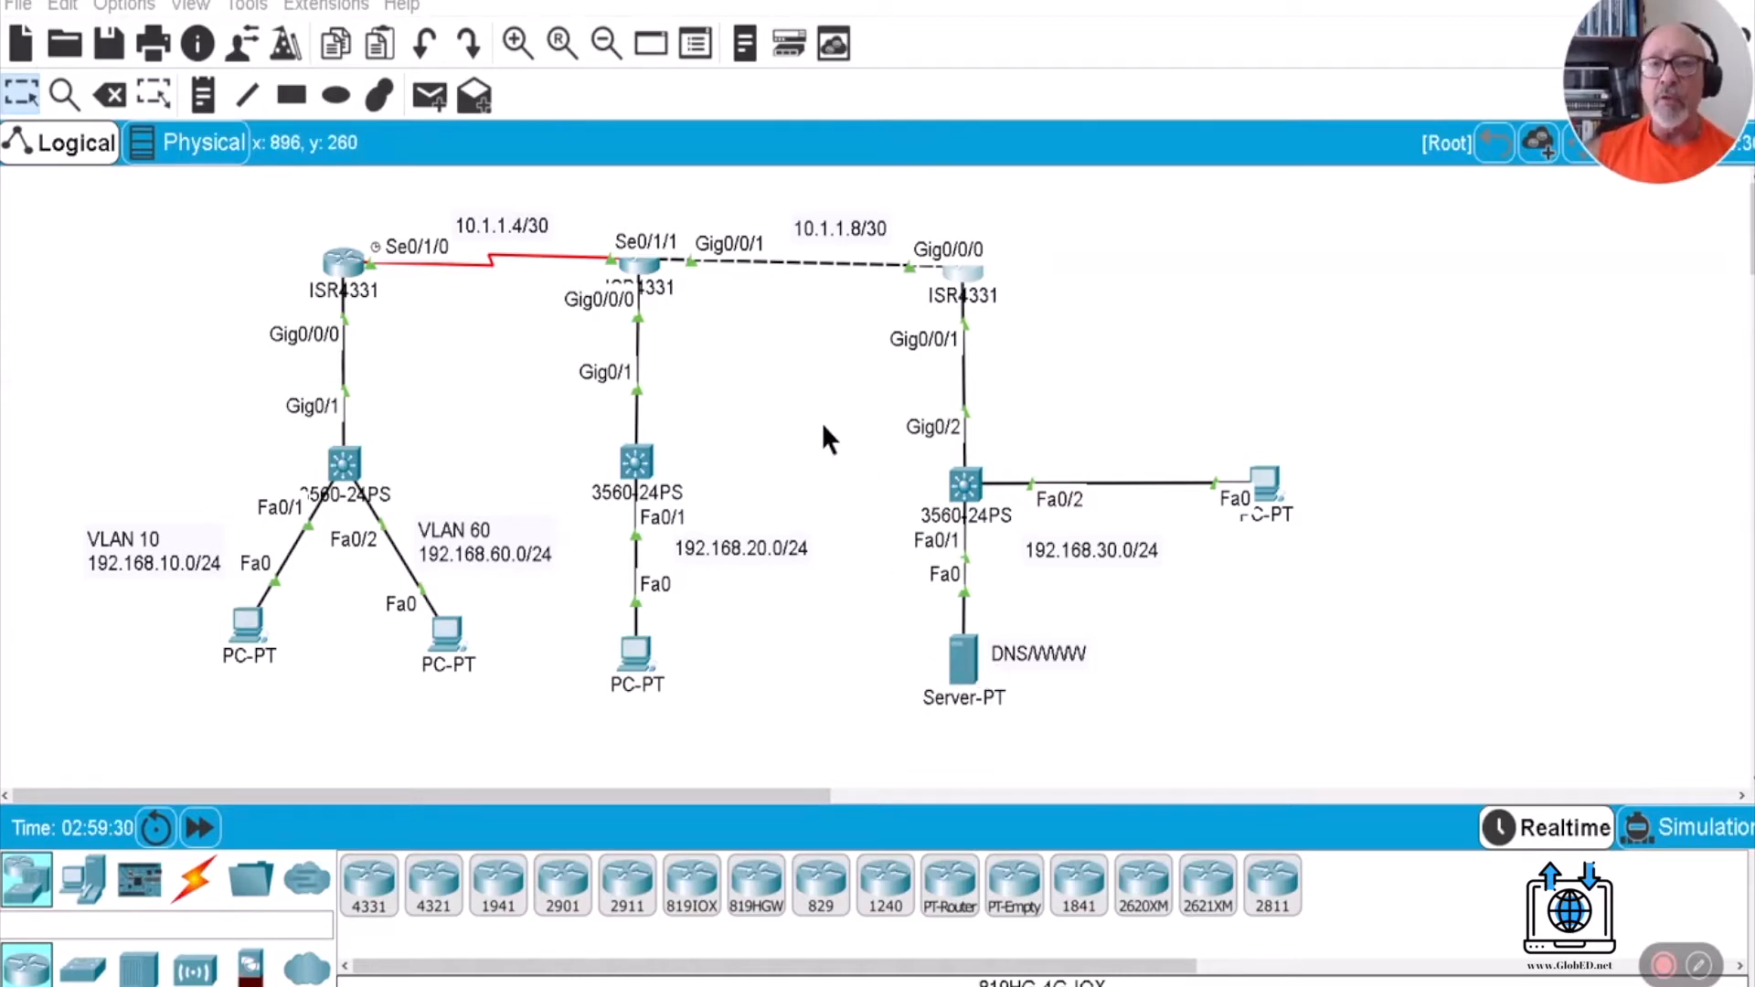
Check the static IP configuration of the DNS/WWW server in the 192.168.30.0/24 network.
{"action": "left_click", "coordinate": [640, 268]}
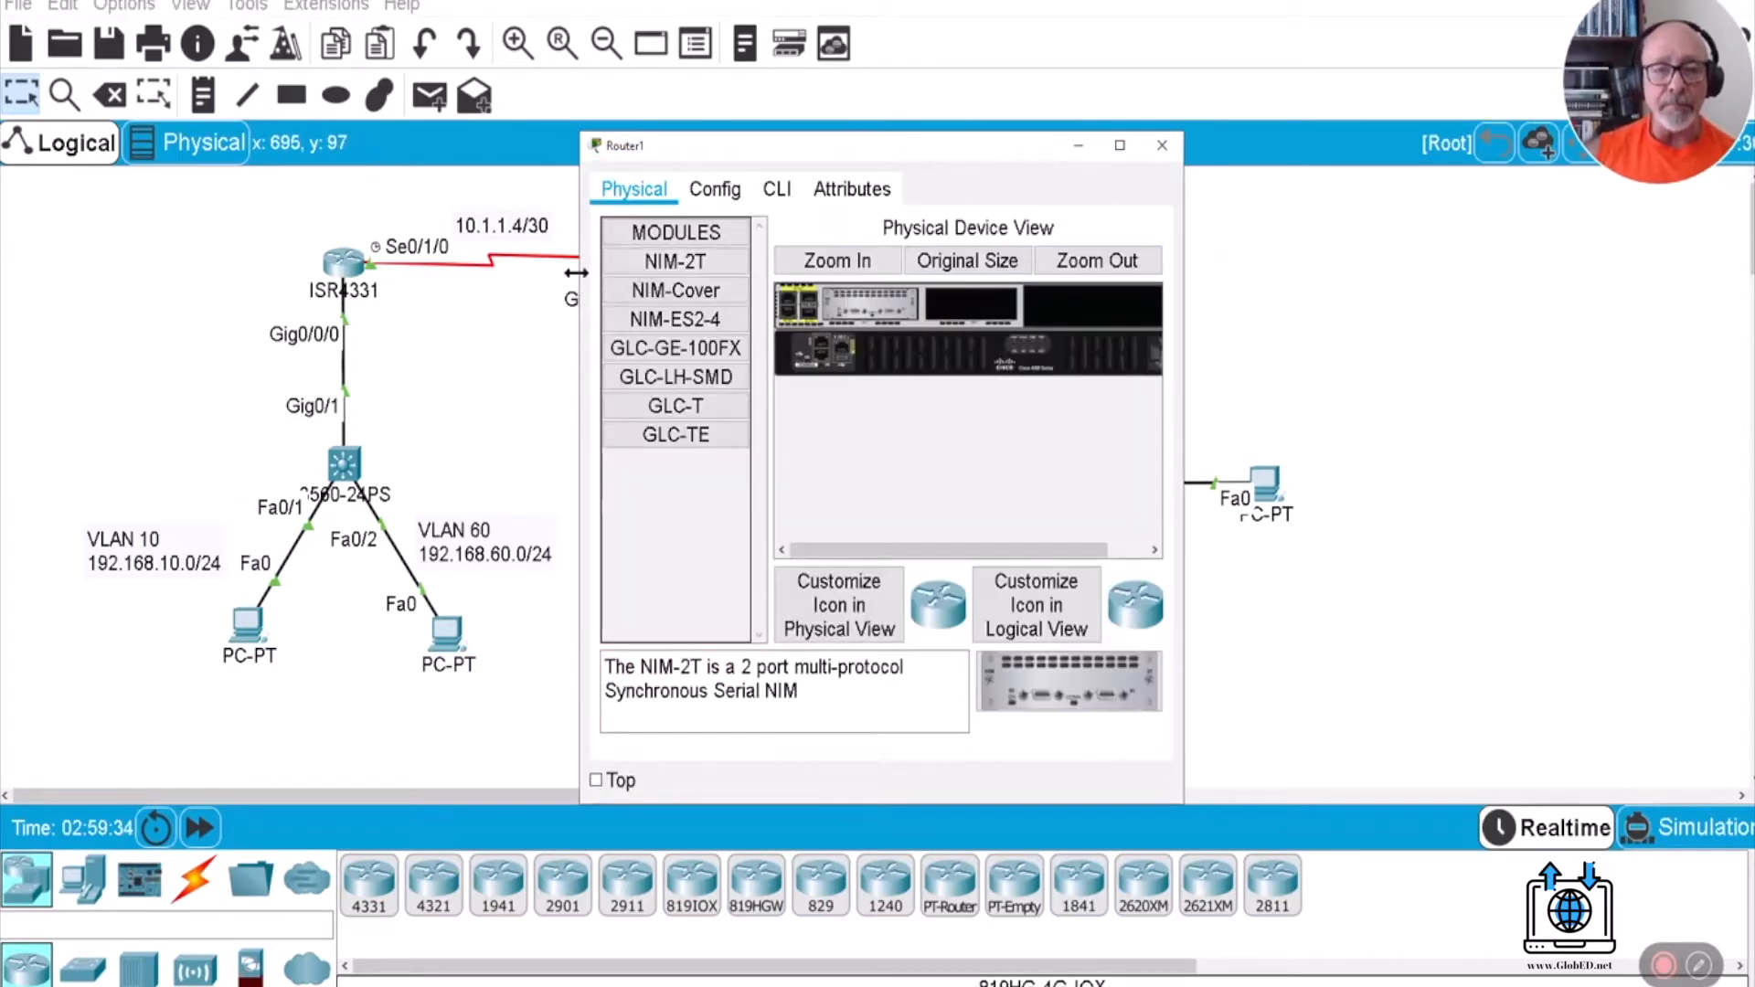
{"action": "left_click_drag", "start_coordinate": [944, 146], "coordinate": [591, 146]}
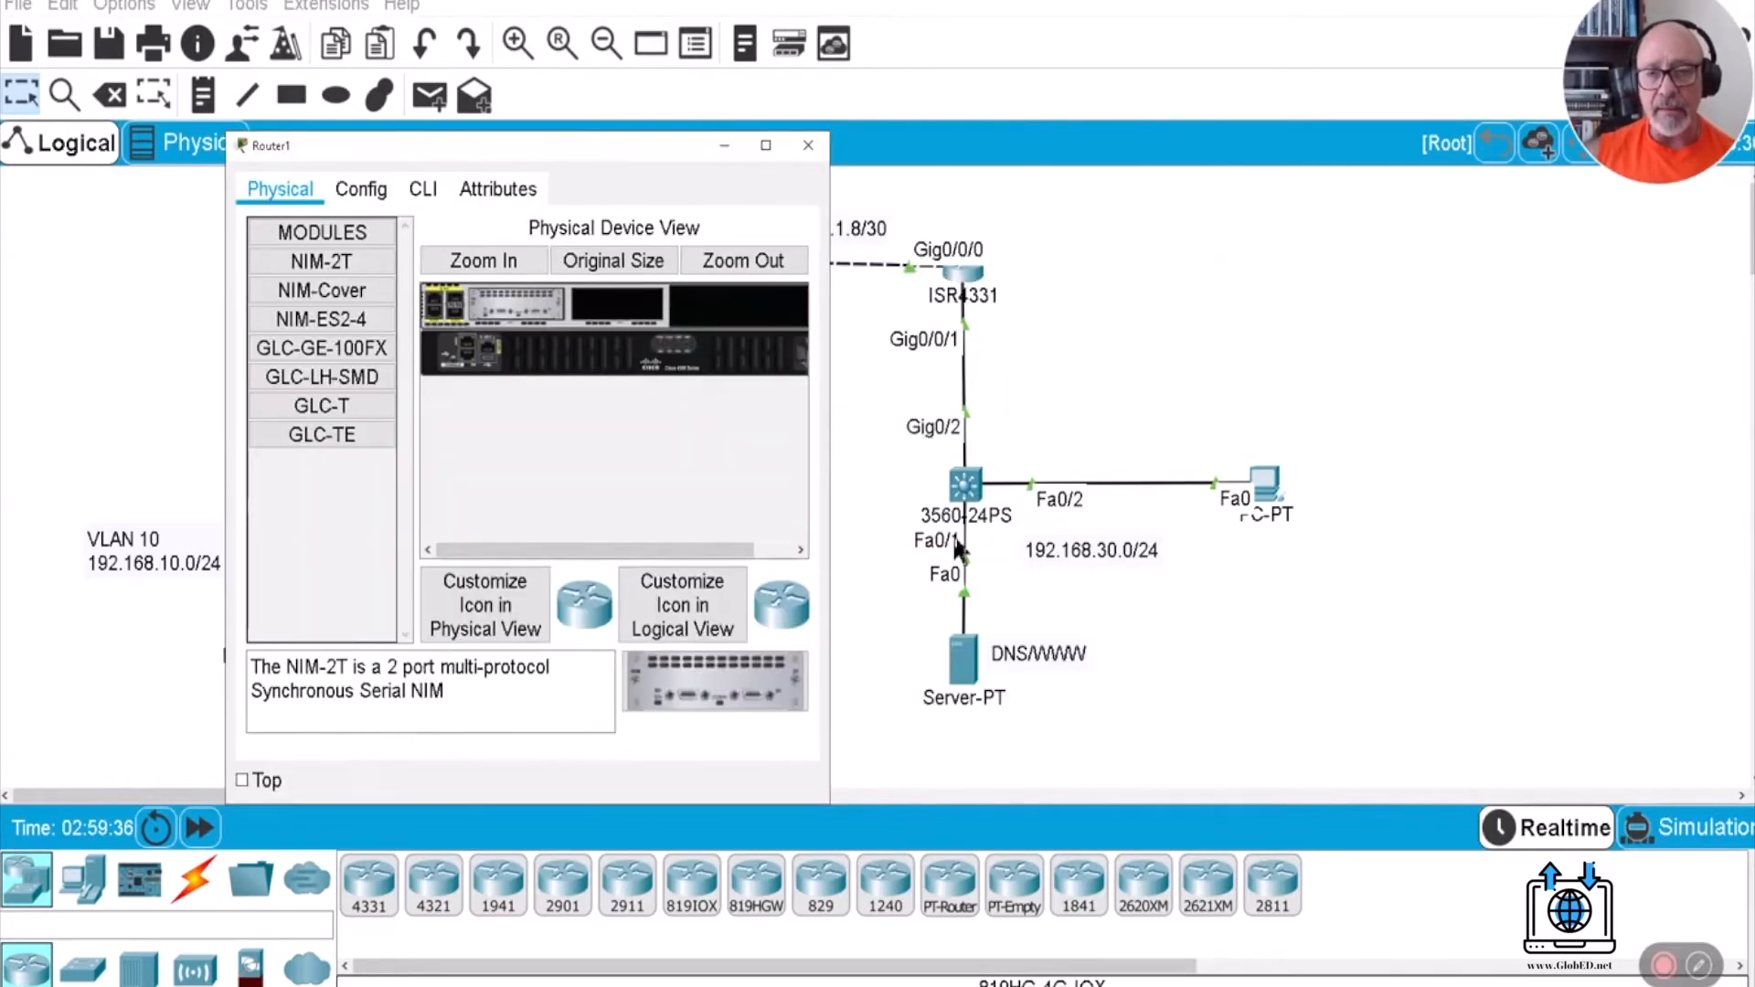
{"action": "left_click", "coordinate": [985, 681]}
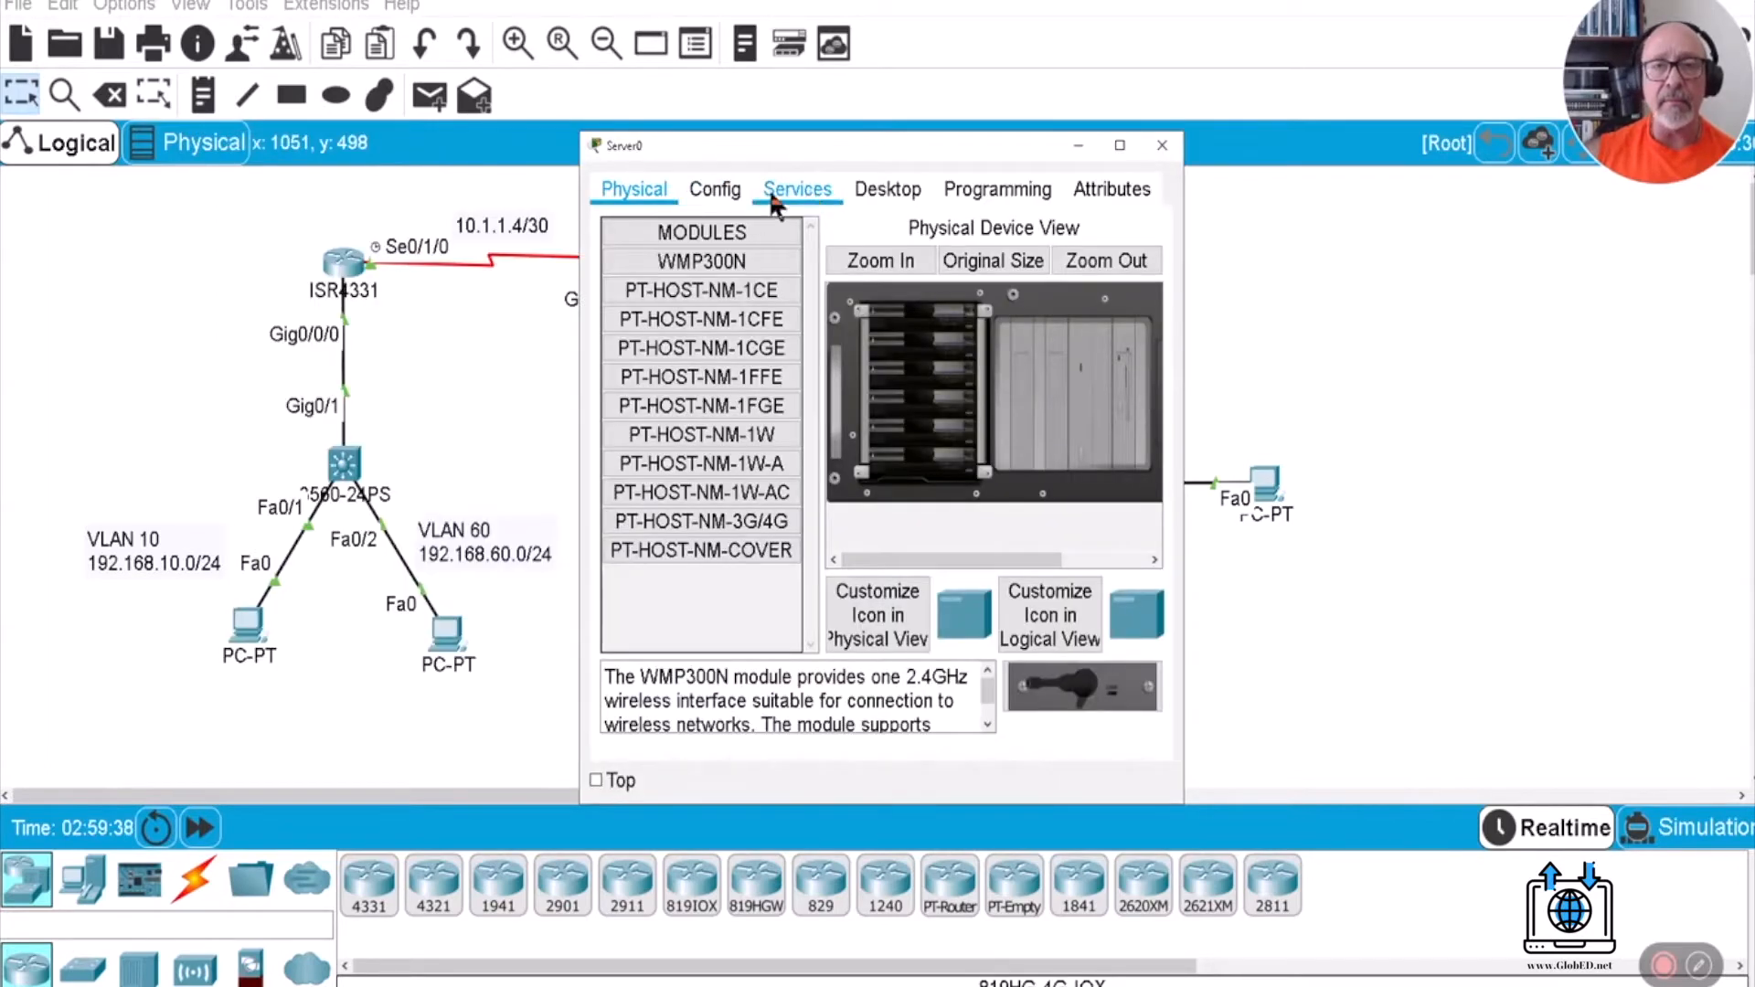
{"action": "left_click", "coordinate": [732, 192]}
{"action": "left_click", "coordinate": [886, 190]}
{"action": "left_click", "coordinate": [643, 292]}
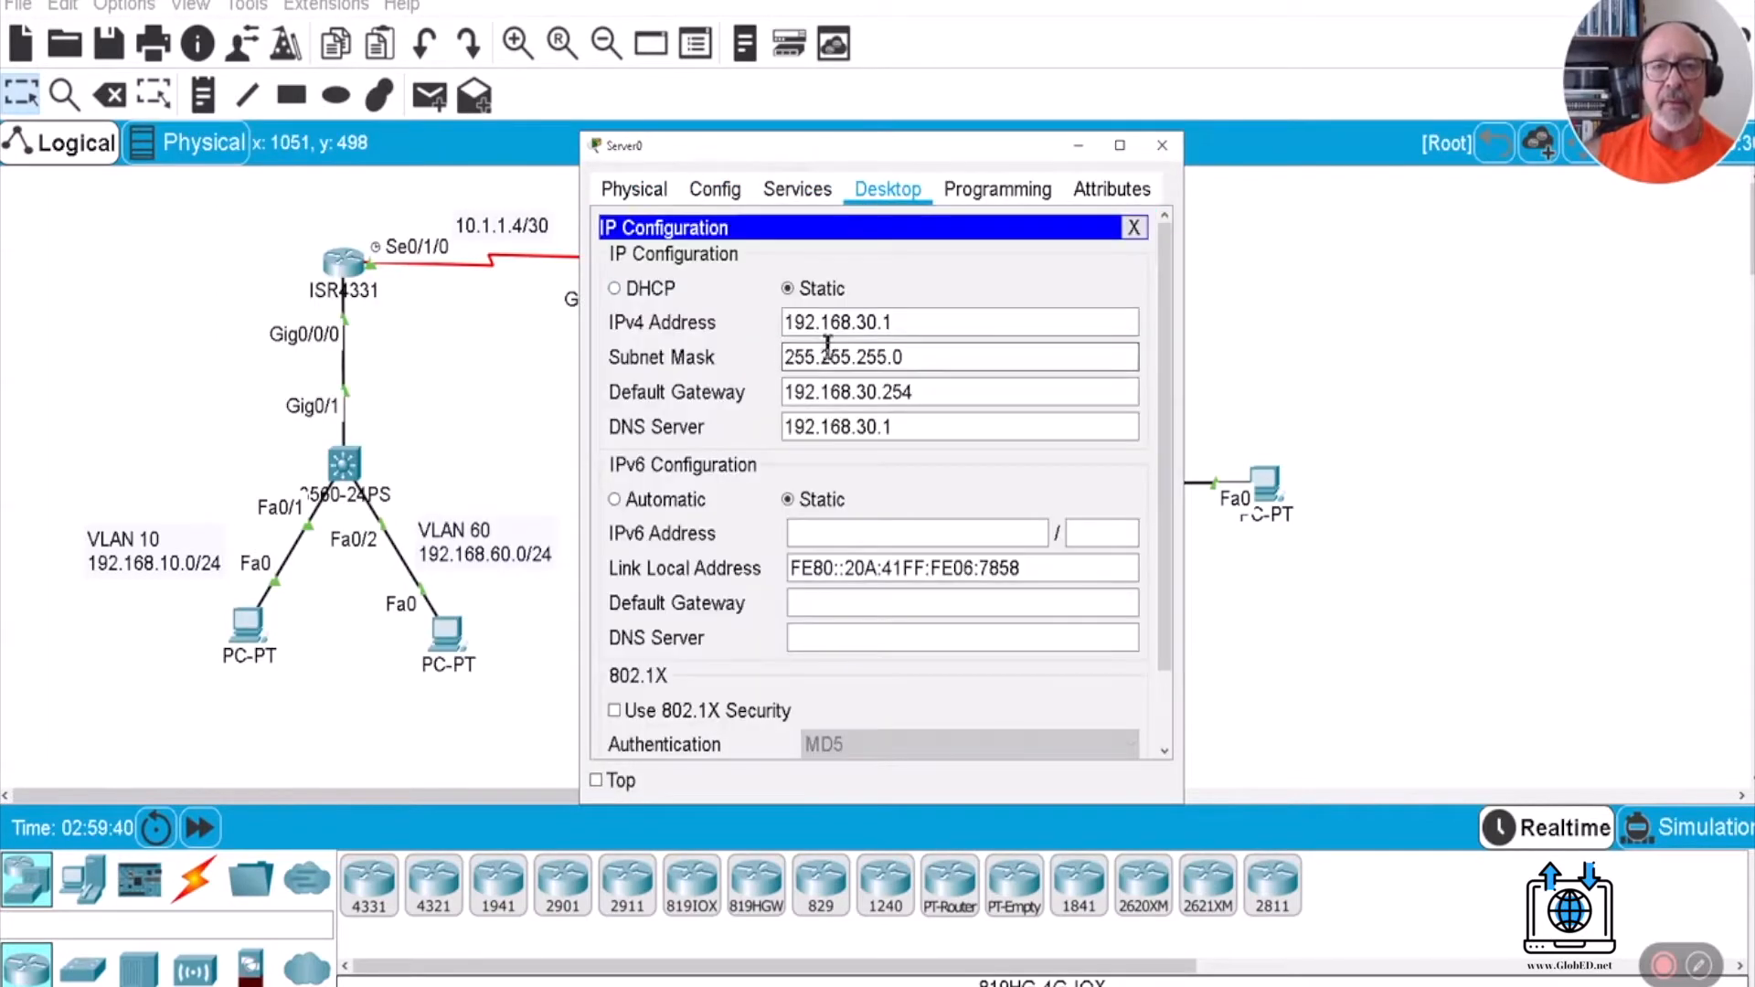
{"action": "left_click", "coordinate": [1134, 227]}
{"action": "left_click", "coordinate": [1162, 145]}
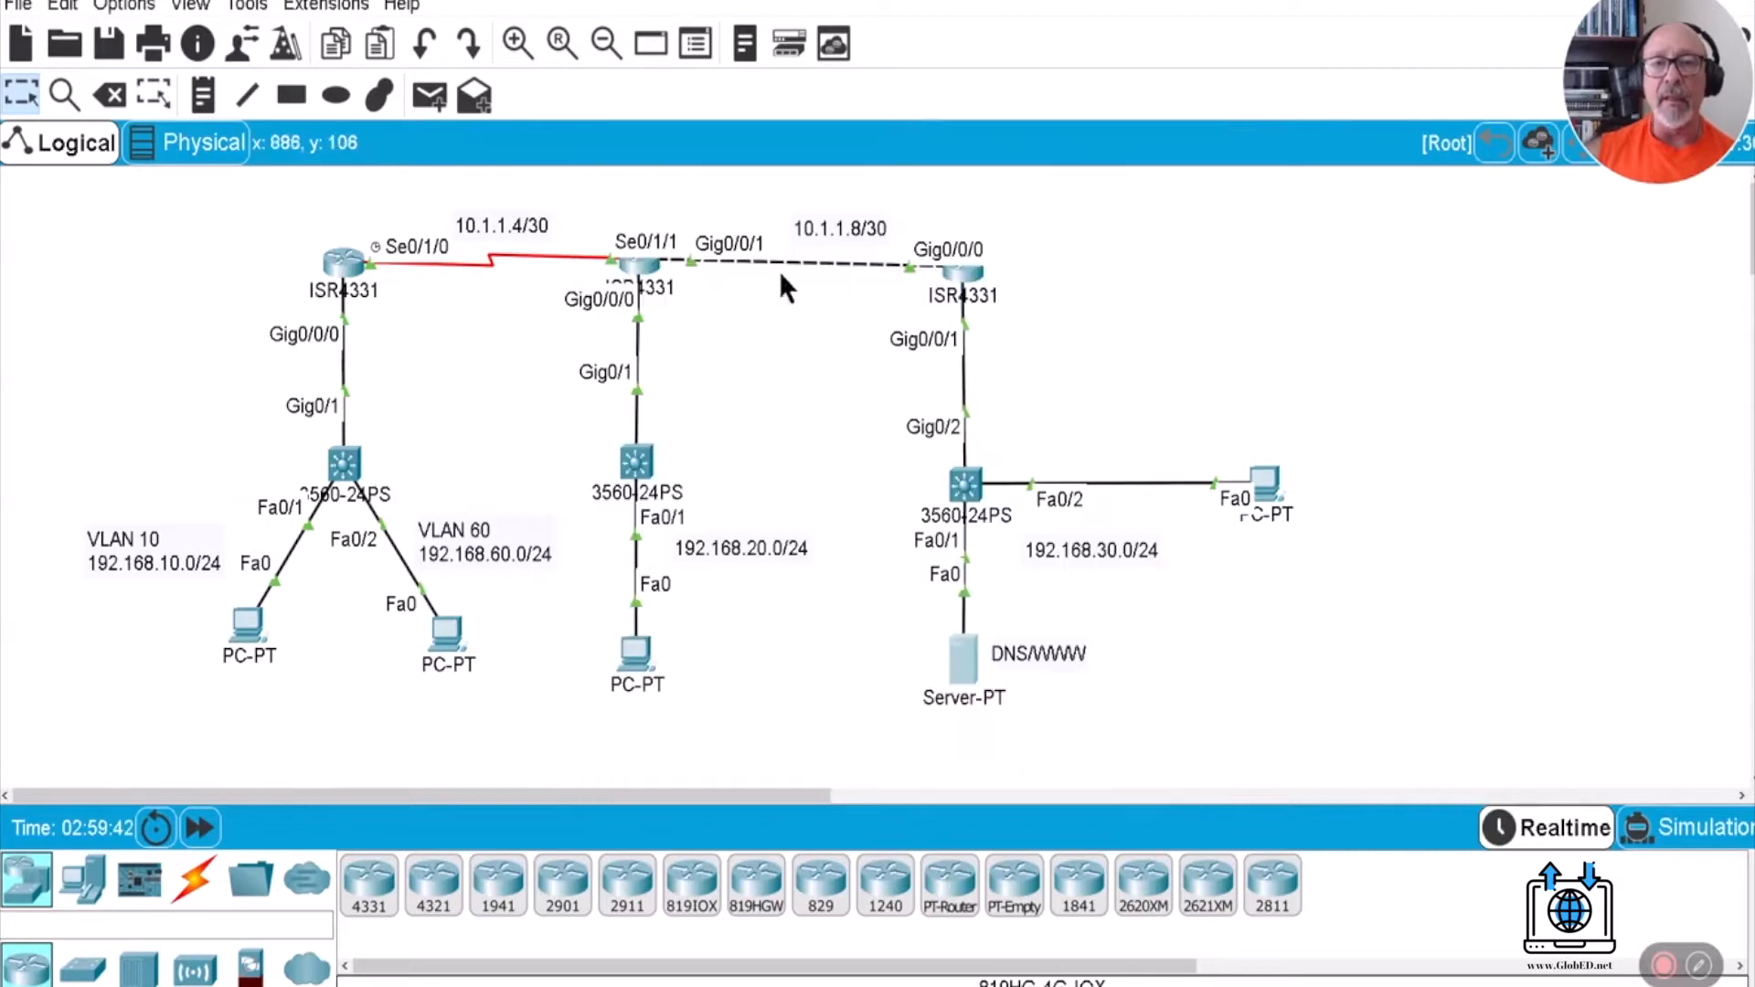
Open the middle ISR4331 router's command line in a widened window and bring up its user prompt.
{"action": "left_click", "coordinate": [637, 265]}
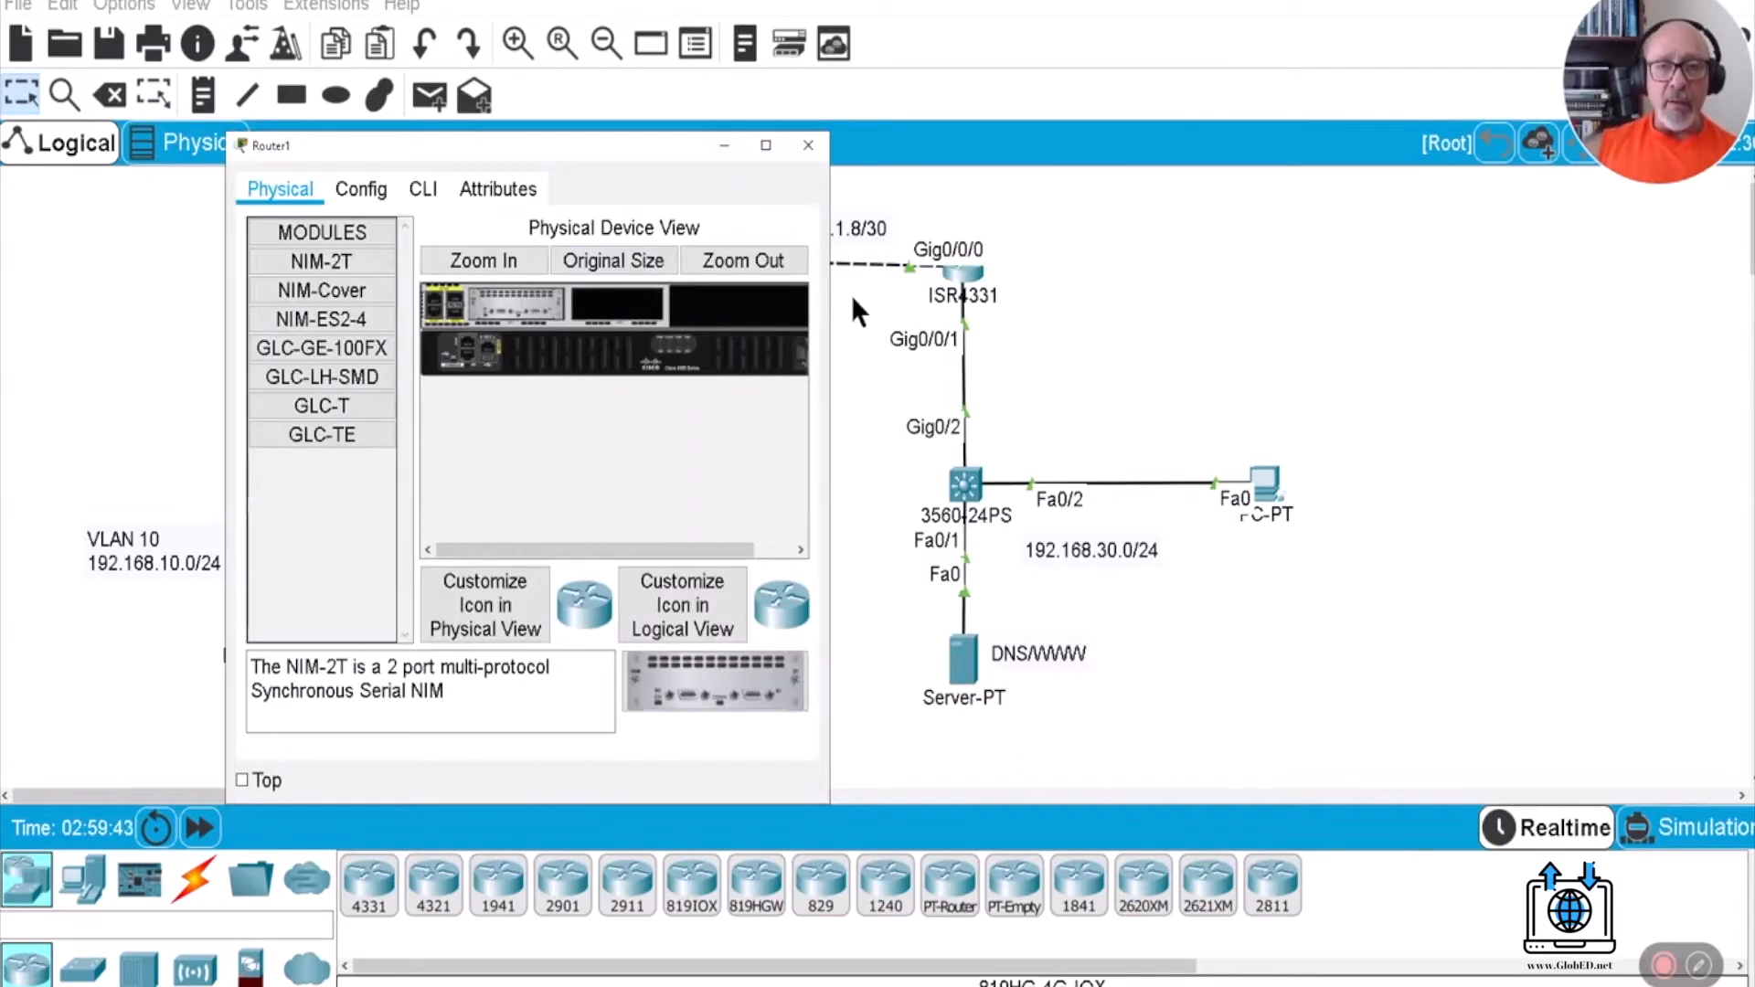
{"action": "left_click_drag", "start_coordinate": [831, 298], "coordinate": [1369, 302]}
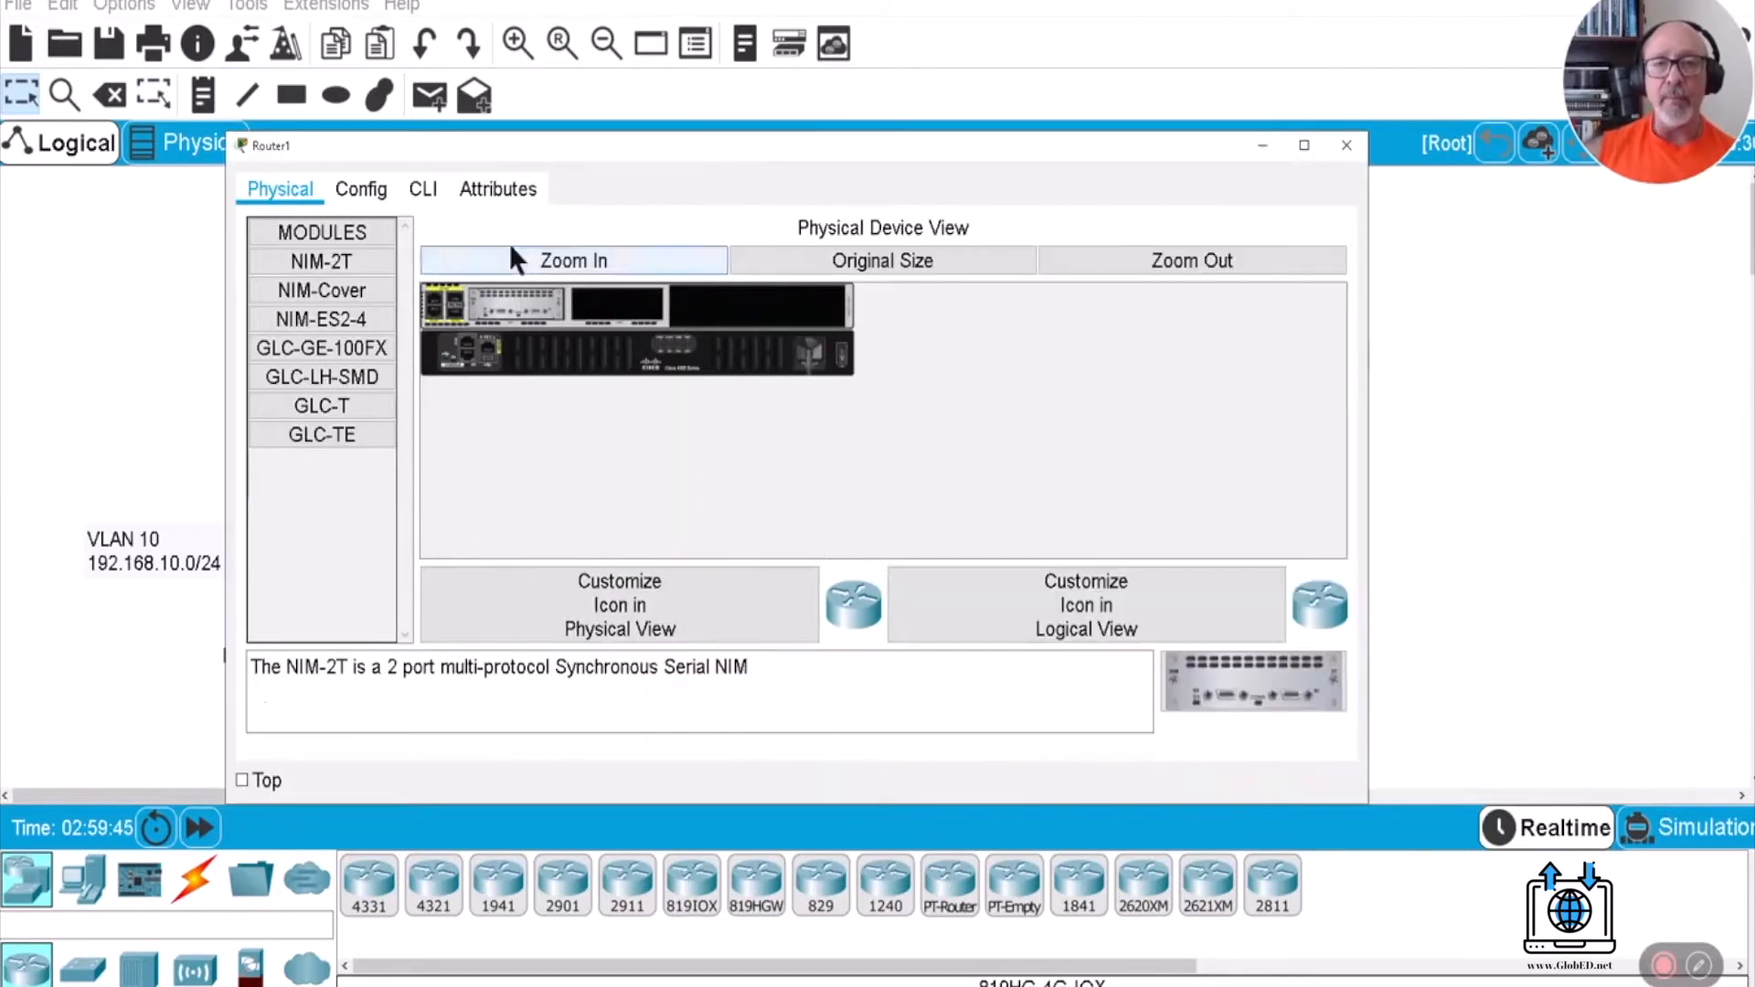
{"action": "left_click", "coordinate": [424, 190]}
{"action": "left_click_drag", "start_coordinate": [1371, 498], "coordinate": [1562, 498]}
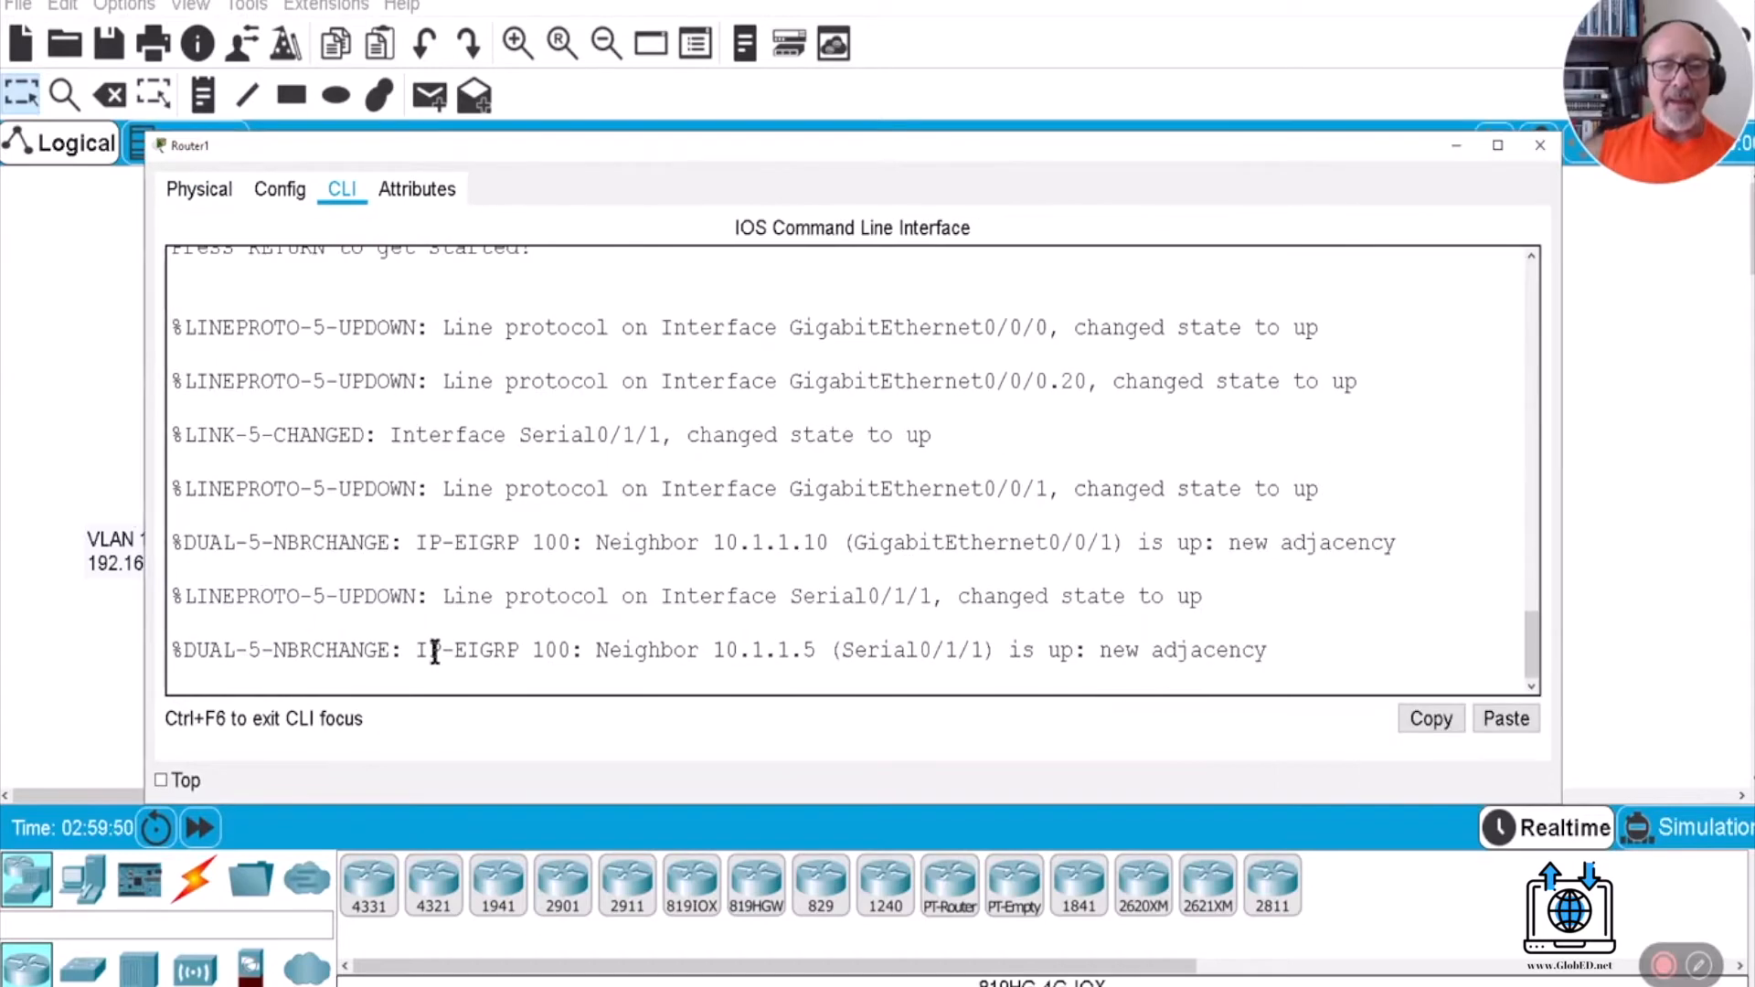
{"action": "key", "text": "Return"}
{"action": "key", "text": "Return"}
{"action": "key", "text": "Return"}
{"action": "key", "text": "Return"}
{"action": "key", "text": "Return"}
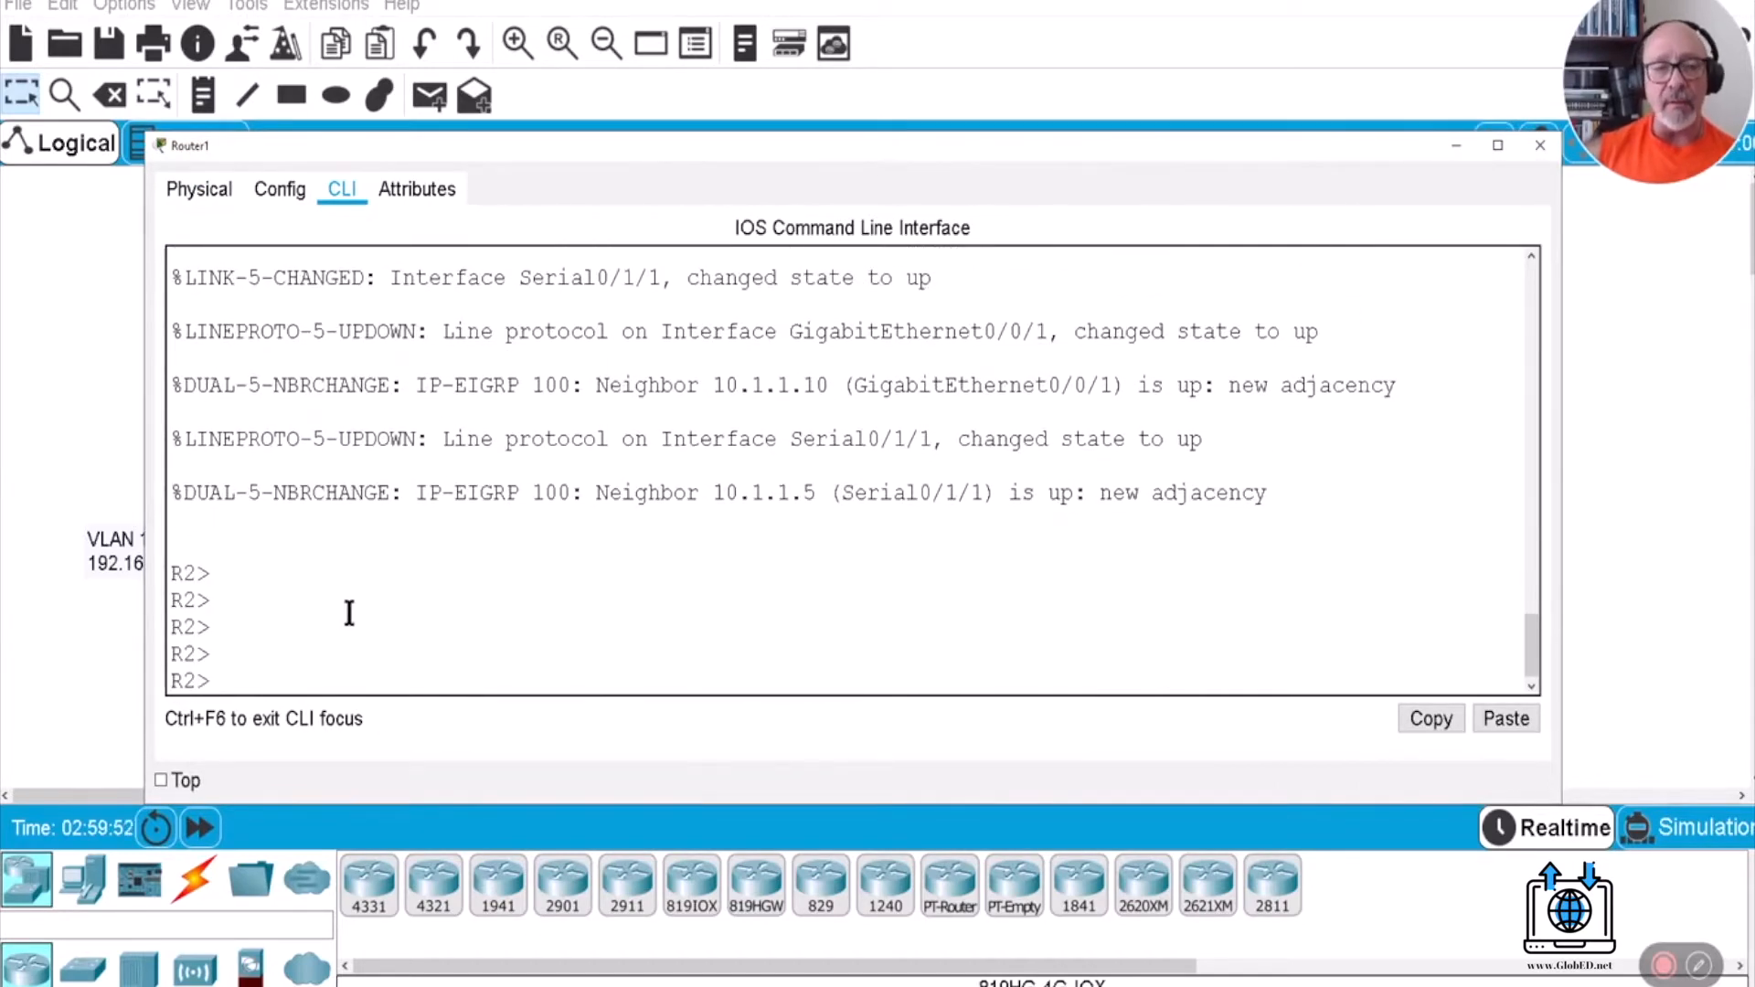
Enter privileged mode and then global configuration mode on R2.
{"action": "type", "text": "EN"}
{"action": "key", "text": "Return"}
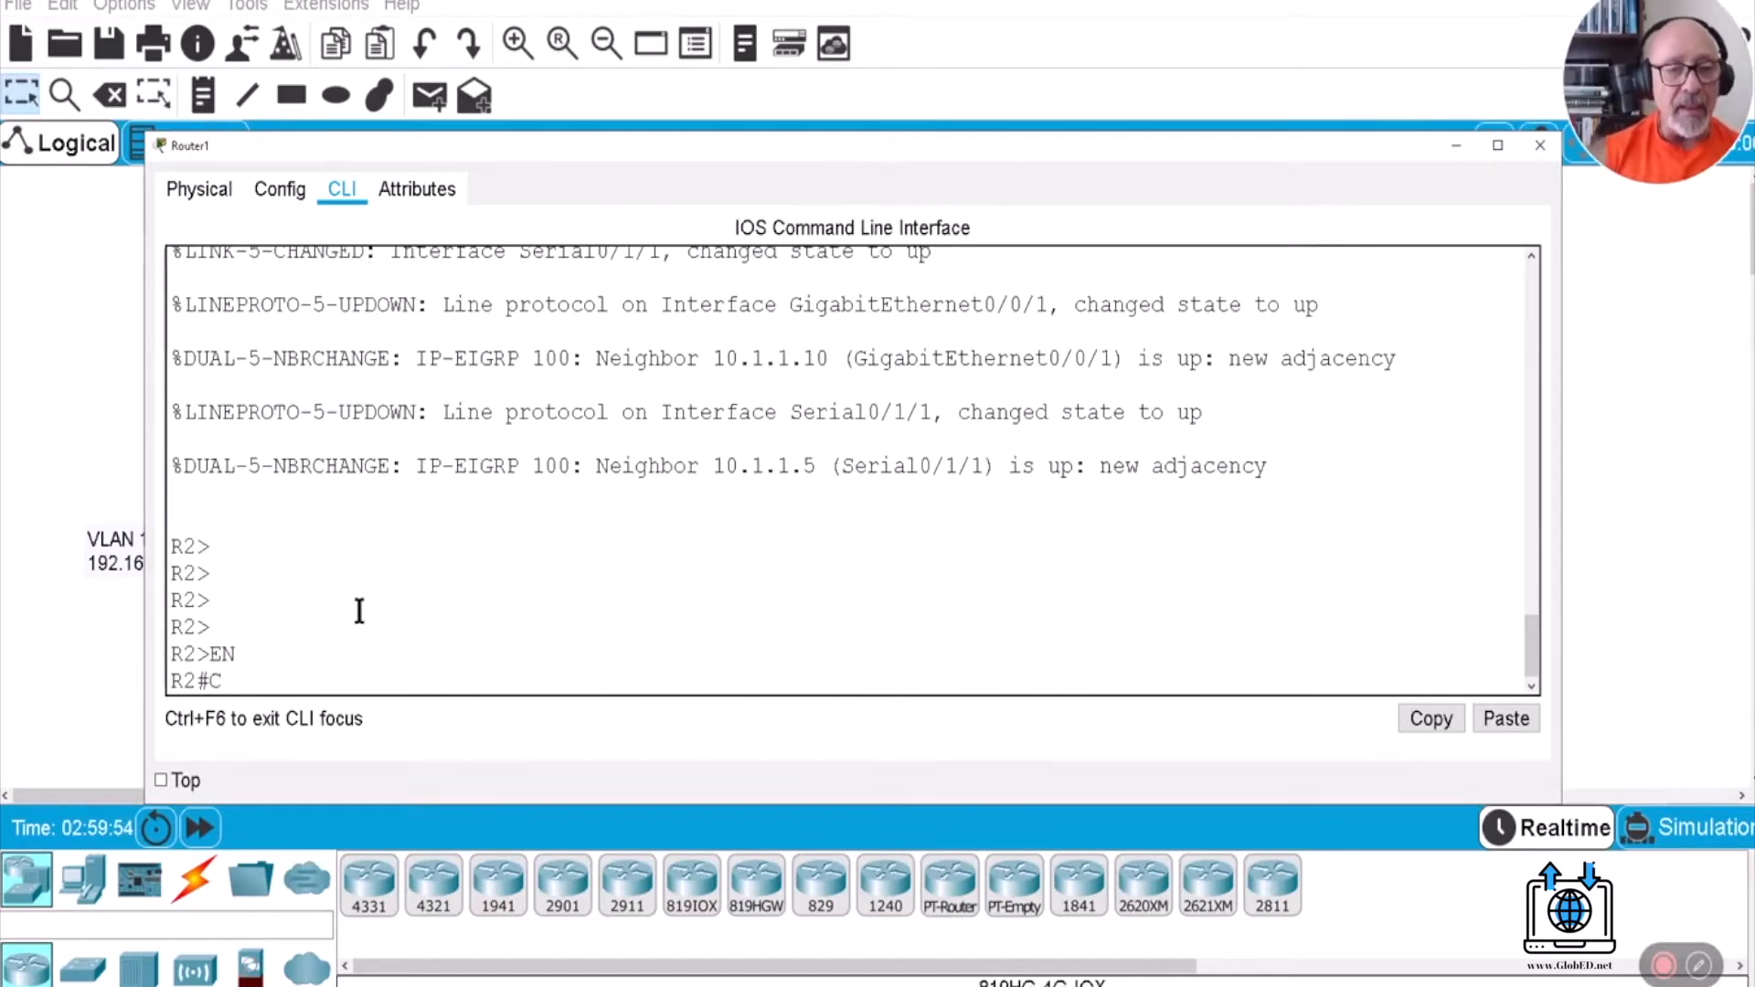
{"action": "type", "text": "CONF T"}
{"action": "key", "text": "Return"}
{"action": "key", "text": "Return"}
{"action": "key", "text": "Return"}
{"action": "key", "text": "Return"}
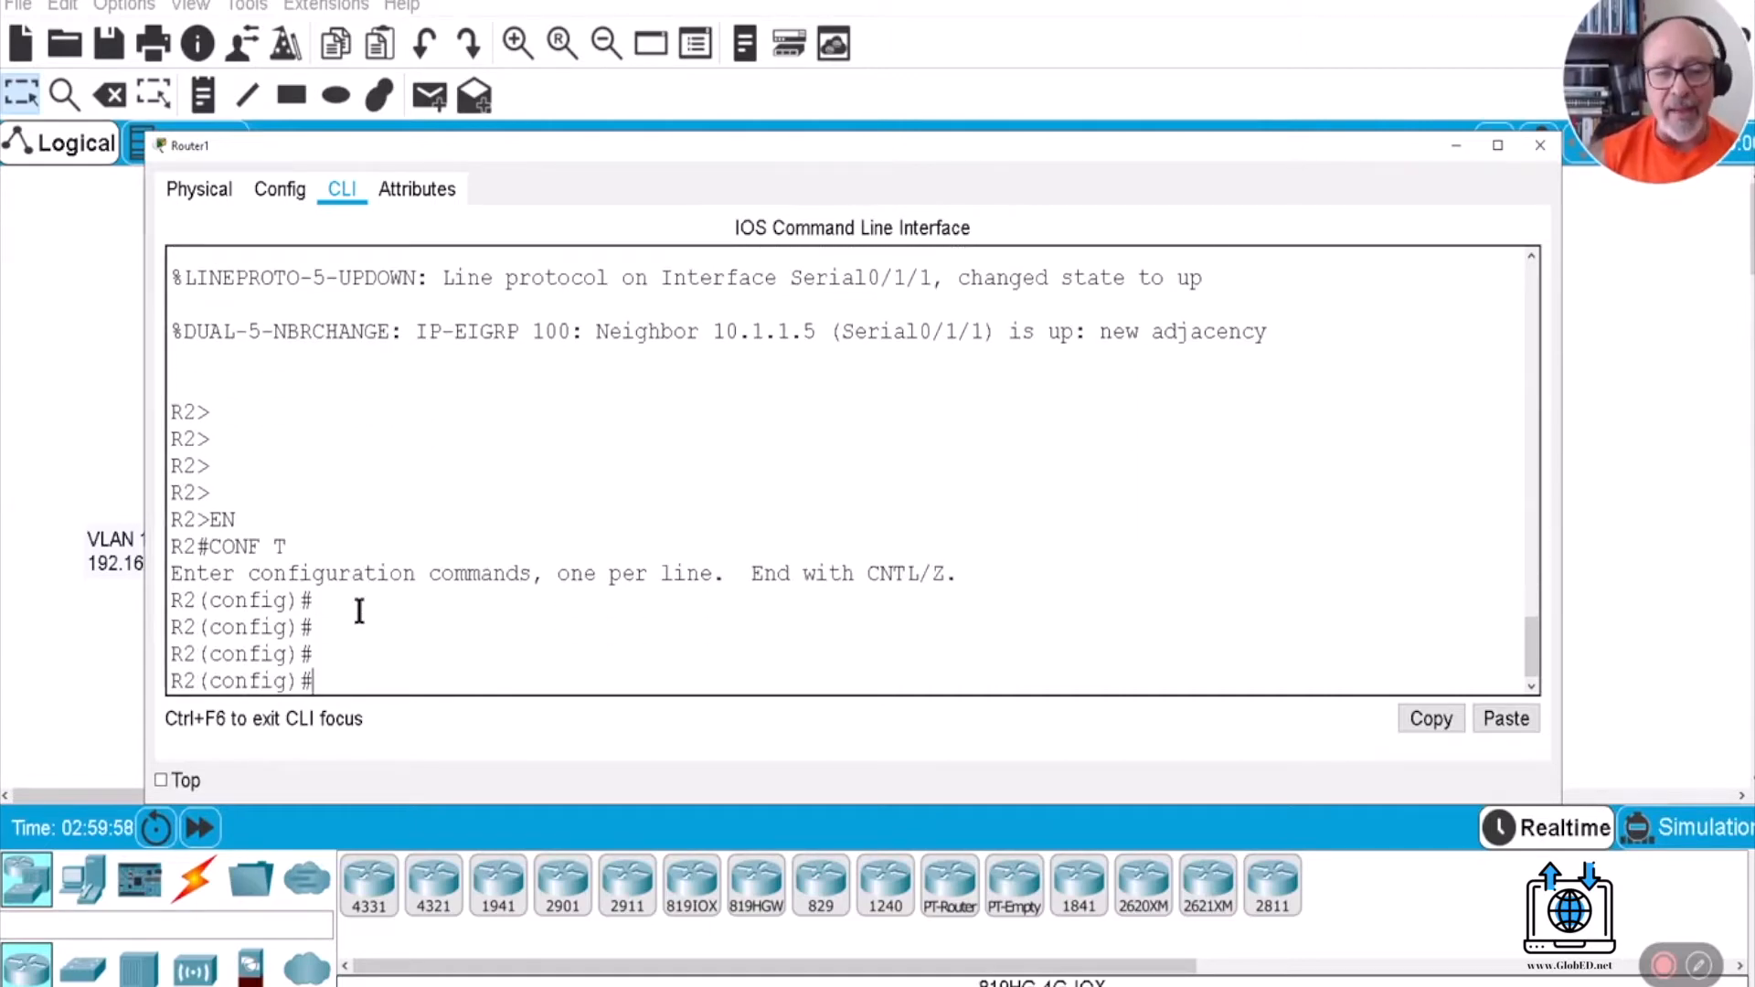
Enable DNS name resolution on R2 with the ip domain-lookup command.
{"action": "type", "text": "IP D"}
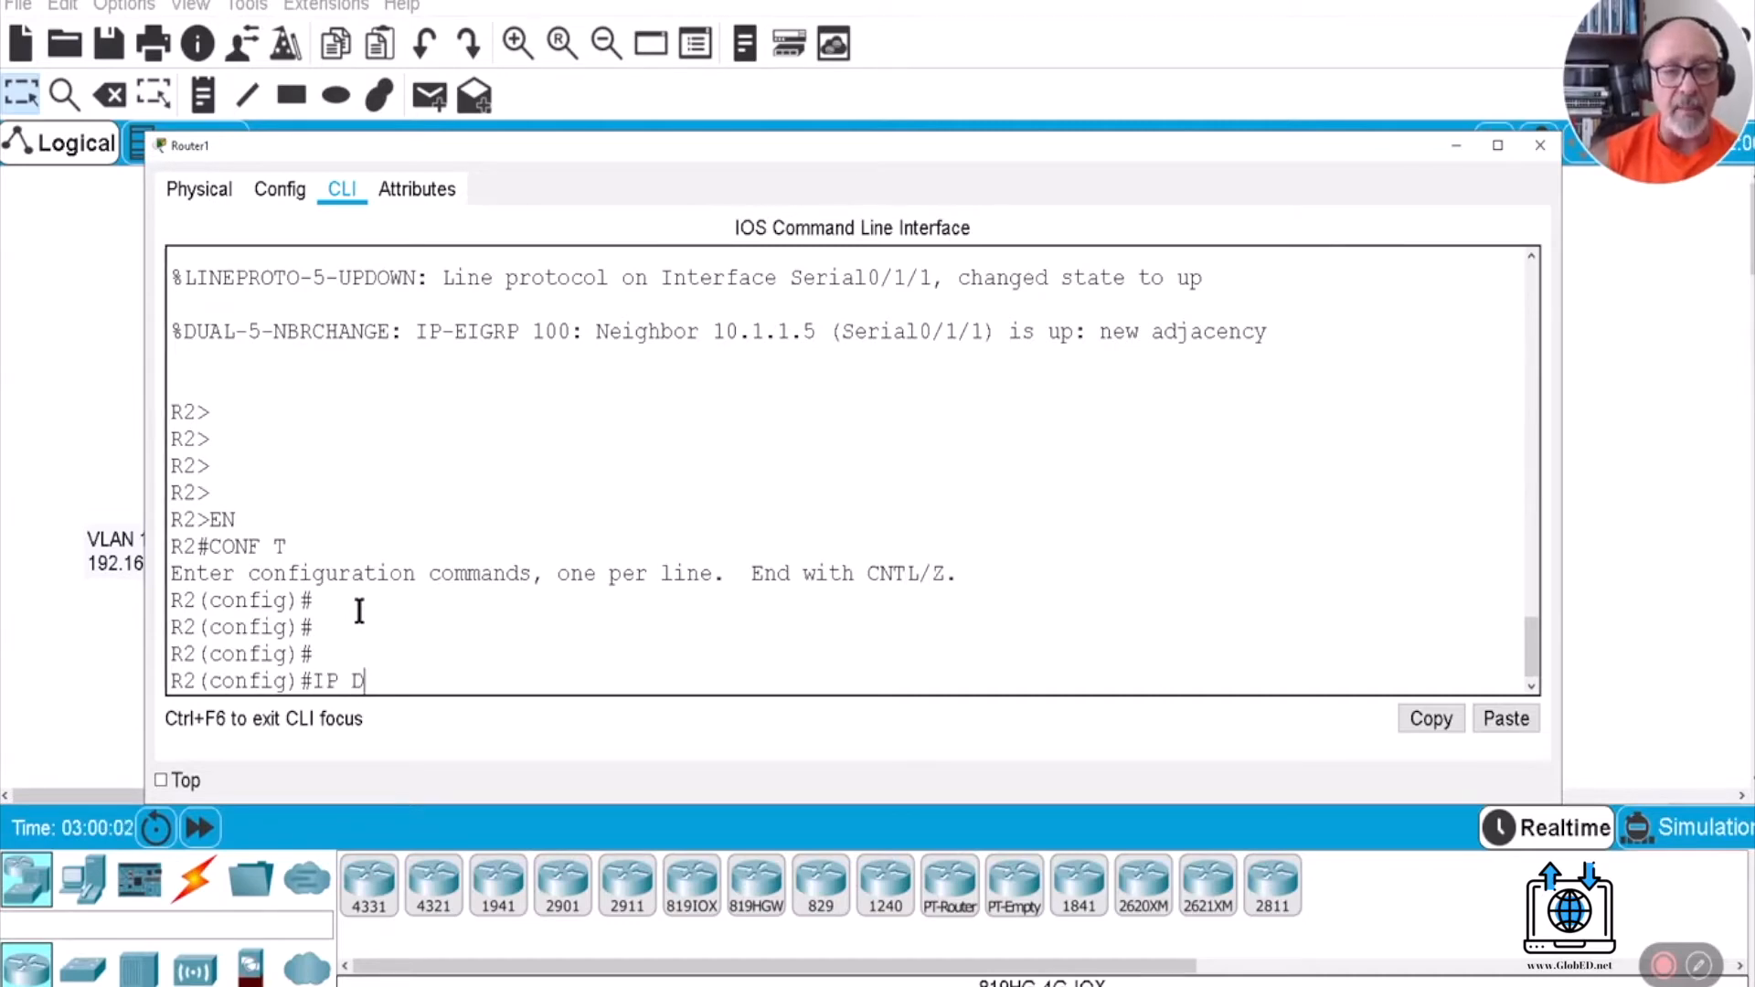
{"action": "type", "text": "OMAIN"}
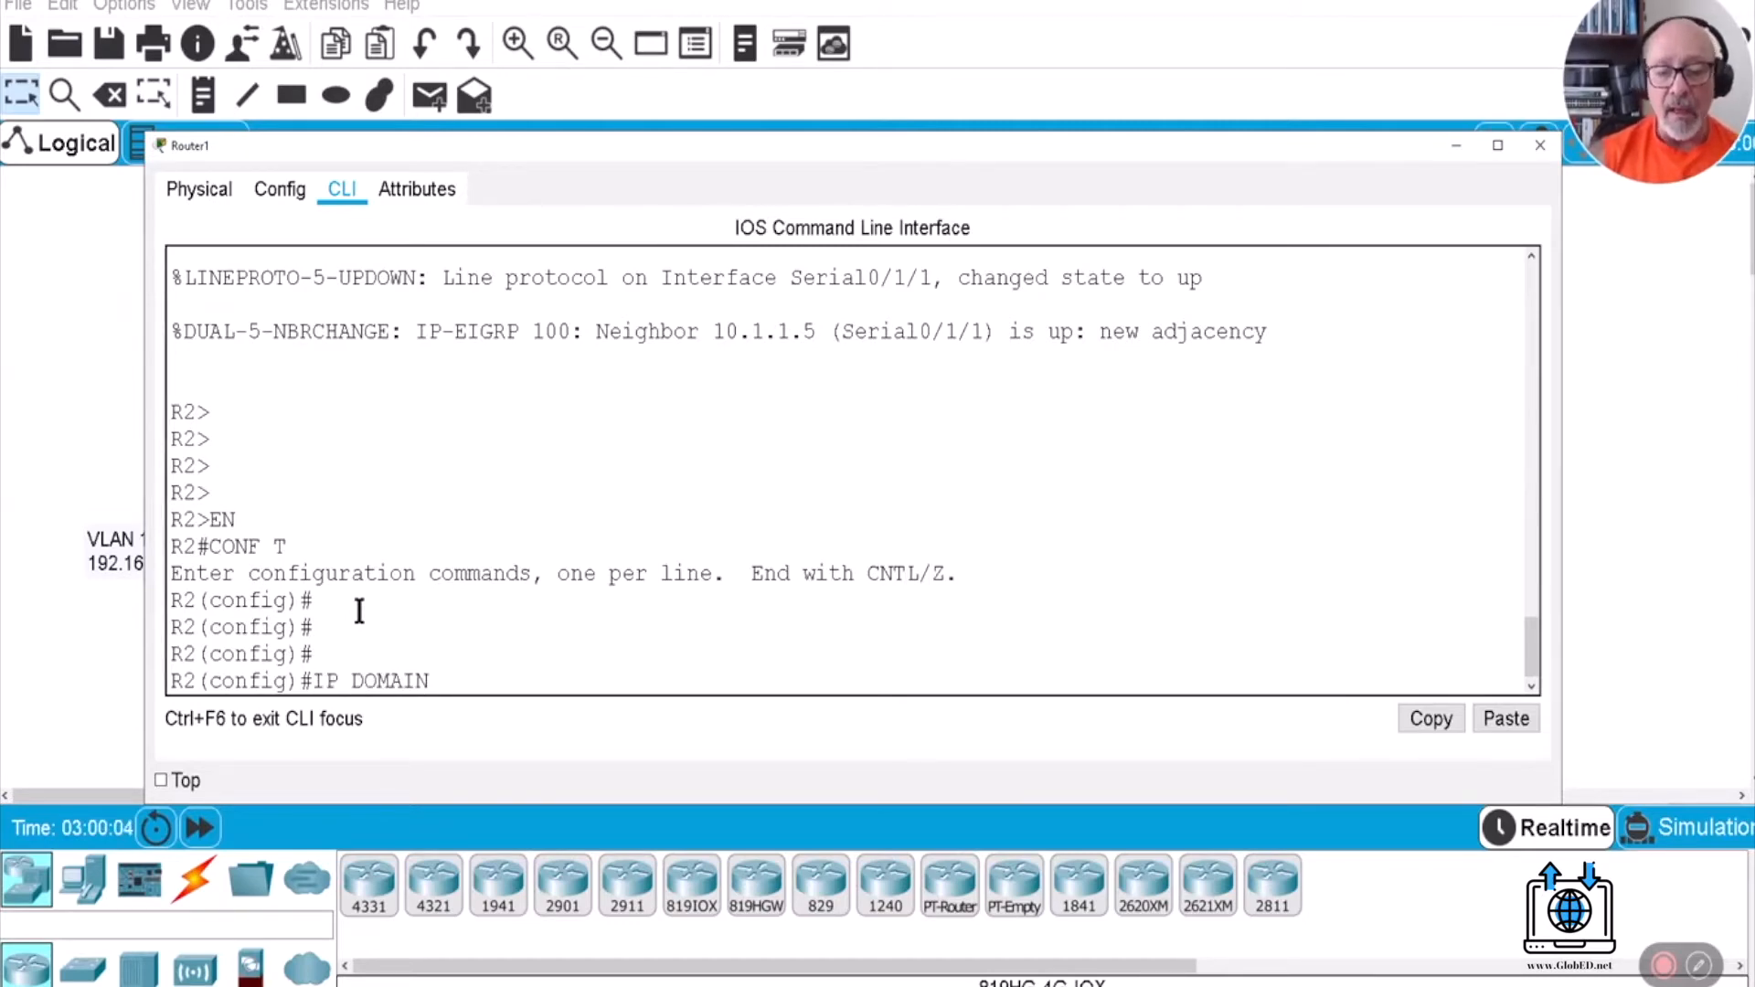
{"action": "type", "text": "-LO"}
{"action": "key", "text": "Tab"}
{"action": "key", "text": "Return"}
{"action": "key", "text": "Return"}
{"action": "key", "text": "Return"}
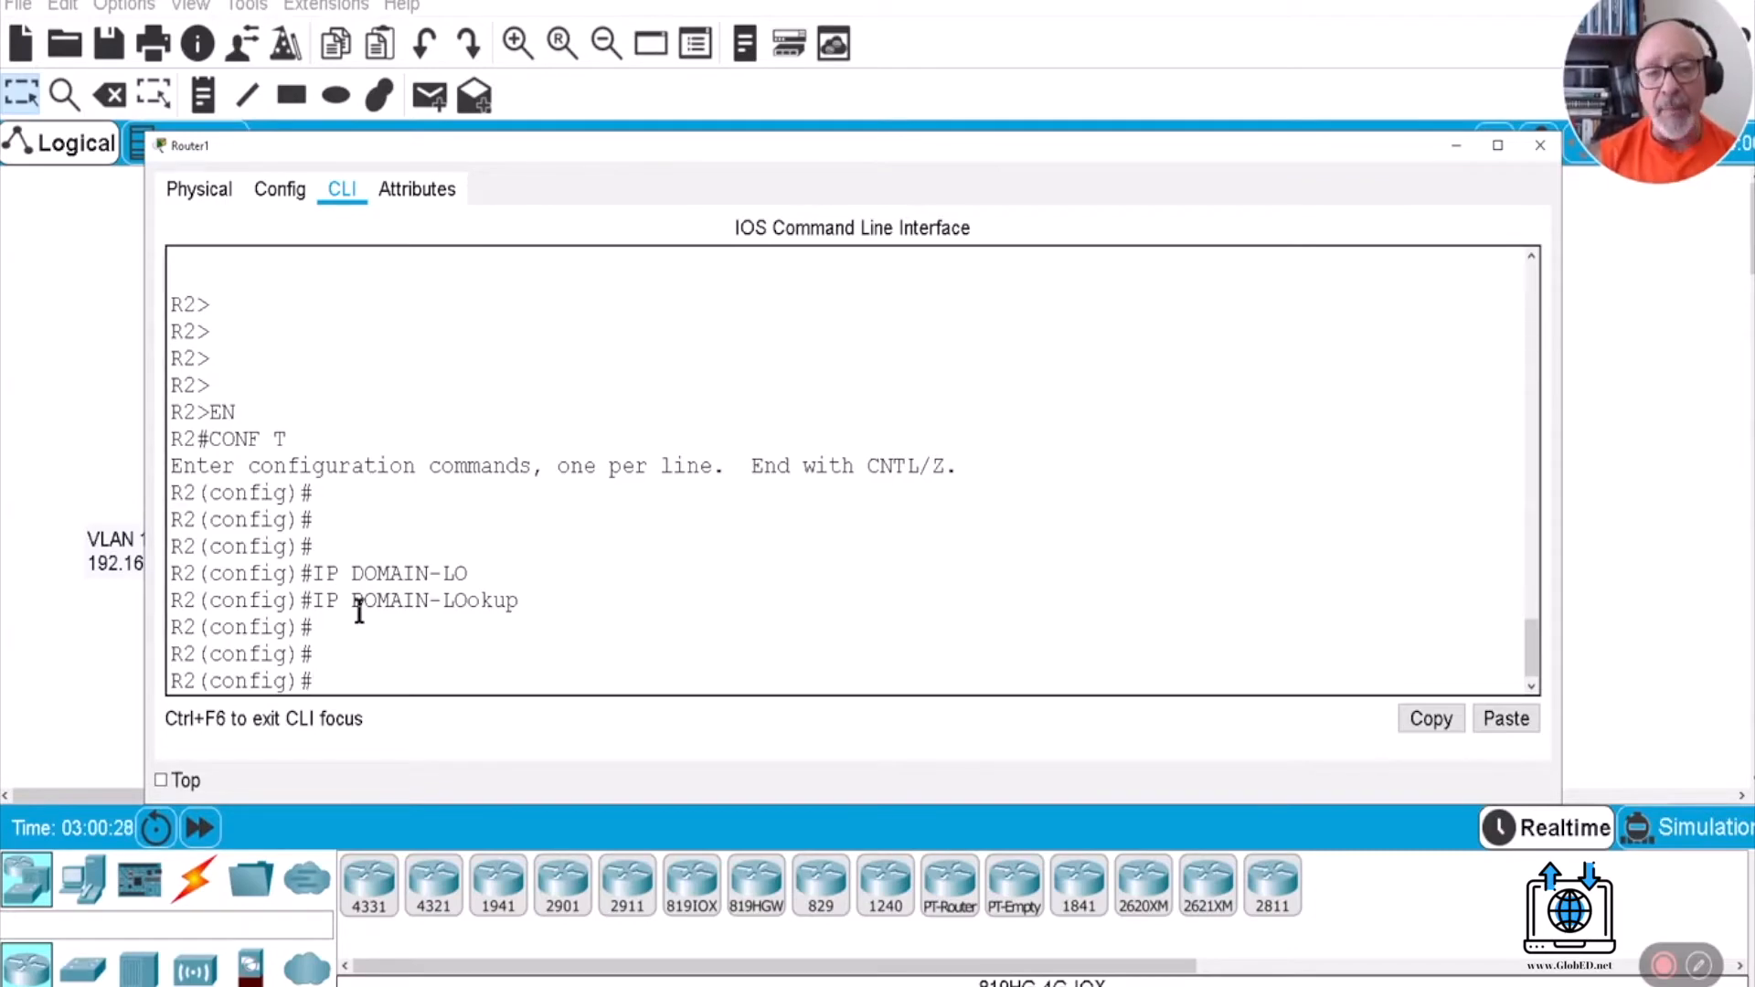
Set R2's IP domain name to GLOBED.NET.
{"action": "type", "text": "IP DOMAIN"}
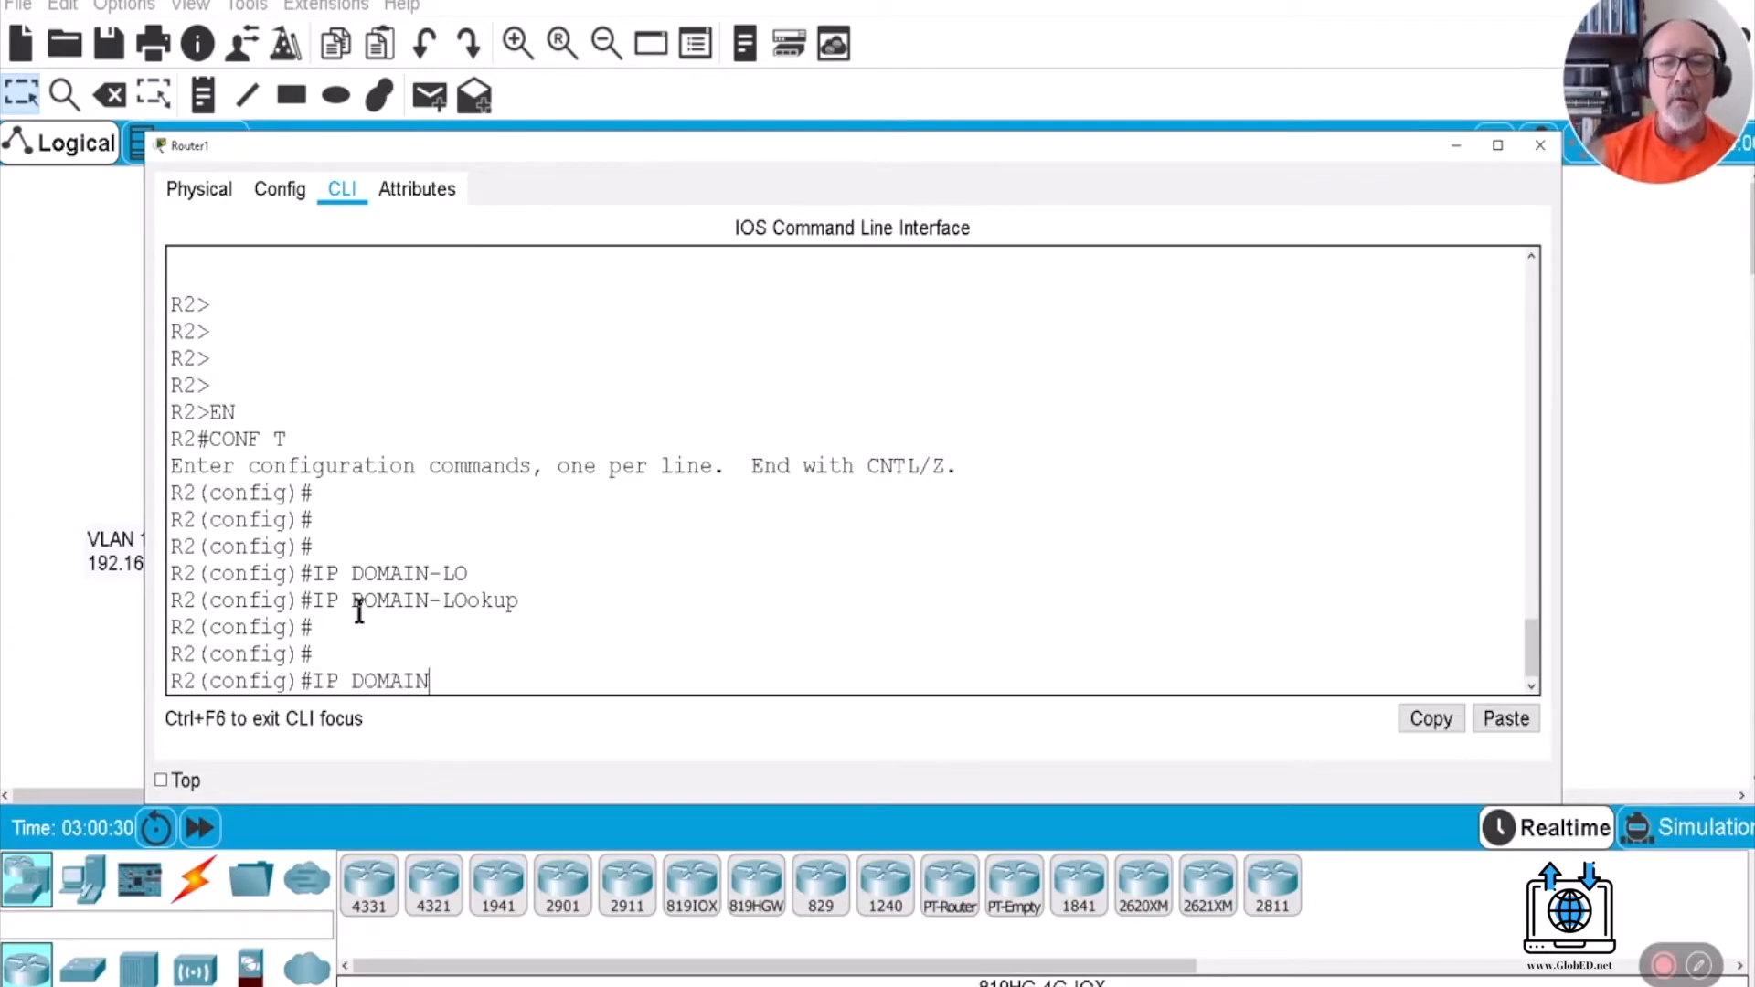
{"action": "type", "text": "-NAME "}
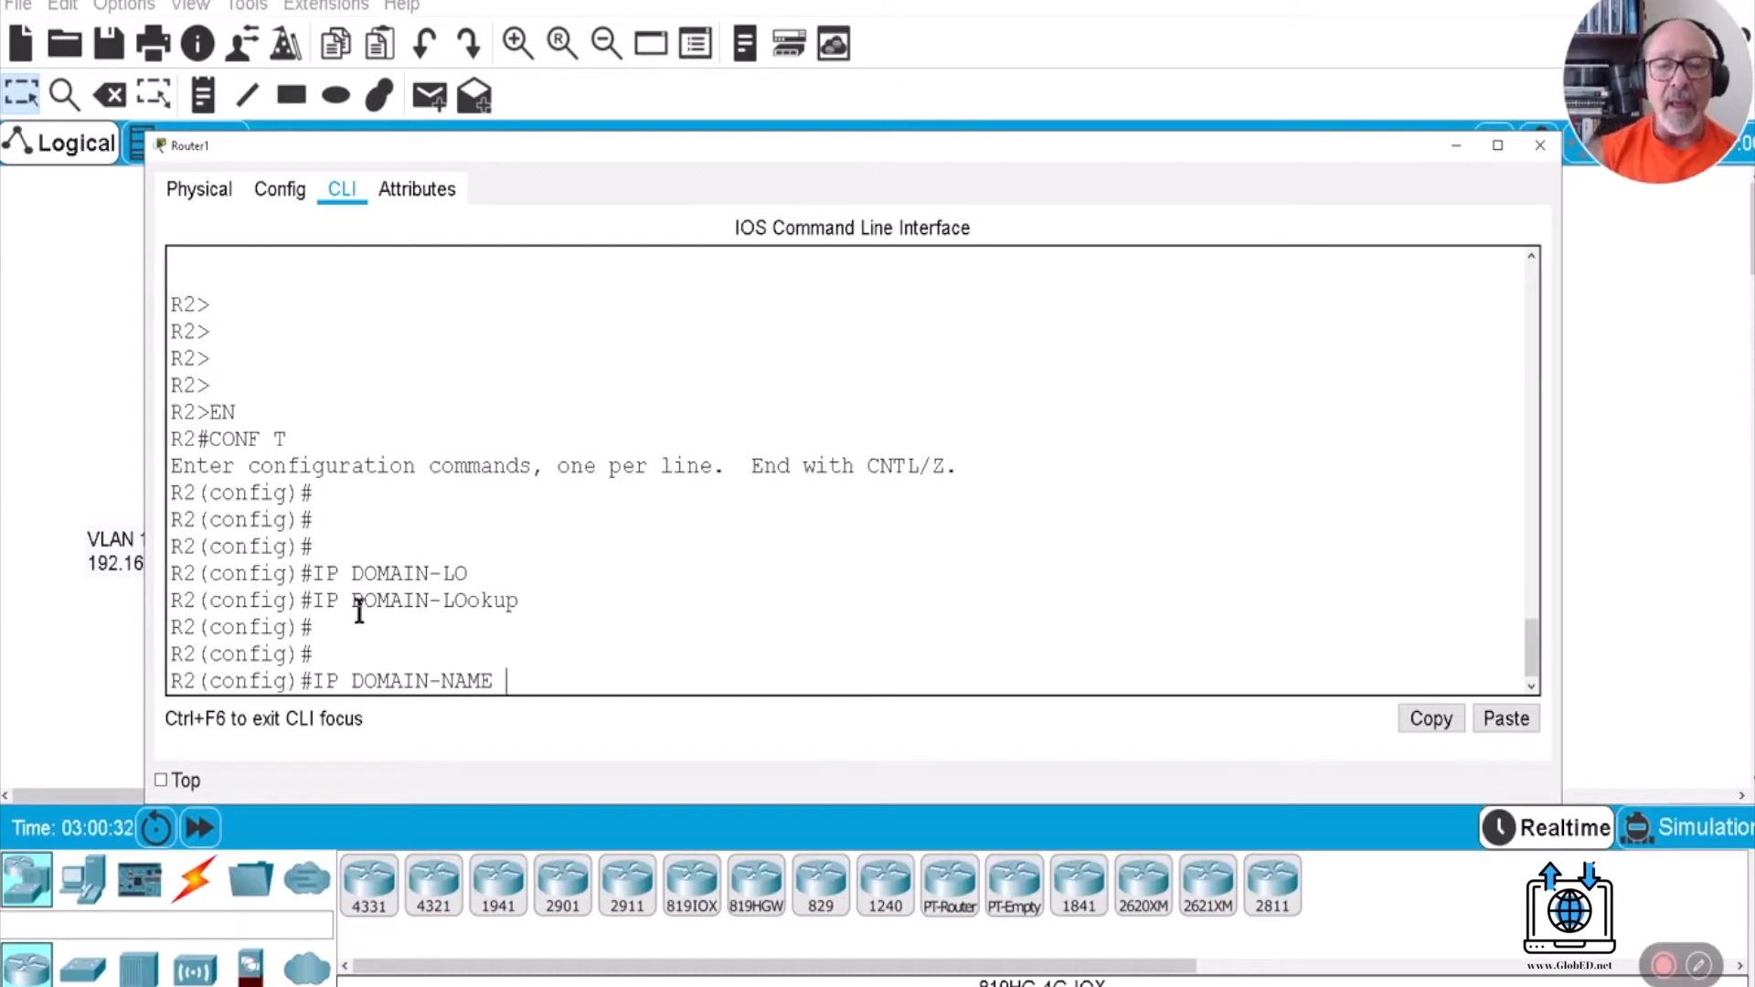
{"action": "type", "text": "GLOBED"}
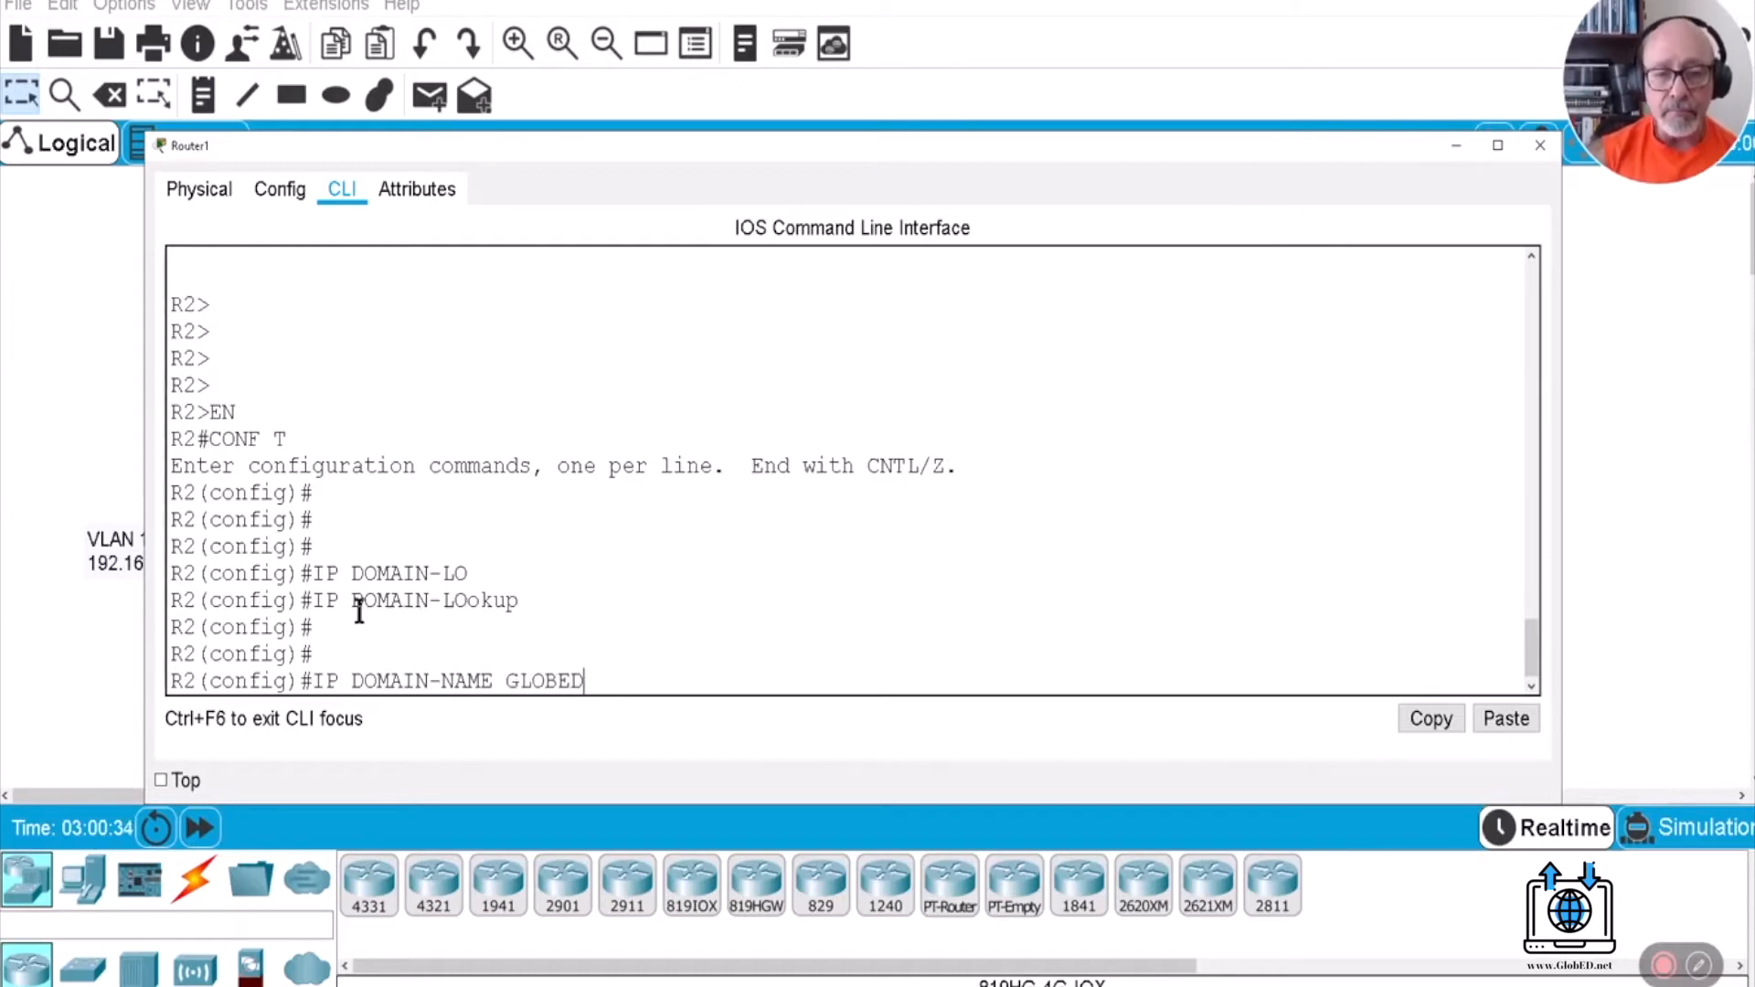
{"action": "type", "text": ".NET"}
{"action": "key", "text": "Return"}
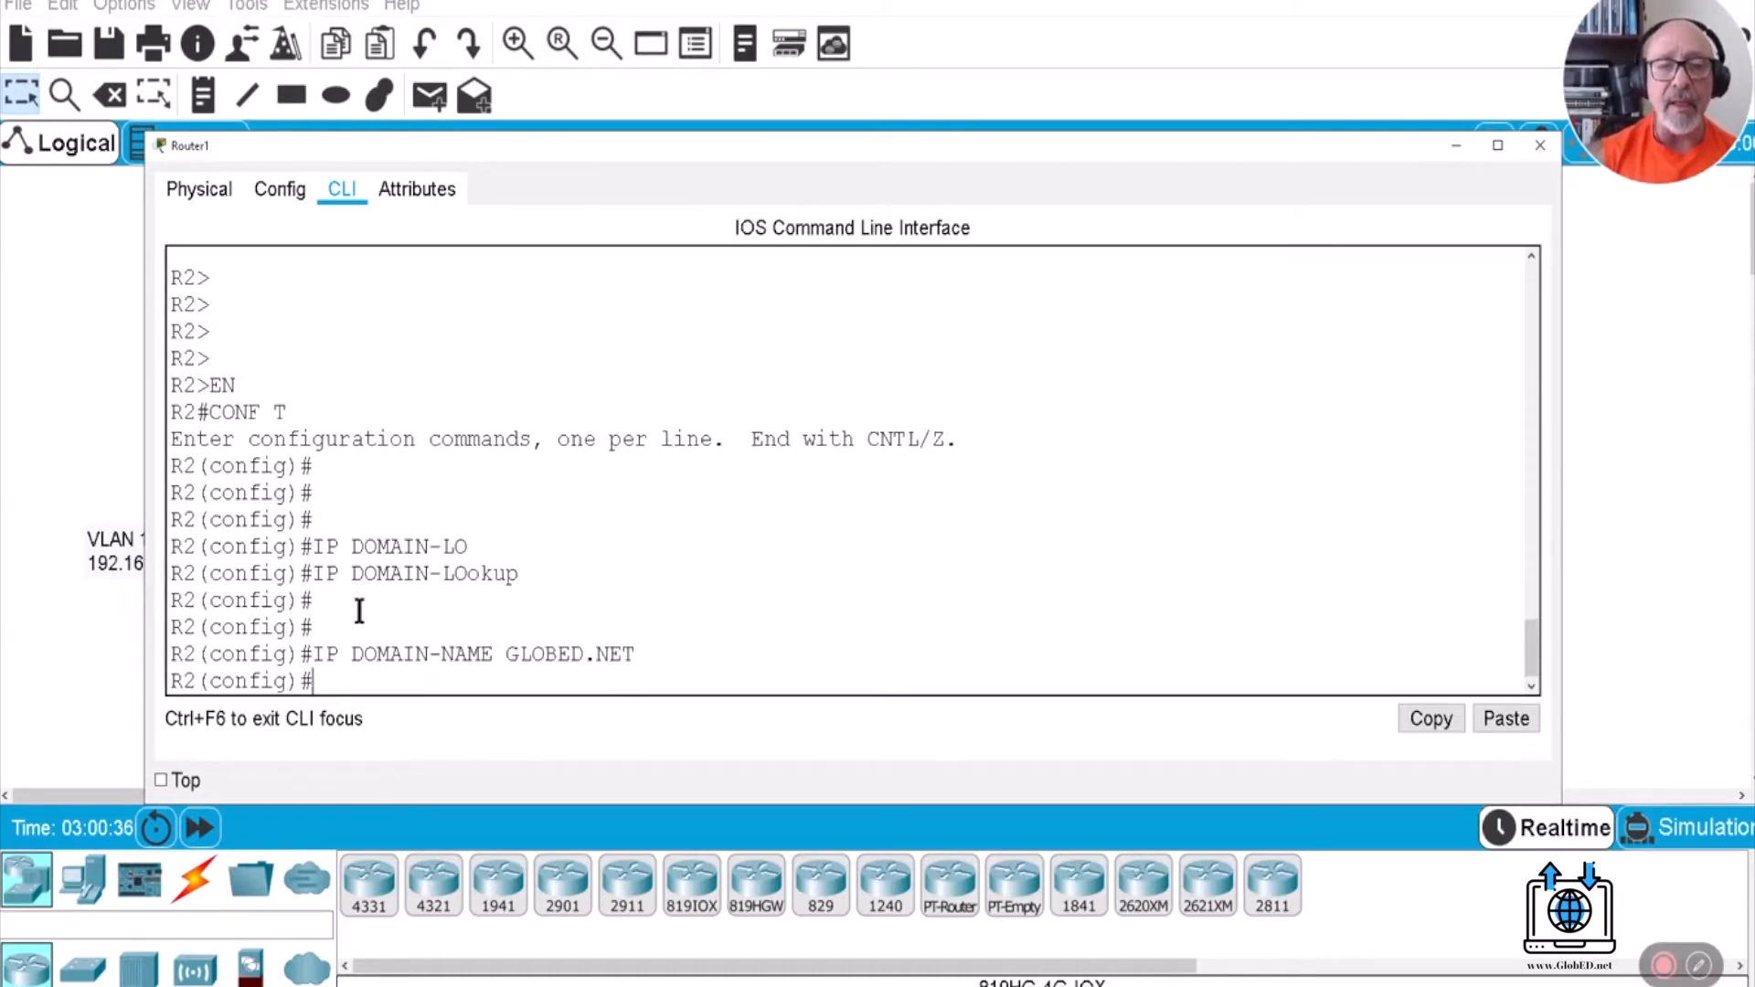
Set 192.168.30.1 as the IP name server on R2.
{"action": "type", "text": "IP NAME"}
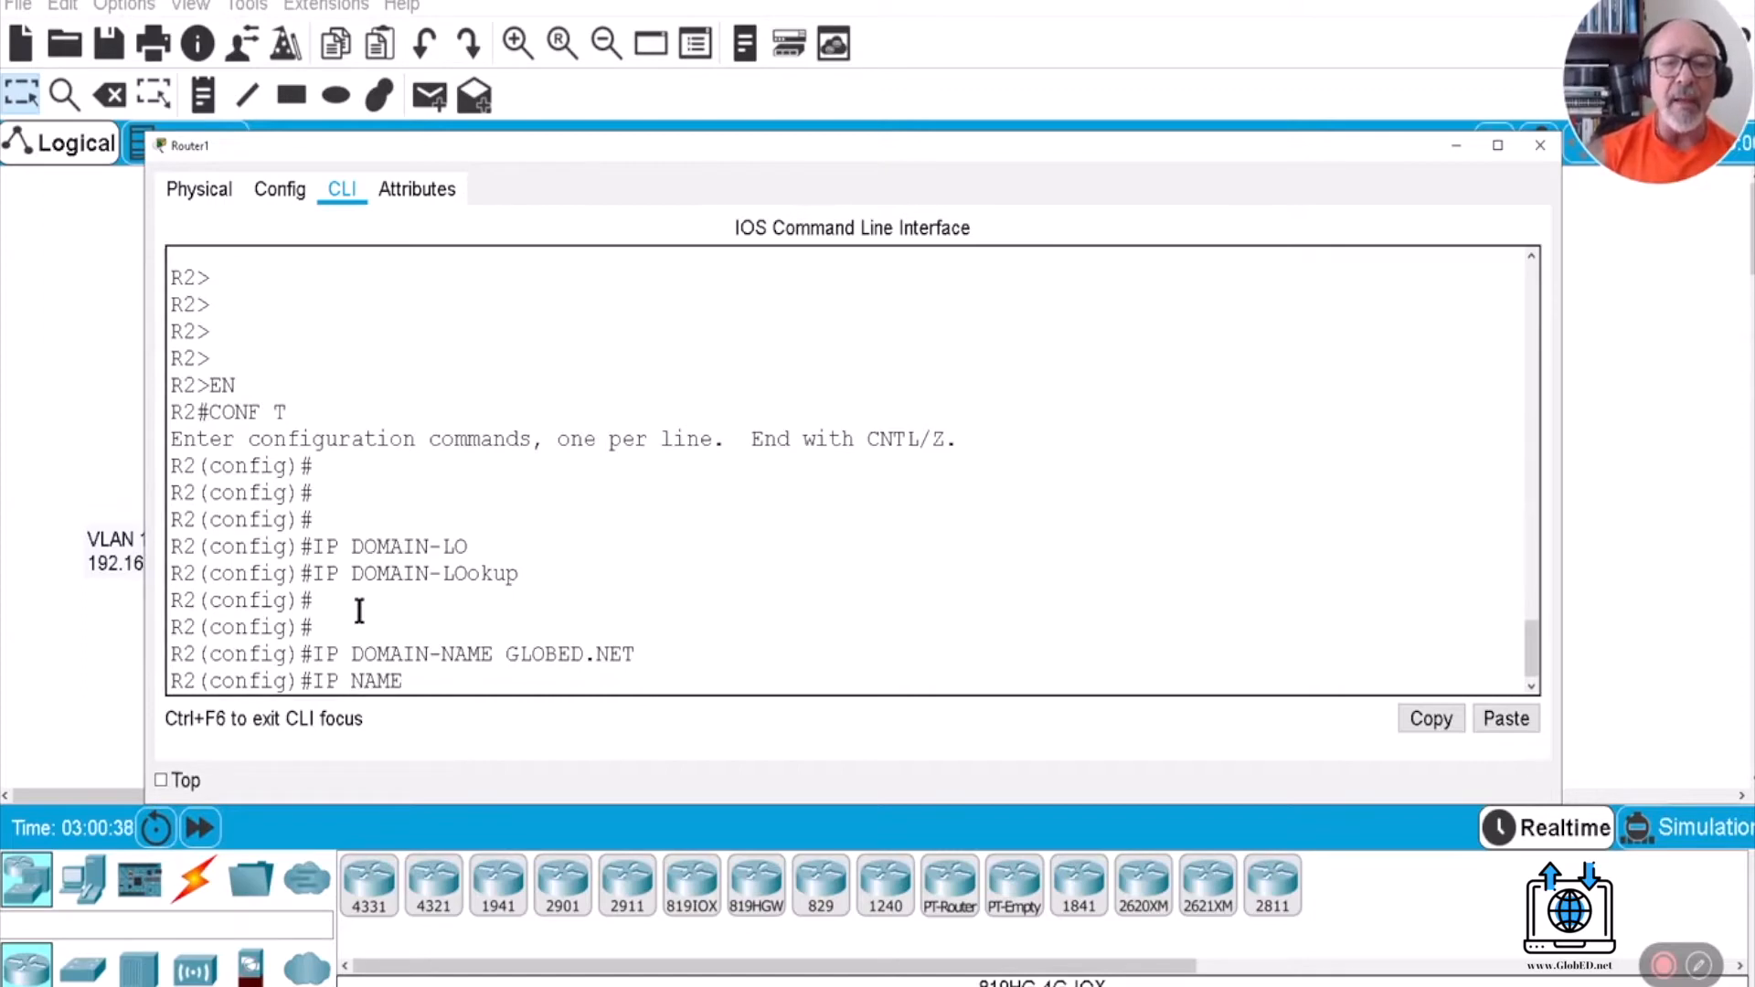
{"action": "type", "text": "-SERVER "}
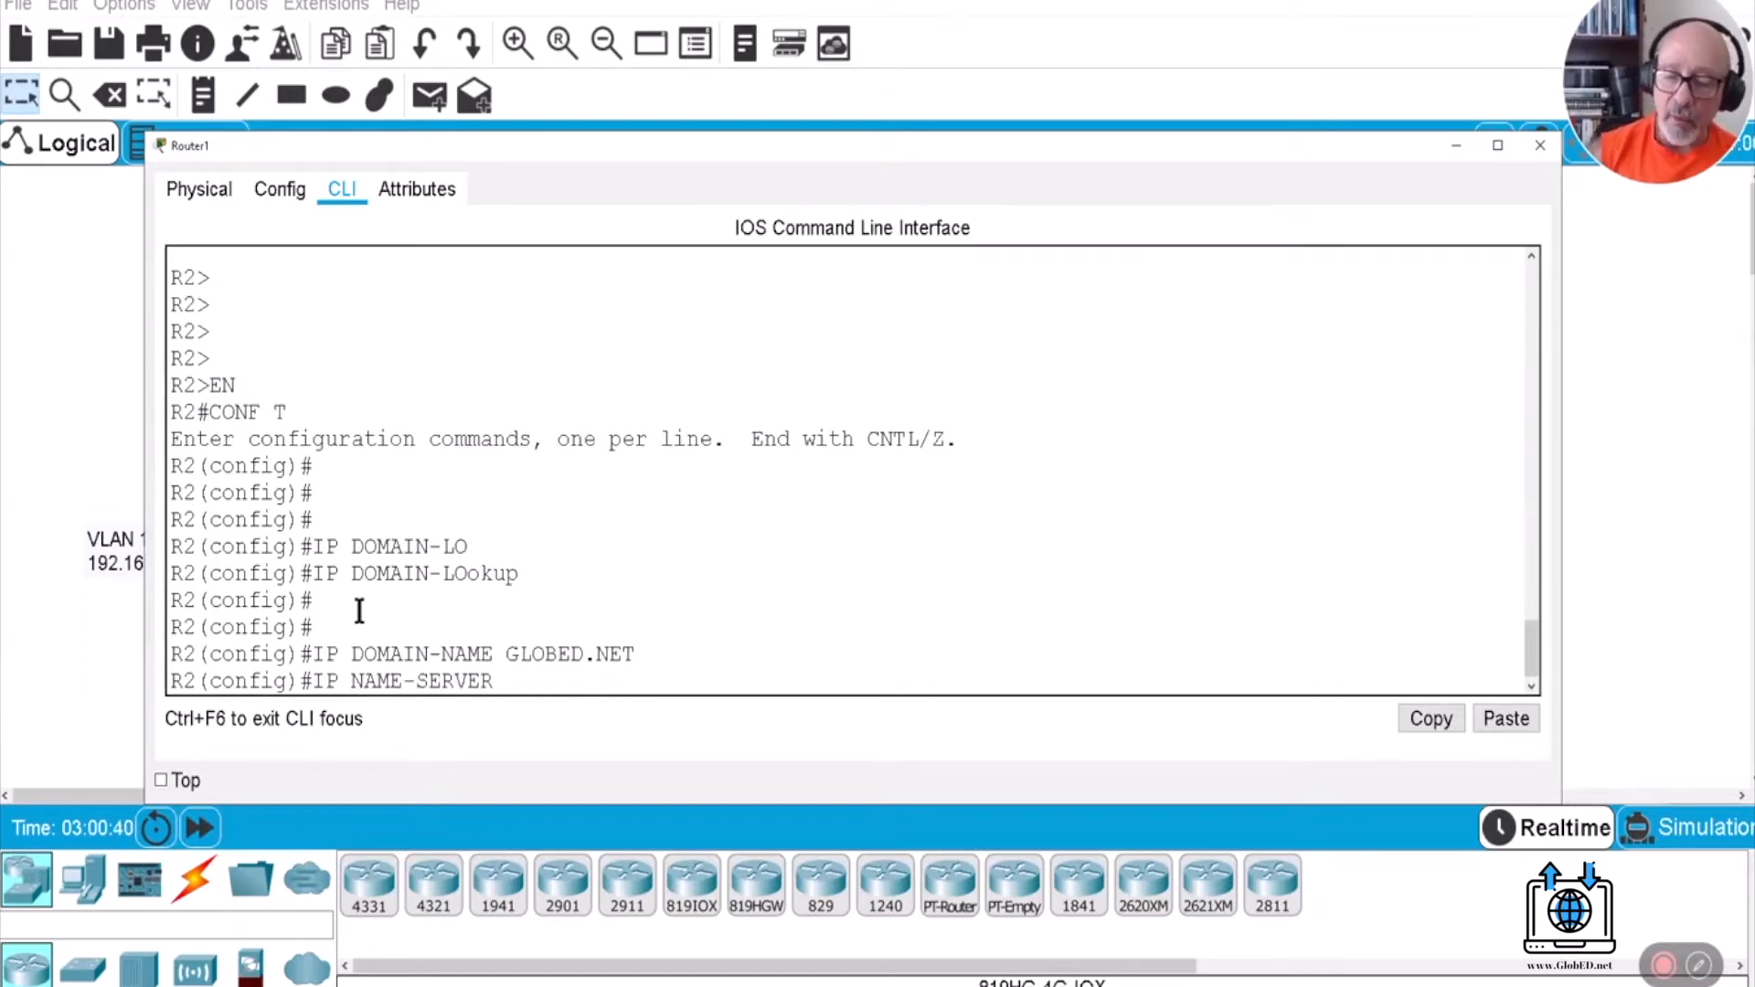
{"action": "type", "text": "192.168.30.1"}
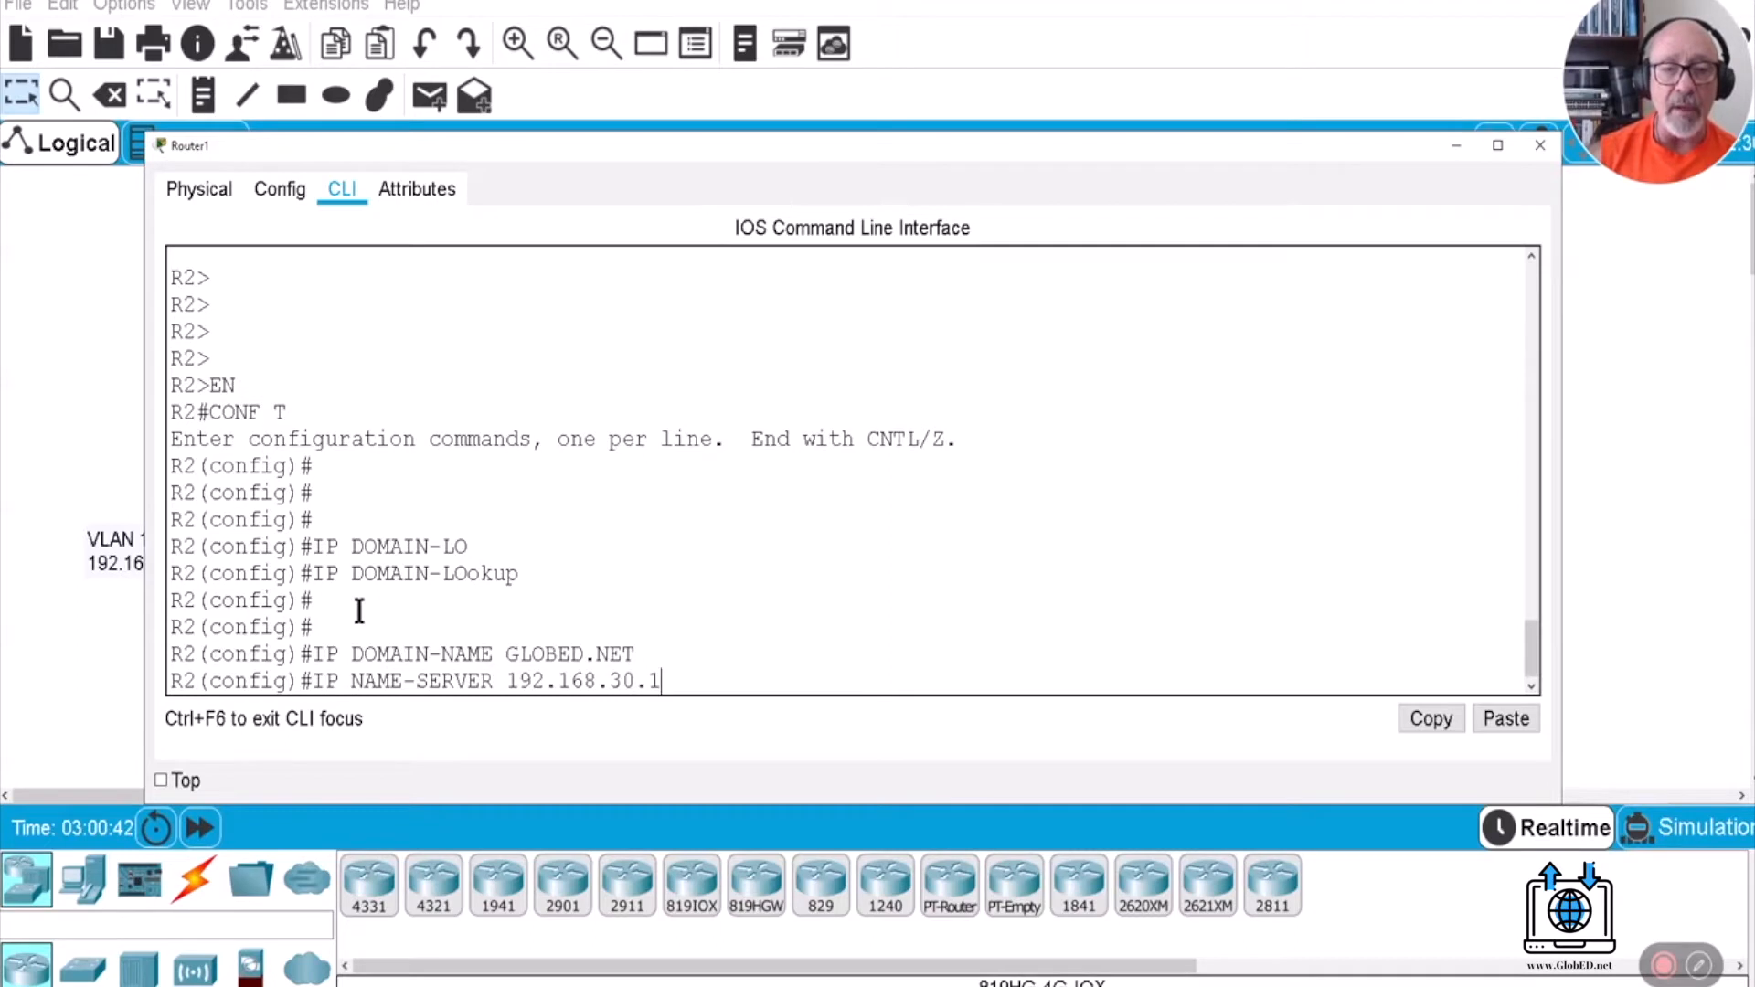
{"action": "key", "text": "Return"}
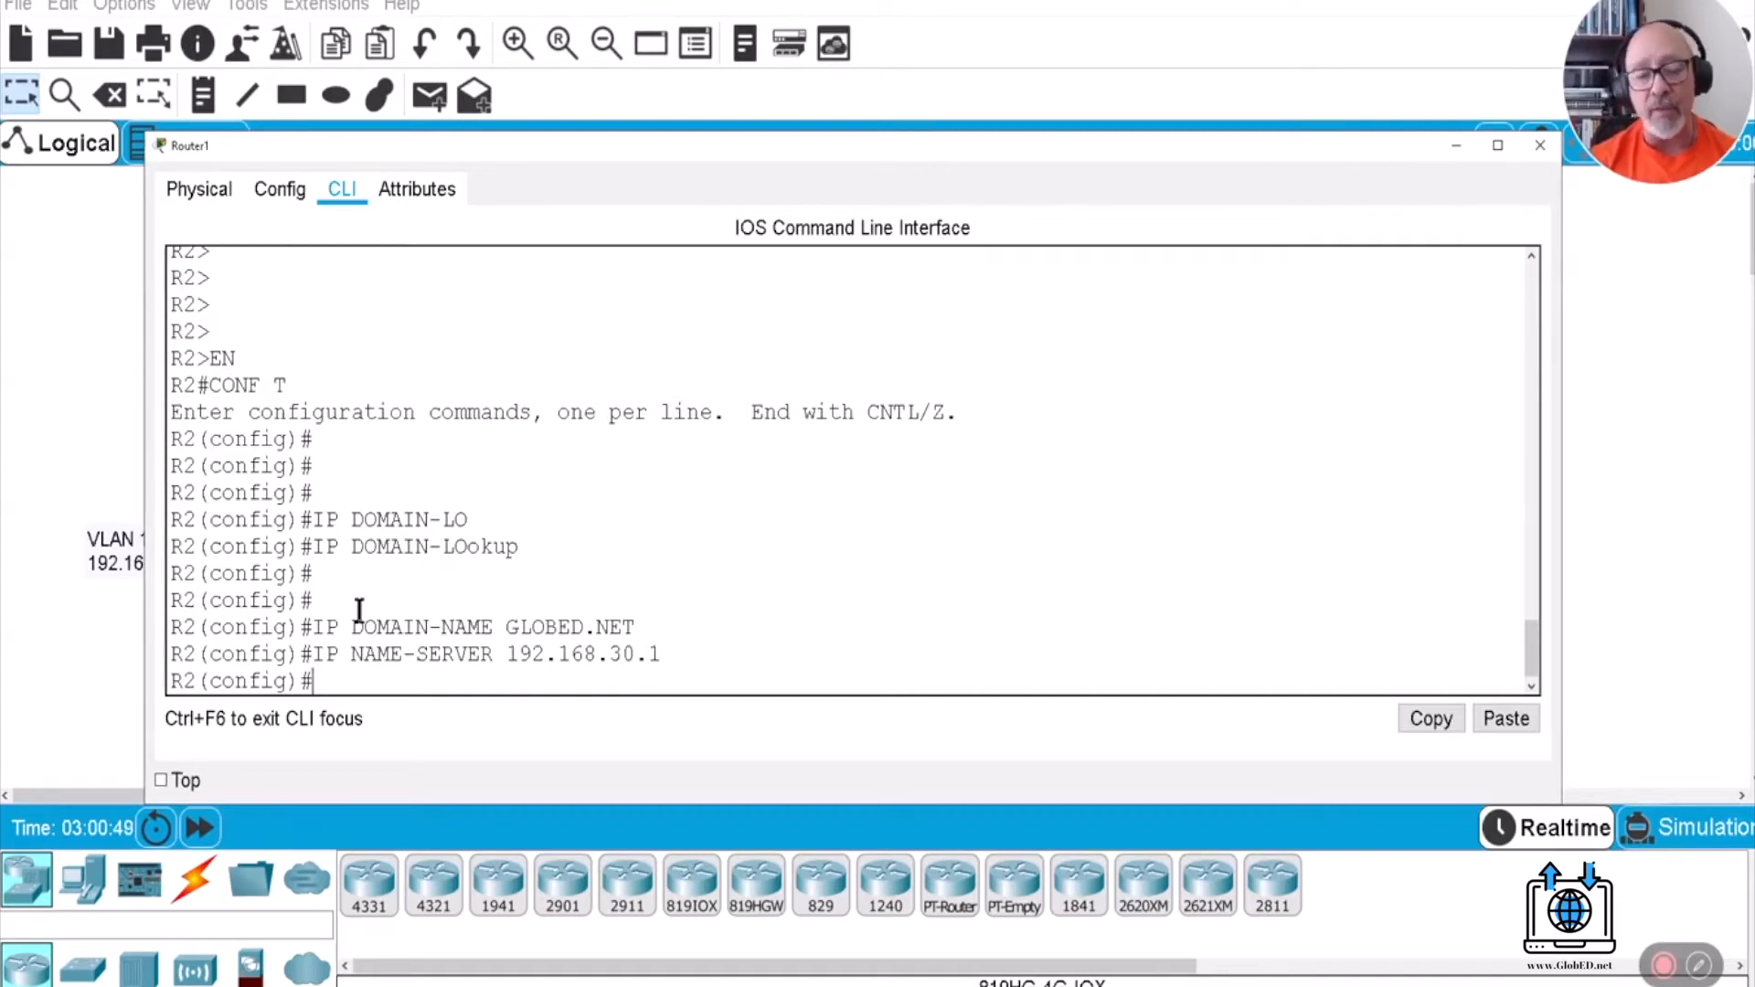
Save R2's configuration with do wr and minimize the router's window.
{"action": "type", "text": "DO WR"}
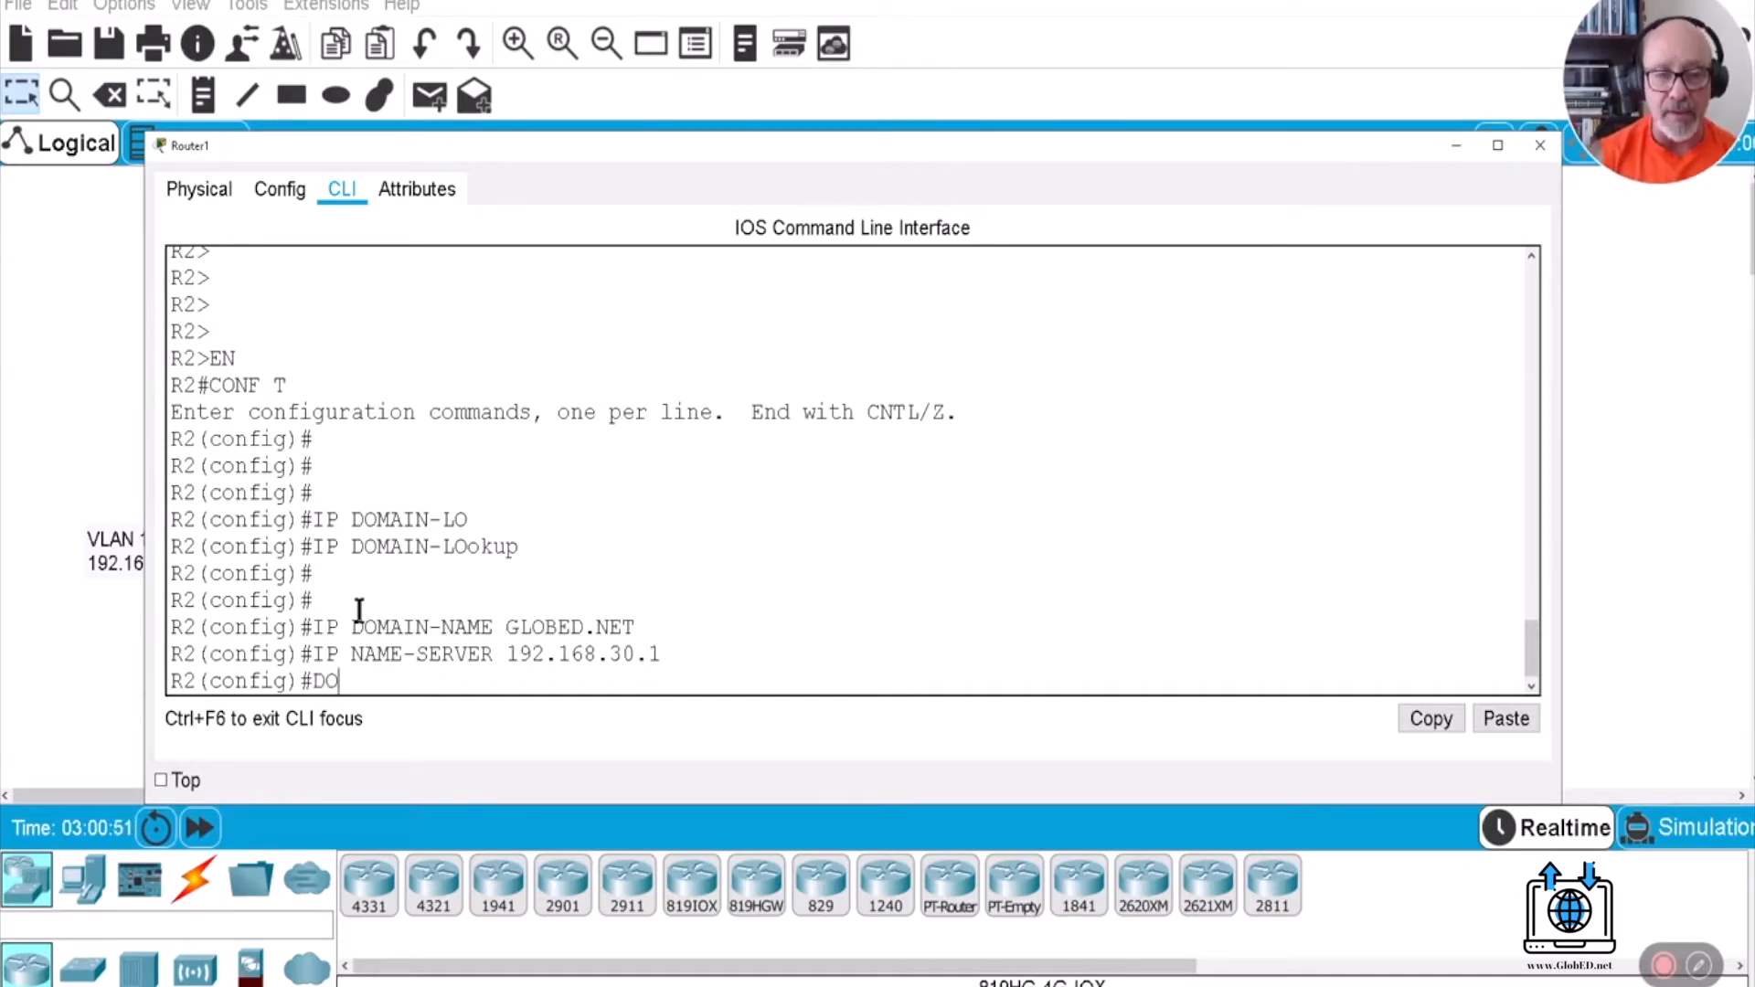
{"action": "key", "text": "Return"}
{"action": "key", "text": "Return"}
{"action": "key", "text": "Return"}
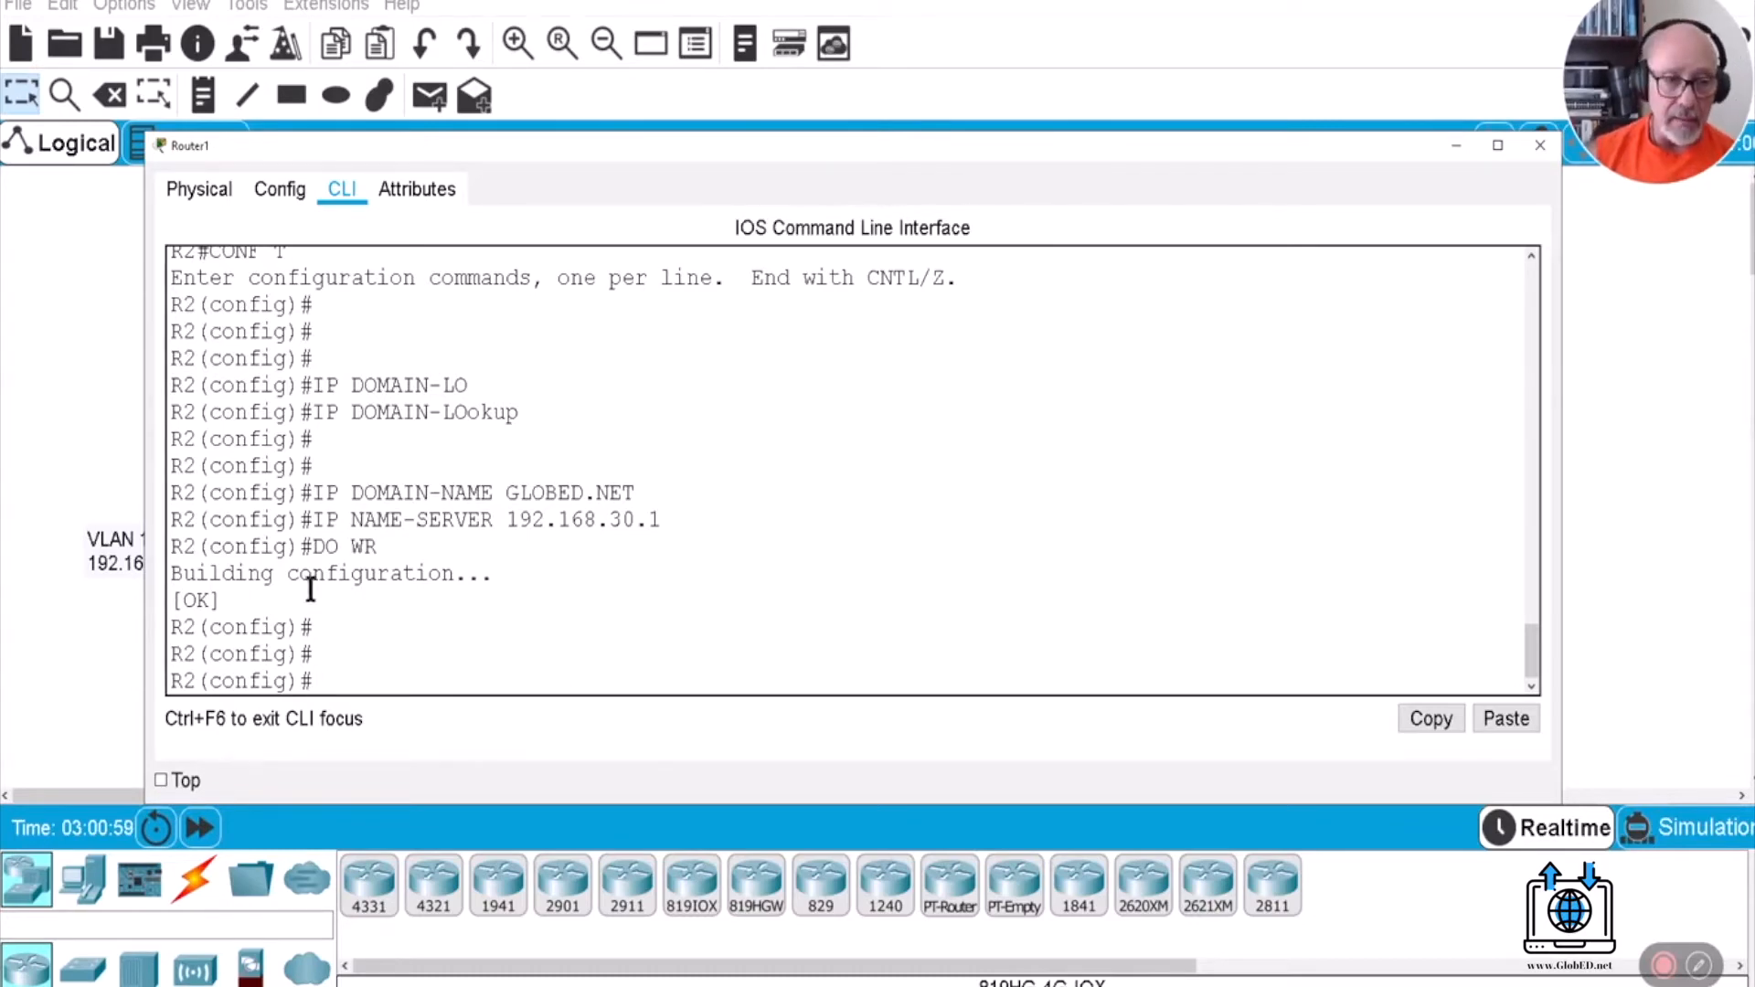
{"action": "left_click", "coordinate": [1457, 145]}
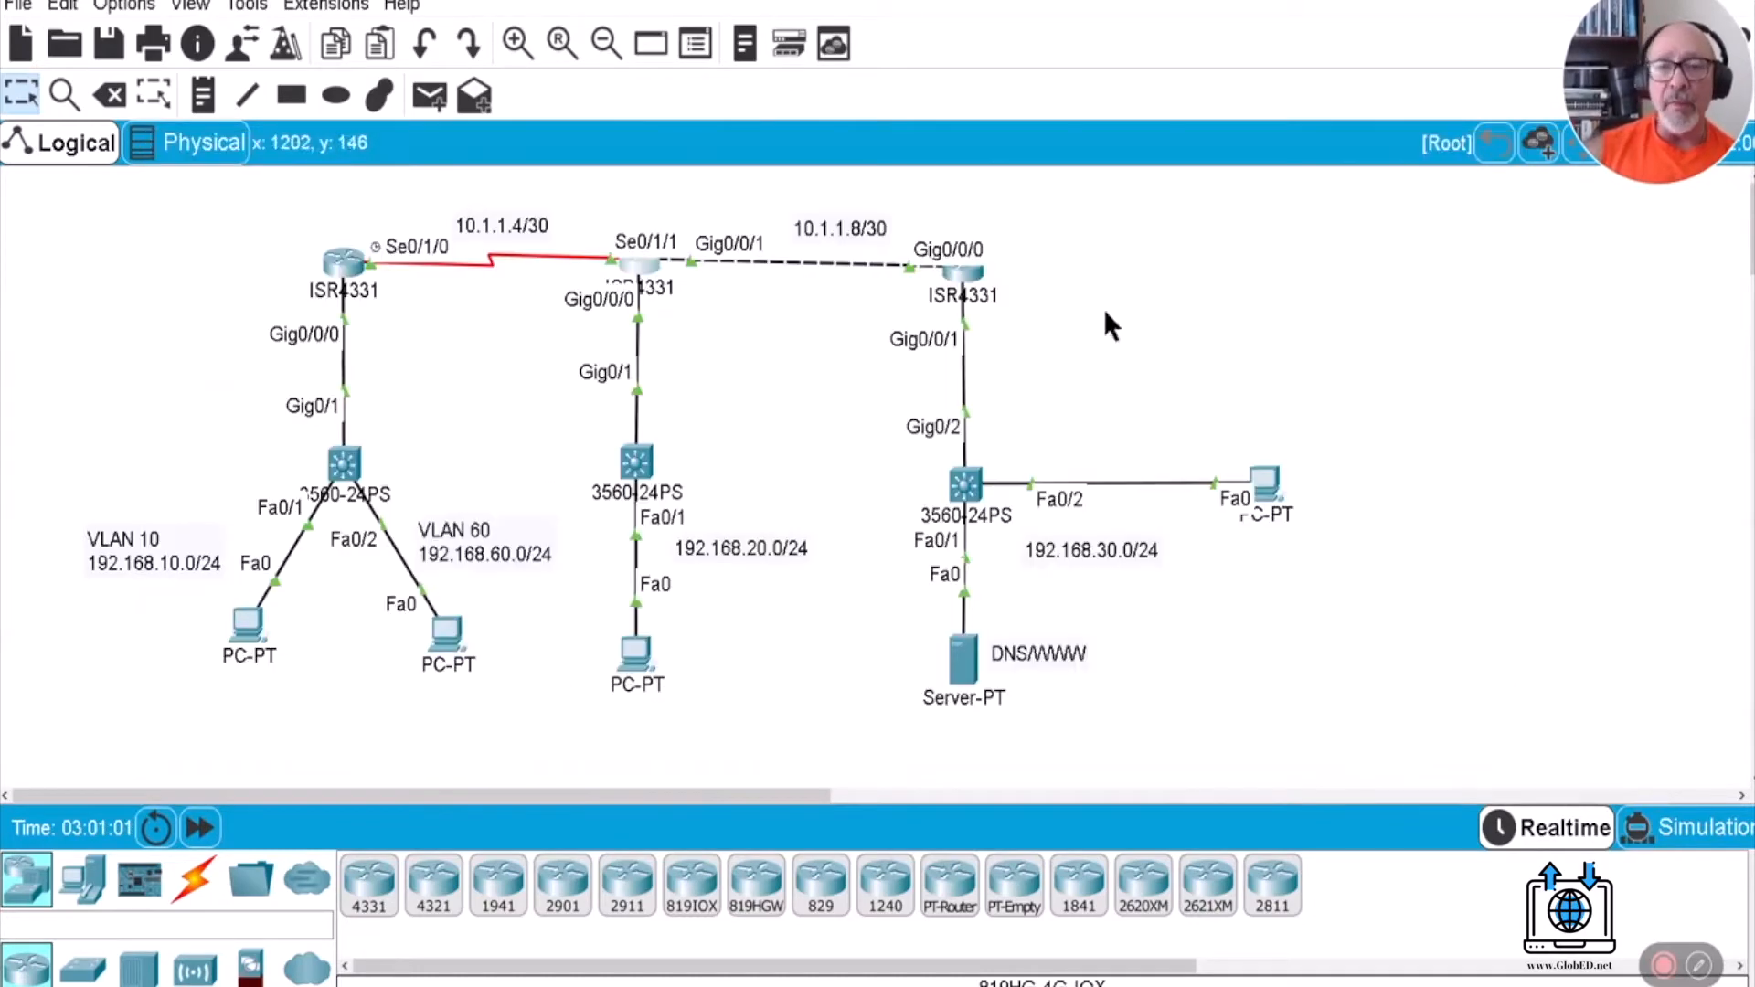
Recheck the DNS/WWW server's IPv4 address and DNS server settings.
{"action": "left_click", "coordinate": [960, 667]}
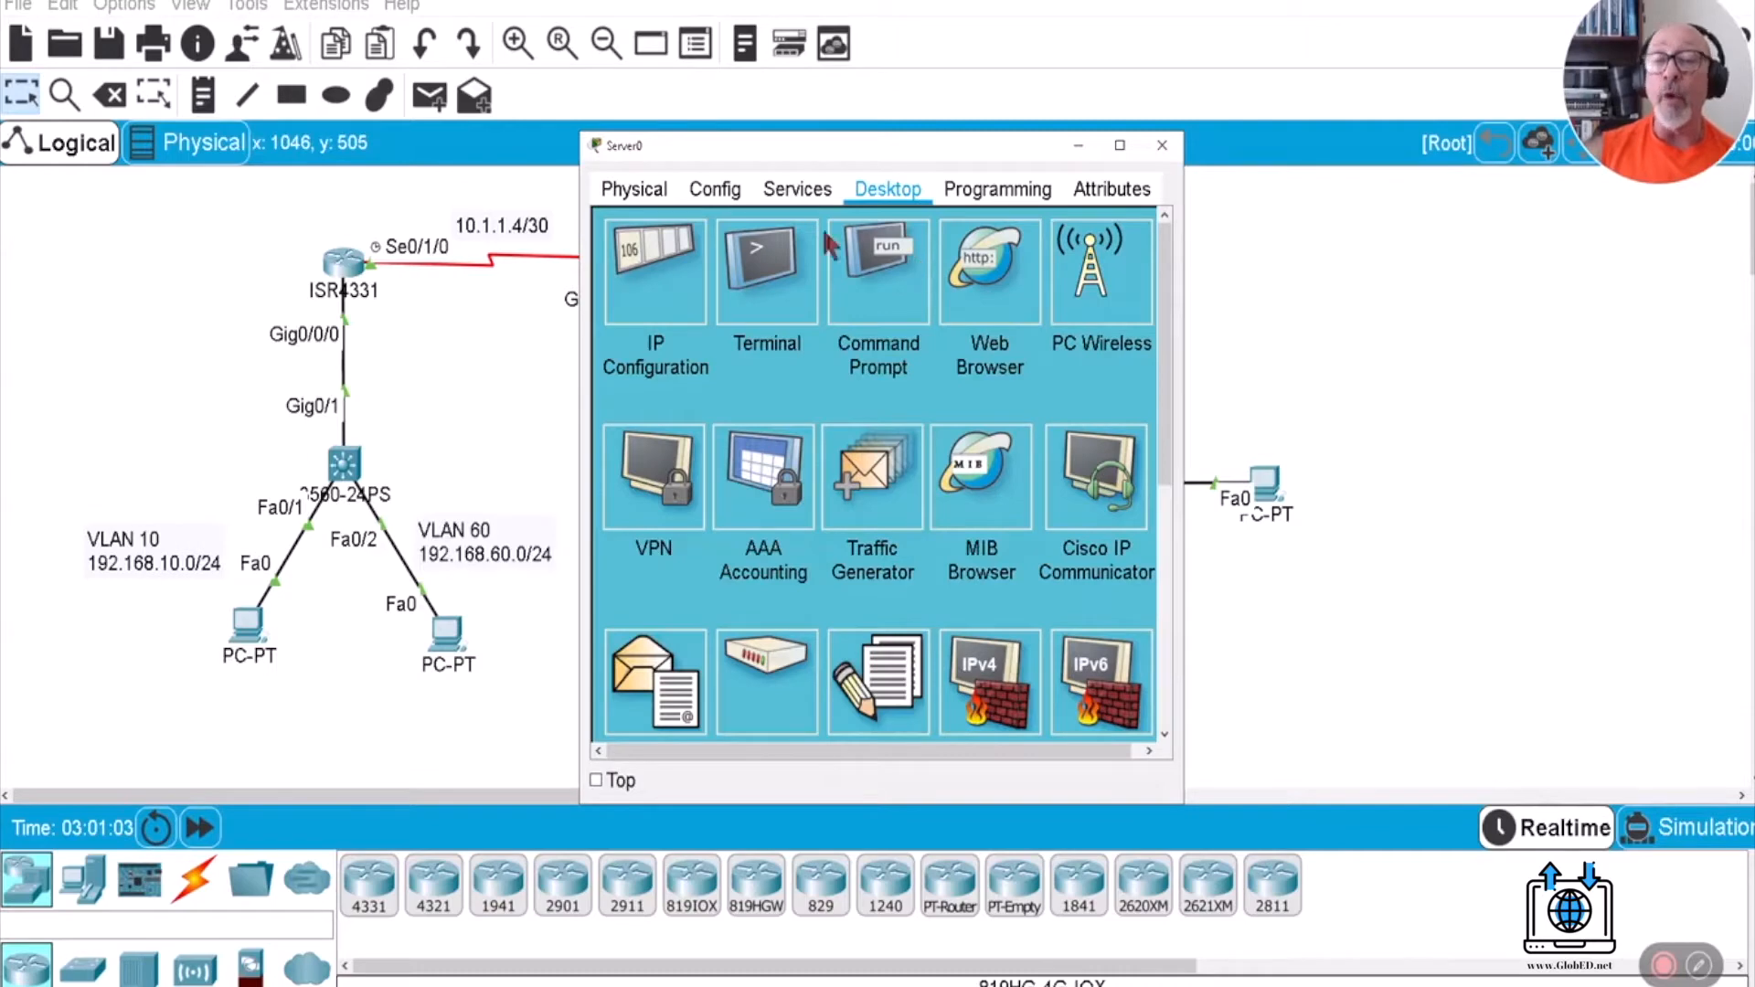
{"action": "left_click", "coordinate": [677, 263]}
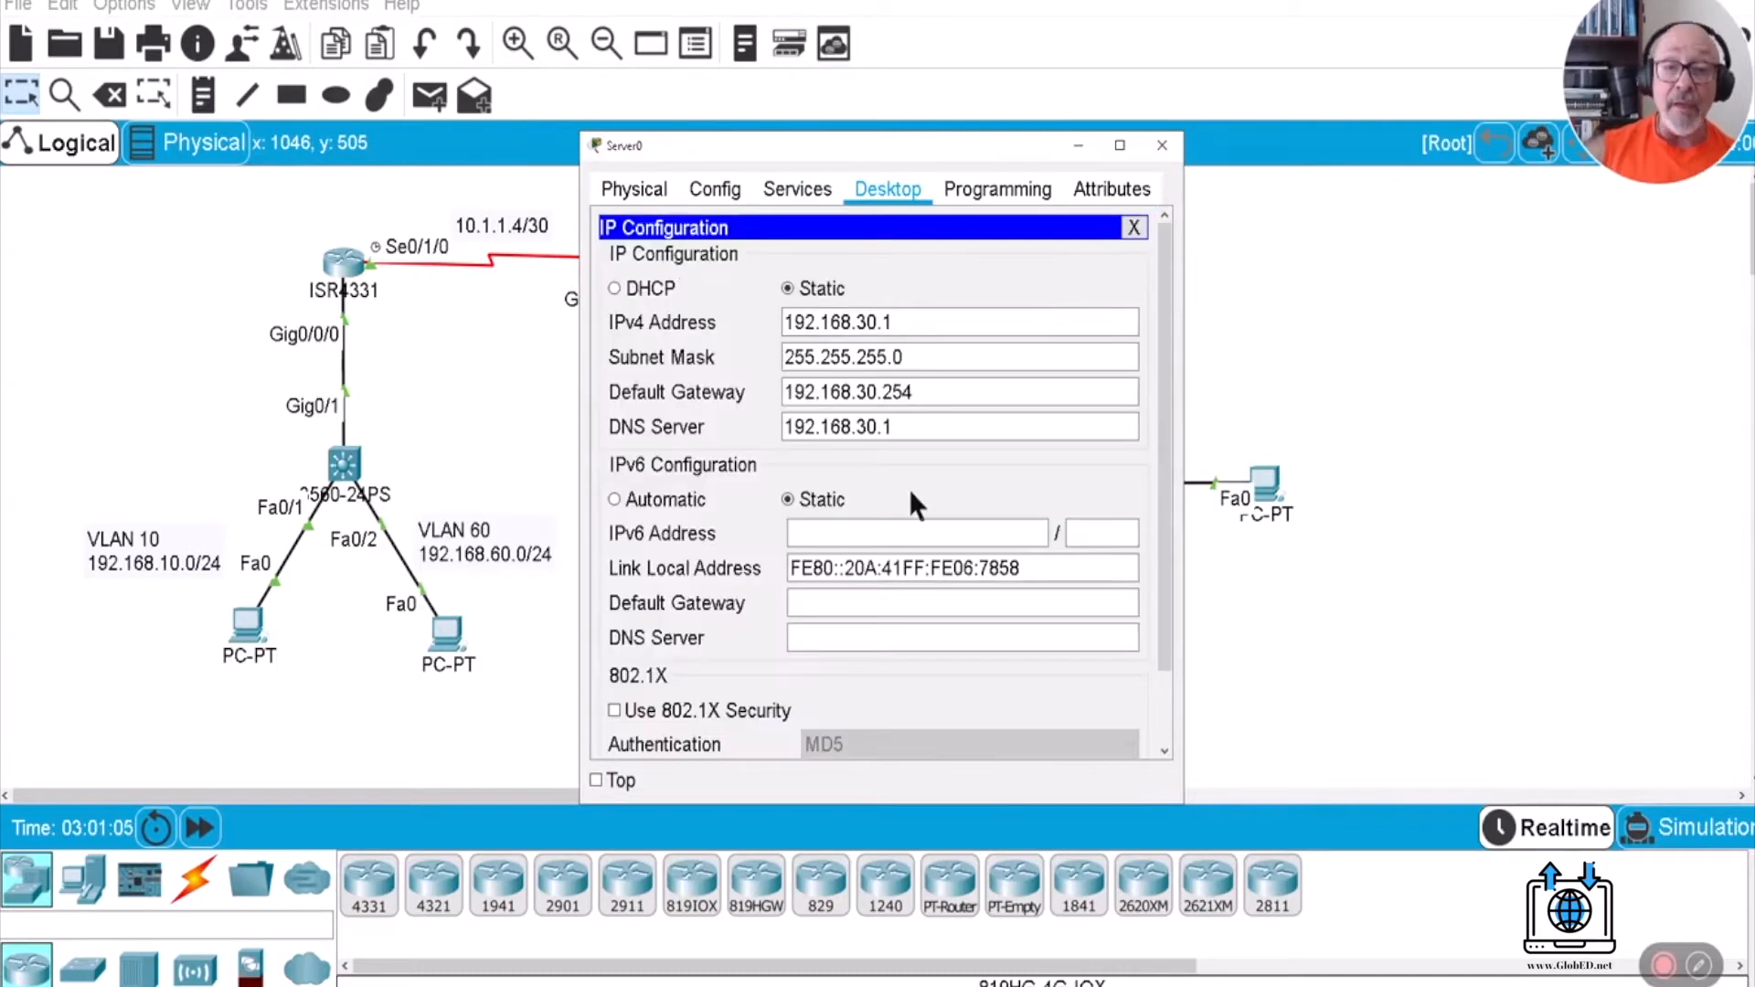
{"action": "left_click", "coordinate": [1133, 228]}
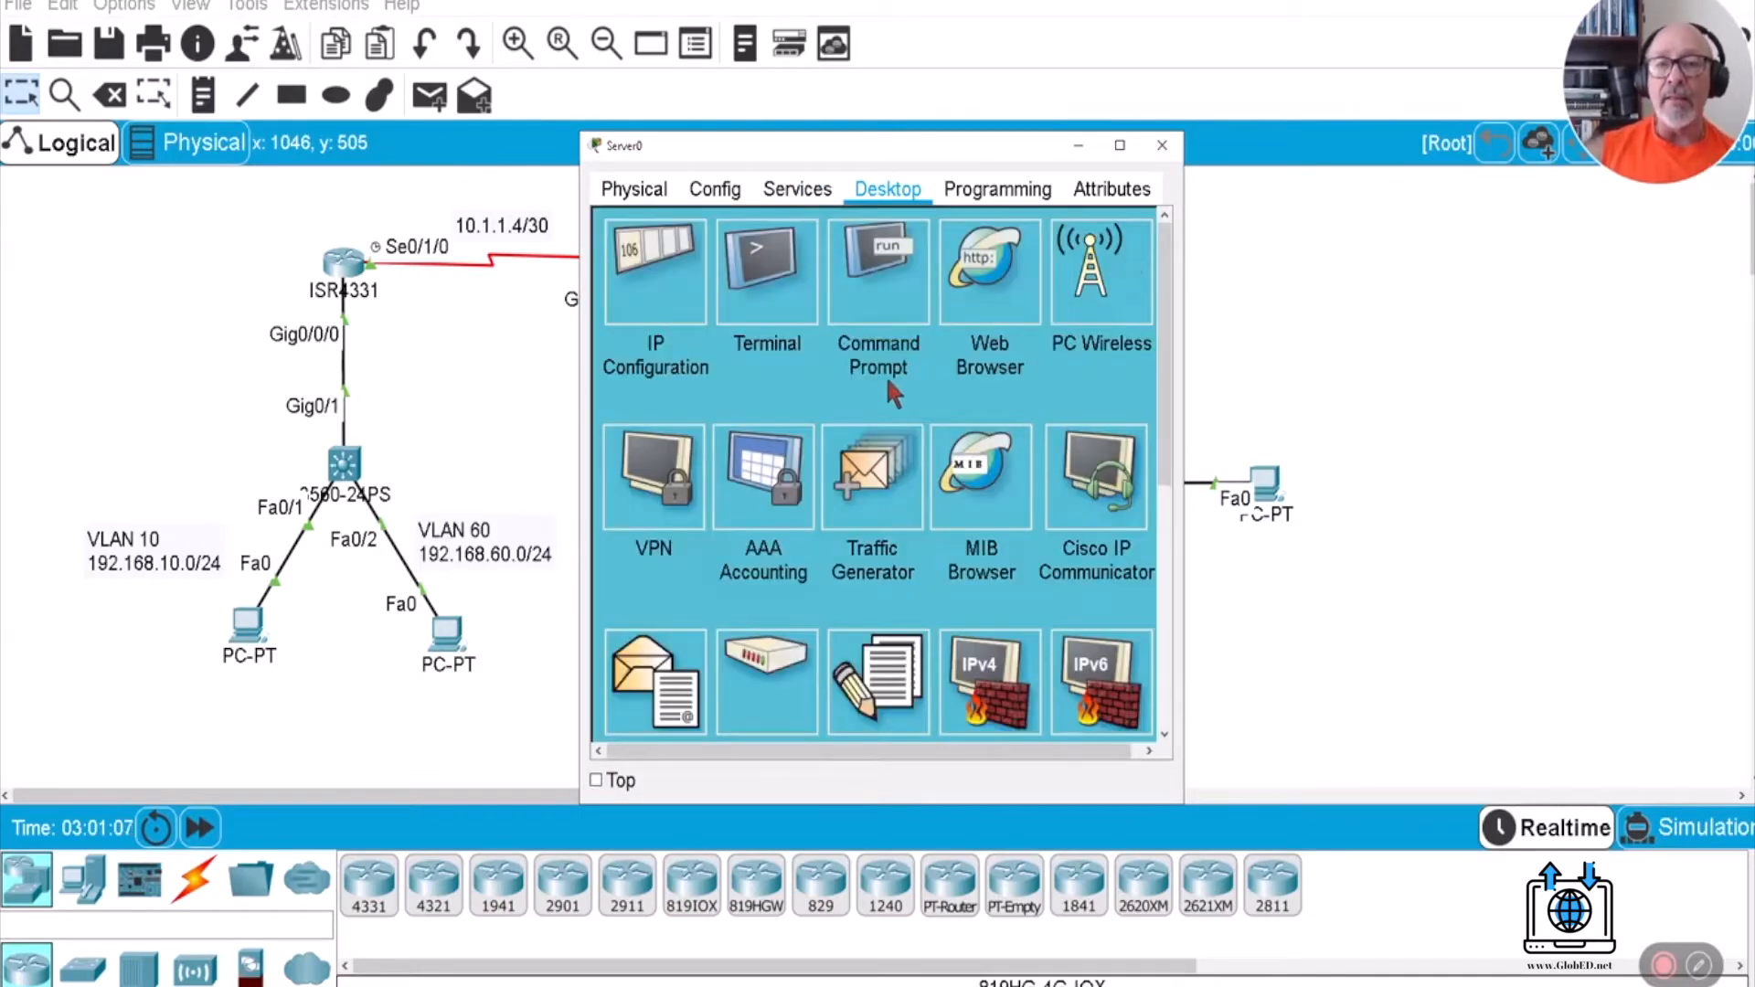
Widen the server's window at its services and turn on the DNS service.
{"action": "left_click", "coordinate": [799, 192]}
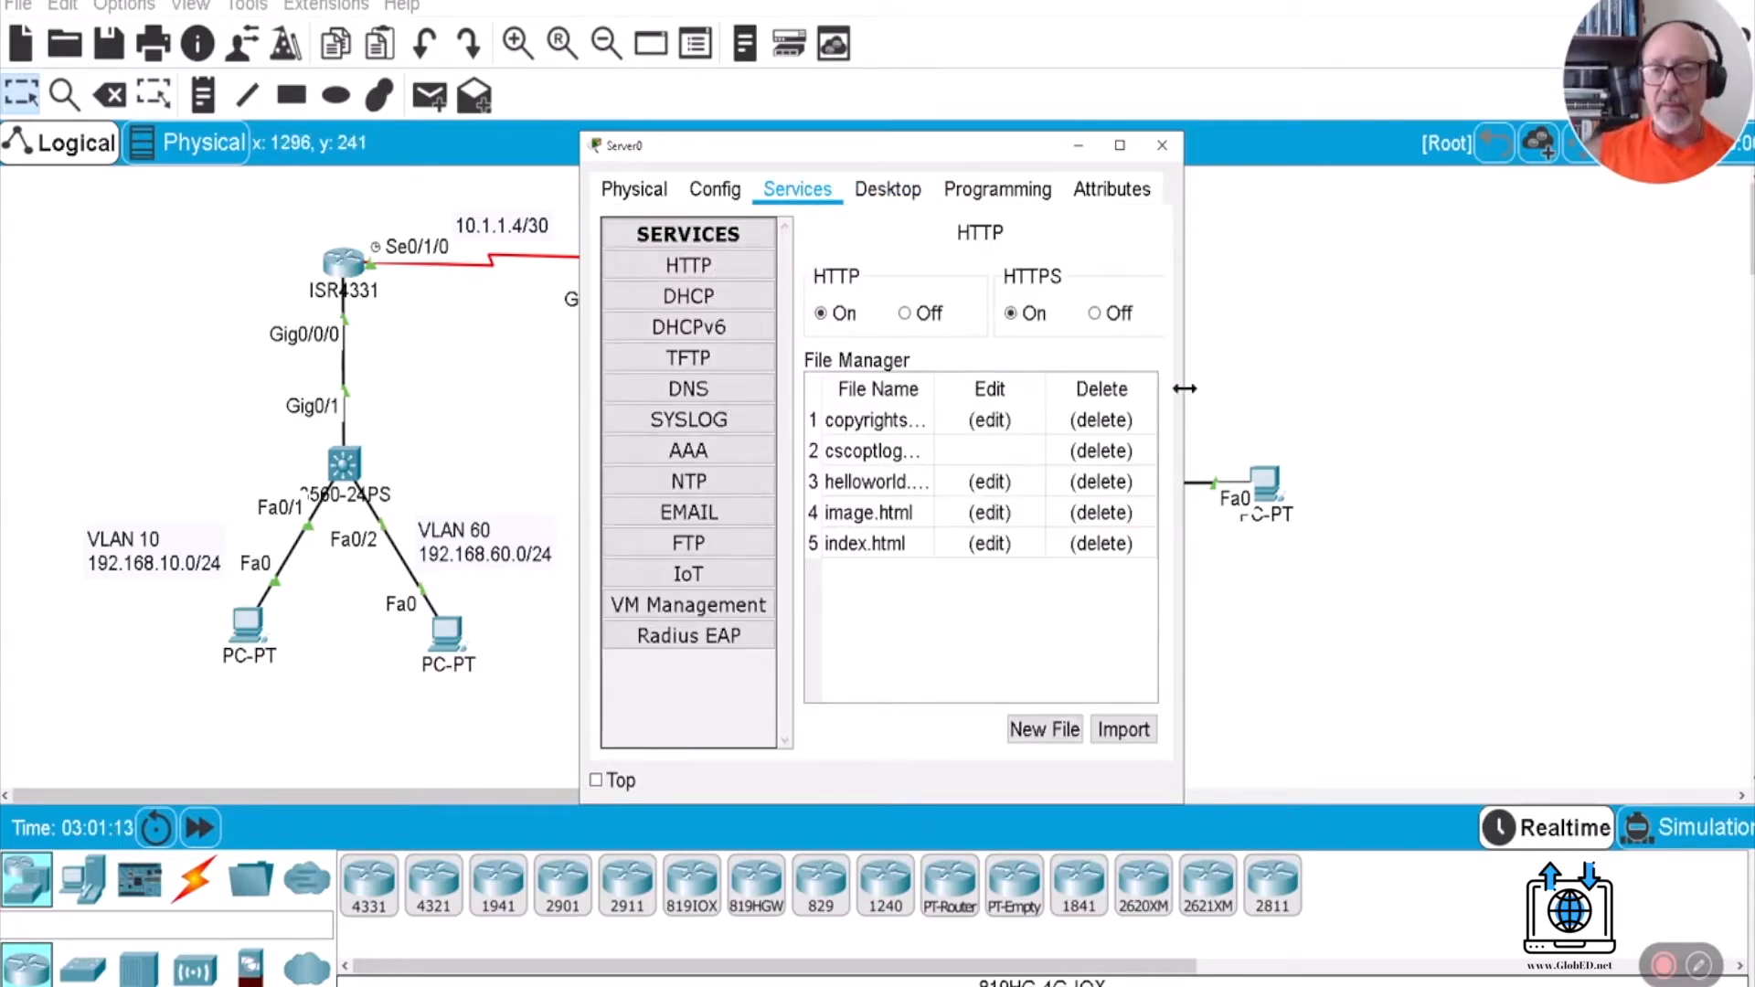
{"action": "left_click_drag", "start_coordinate": [1185, 388], "coordinate": [1529, 393]}
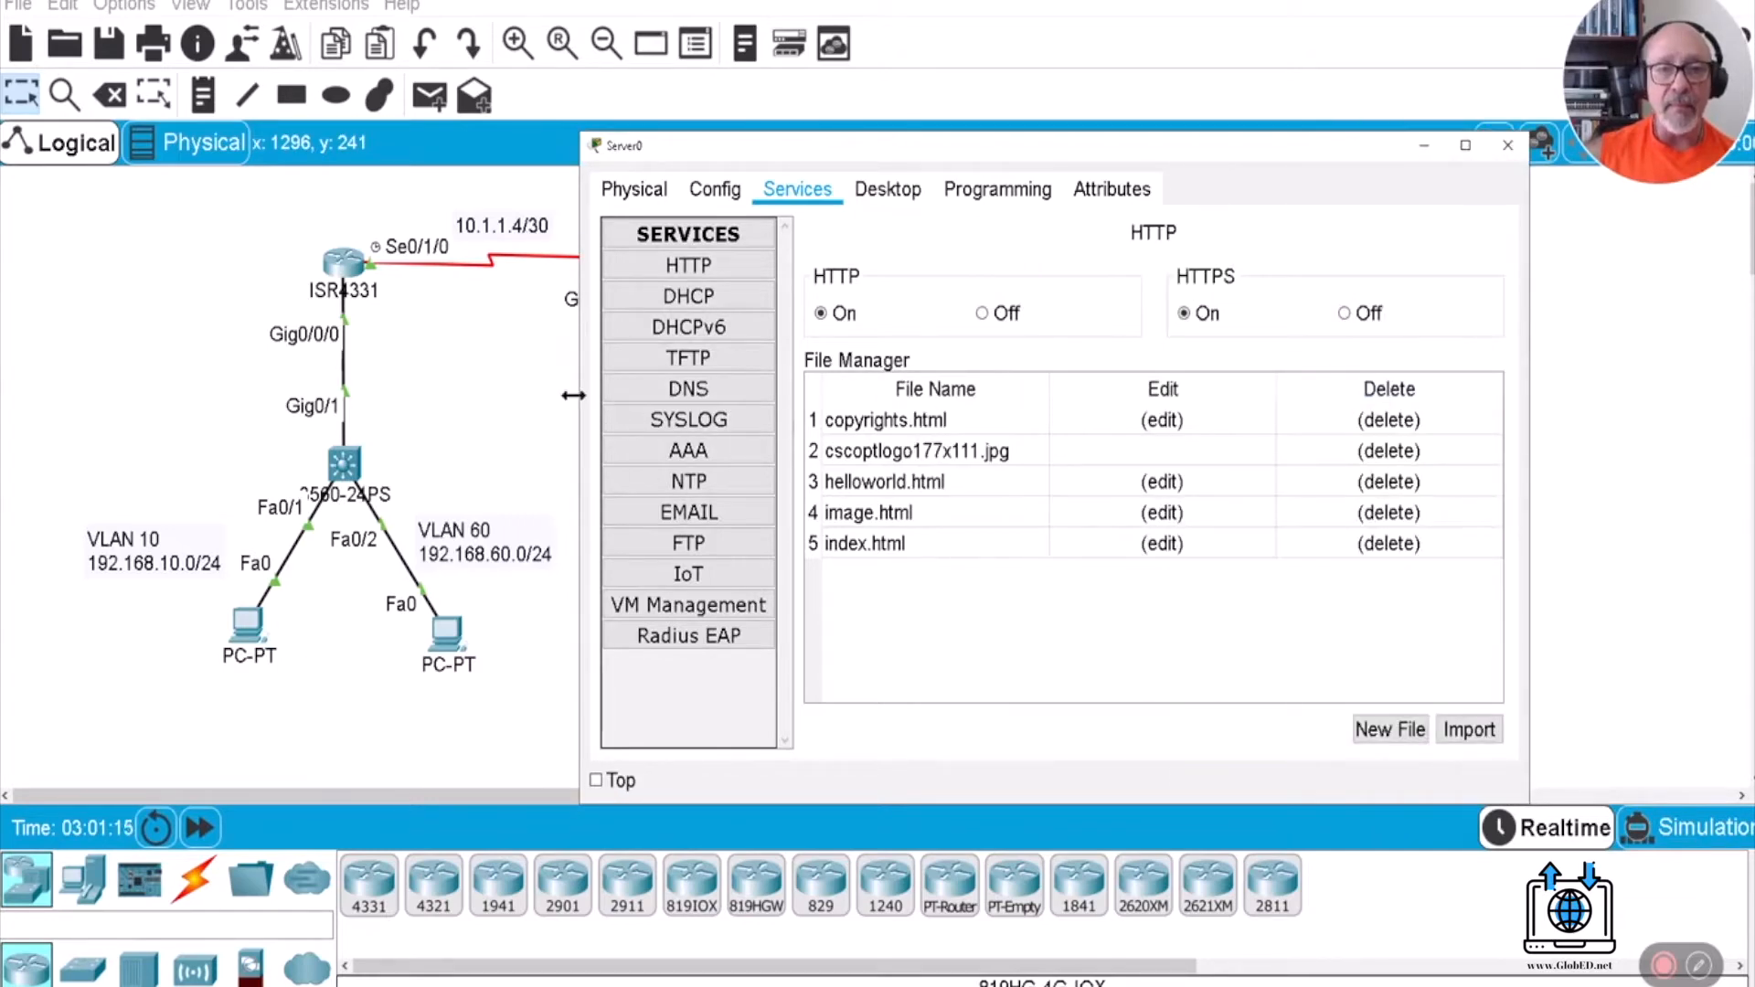
{"action": "left_click_drag", "start_coordinate": [573, 395], "coordinate": [369, 395]}
{"action": "left_click", "coordinate": [475, 390]}
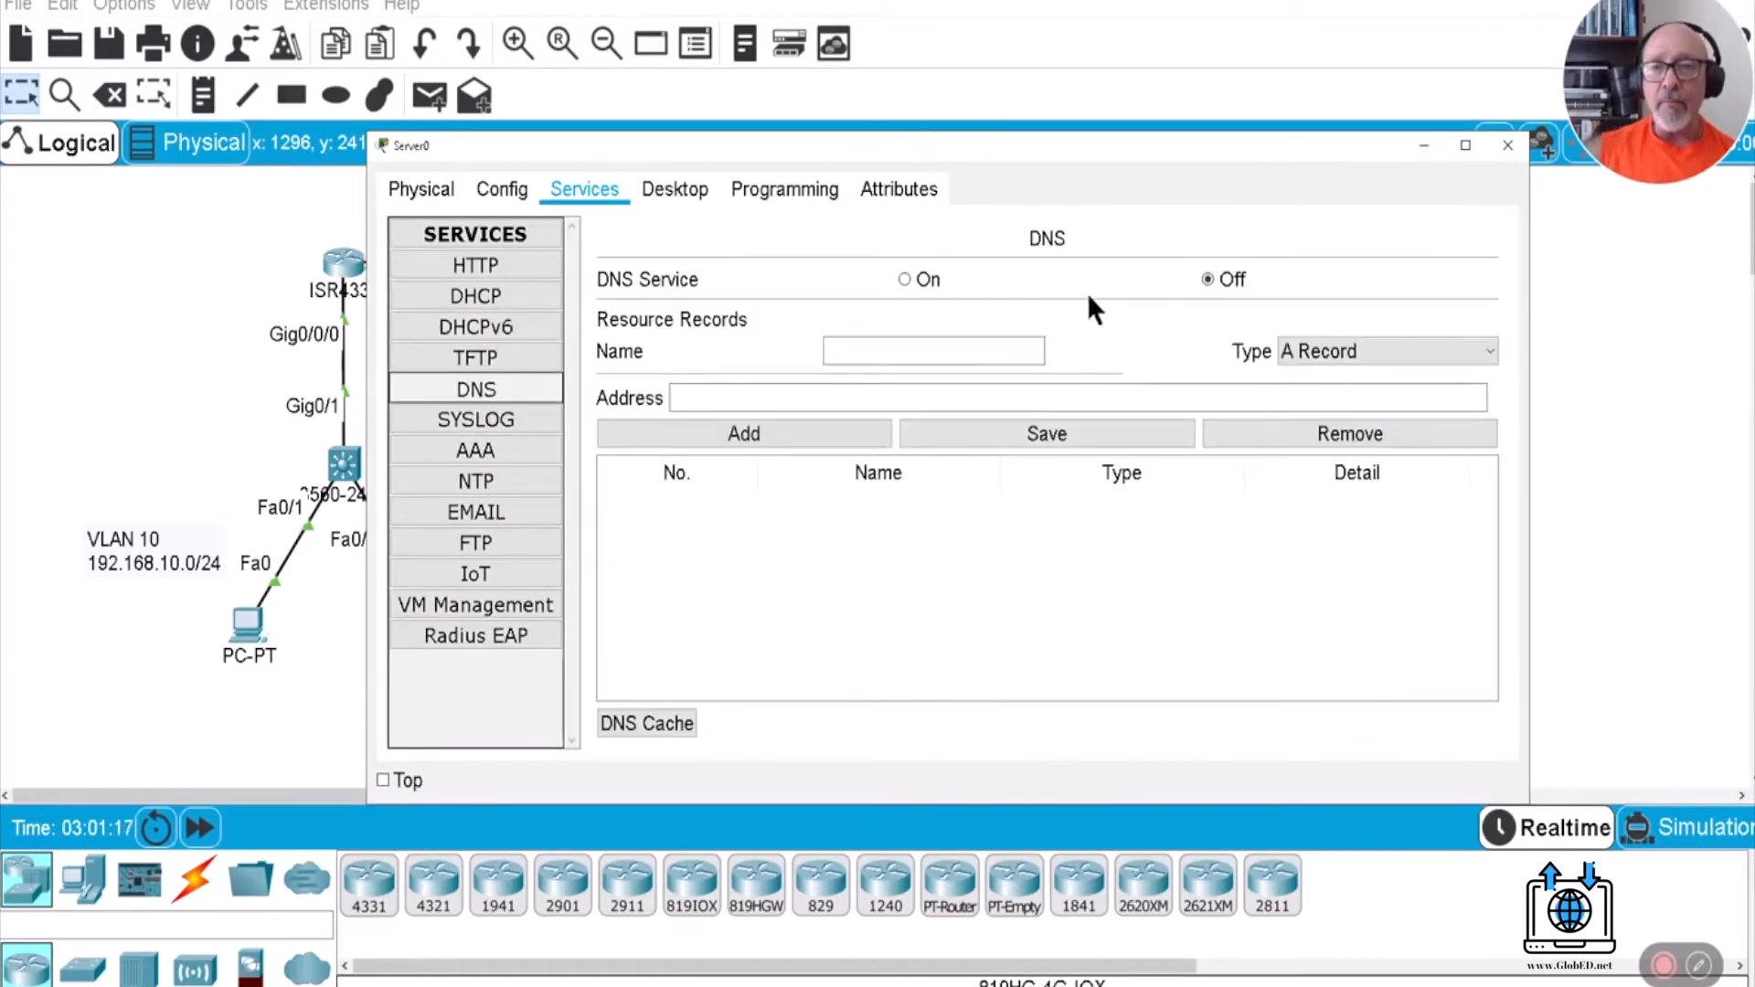
{"action": "left_click", "coordinate": [907, 280]}
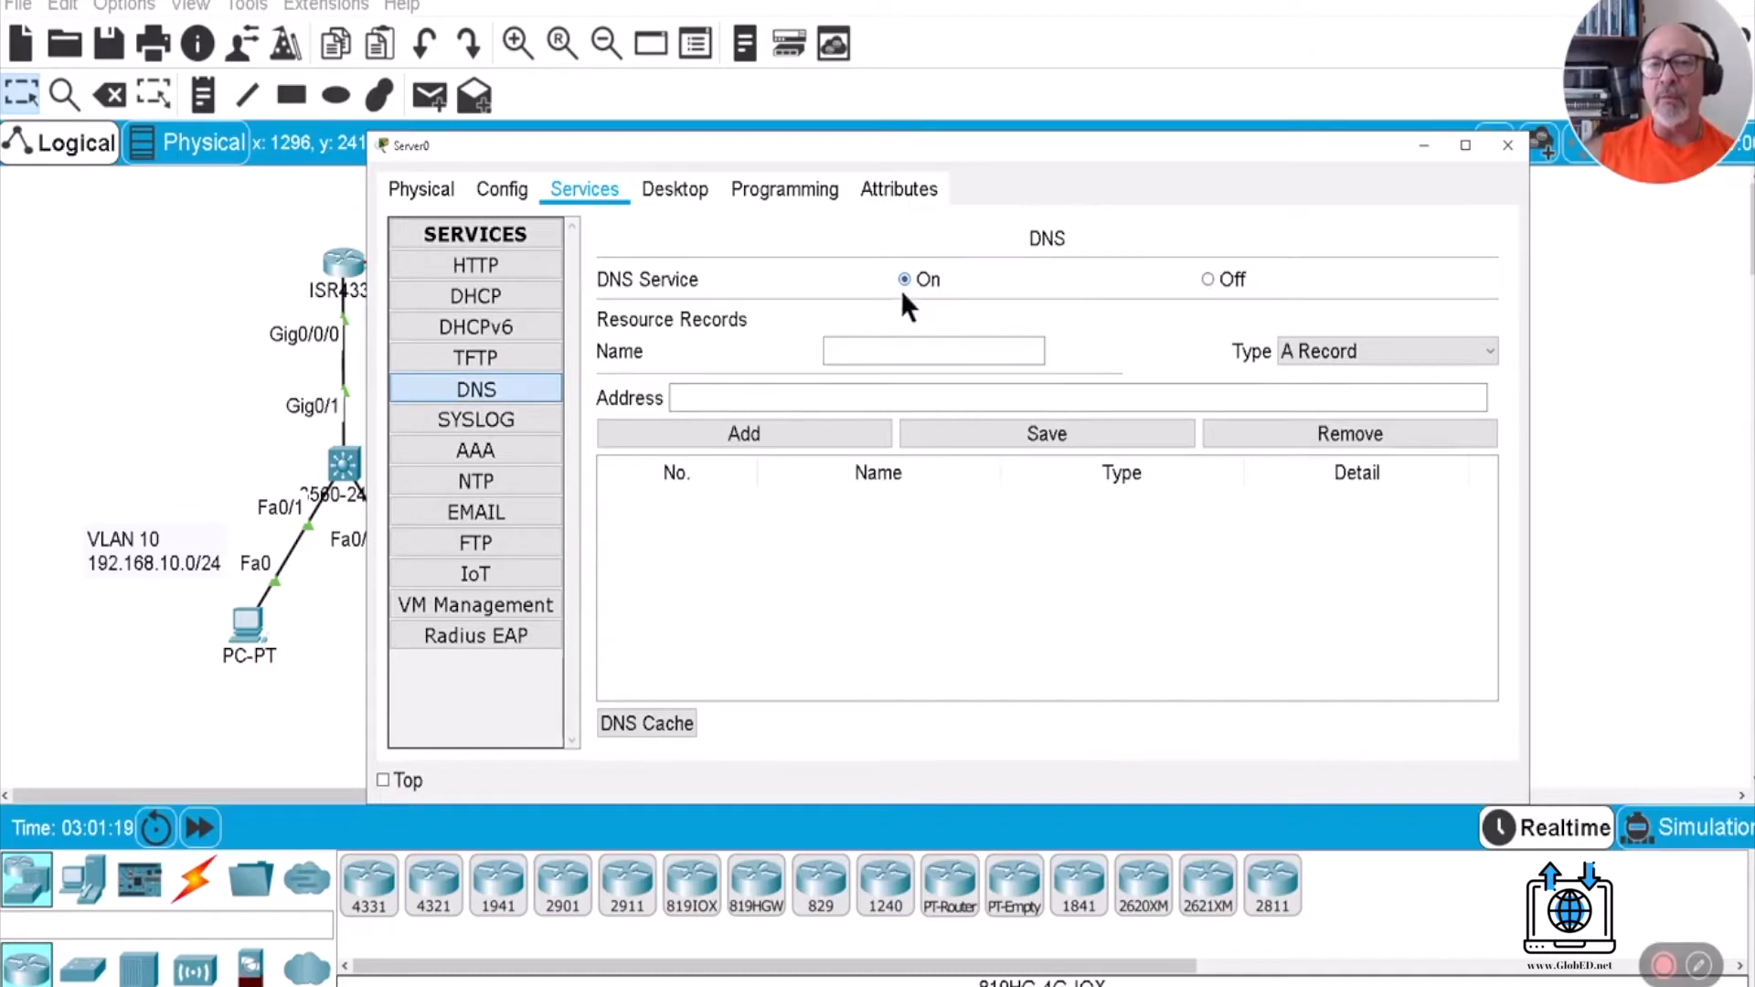
Add an A record on the DNS server mapping GLOBED.NET to 192.168.30.1.
{"action": "left_click", "coordinate": [892, 350]}
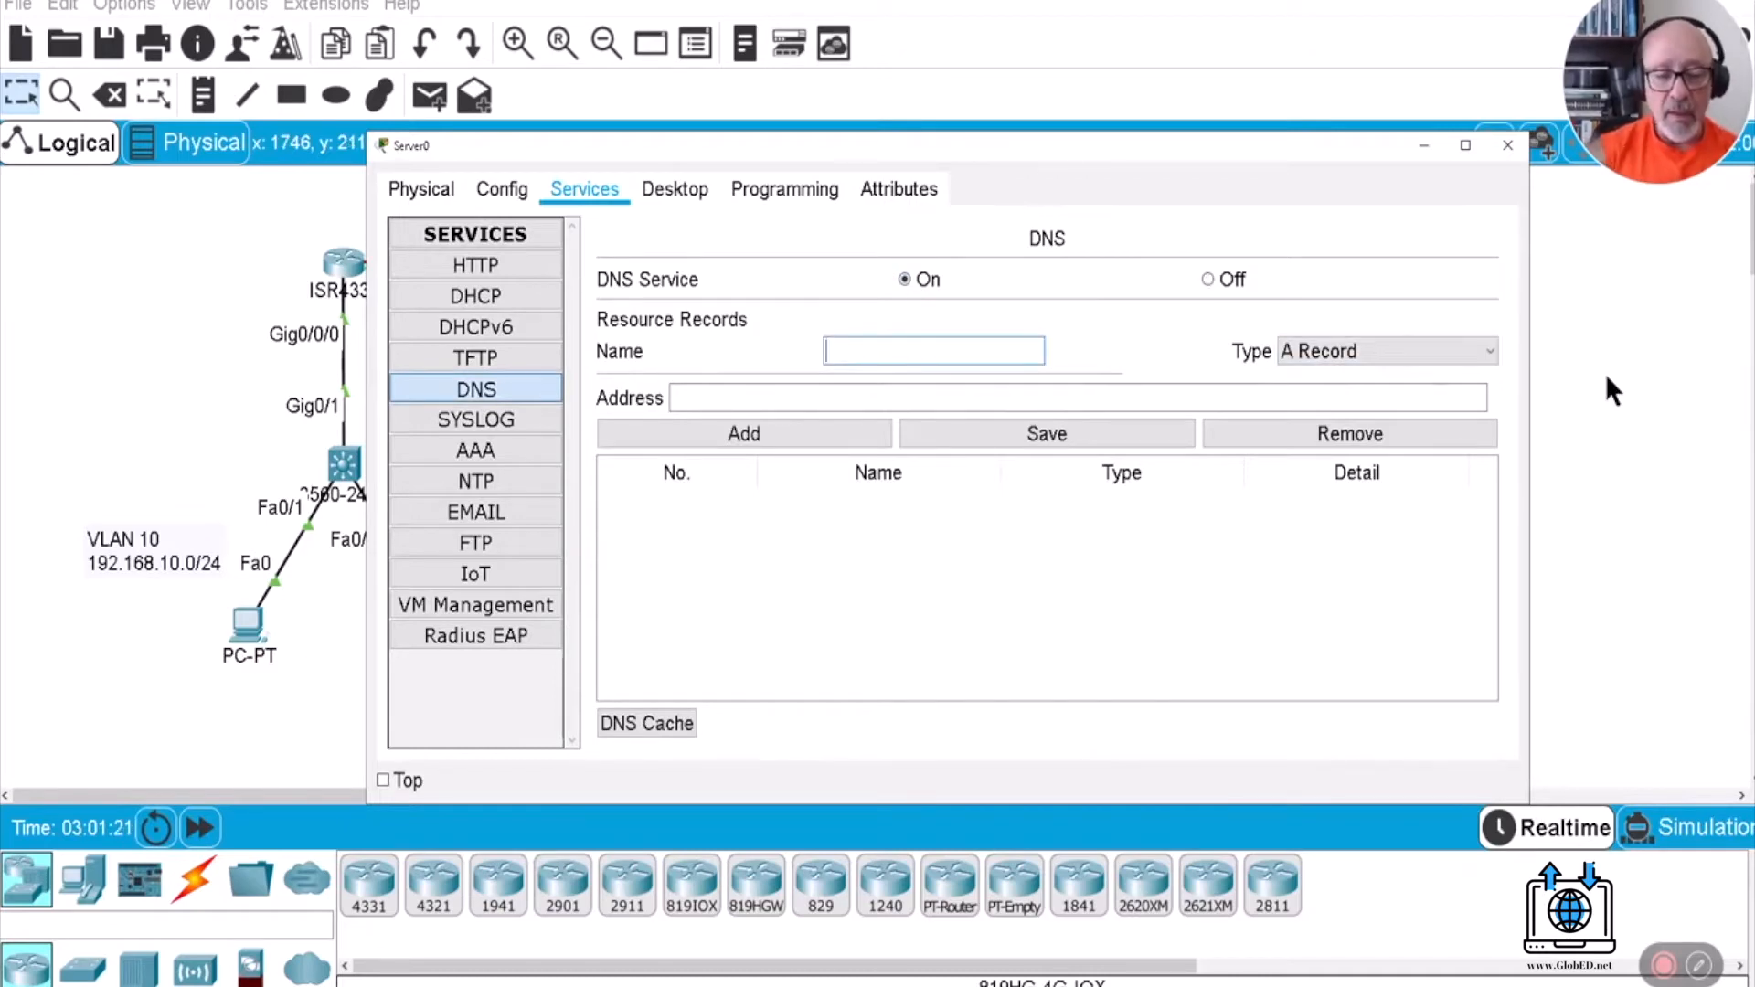
{"action": "type", "text": "GLOBED.NET"}
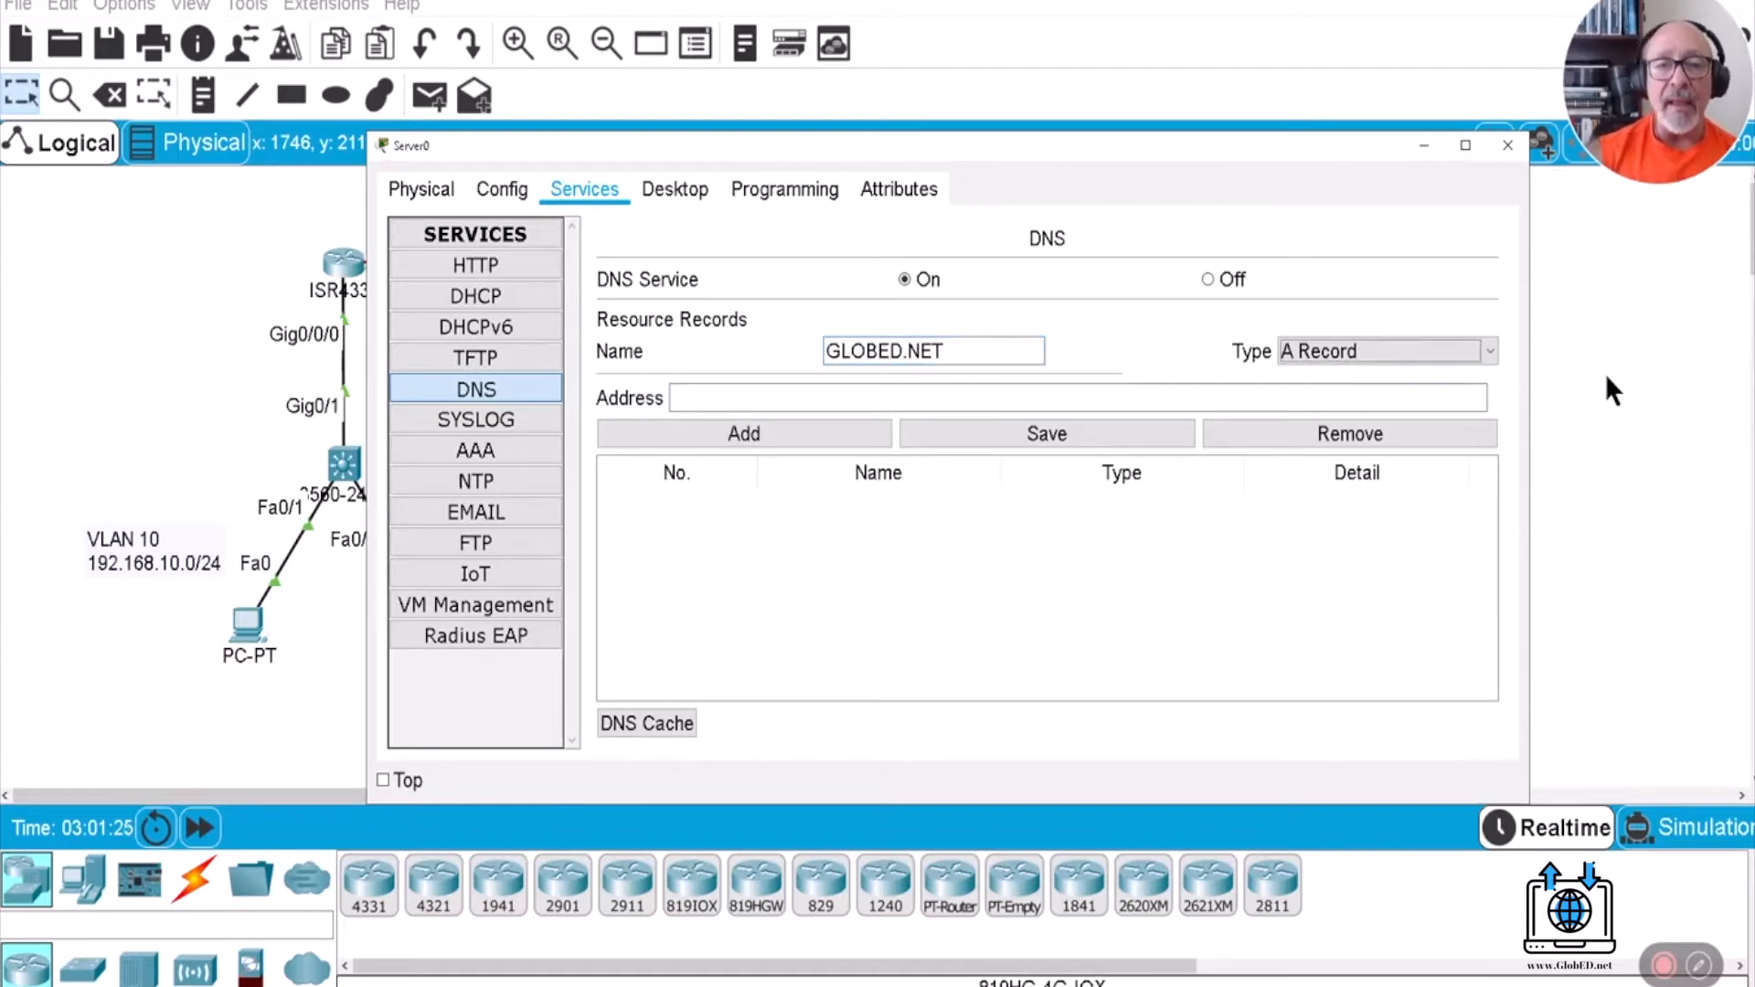
{"action": "key", "text": "Tab"}
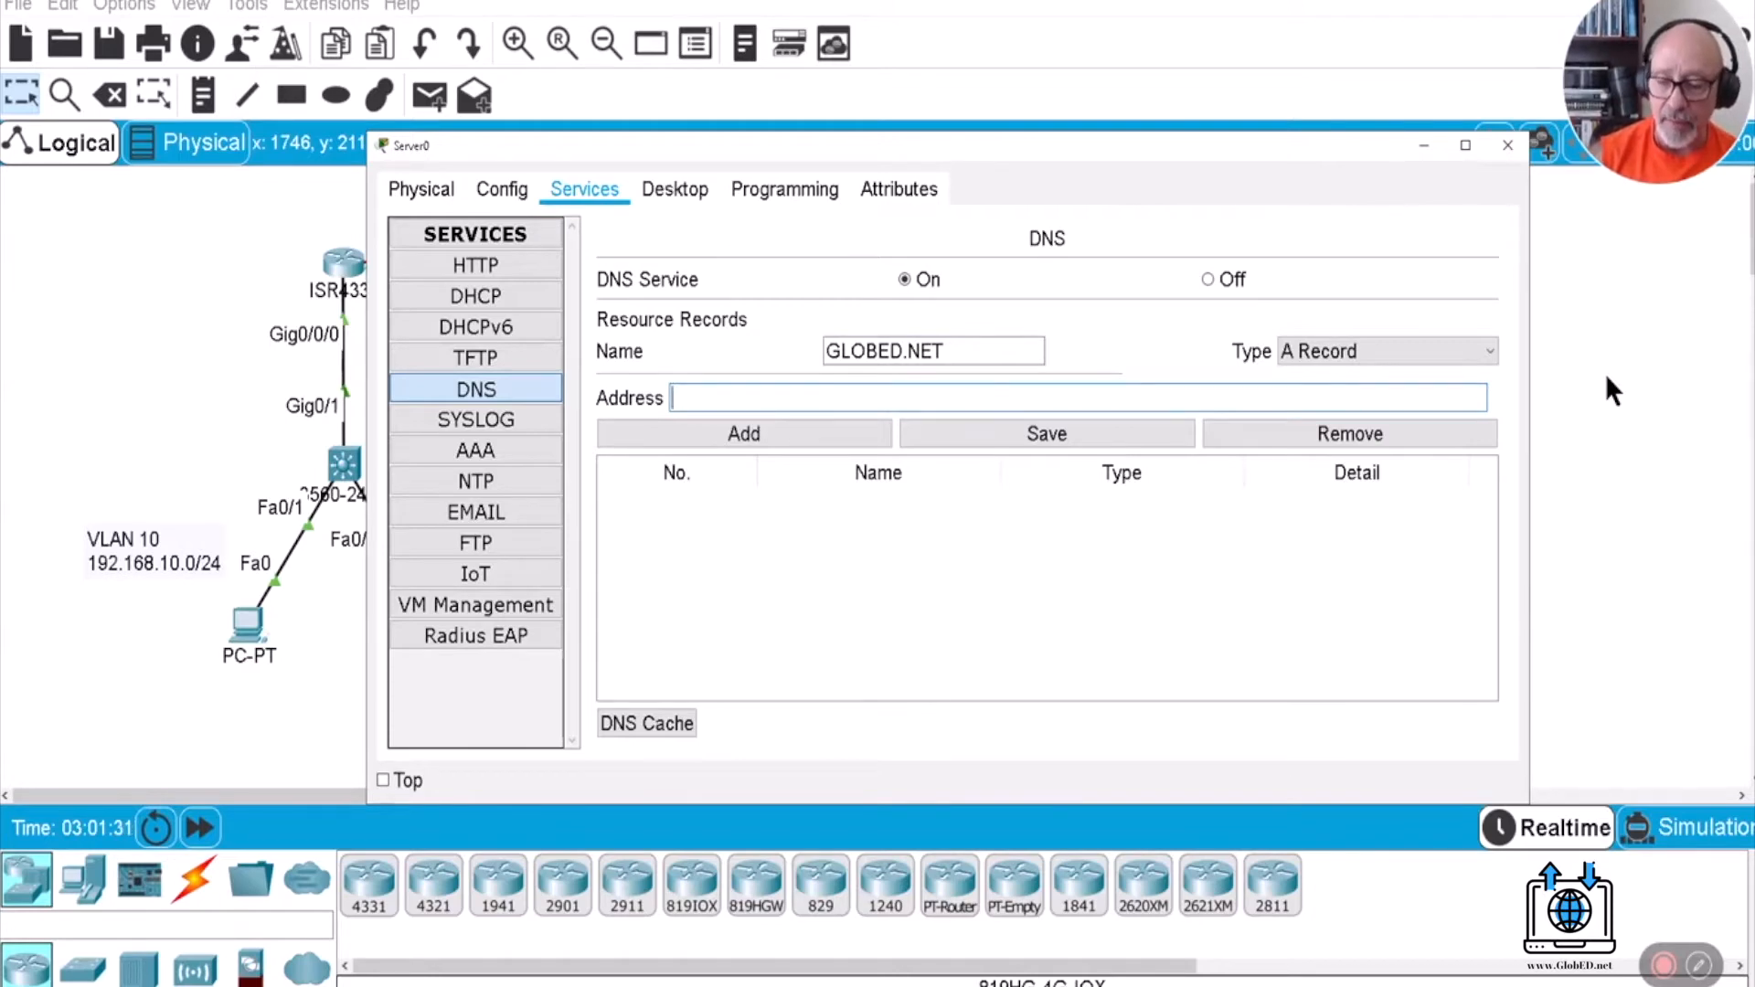
{"action": "type", "text": "192.16"}
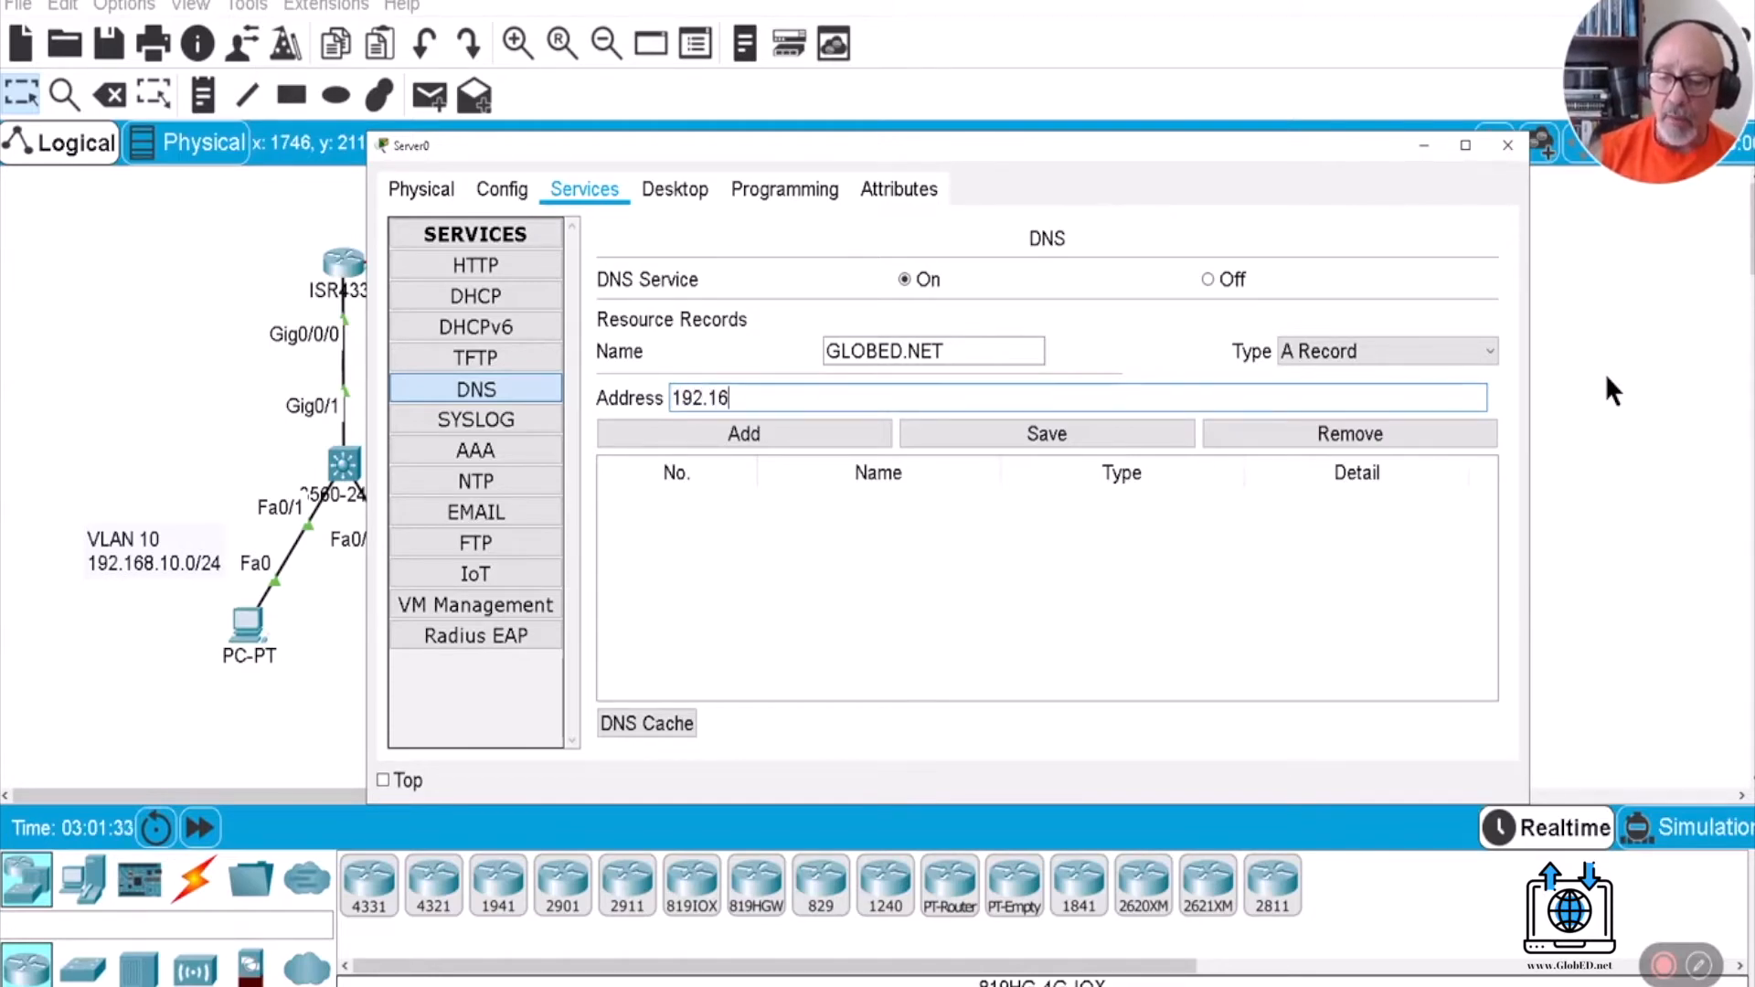
{"action": "type", "text": "8.30.1"}
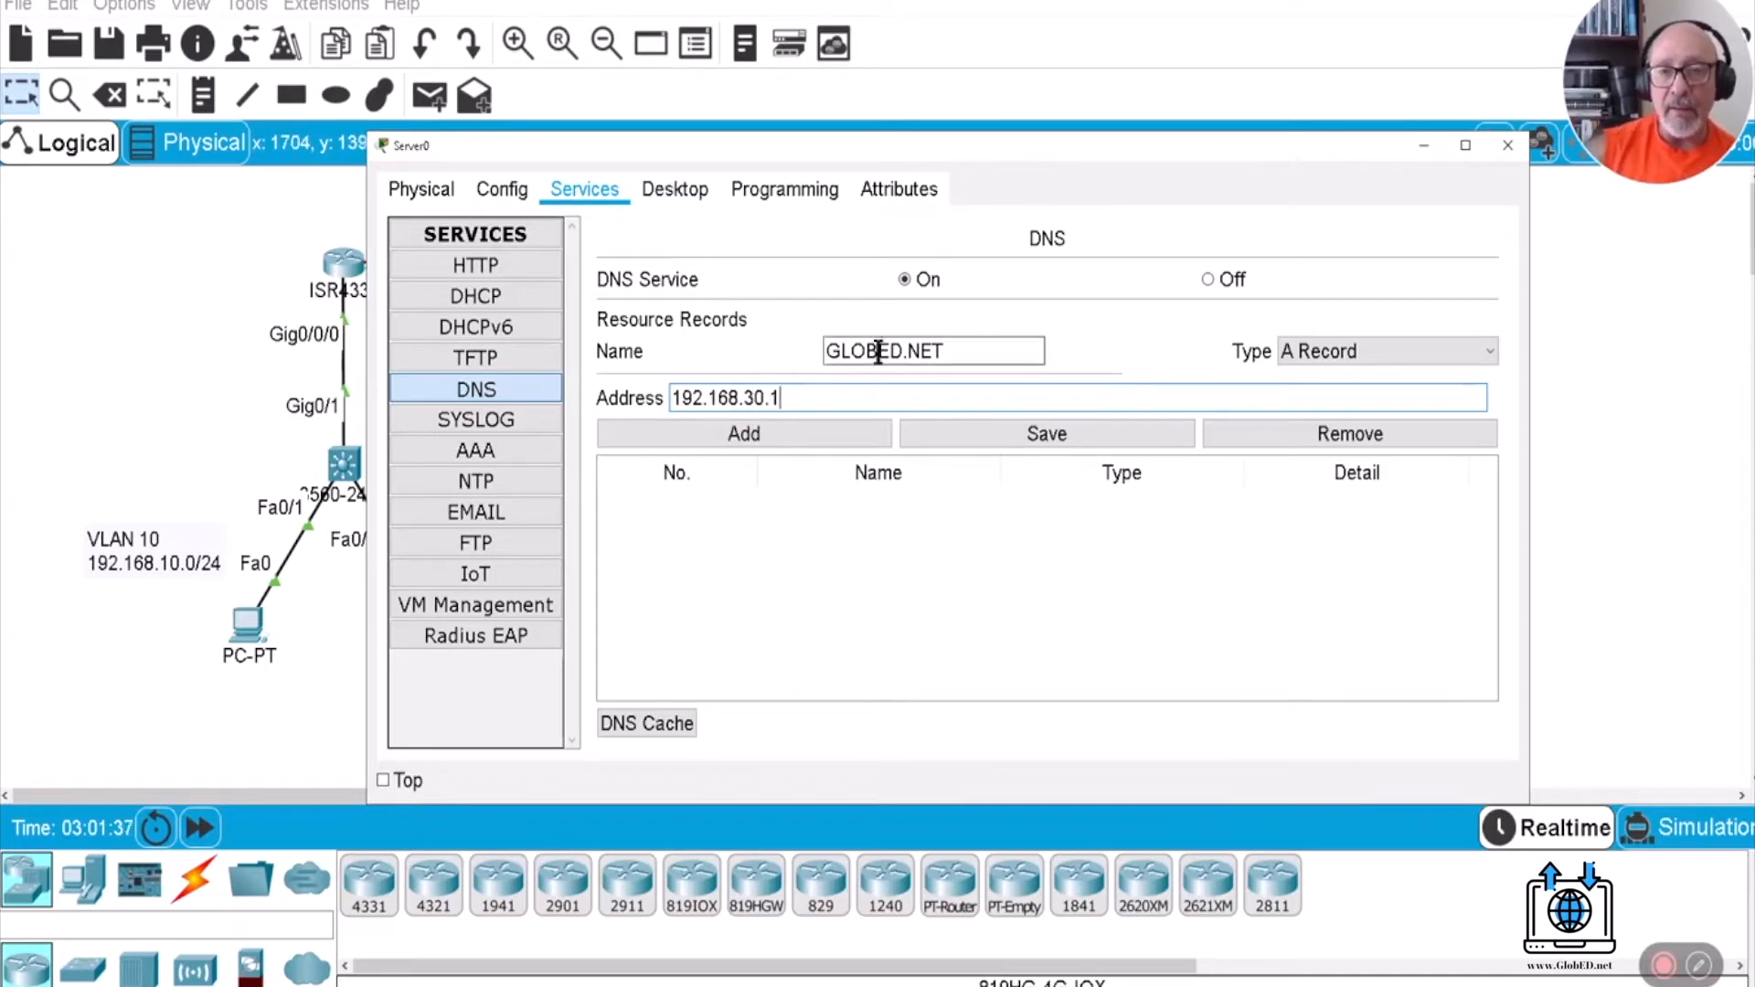
{"action": "left_click", "coordinate": [804, 430]}
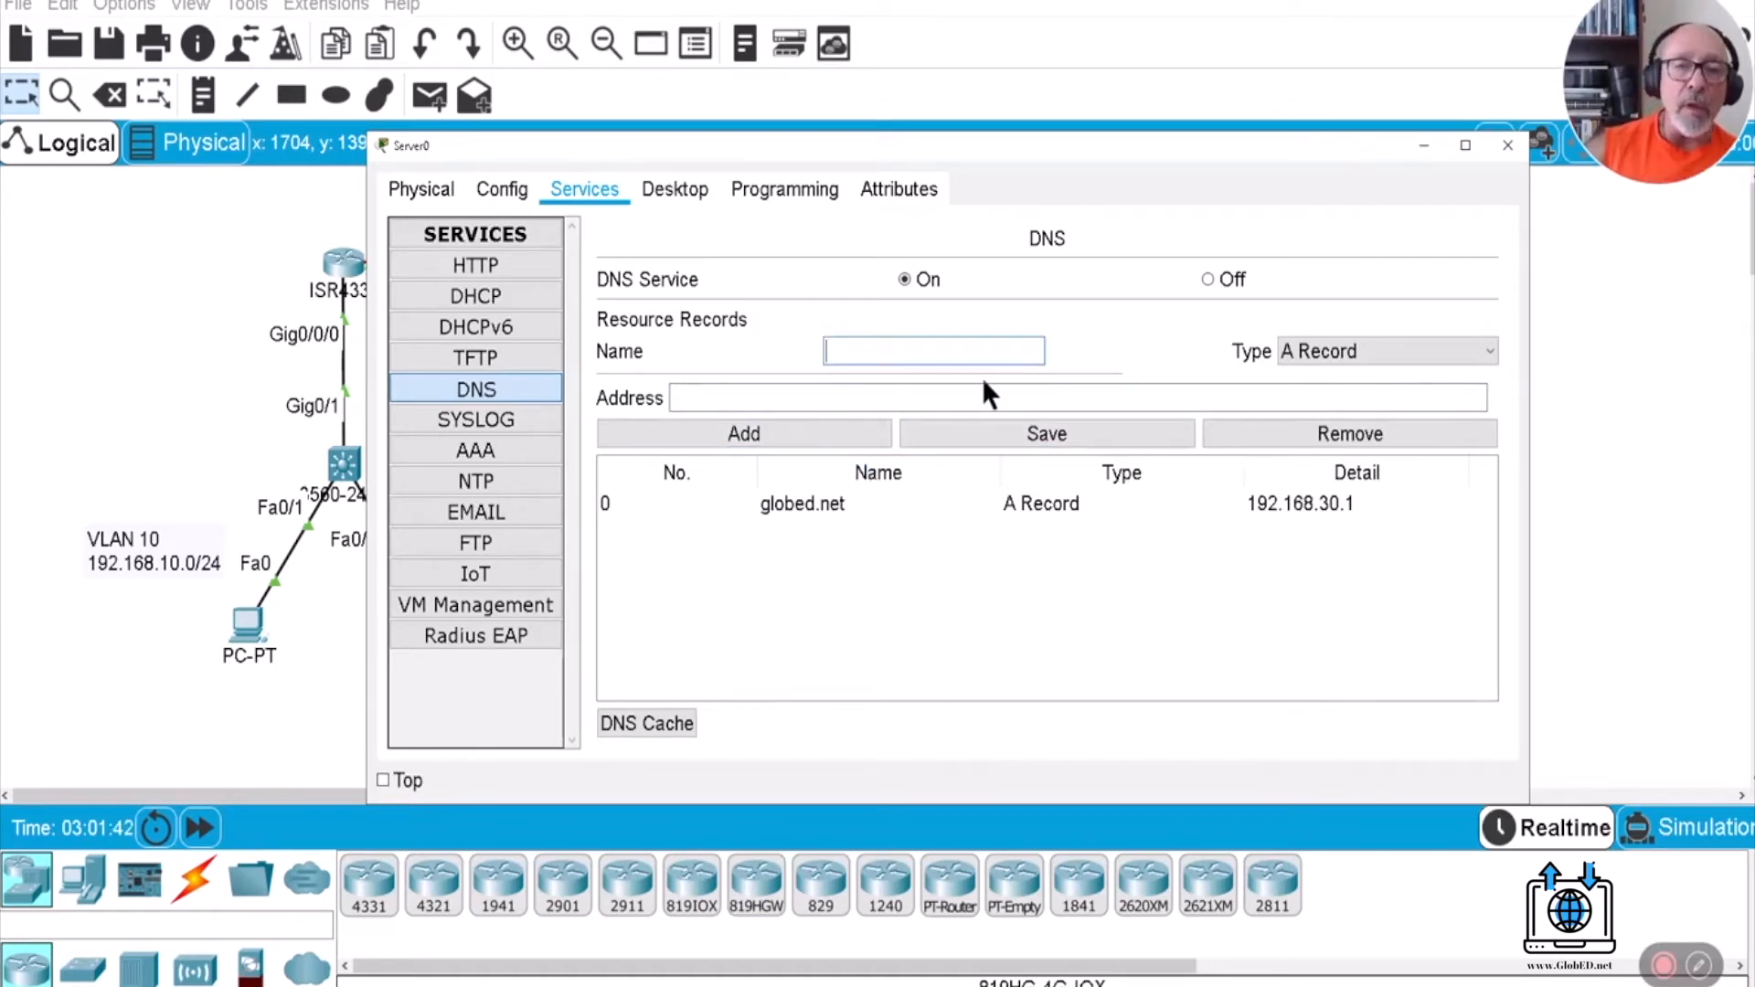
Add an A record for R2 with address 10.1.1.6, moving the server window down to uncover the router topology.
{"action": "type", "text": "R"}
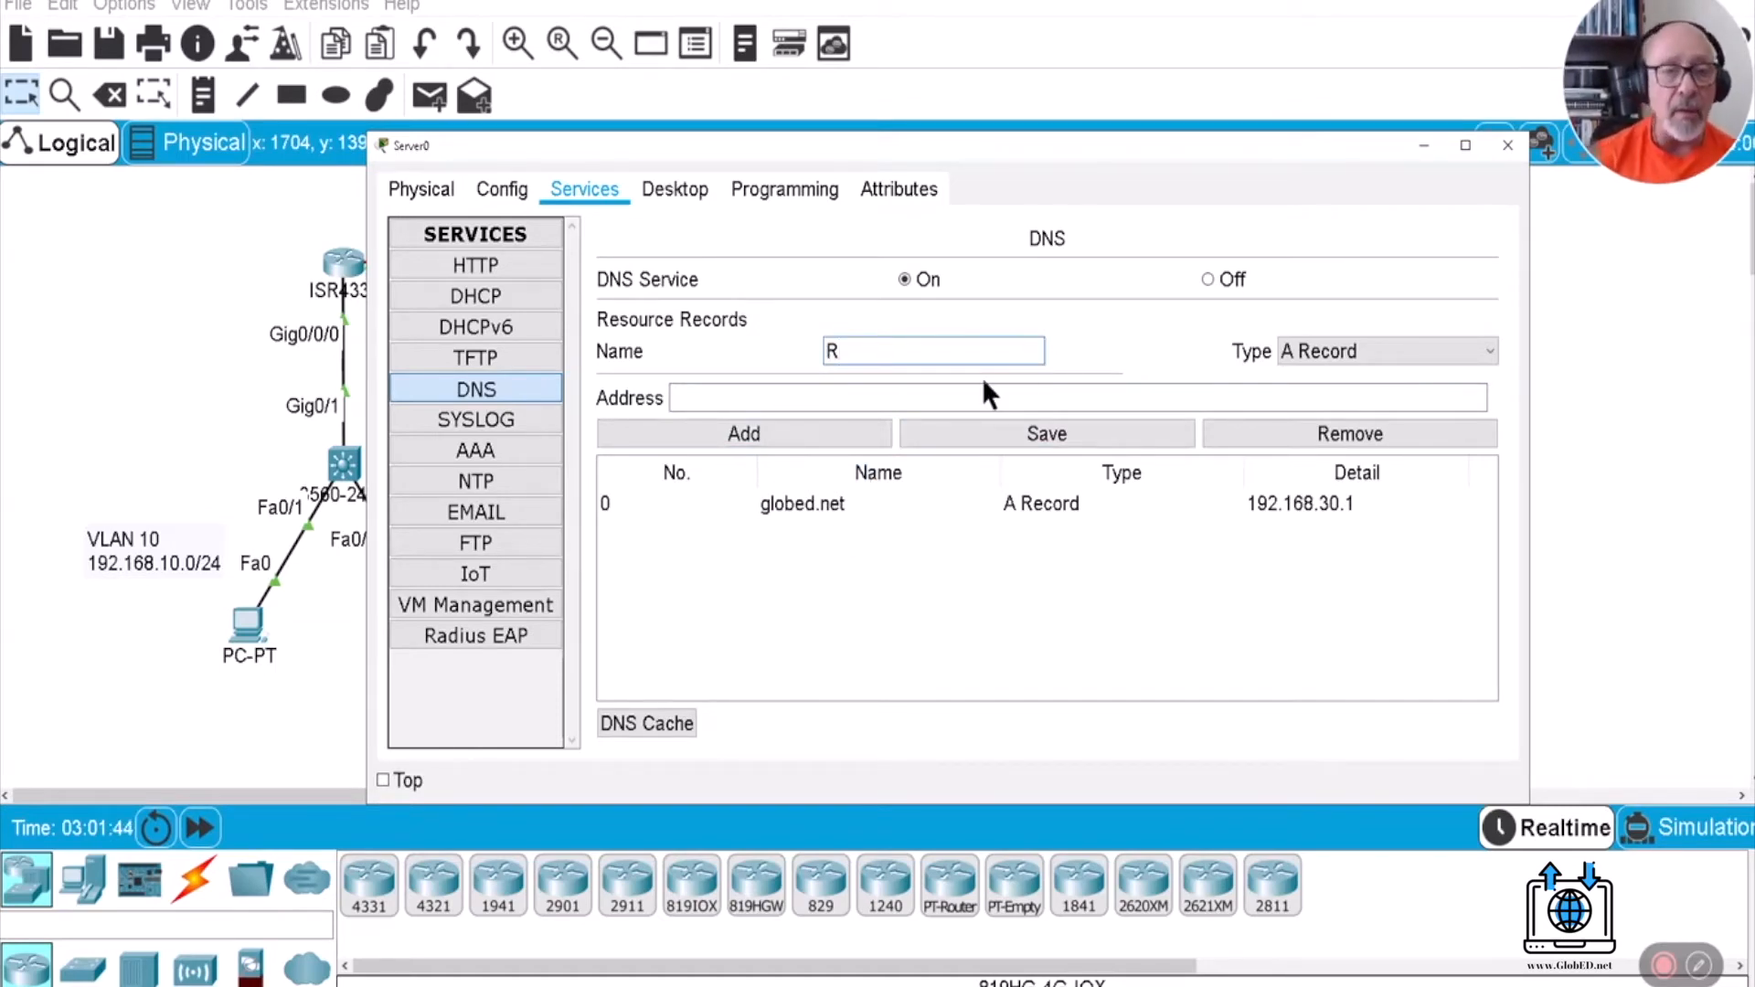
{"action": "type", "text": "2"}
{"action": "left_click", "coordinate": [1002, 399]}
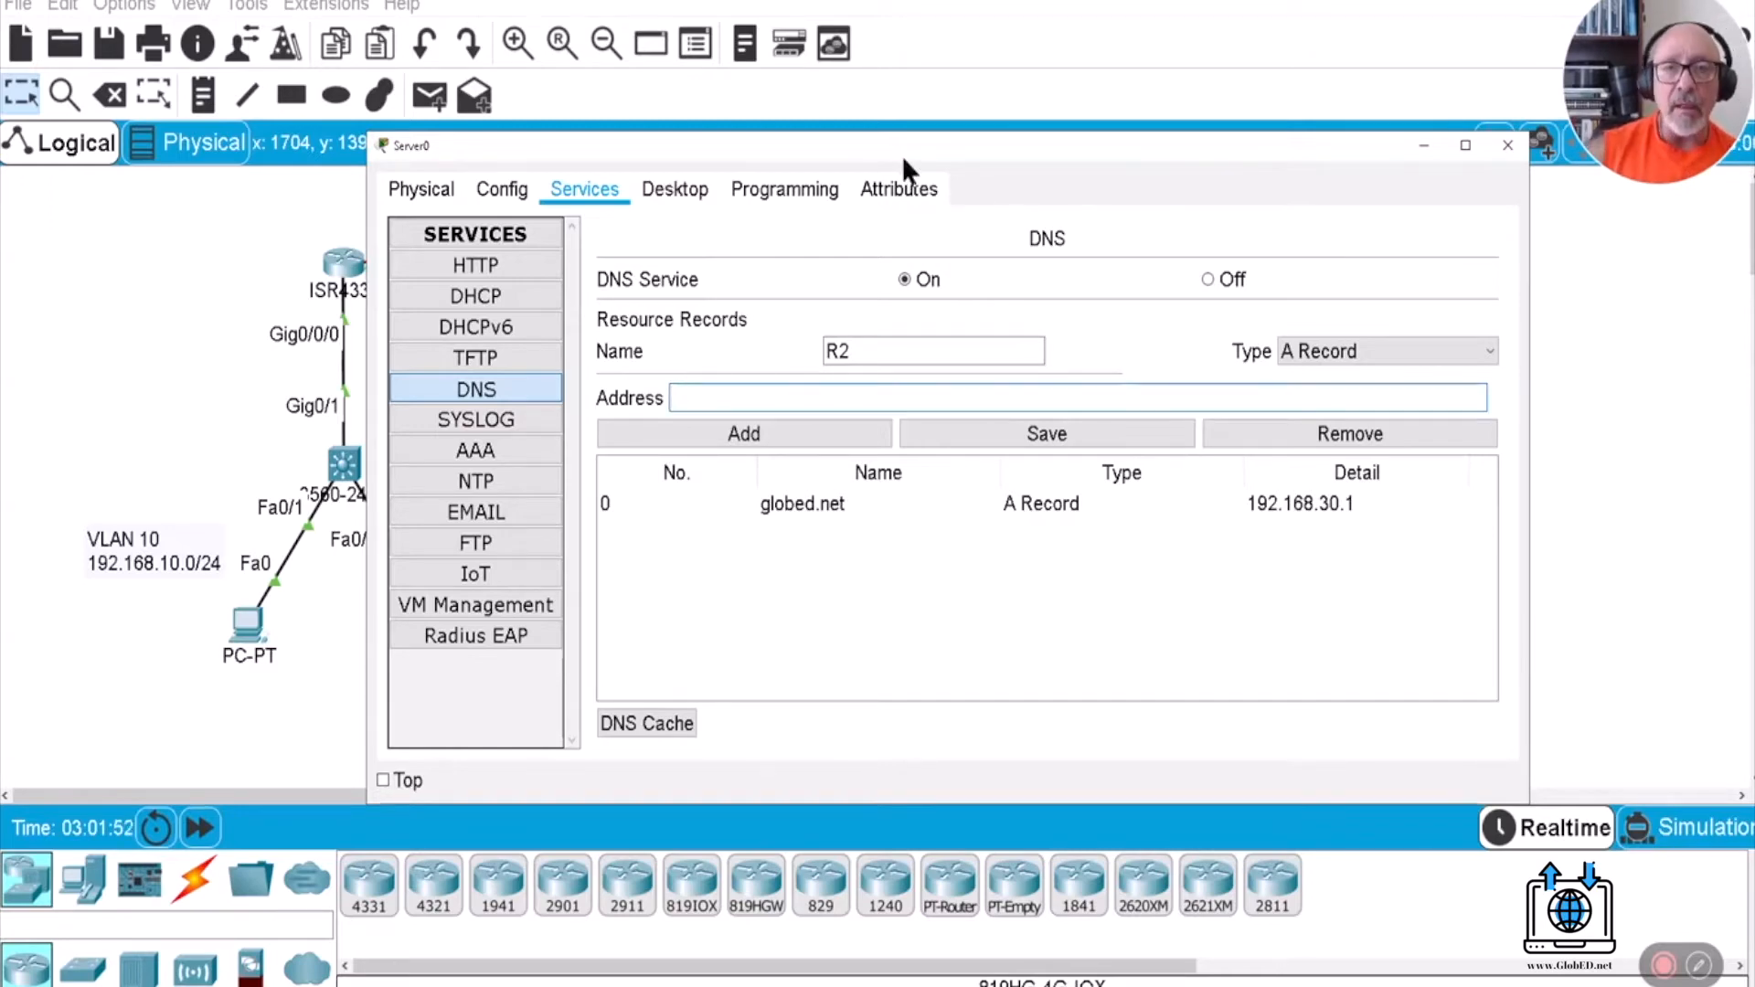
{"action": "left_click_drag", "start_coordinate": [885, 153], "coordinate": [783, 359]}
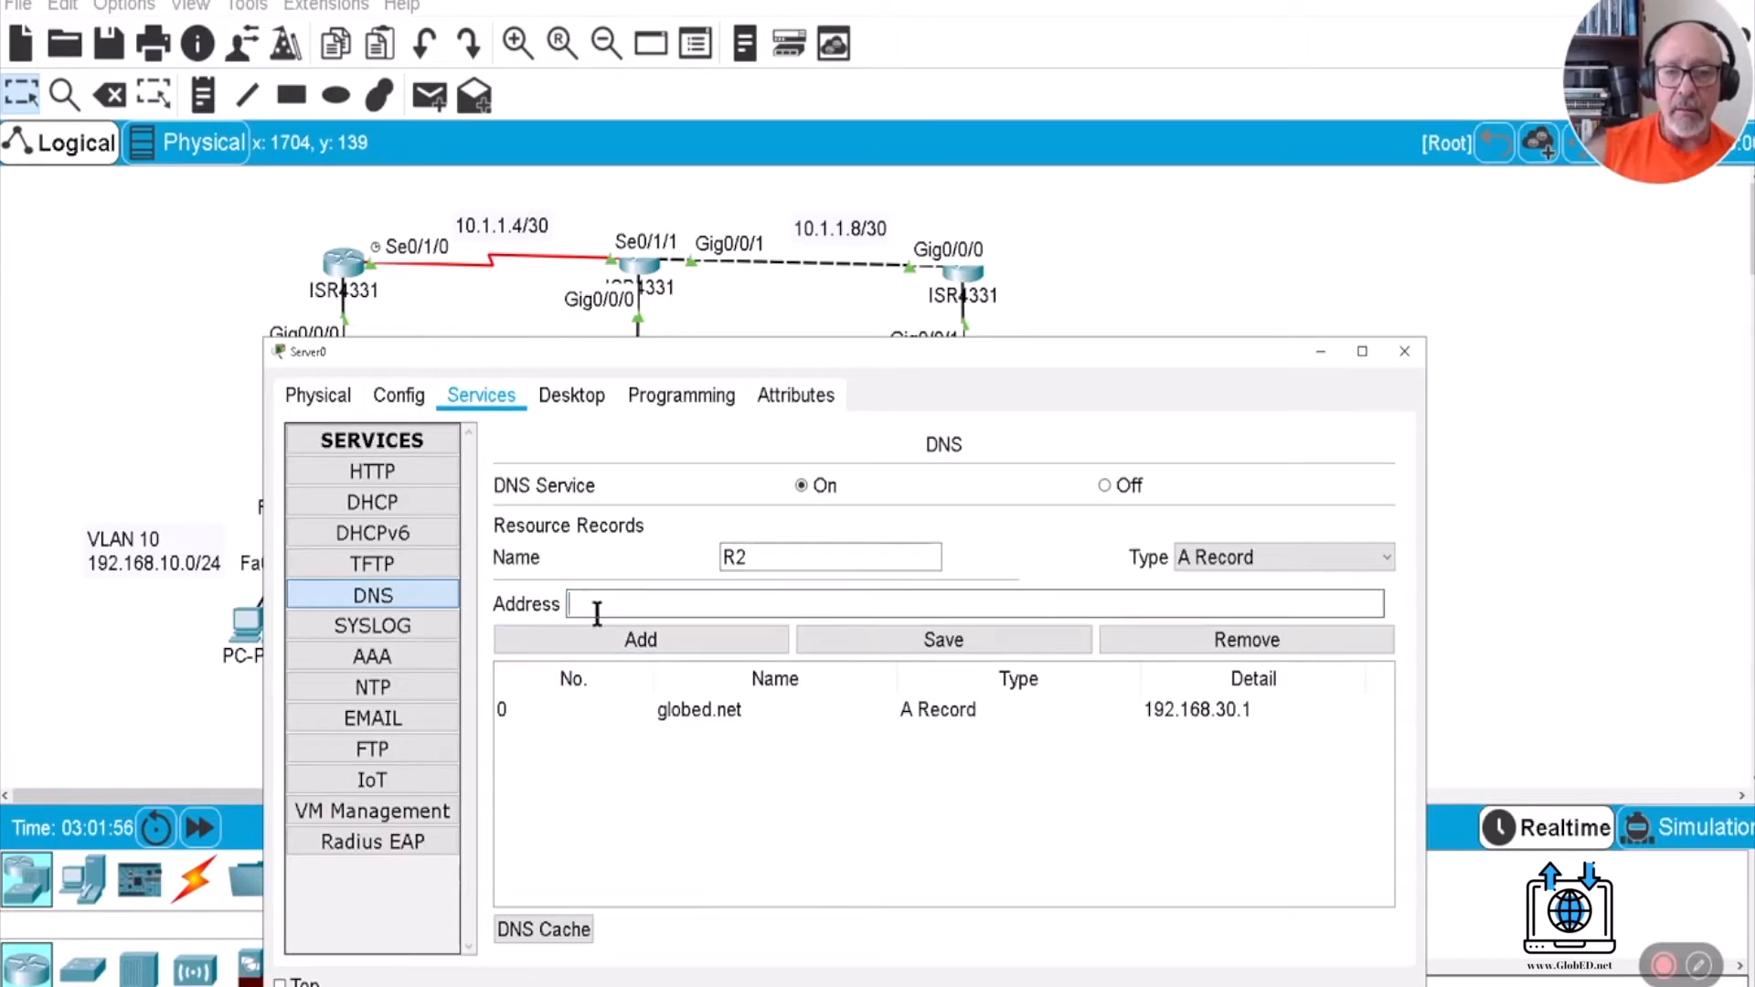
{"action": "type", "text": "0.1.1.6"}
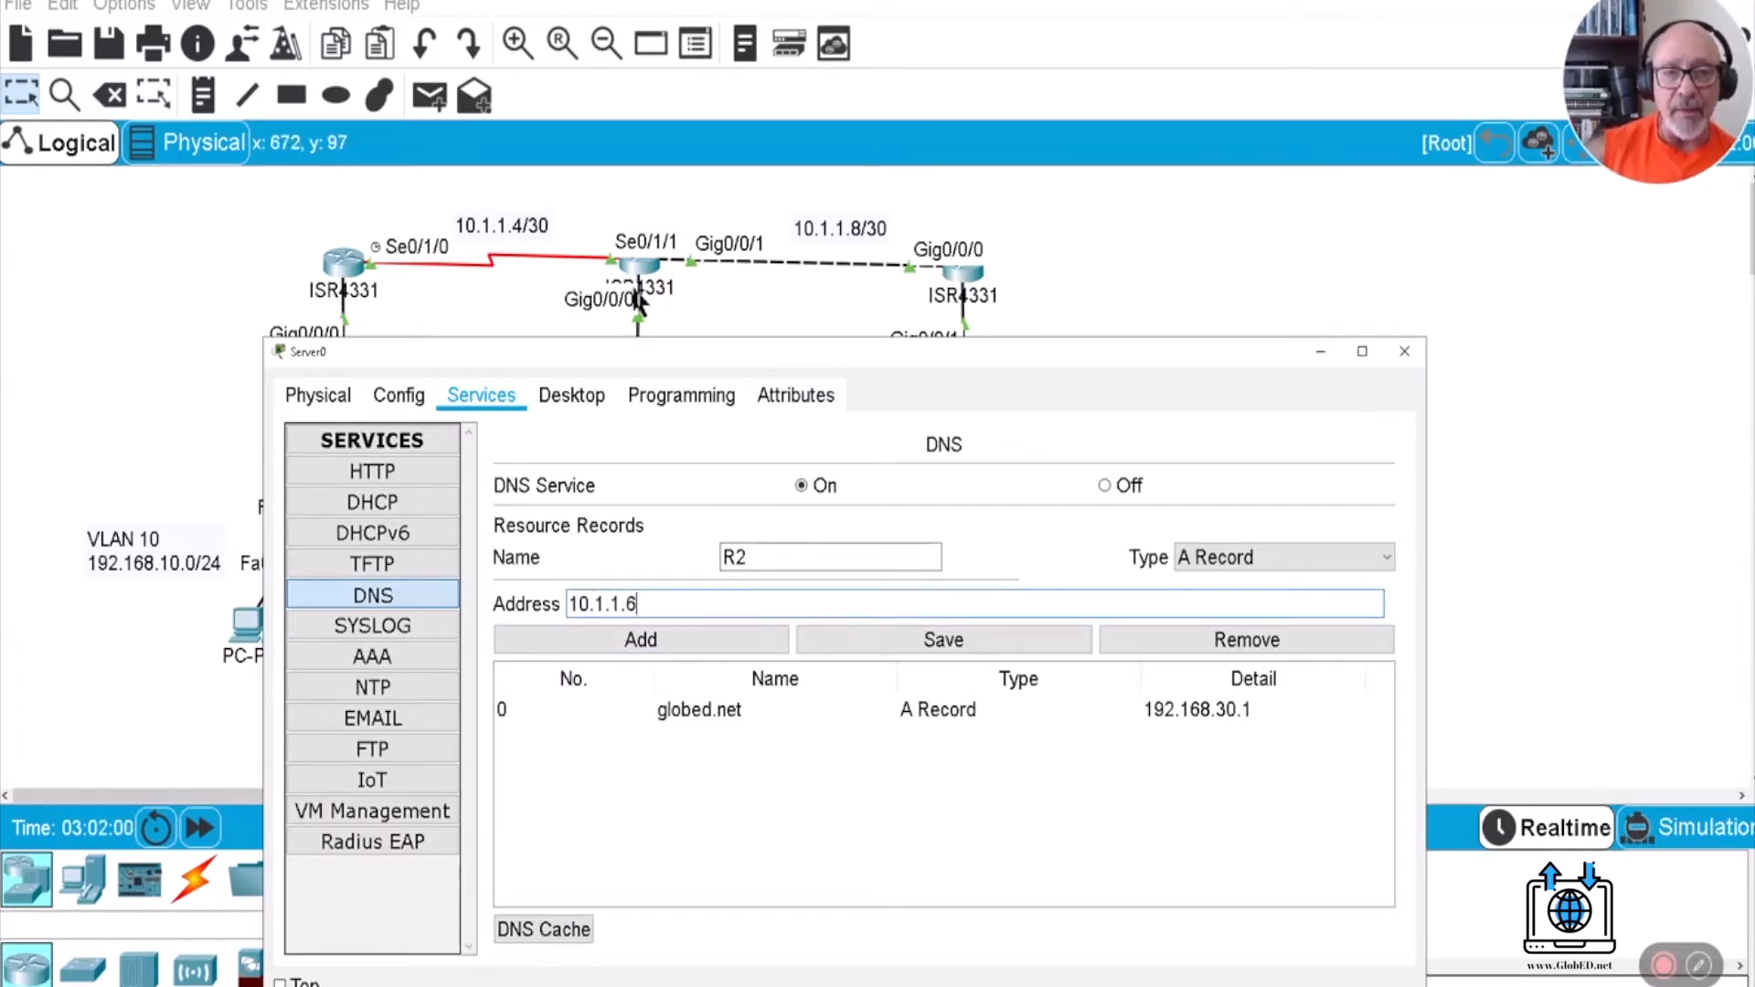
{"action": "left_click", "coordinate": [677, 632]}
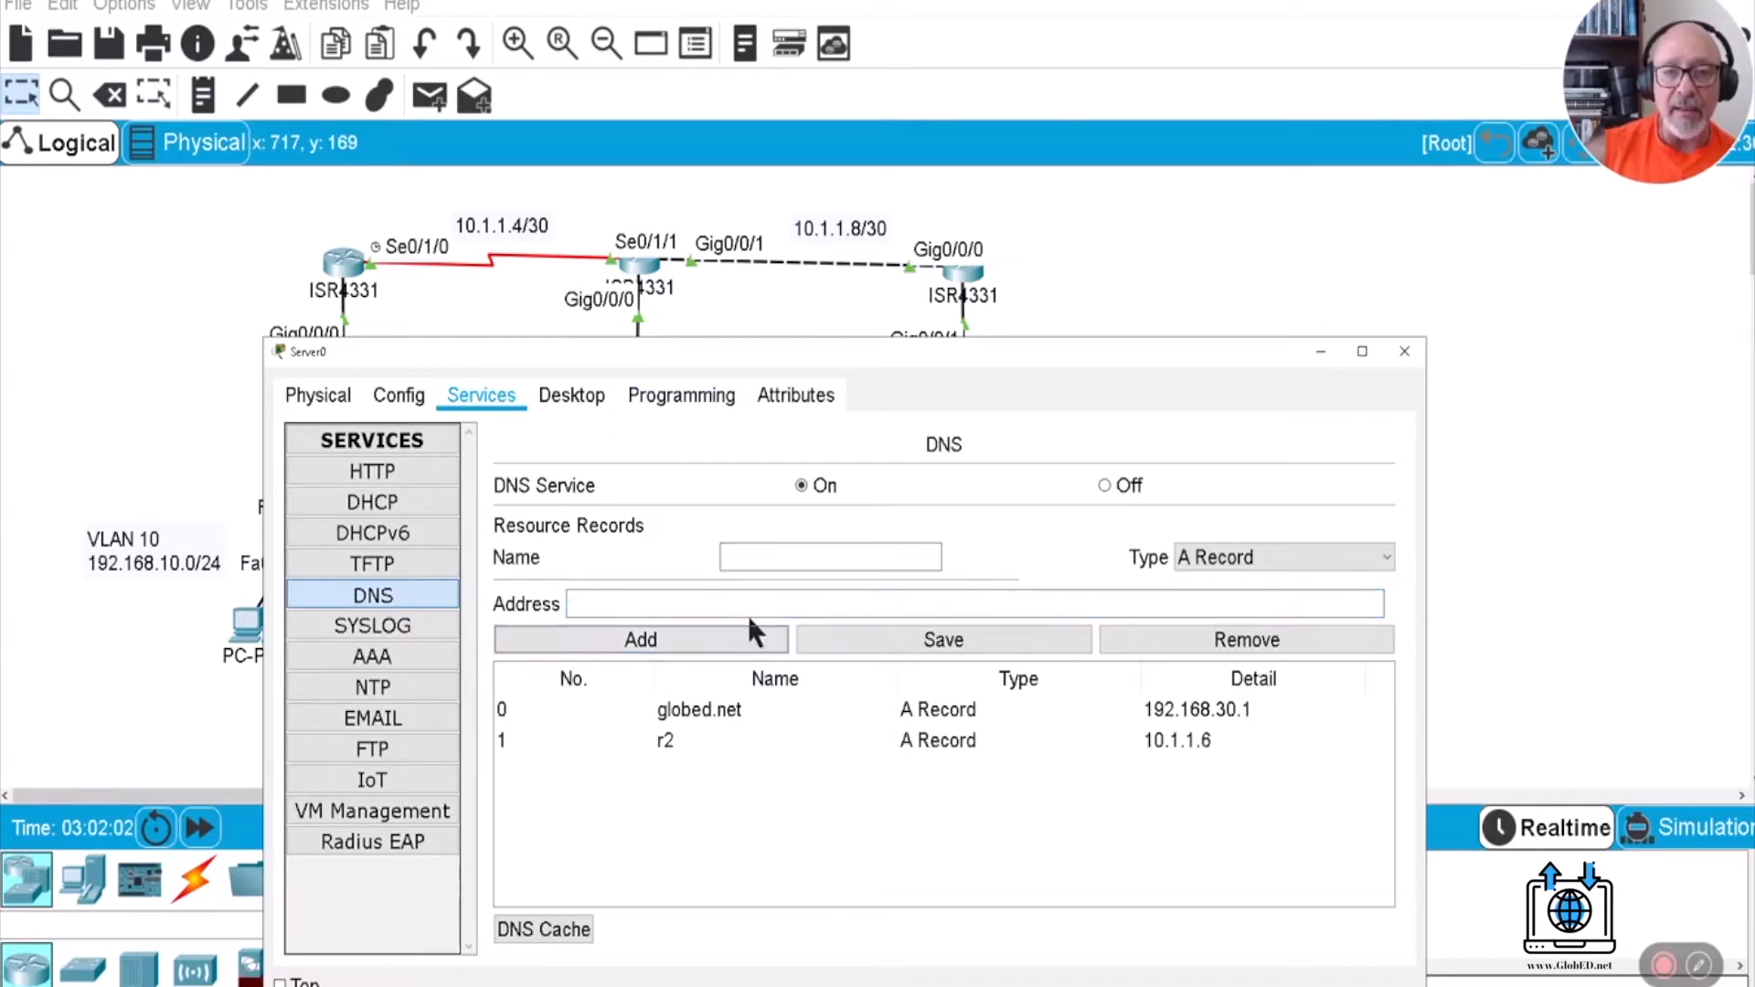
Add a second r2 A record with address 10.1.1.9, based on the existing r2 entry.
{"action": "left_click", "coordinate": [676, 737]}
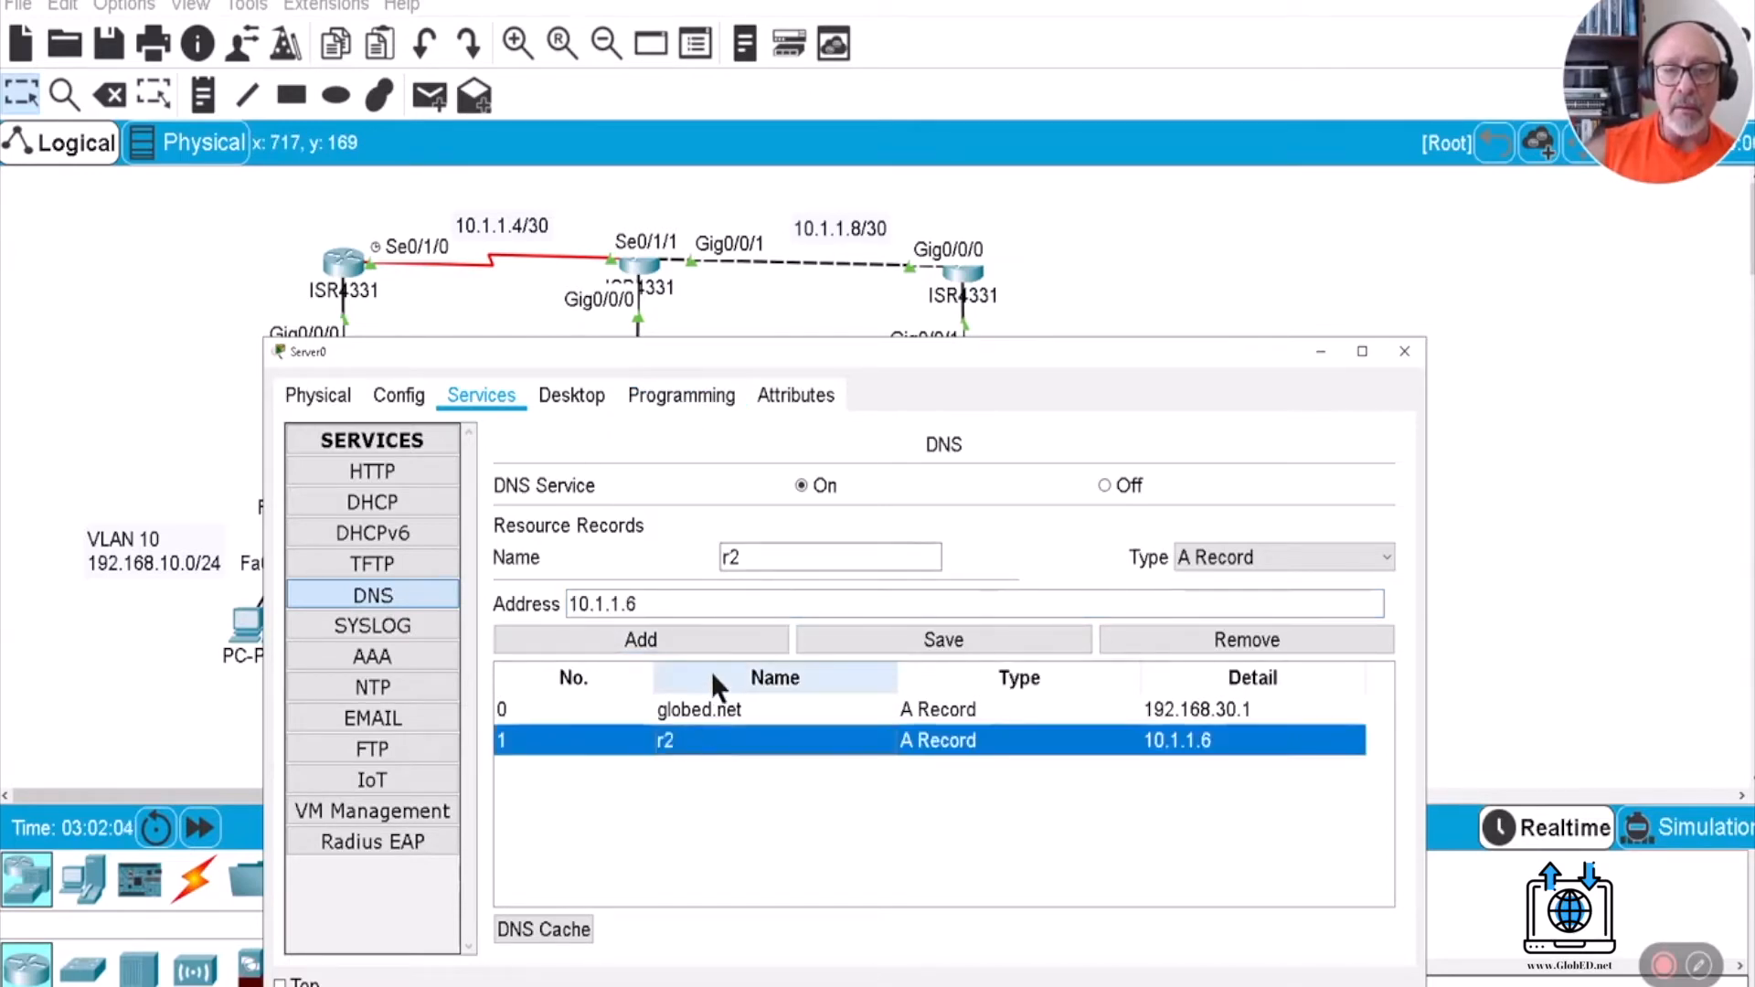
{"action": "left_click", "coordinate": [646, 603]}
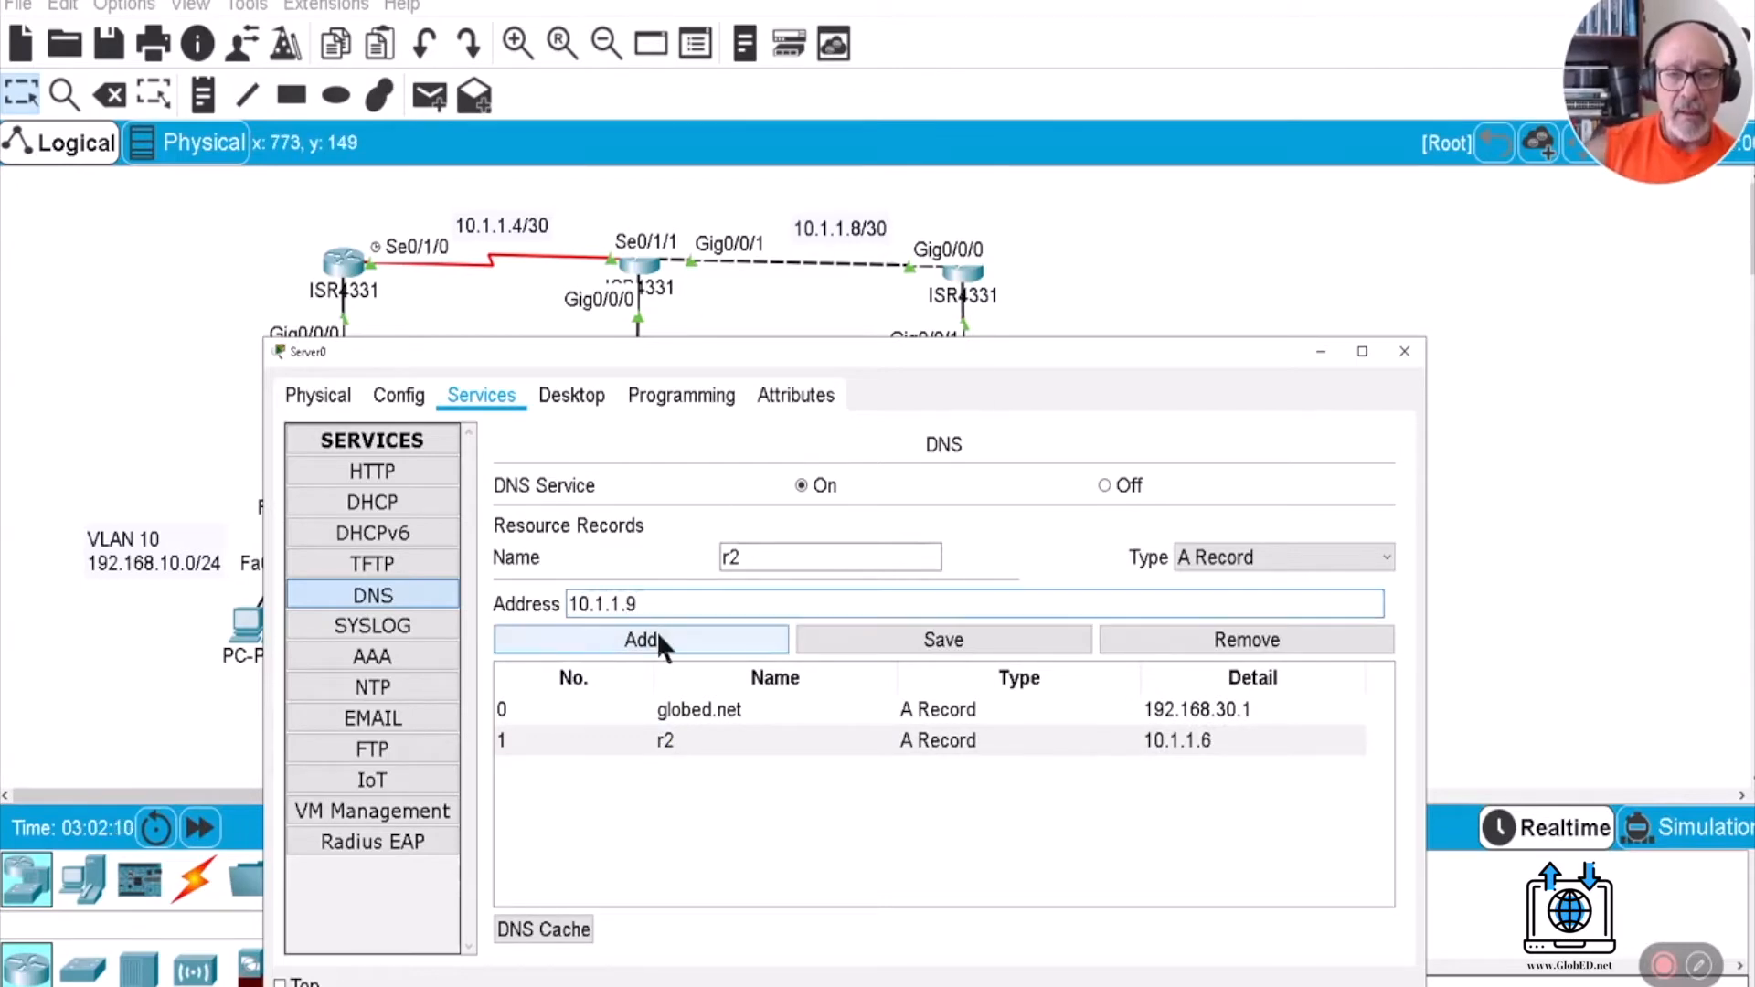
{"action": "left_click", "coordinate": [656, 633]}
Add a third r2 A record with address 192.168.20.254, based on the existing r2 entry.
{"action": "left_click", "coordinate": [686, 739]}
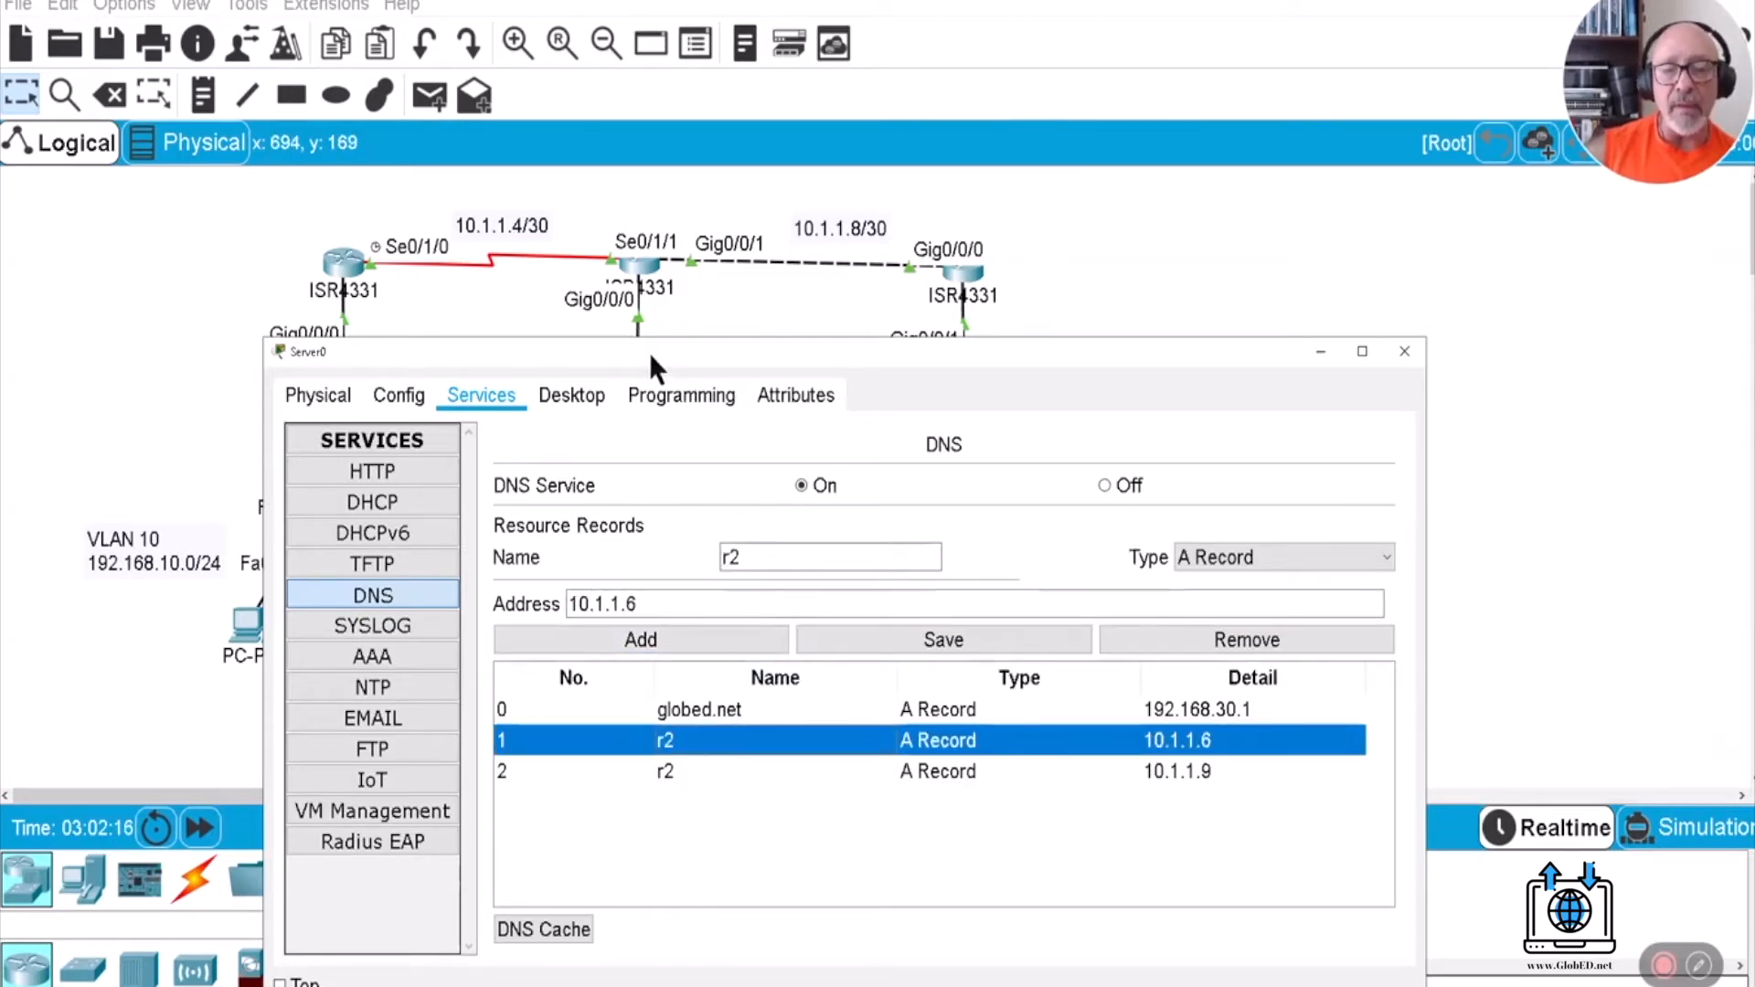
{"action": "left_click_drag", "start_coordinate": [651, 357], "coordinate": [643, 627]}
{"action": "left_click_drag", "start_coordinate": [644, 370], "coordinate": [639, 340]}
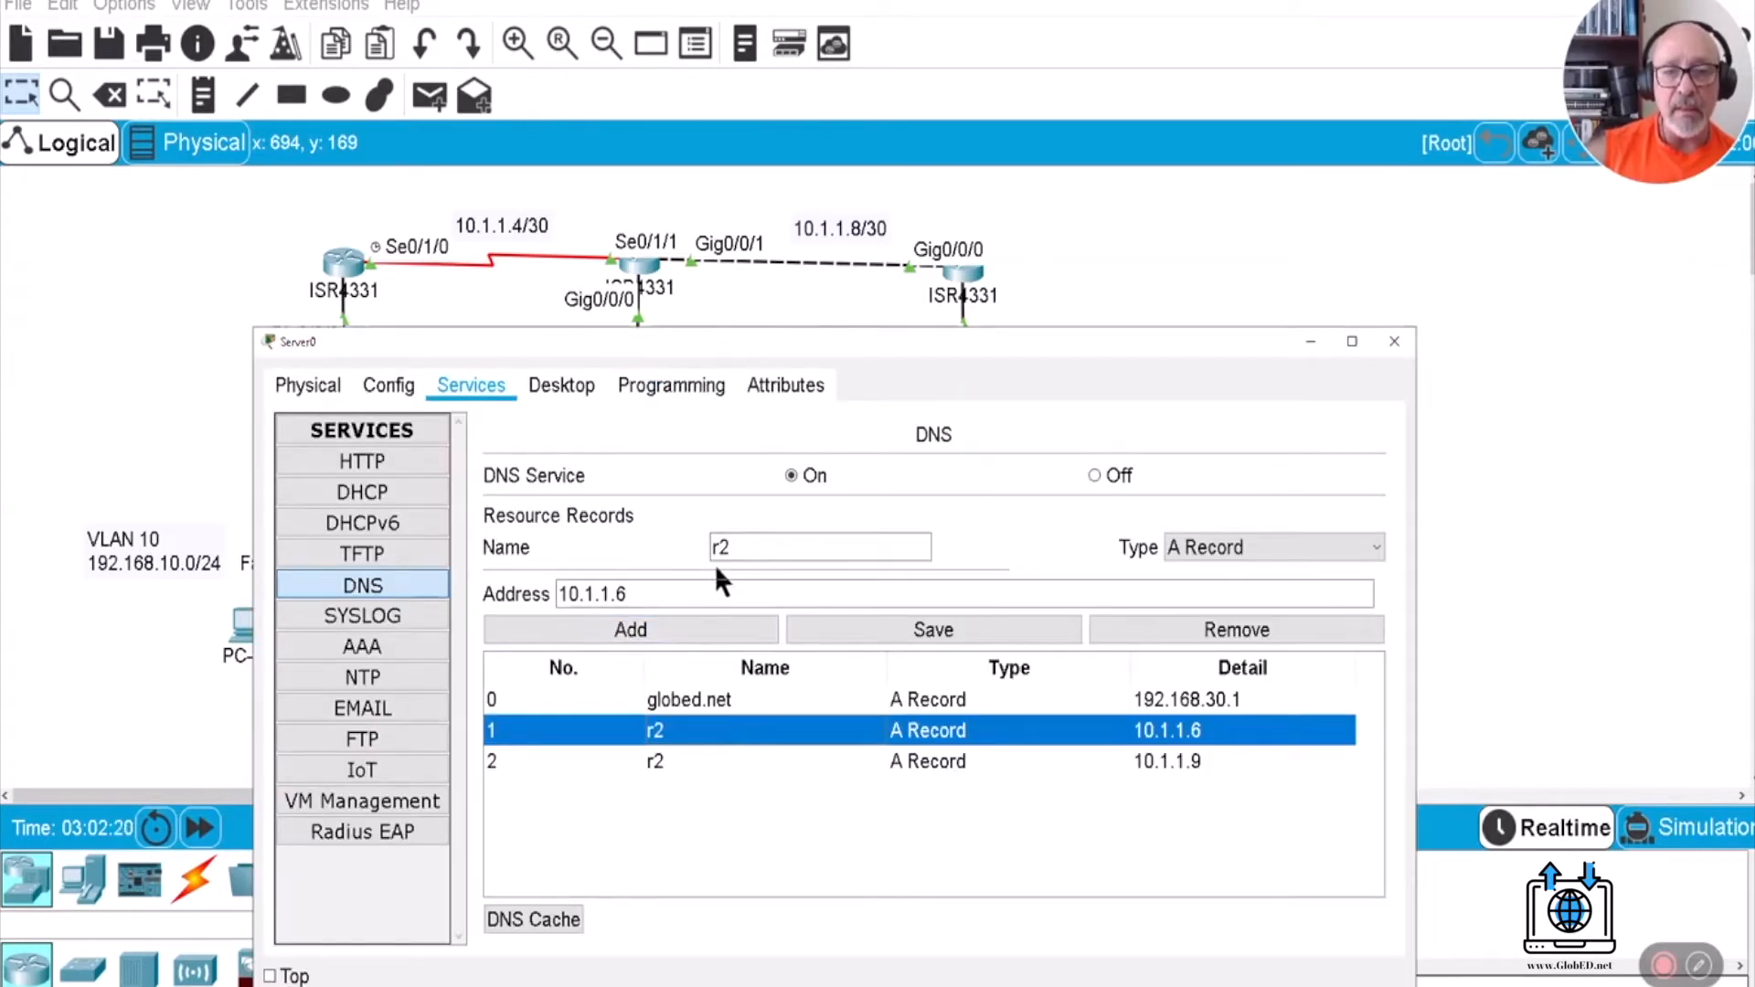
{"action": "triple_click", "coordinate": [637, 595]}
{"action": "key", "text": "BackSpace"}
{"action": "type", "text": "192.168.10.254"}
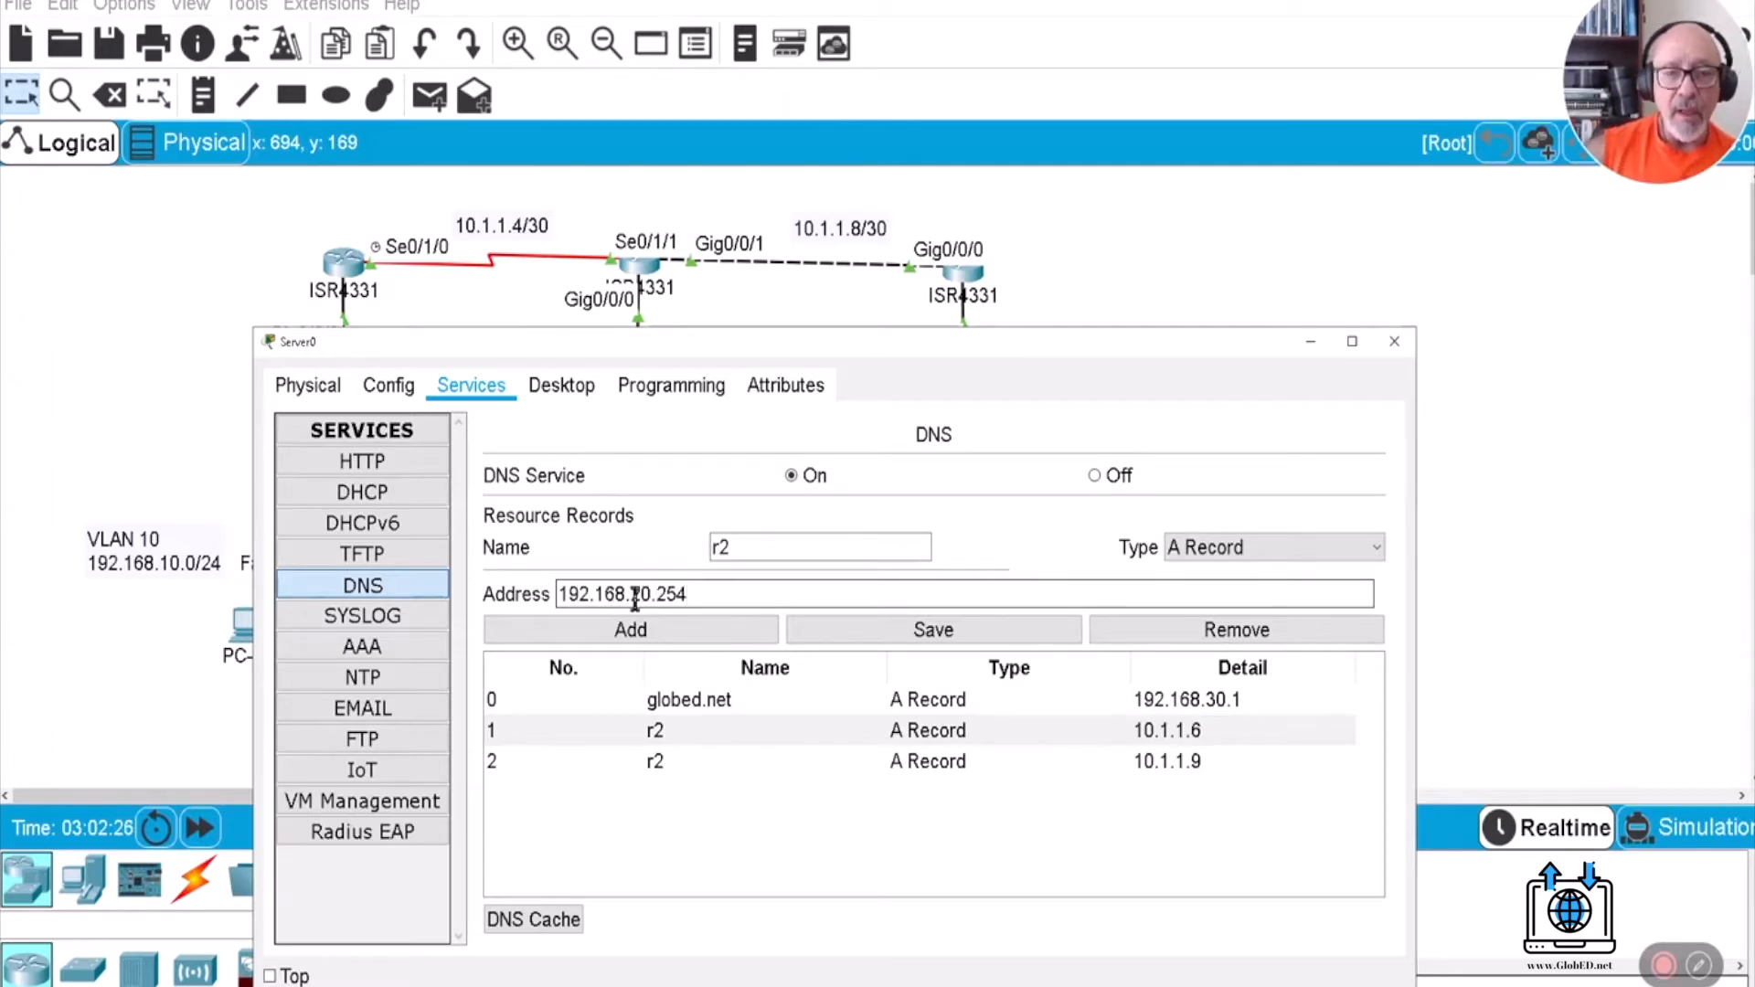
{"action": "left_click", "coordinate": [631, 630]}
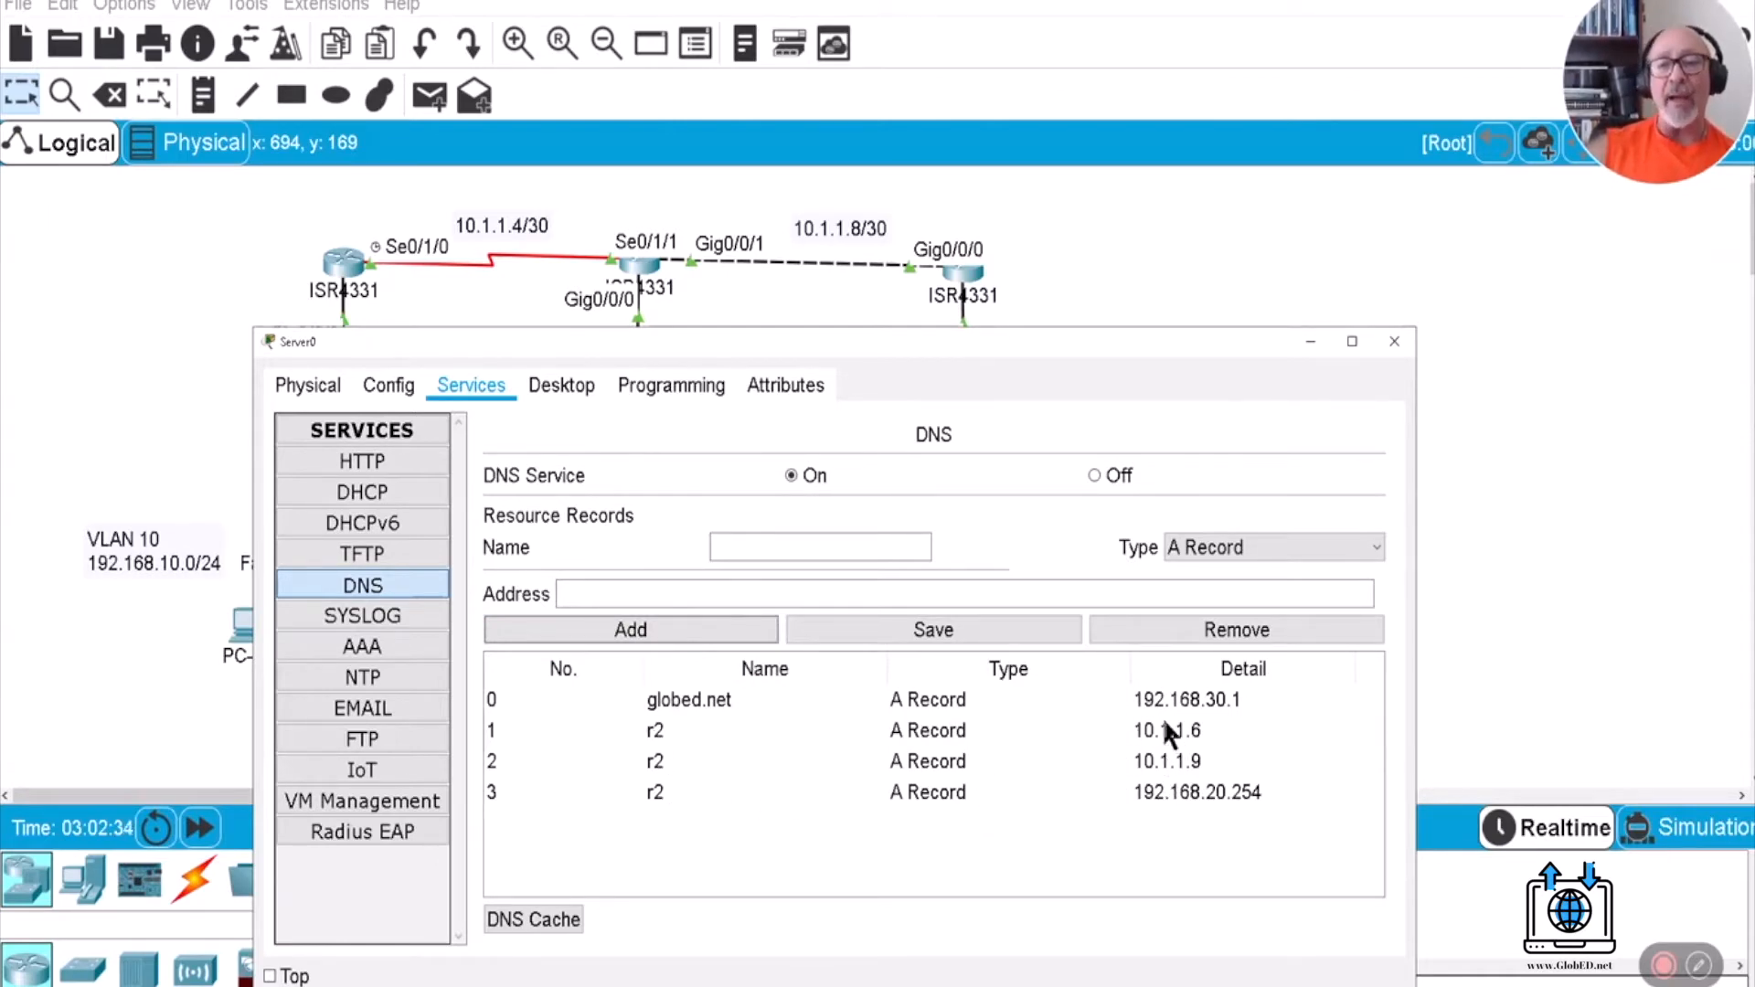
Add an A record for router R3 with address 10.1.1.10.
{"action": "left_click", "coordinate": [759, 552]}
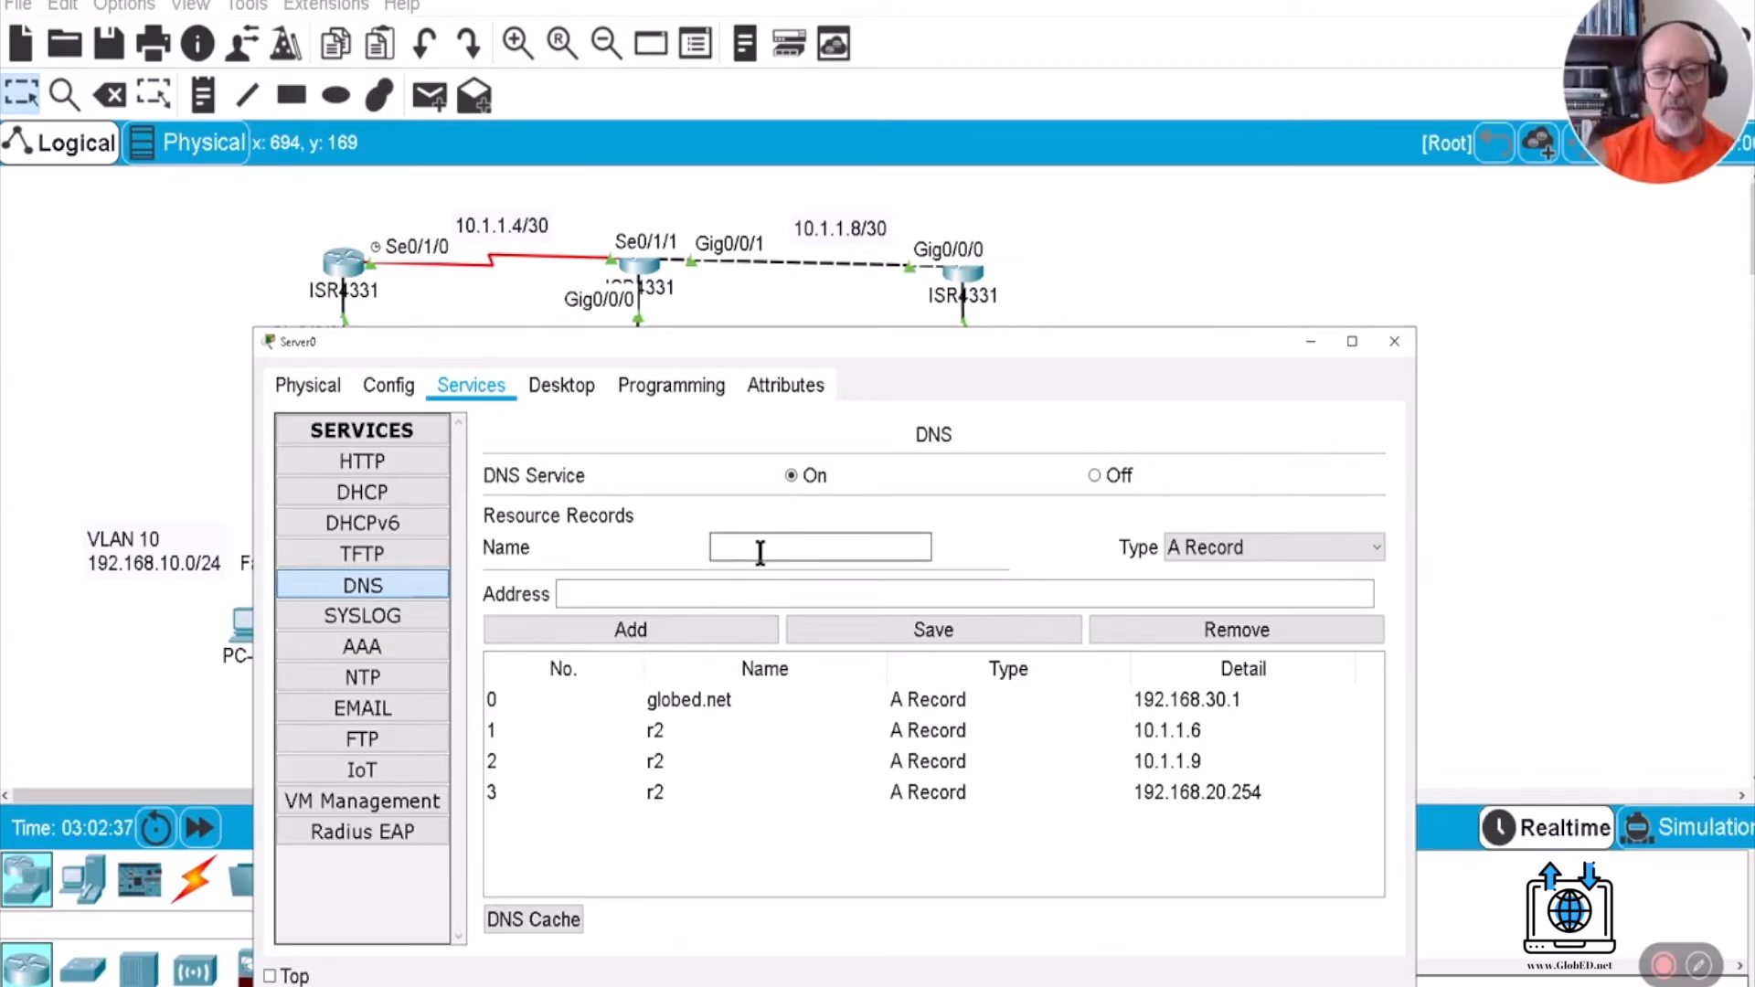
{"action": "type", "text": "R"}
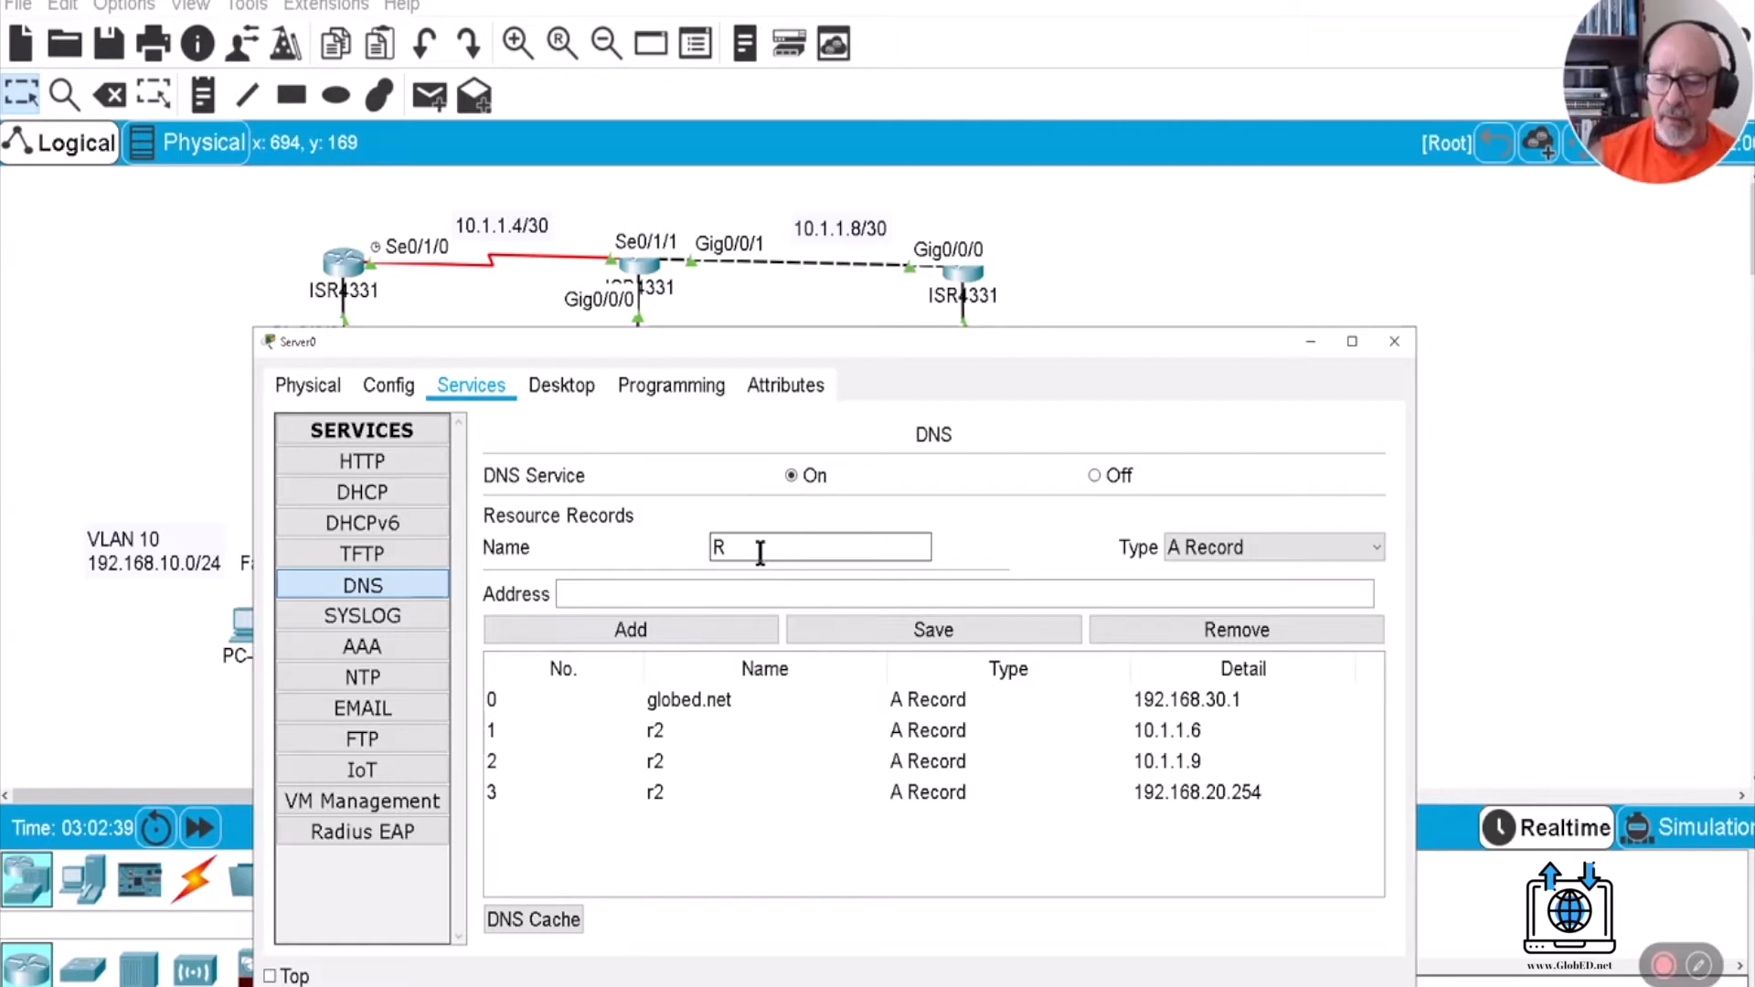
{"action": "type", "text": "3"}
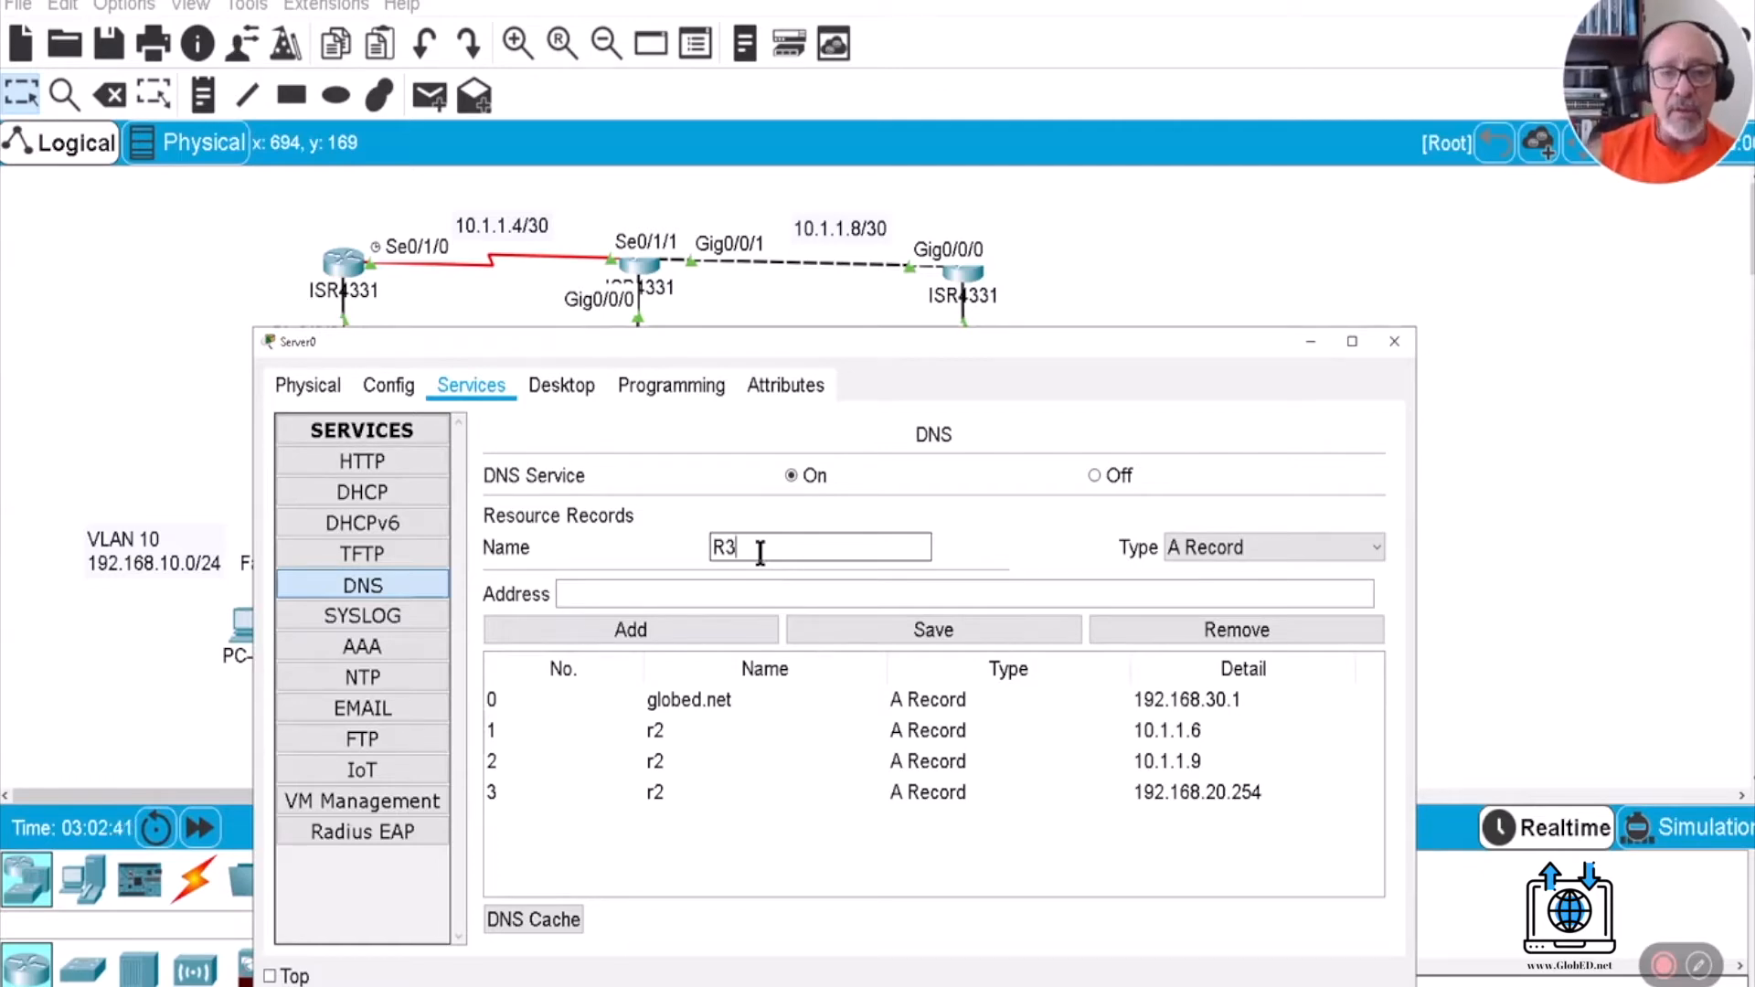
{"action": "left_click", "coordinate": [607, 595]}
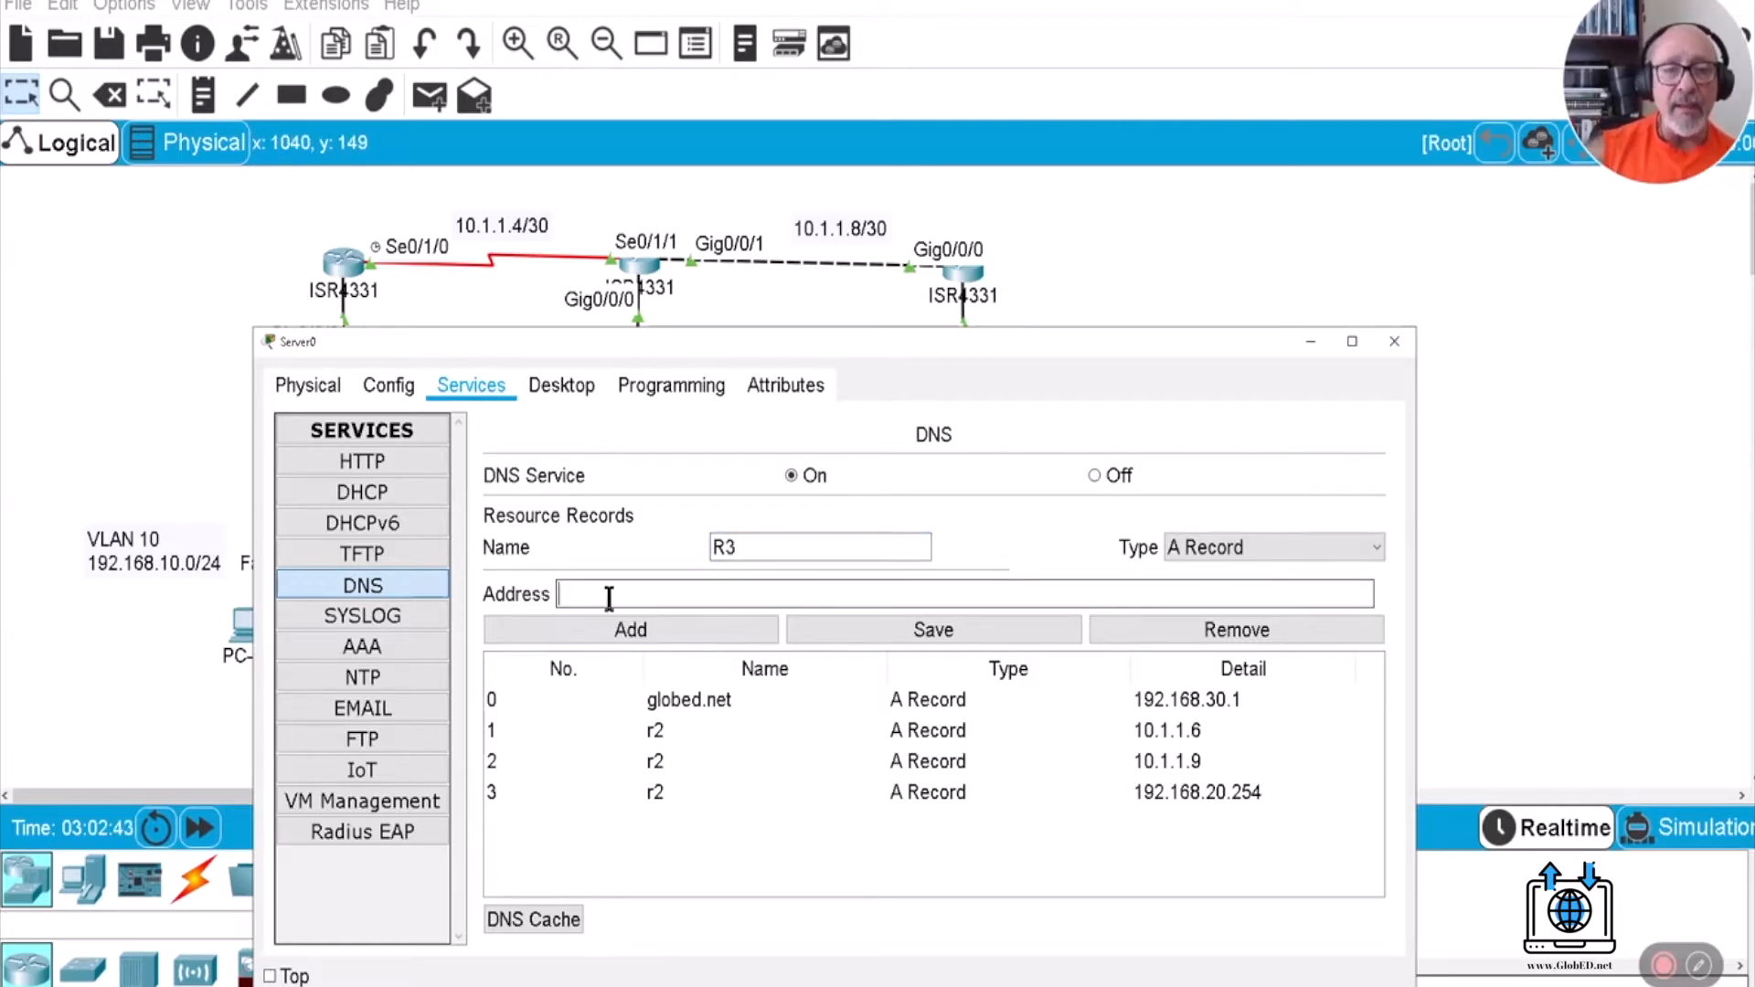
{"action": "type", "text": "10.1.1"}
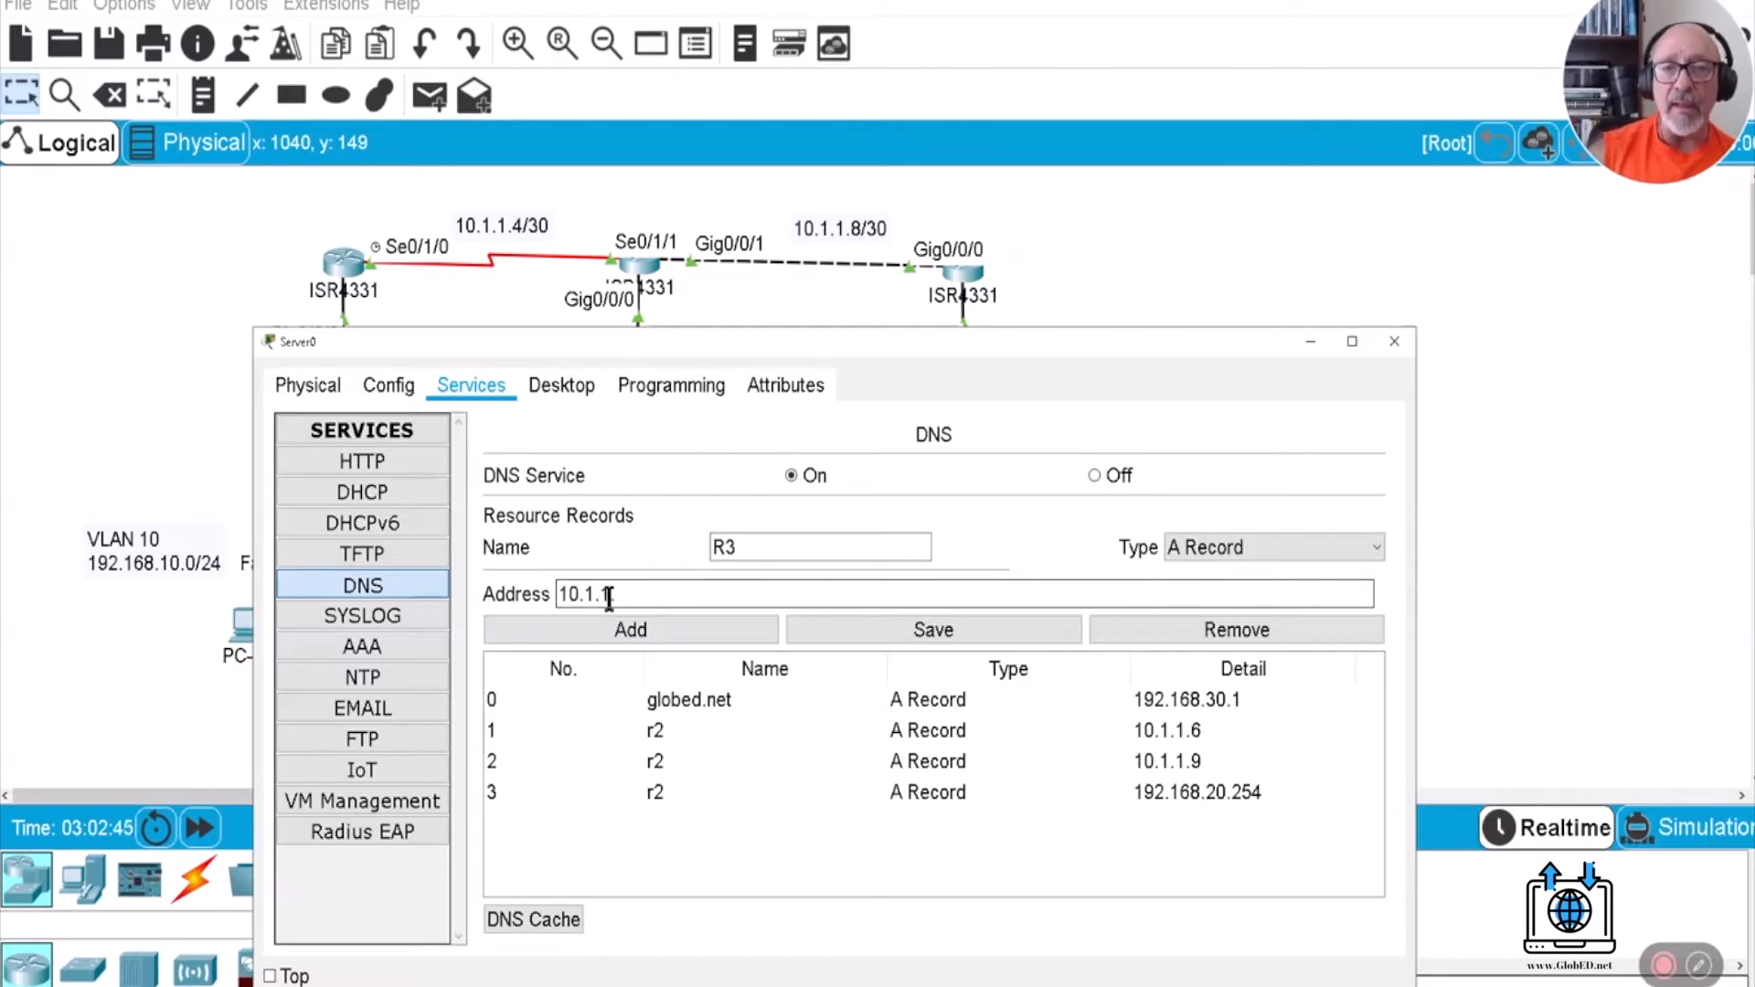
{"action": "type", "text": ".10"}
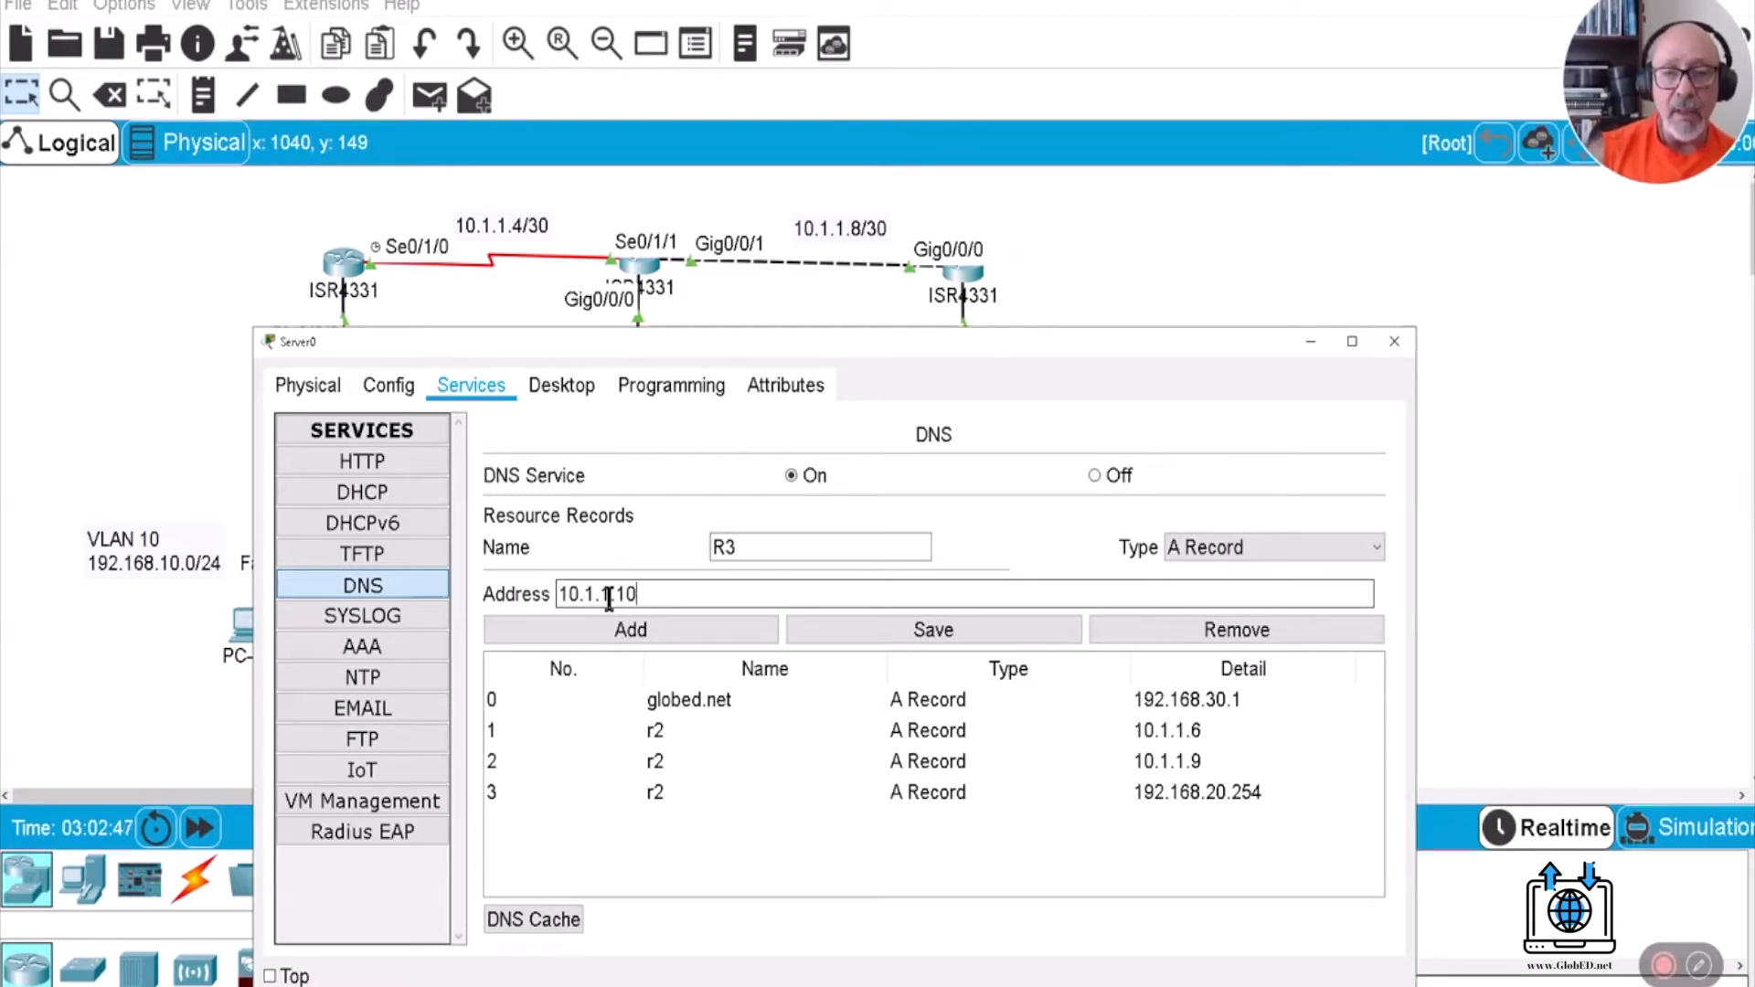
{"action": "left_click", "coordinate": [647, 628]}
Add an A record for router R1 with address 10.1.1.5.
{"action": "left_click", "coordinate": [729, 545]}
{"action": "key", "text": "BackSpace"}
{"action": "key", "text": "BackSpace"}
{"action": "type", "text": "R"}
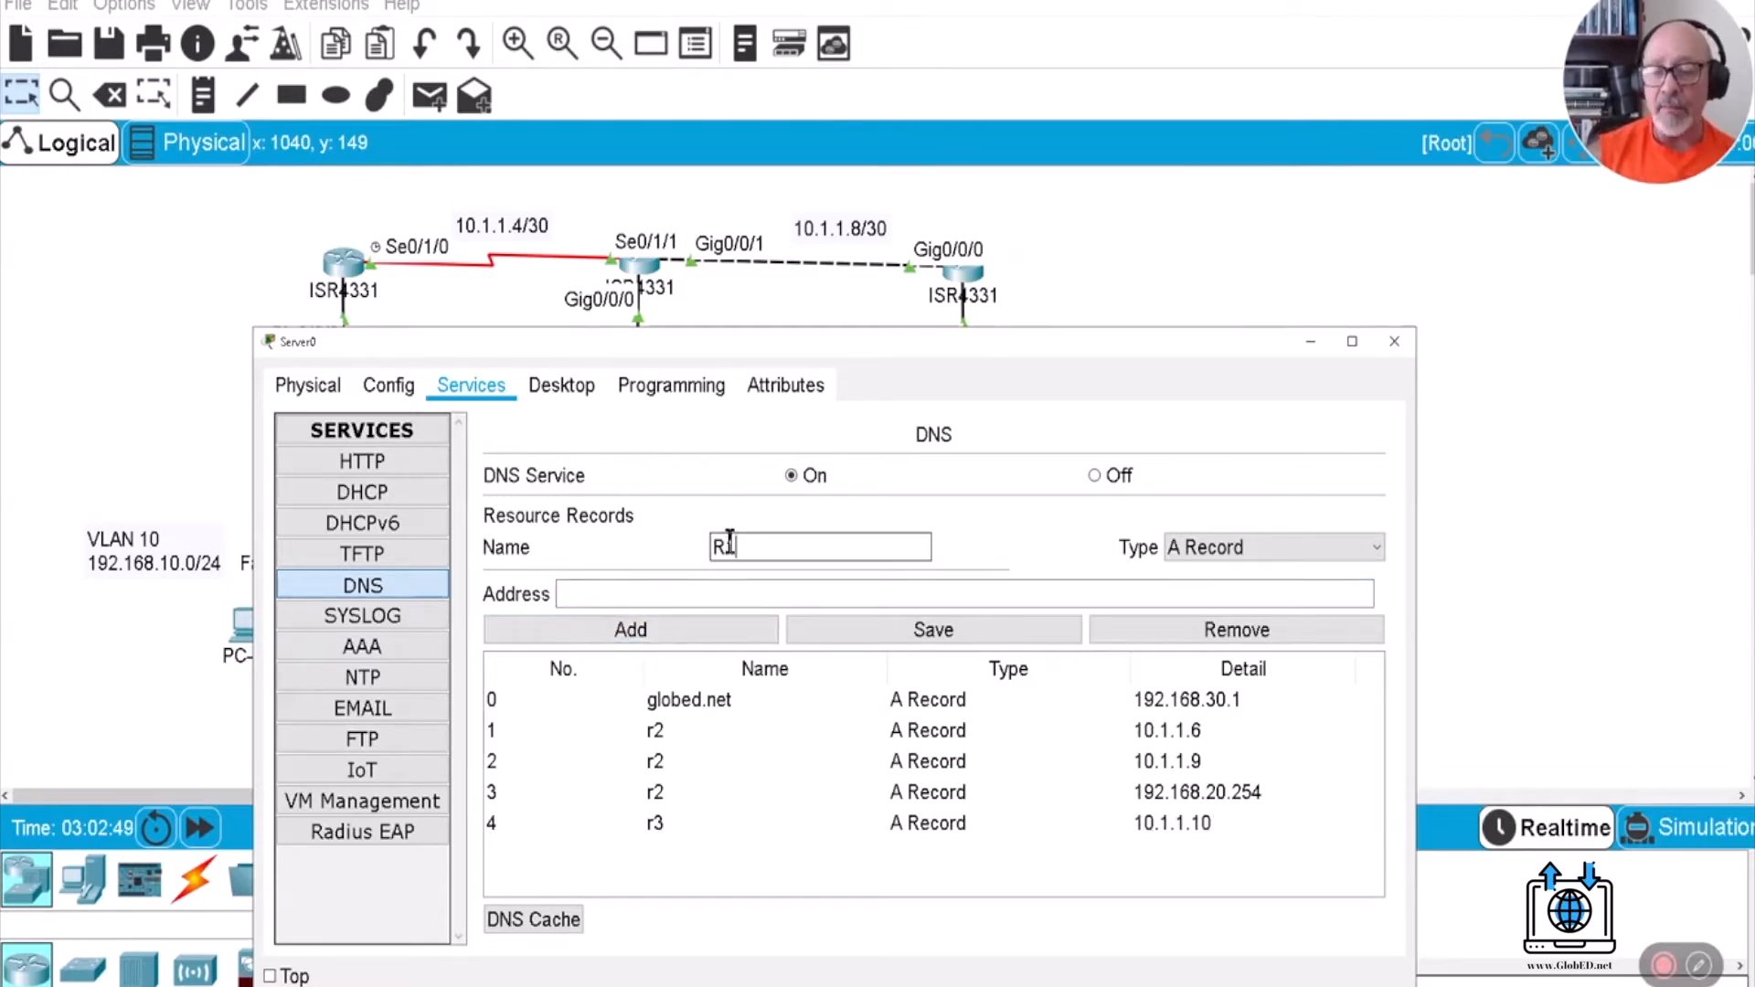
{"action": "type", "text": "1"}
{"action": "key", "text": "Tab"}
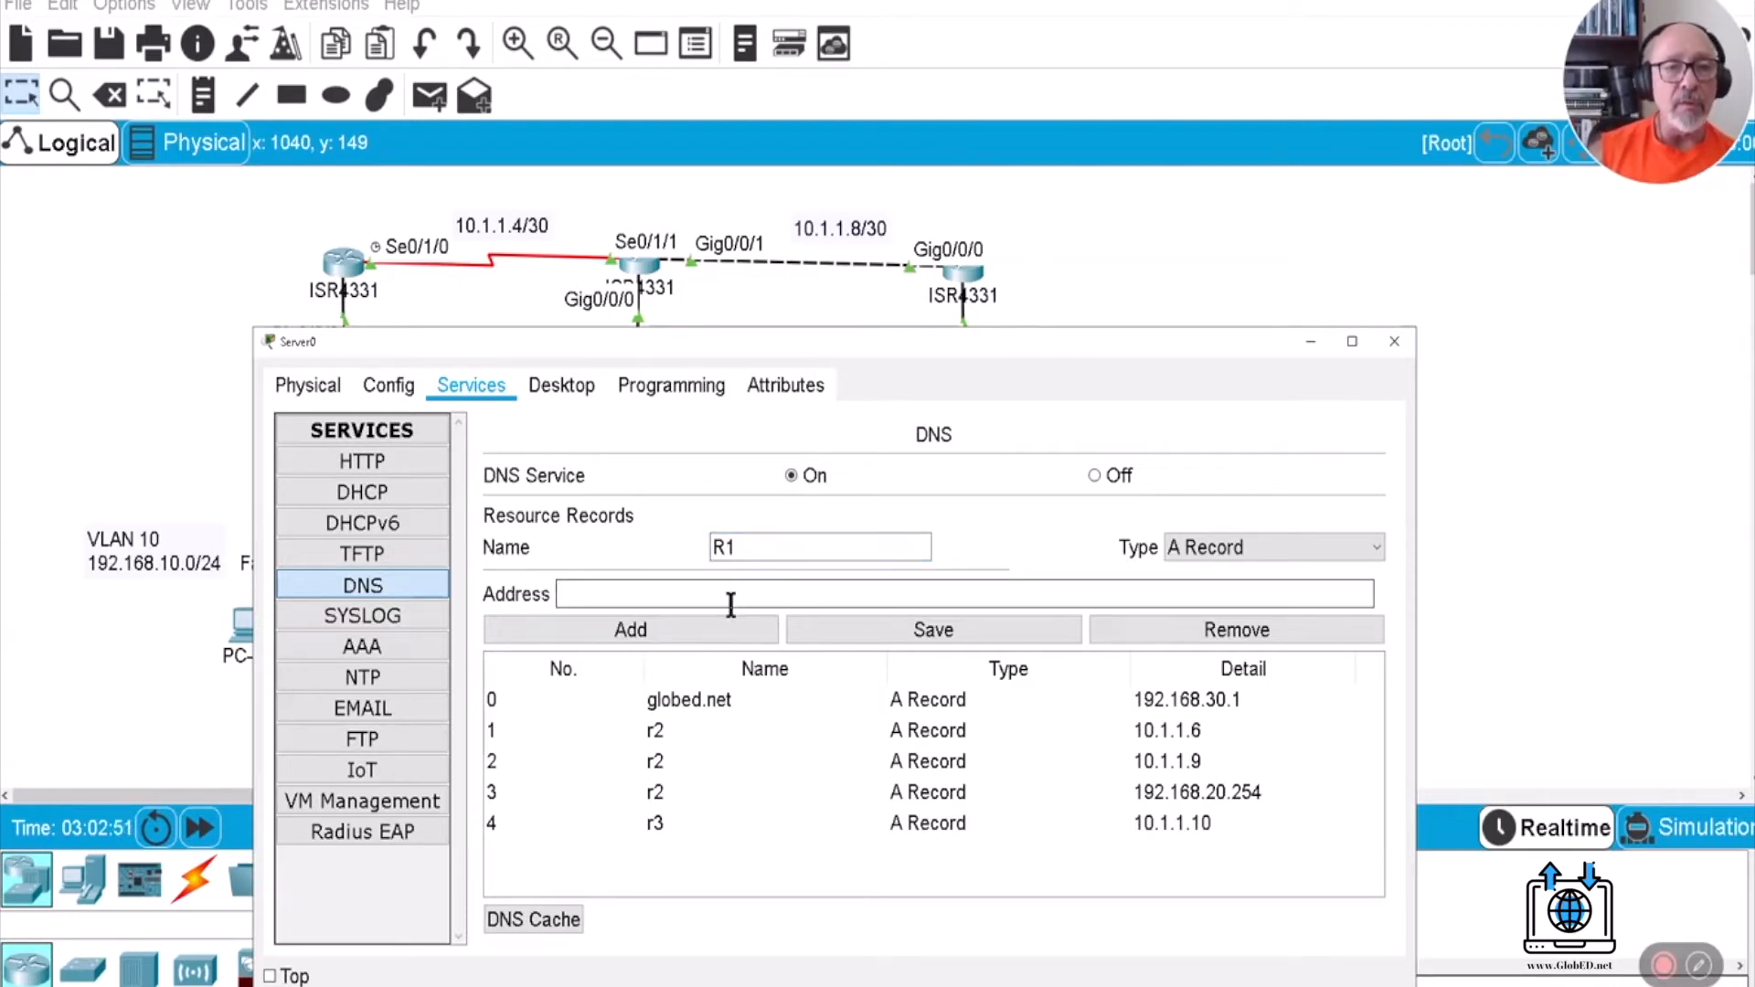
{"action": "type", "text": "10.1.1"}
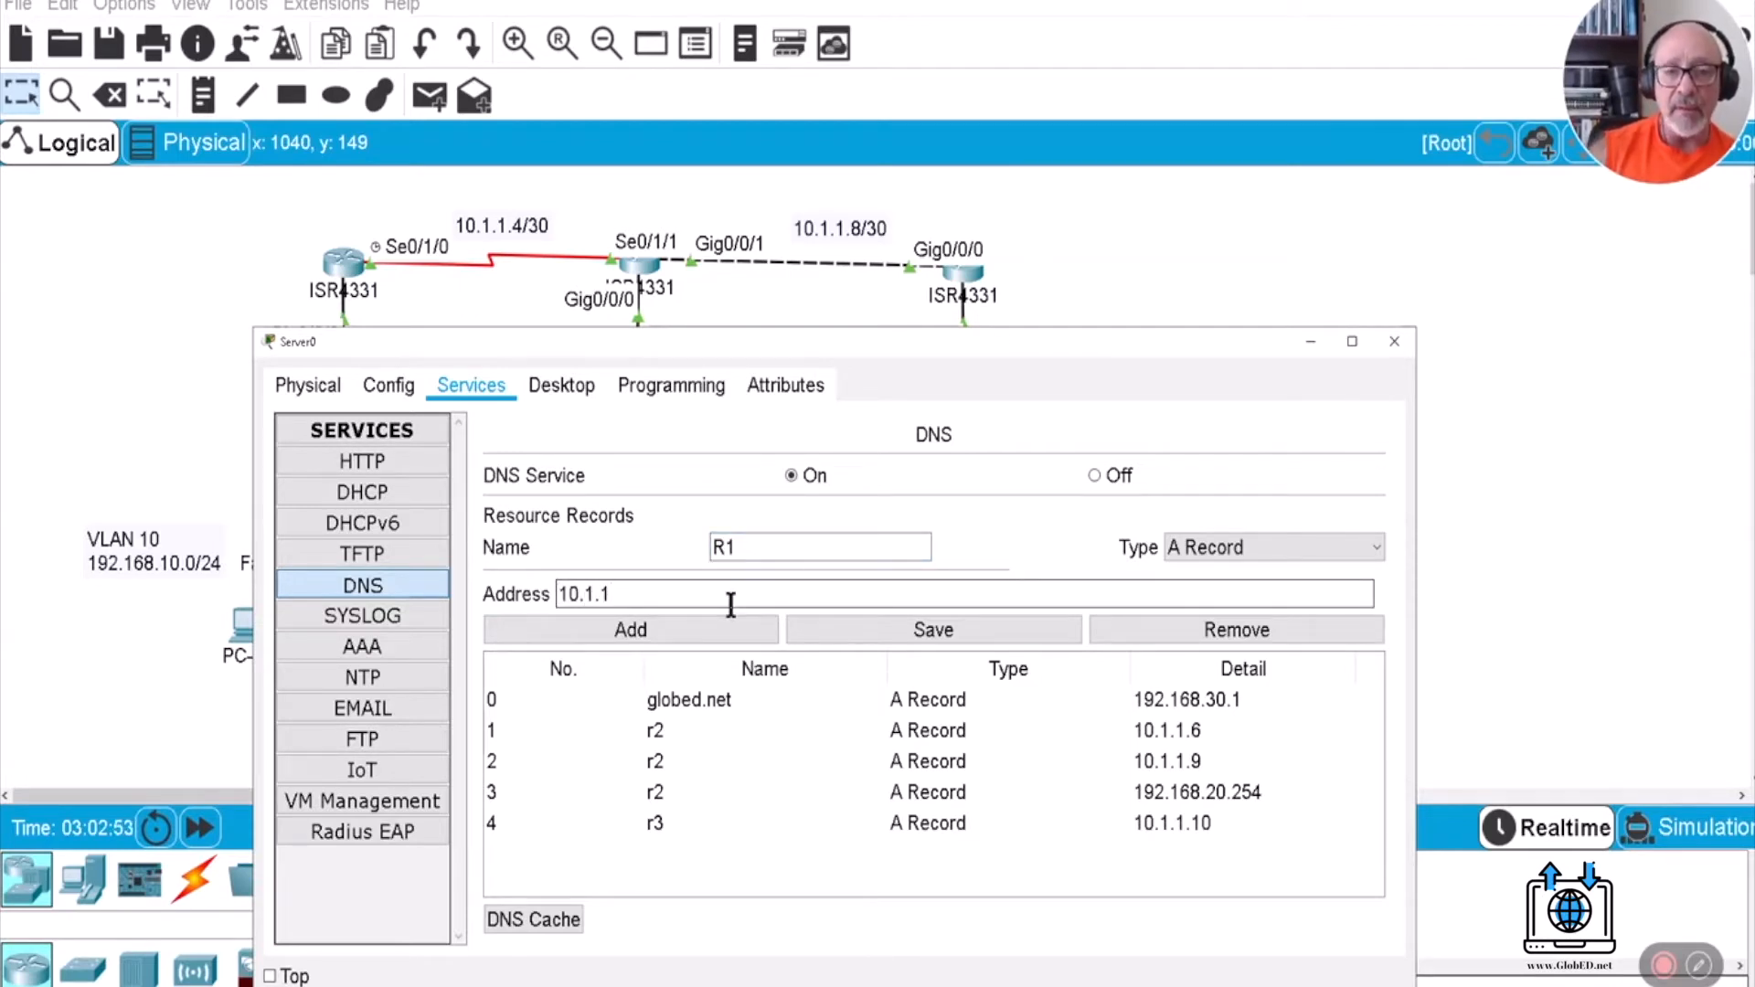
{"action": "type", "text": ".5"}
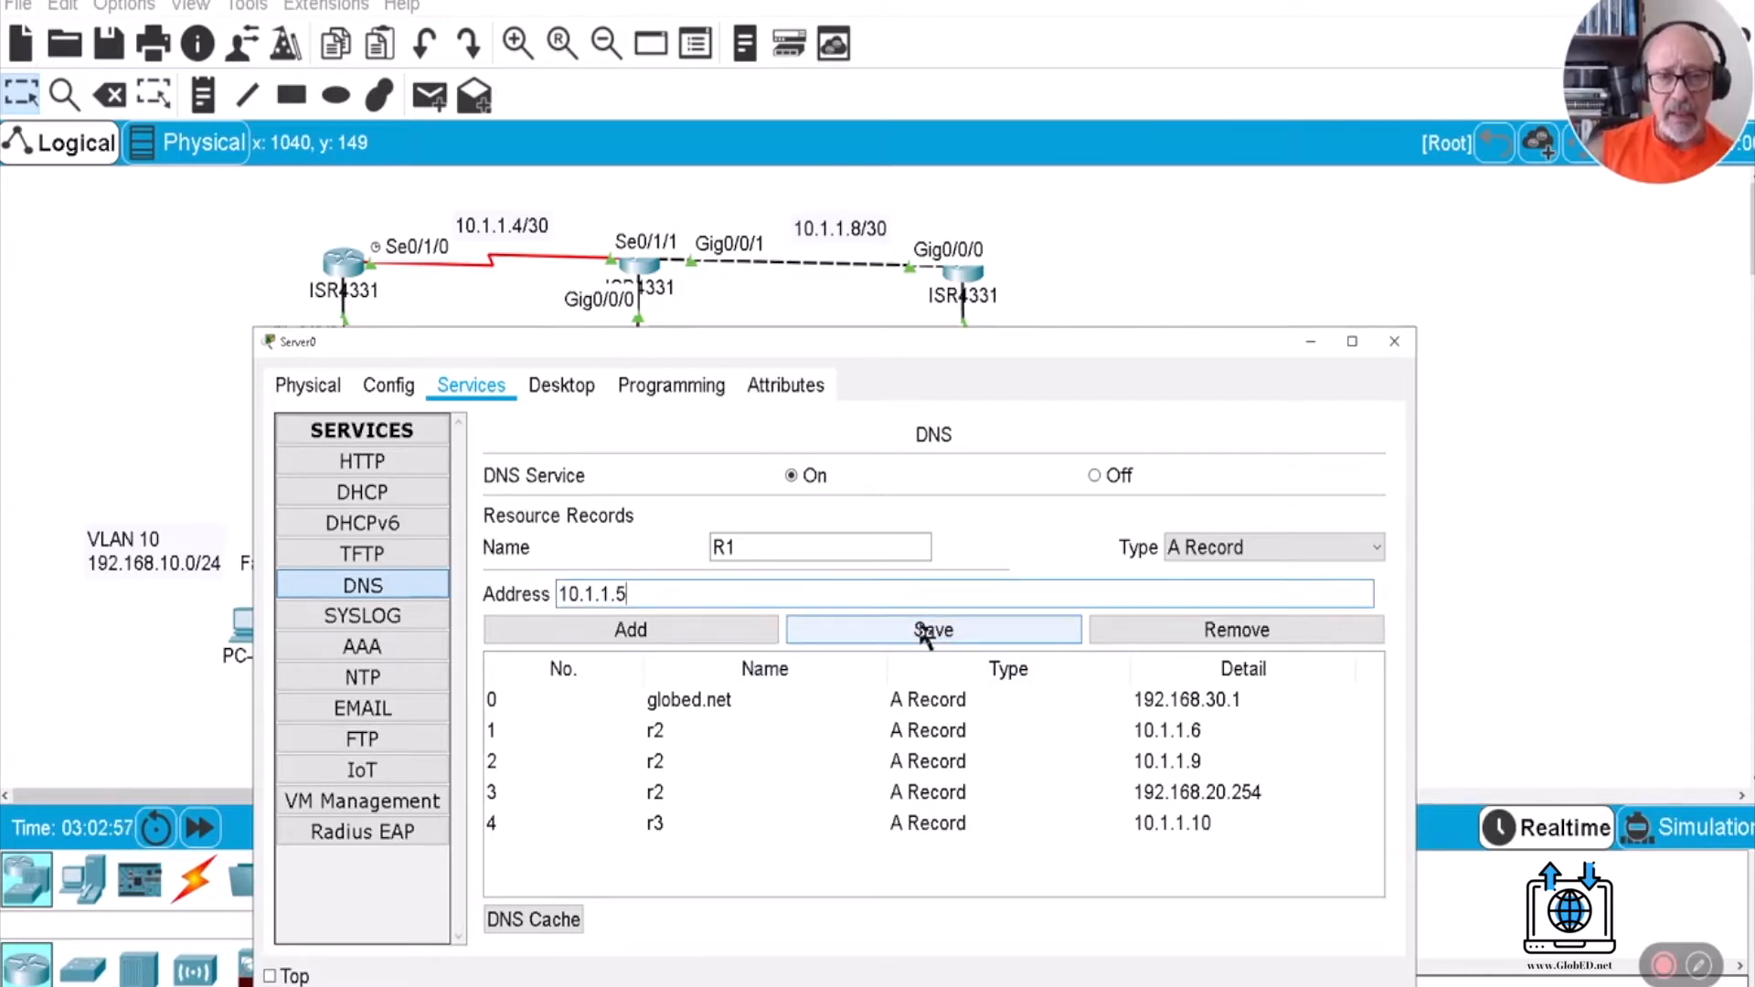
{"action": "left_click", "coordinate": [704, 627]}
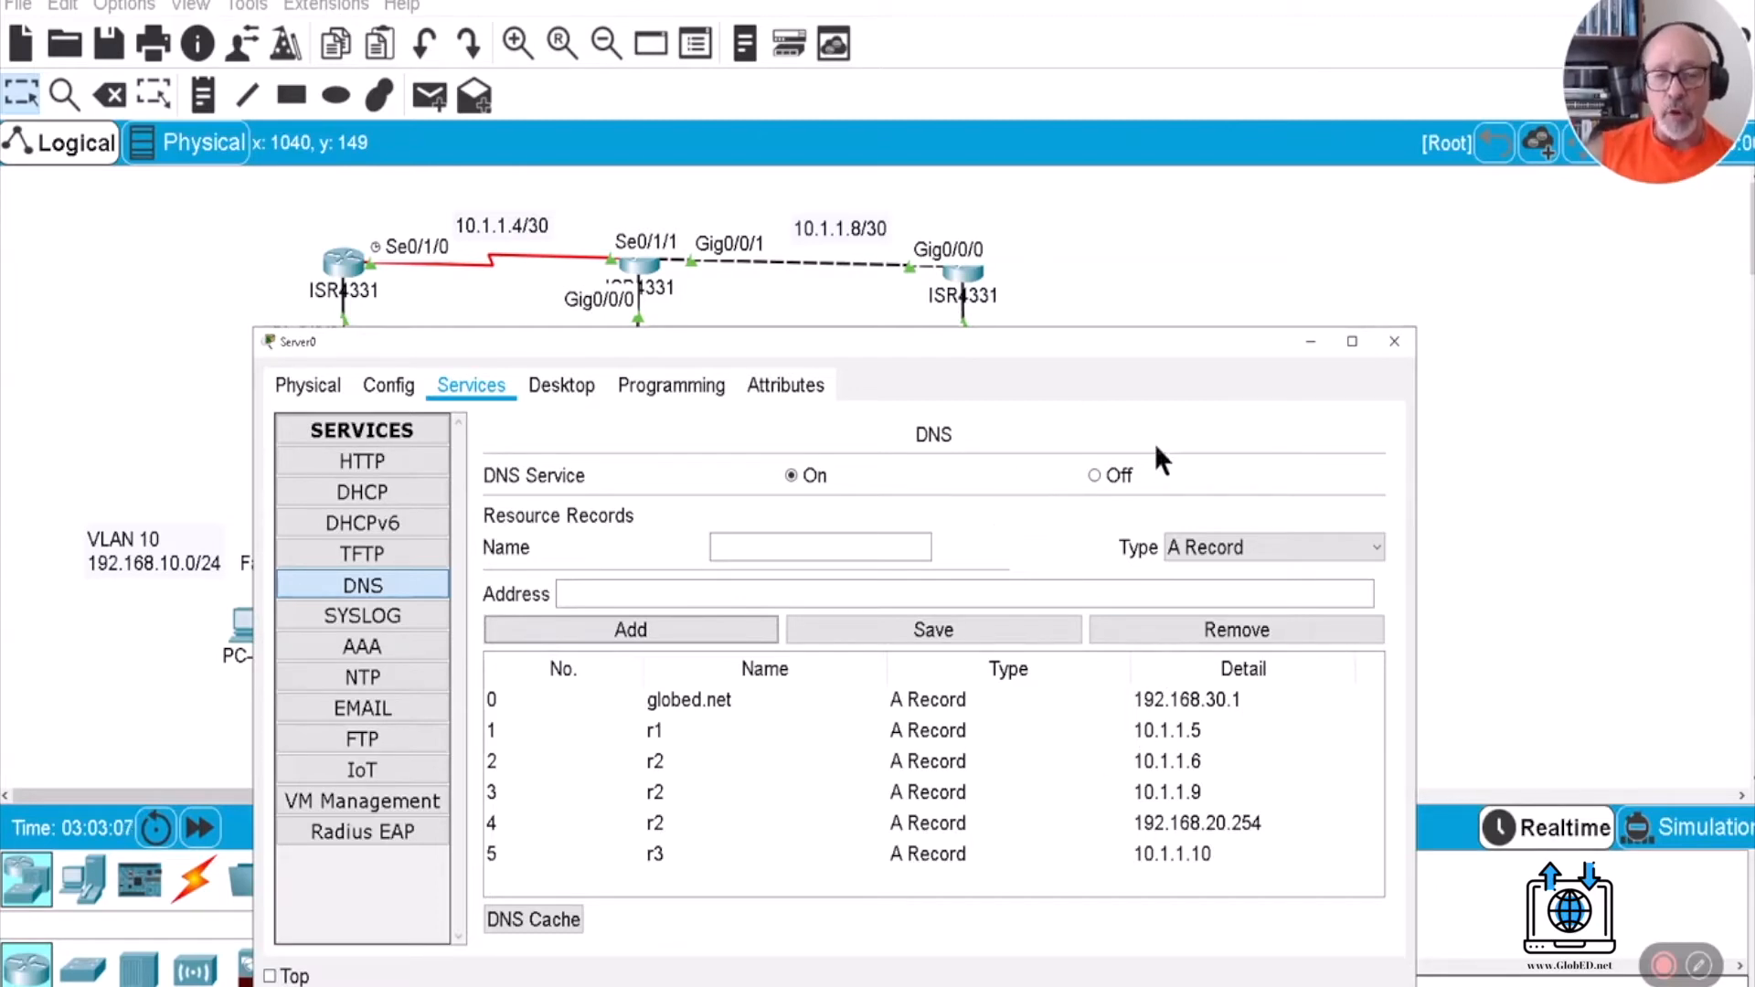
Minimize the server's window and exit global configuration mode in router R2's command line.
{"action": "left_click", "coordinate": [1310, 343]}
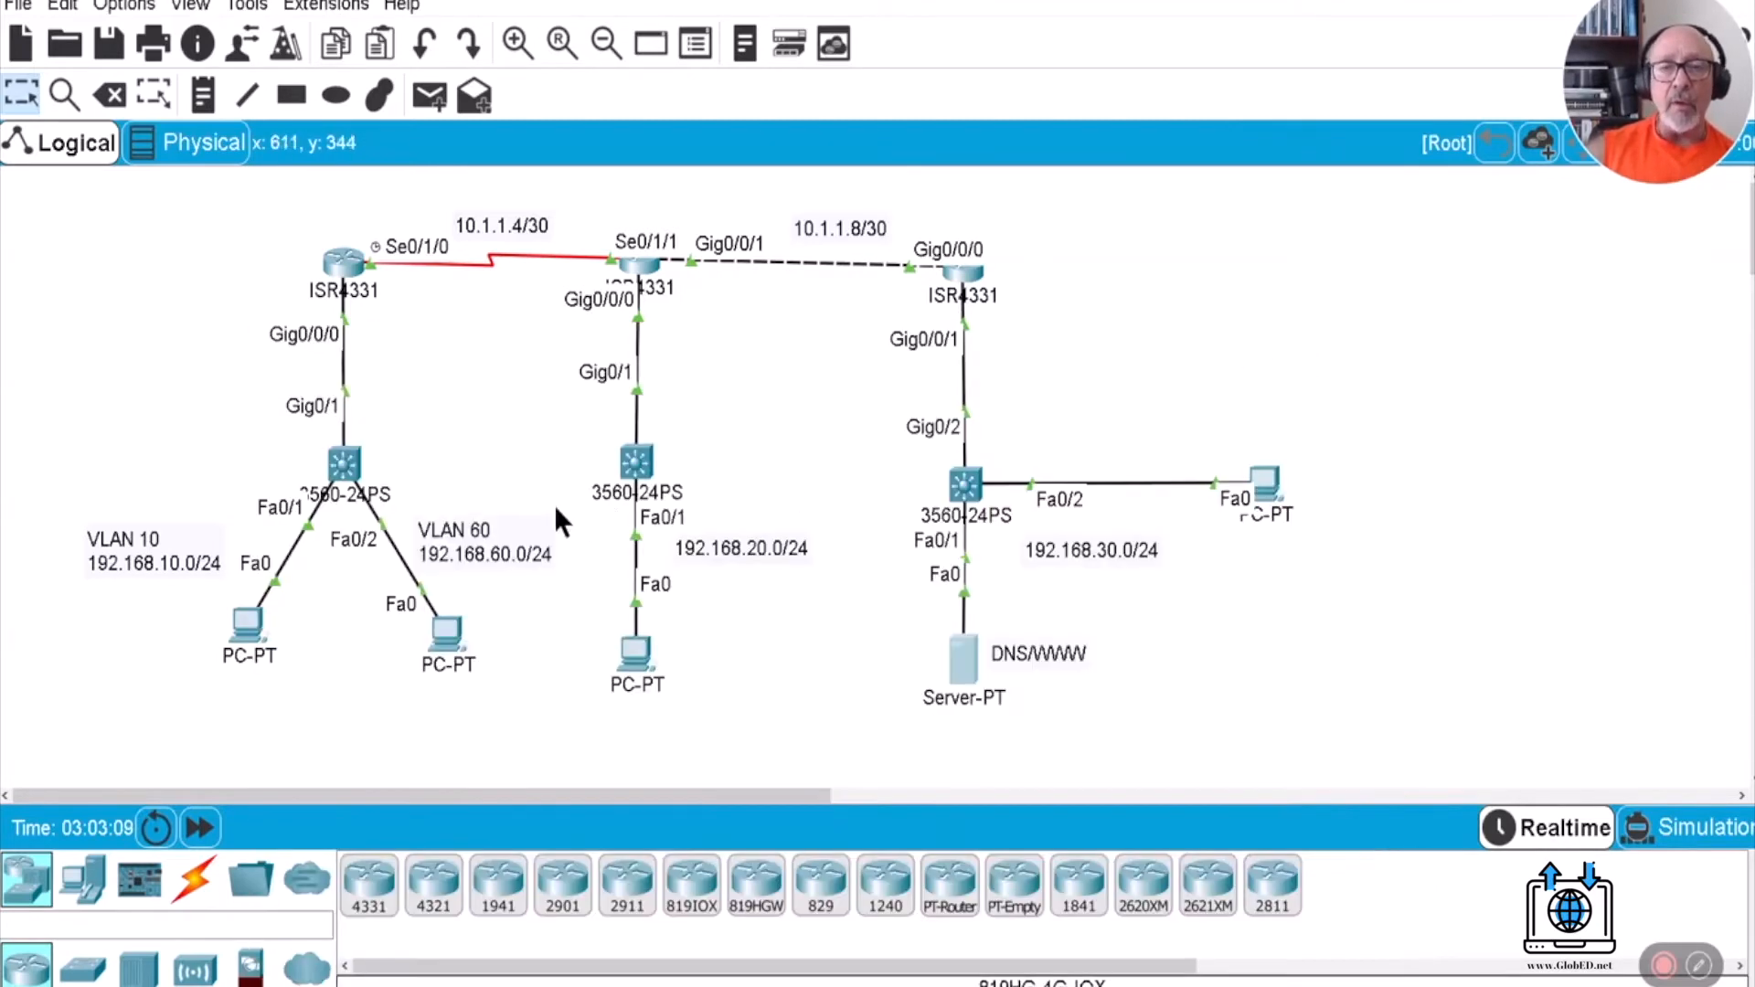
{"action": "left_click", "coordinate": [639, 265]}
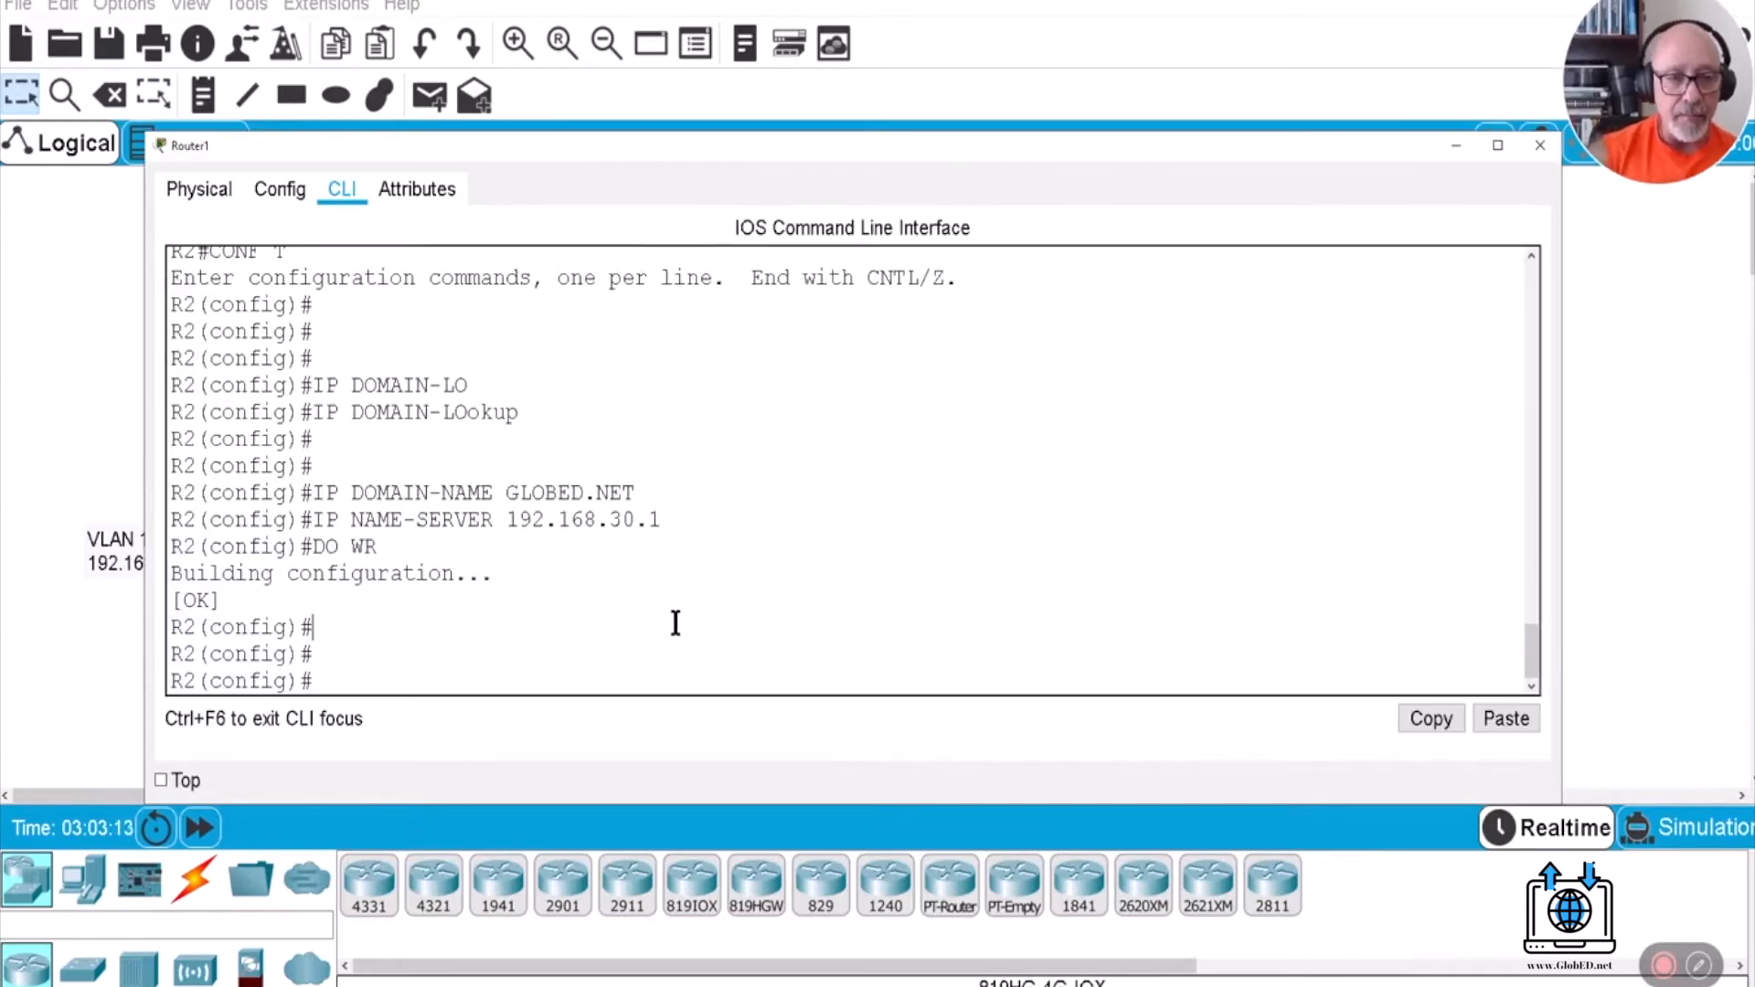
{"action": "type", "text": "EXIT"}
{"action": "key", "text": "Return"}
{"action": "key", "text": "Return"}
{"action": "key", "text": "Return"}
{"action": "key", "text": "Return"}
{"action": "key", "text": "Return"}
{"action": "key", "text": "Return"}
{"action": "key", "text": "Return"}
{"action": "key", "text": "Return"}
{"action": "key", "text": "Return"}
{"action": "key", "text": "Return"}
{"action": "key", "text": "Return"}
{"action": "key", "text": "Return"}
{"action": "key", "text": "Return"}
{"action": "key", "text": "Return"}
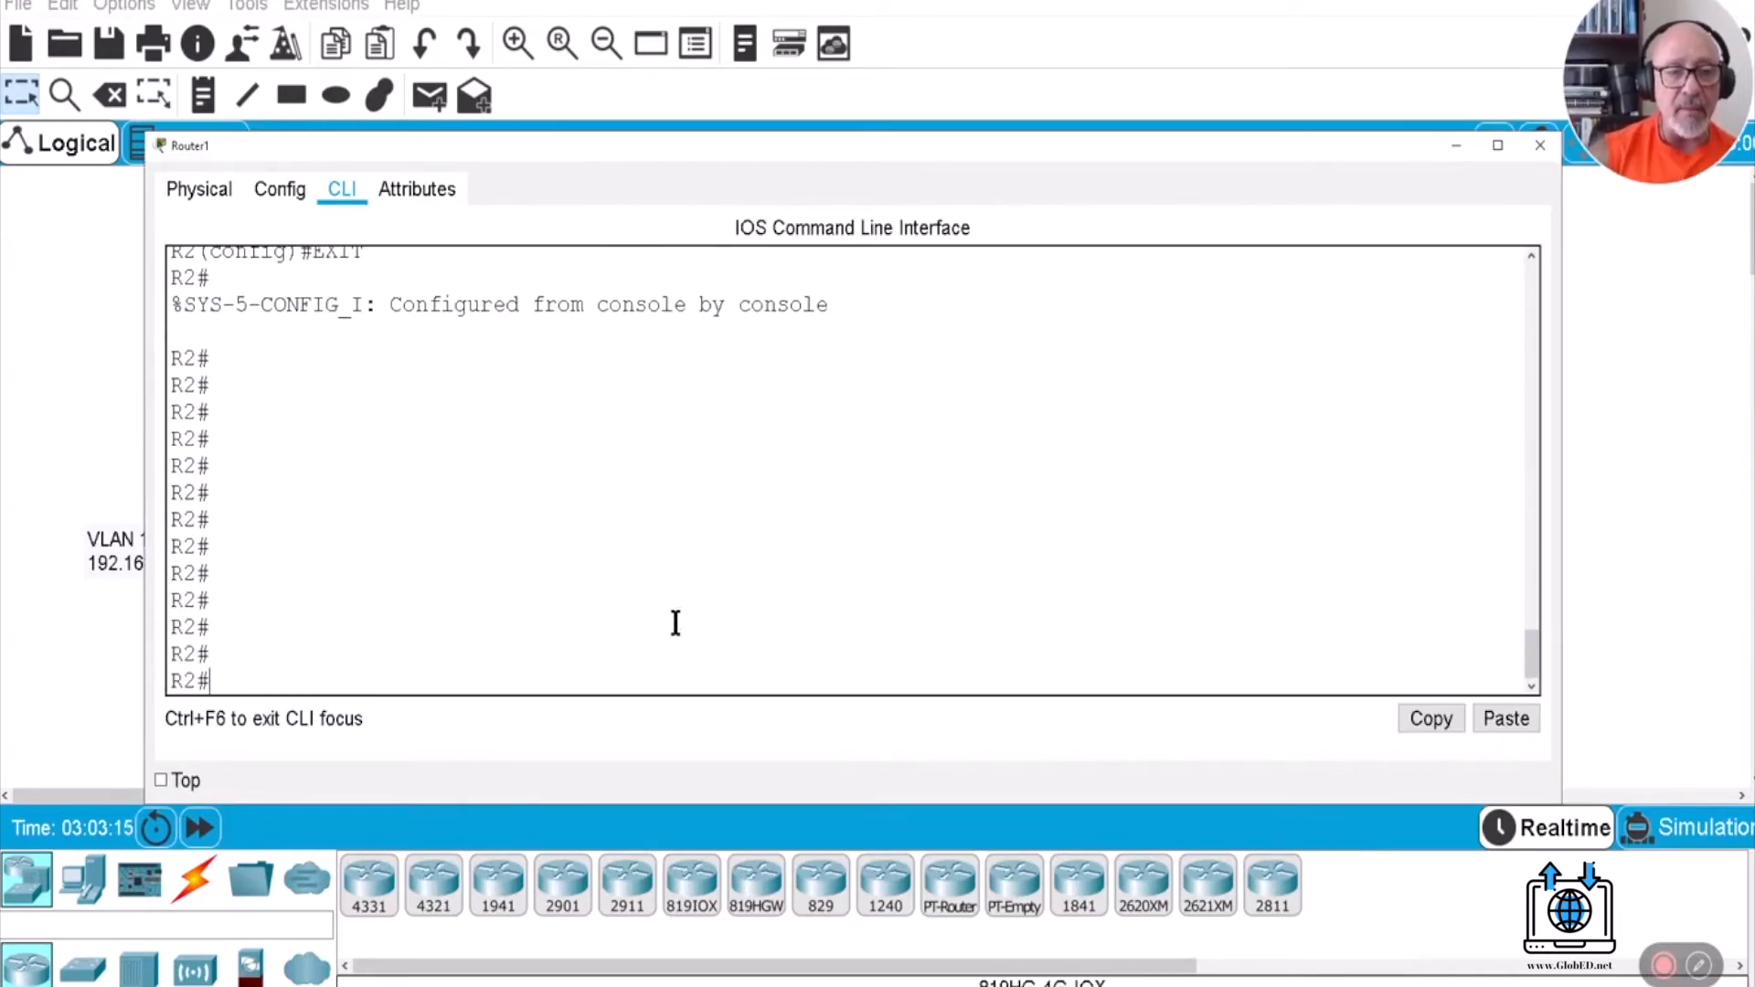
Try to ping R2 by name from the router, then abort the name lookup.
{"action": "type", "text": "PING R2"}
{"action": "key", "text": "Return"}
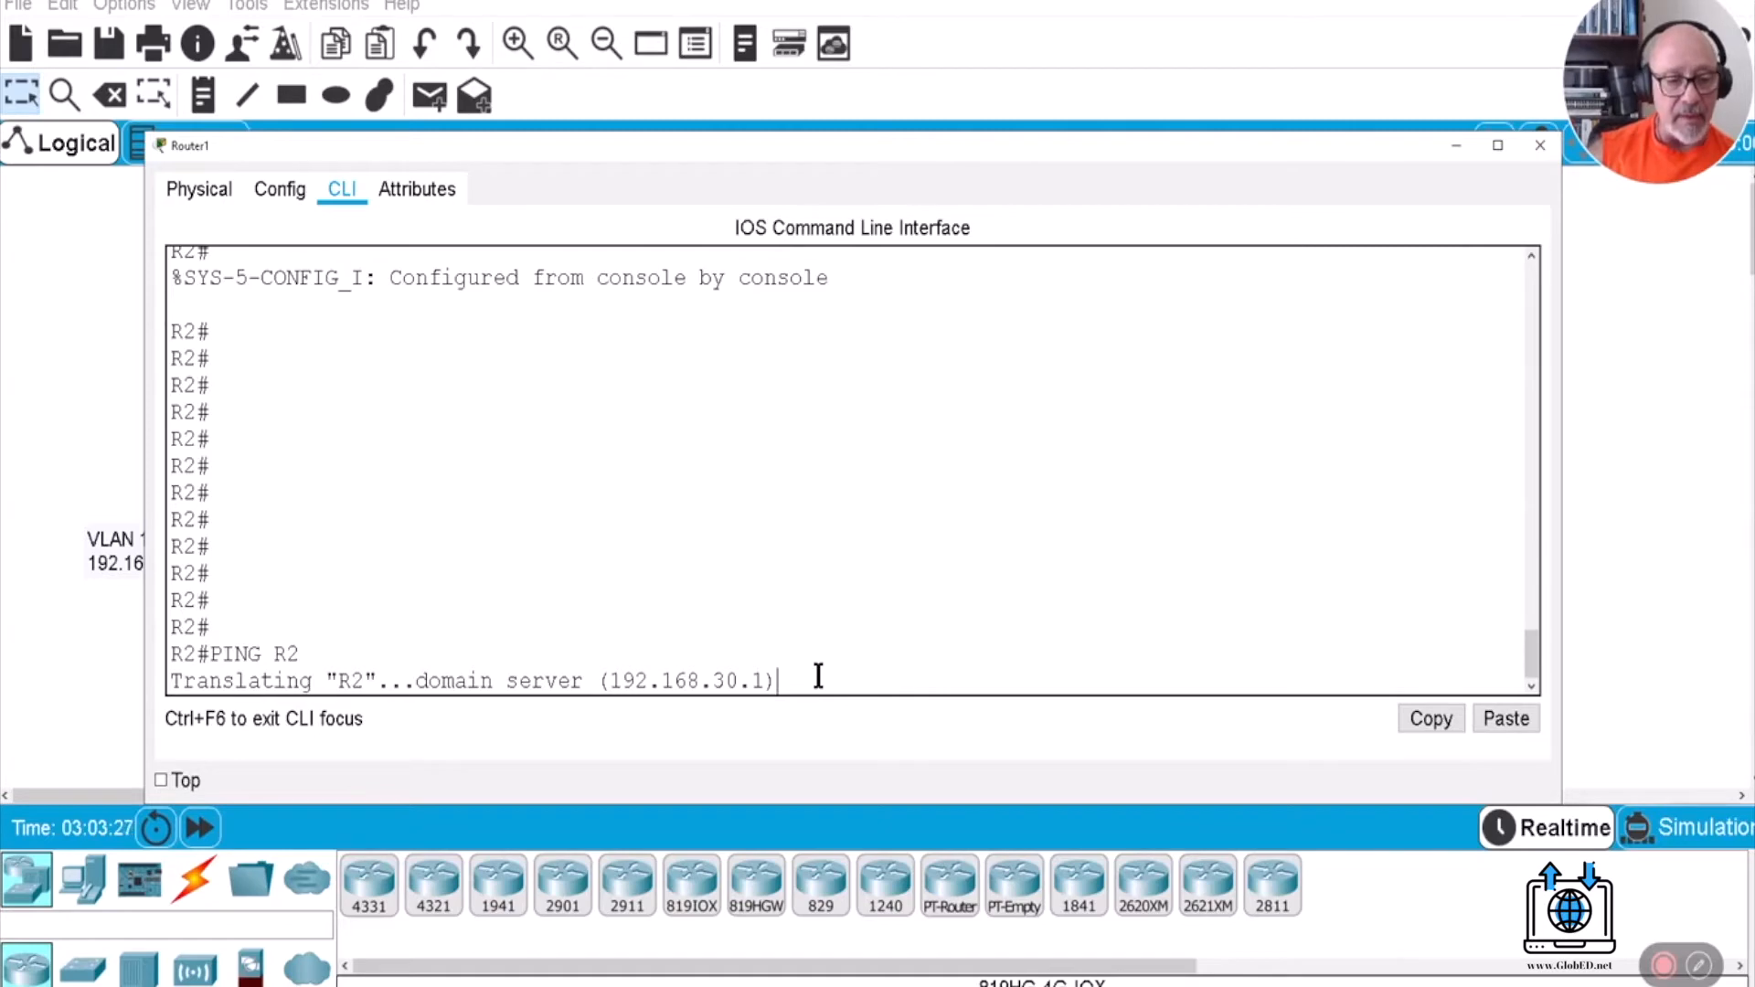
{"action": "key", "text": "ctrl+shift+6"}
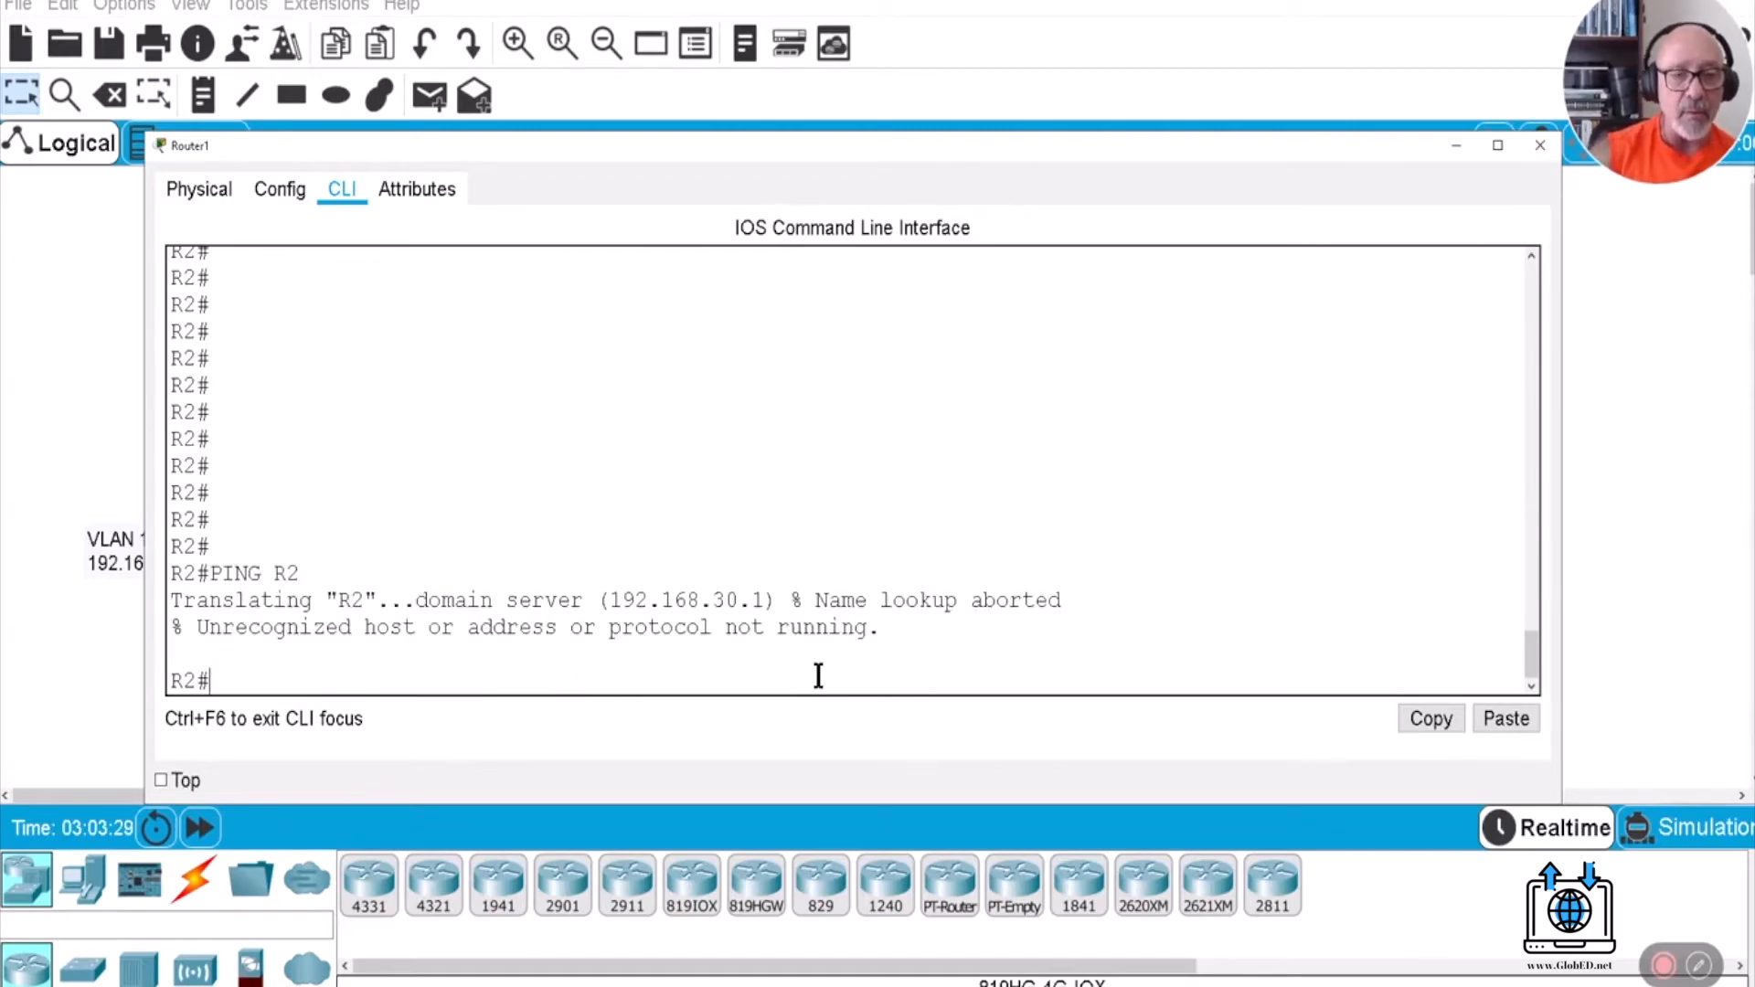
Ping the DNS server at 192.168.30.1 from router R2.
{"action": "type", "text": "PING "}
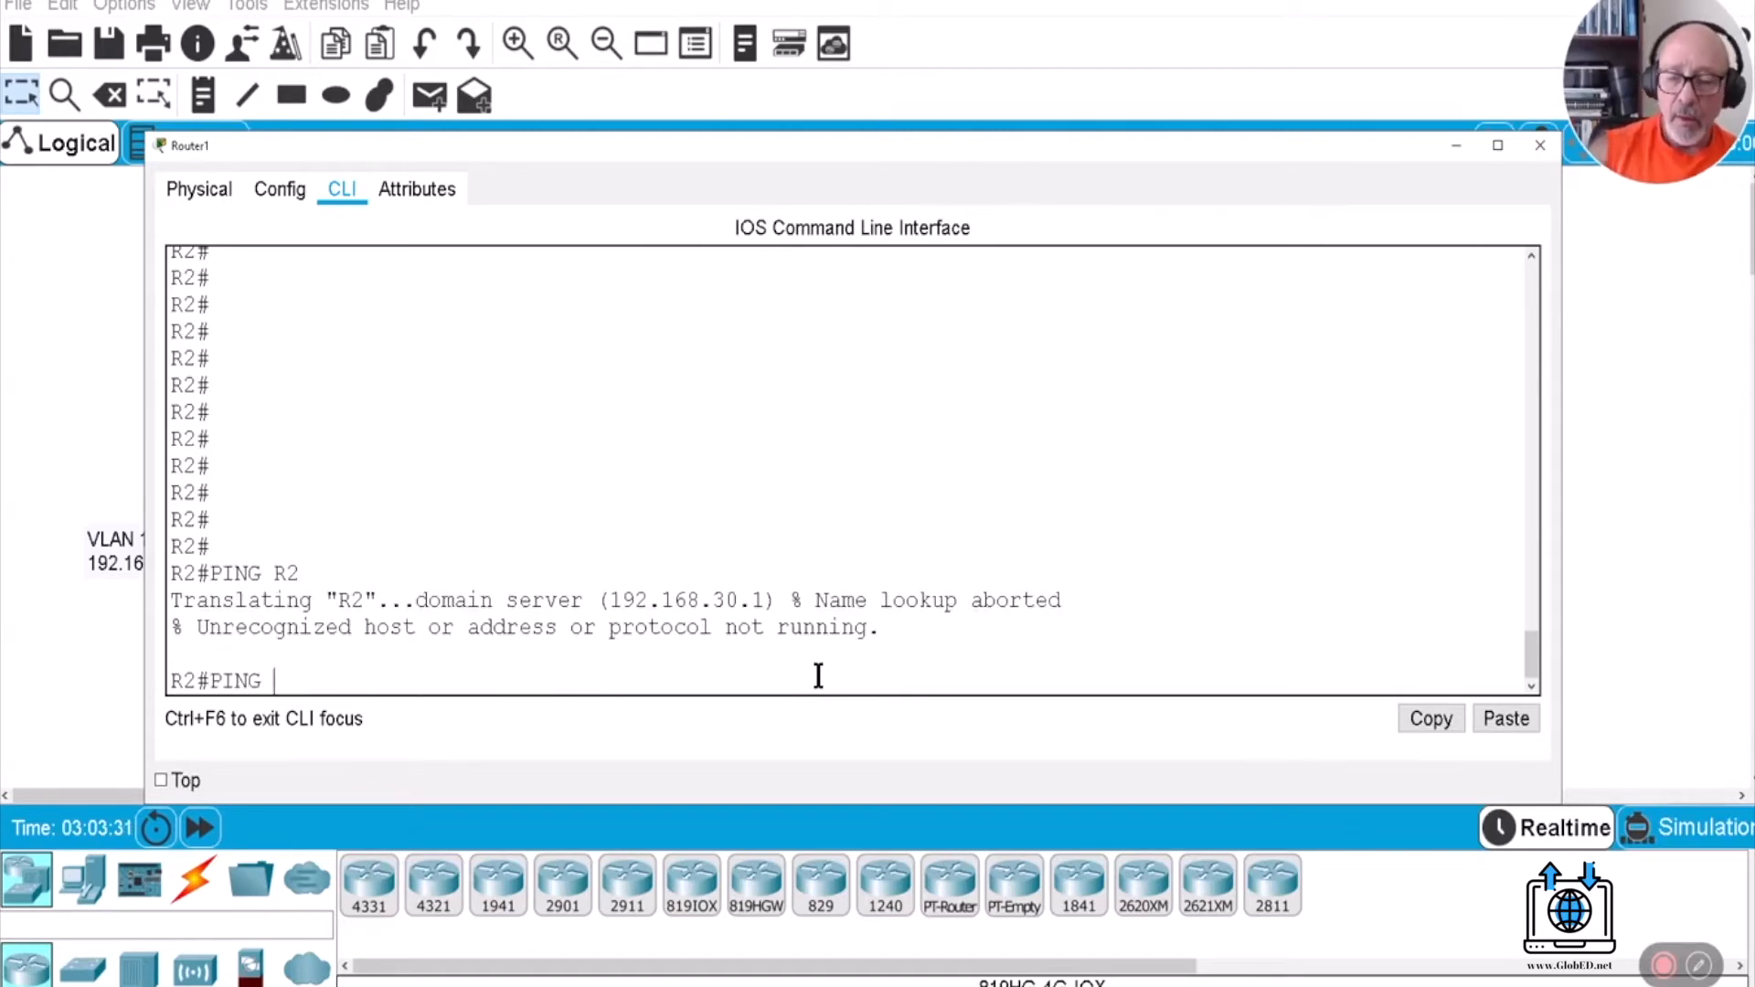
{"action": "type", "text": "192.168.30.1"}
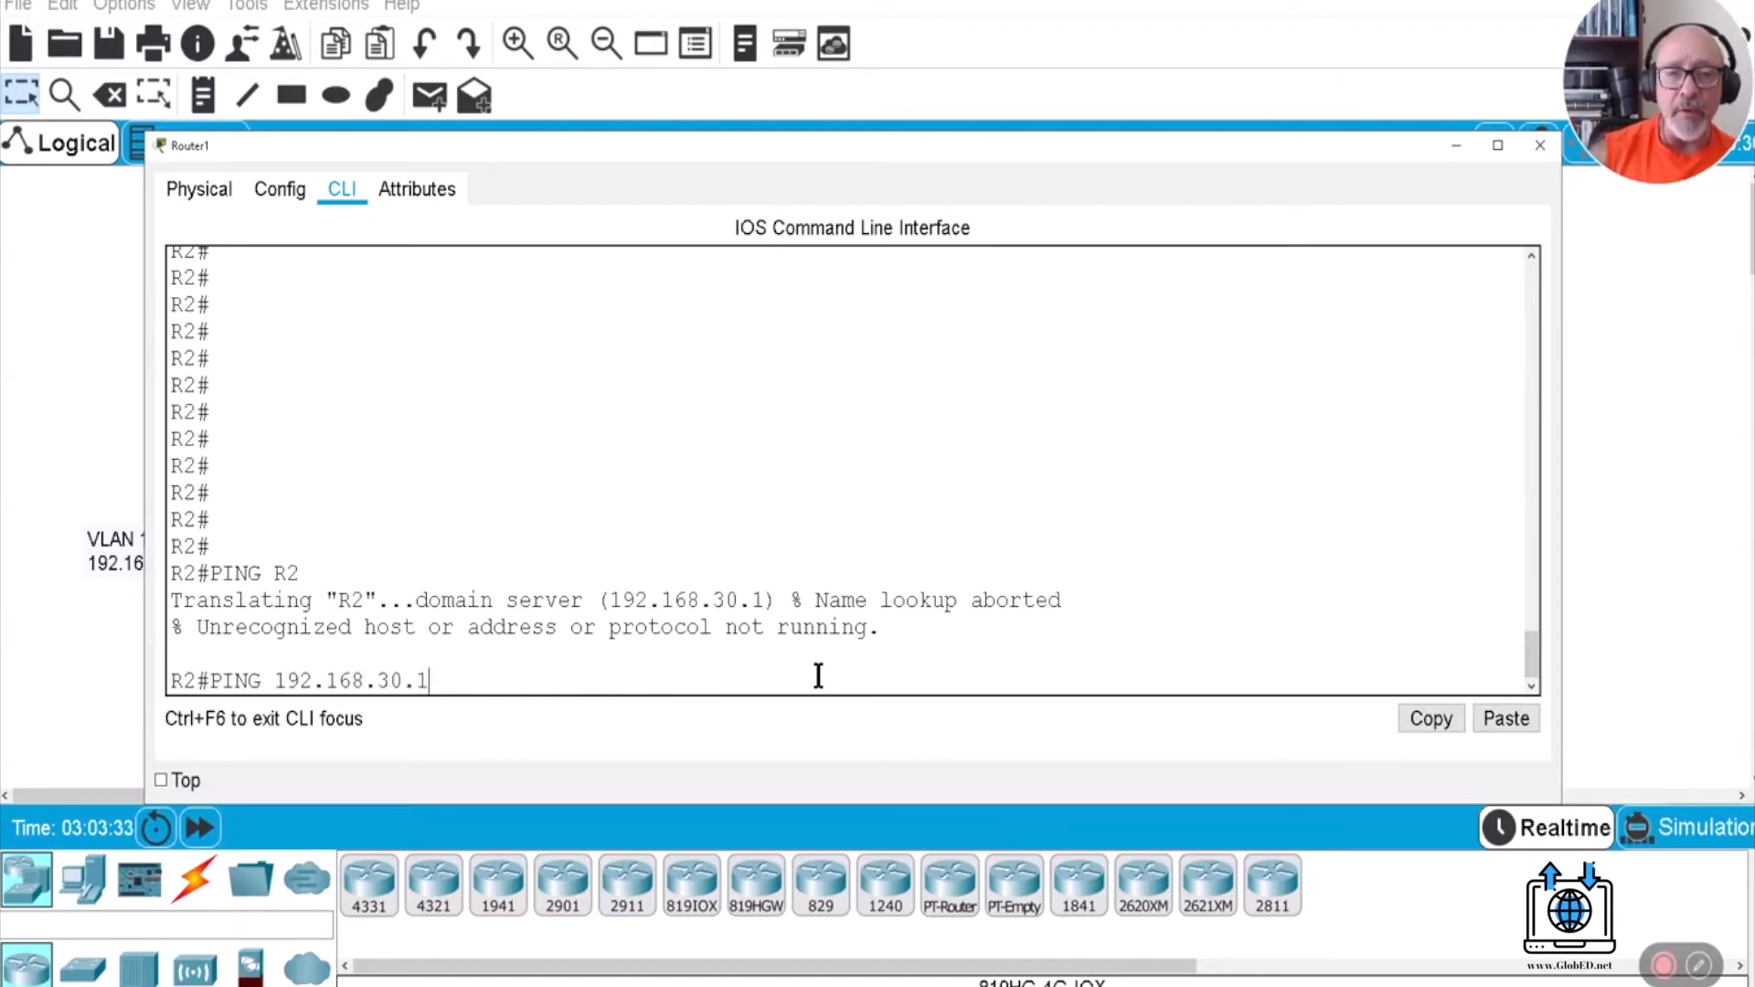
{"action": "key", "text": "Return"}
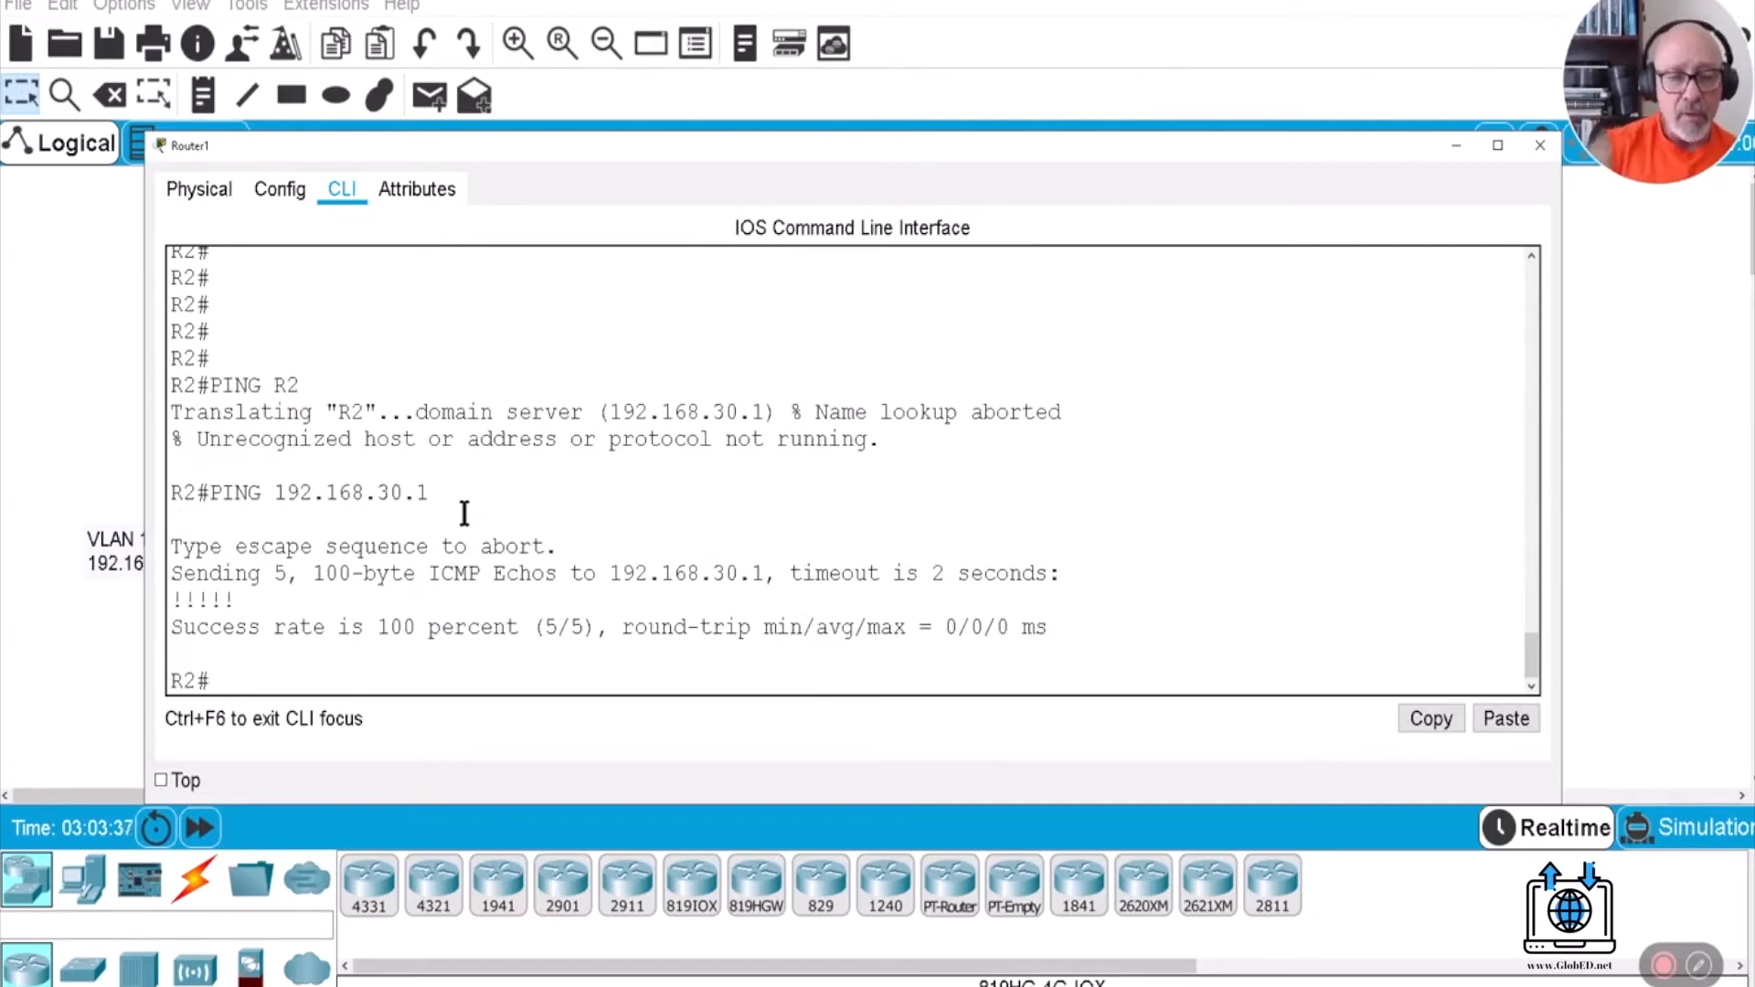
Display R2's startup configuration and page through it to the domain name and name-server lines.
{"action": "type", "text": "SH STAR"}
{"action": "key", "text": "Return"}
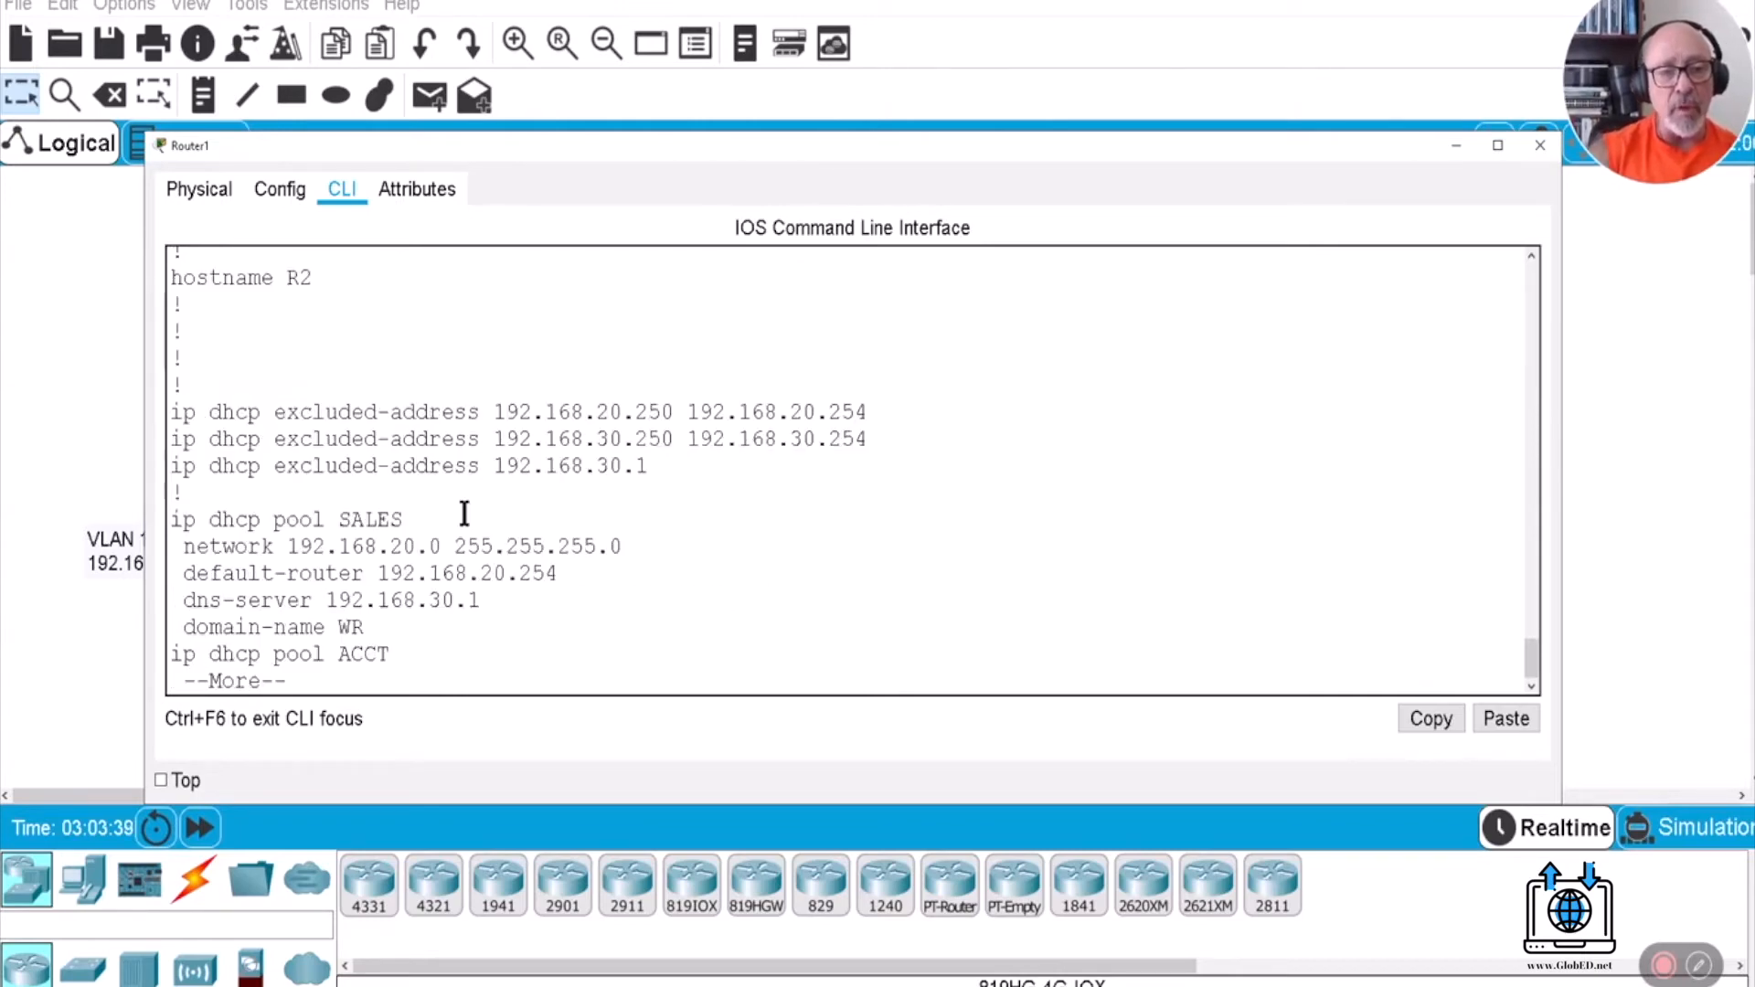
{"action": "key", "text": "Return"}
{"action": "key", "text": "Return"}
{"action": "key", "text": "Return"}
{"action": "key", "text": "Return"}
{"action": "key", "text": "Return"}
{"action": "key", "text": "Return"}
{"action": "key", "text": "Return"}
{"action": "key", "text": "Return"}
{"action": "key", "text": "Return"}
{"action": "key", "text": "Return"}
{"action": "key", "text": "Return"}
{"action": "key", "text": "Return"}
{"action": "key", "text": "Return"}
{"action": "key", "text": "Return"}
{"action": "key", "text": "Return"}
{"action": "key", "text": "Return"}
{"action": "key", "text": "Return"}
{"action": "key", "text": "Return"}
{"action": "key", "text": "Return"}
{"action": "key", "text": "Return"}
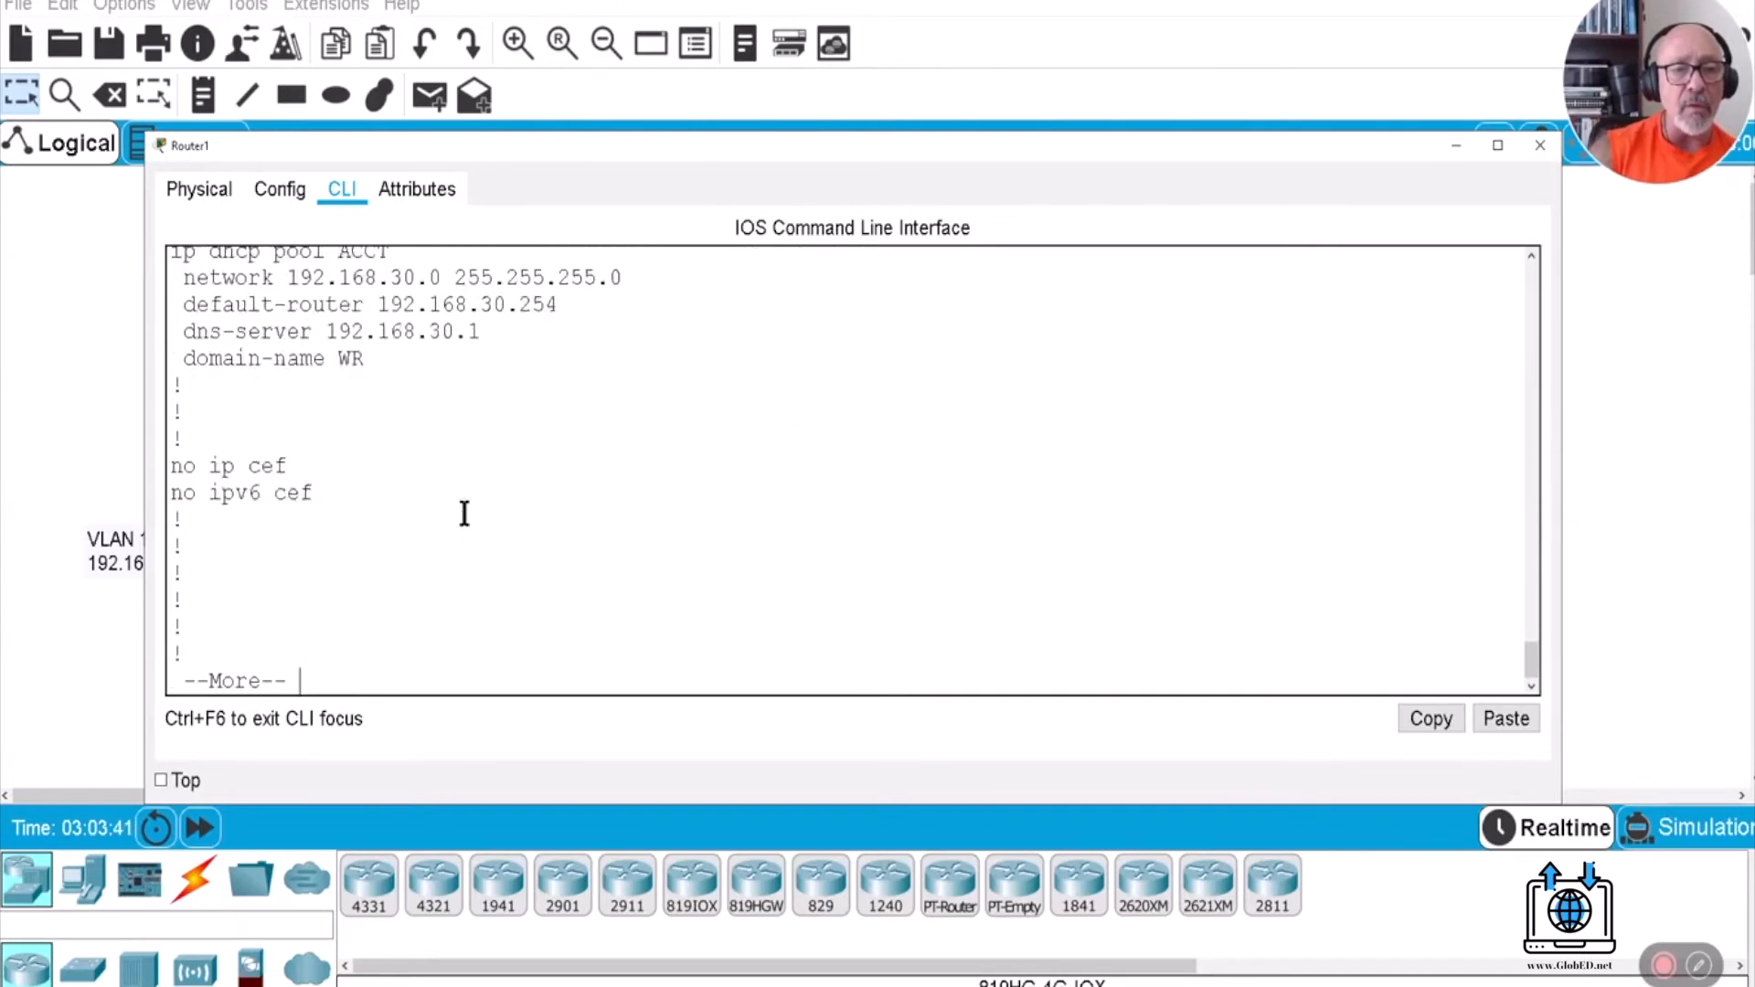
{"action": "key", "text": "Return"}
{"action": "key", "text": "Return"}
{"action": "key", "text": "Return"}
{"action": "key", "text": "Return"}
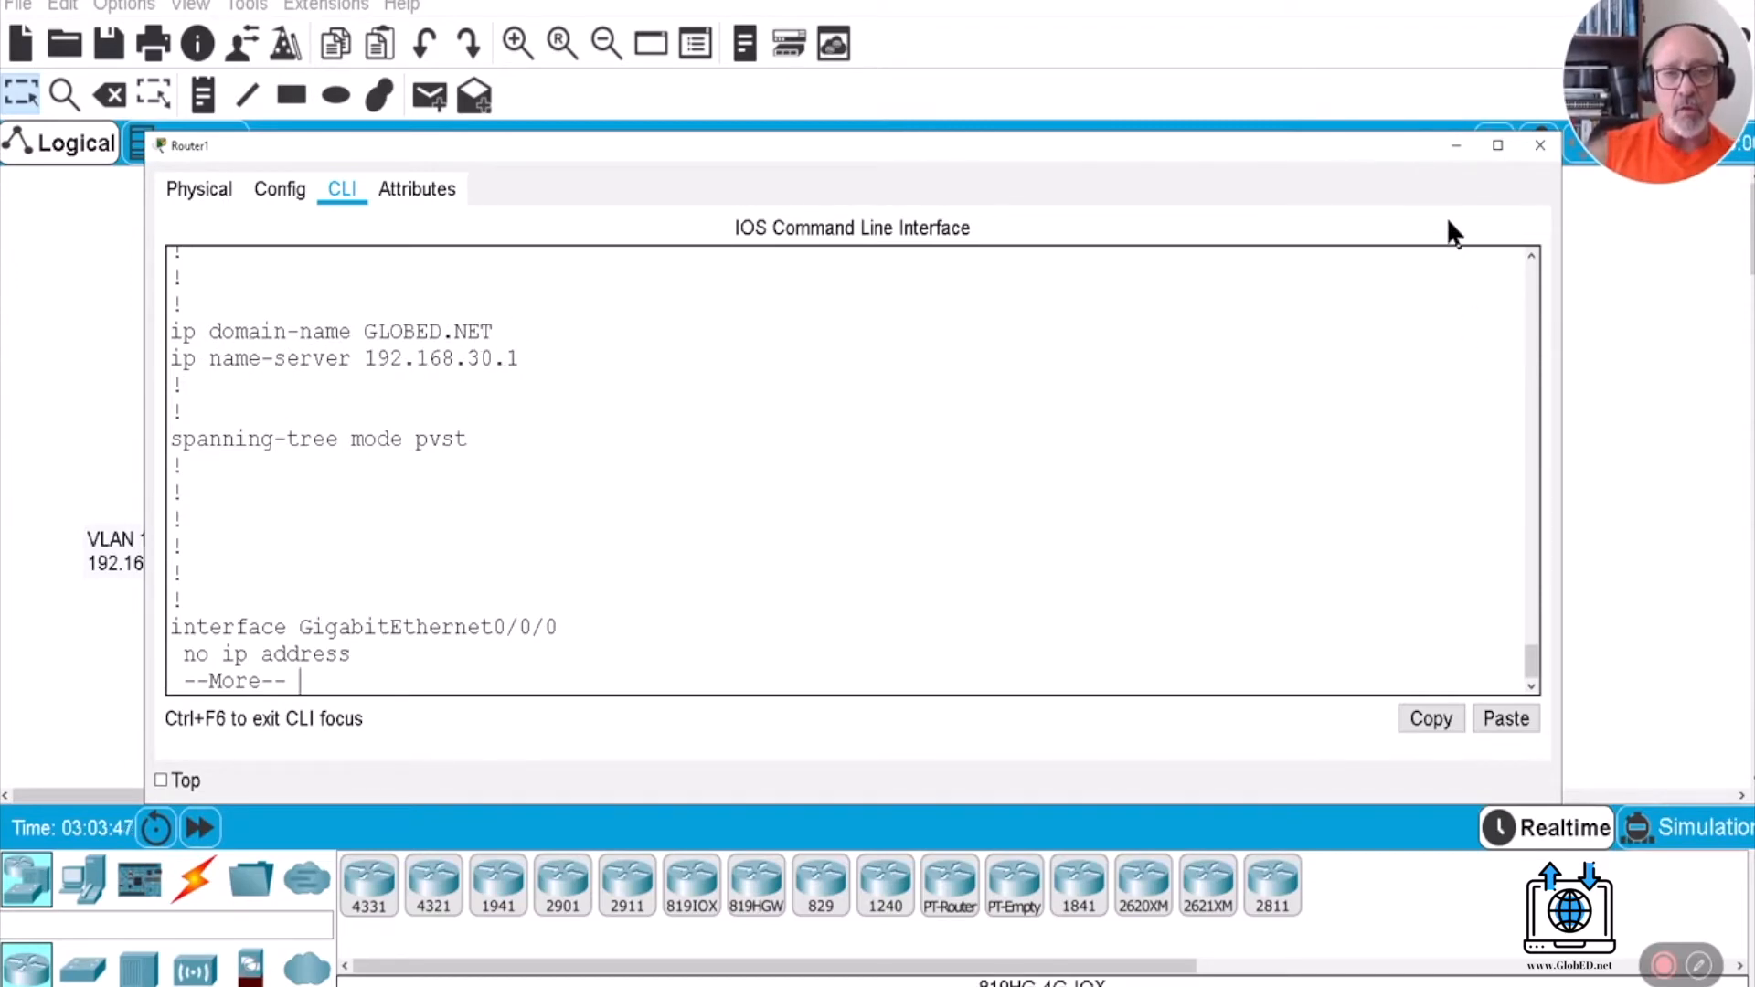
Check the DNS records on the server, return to R2's command line, and quit the configuration listing.
{"action": "left_click", "coordinate": [1454, 144]}
{"action": "left_click", "coordinate": [962, 651]}
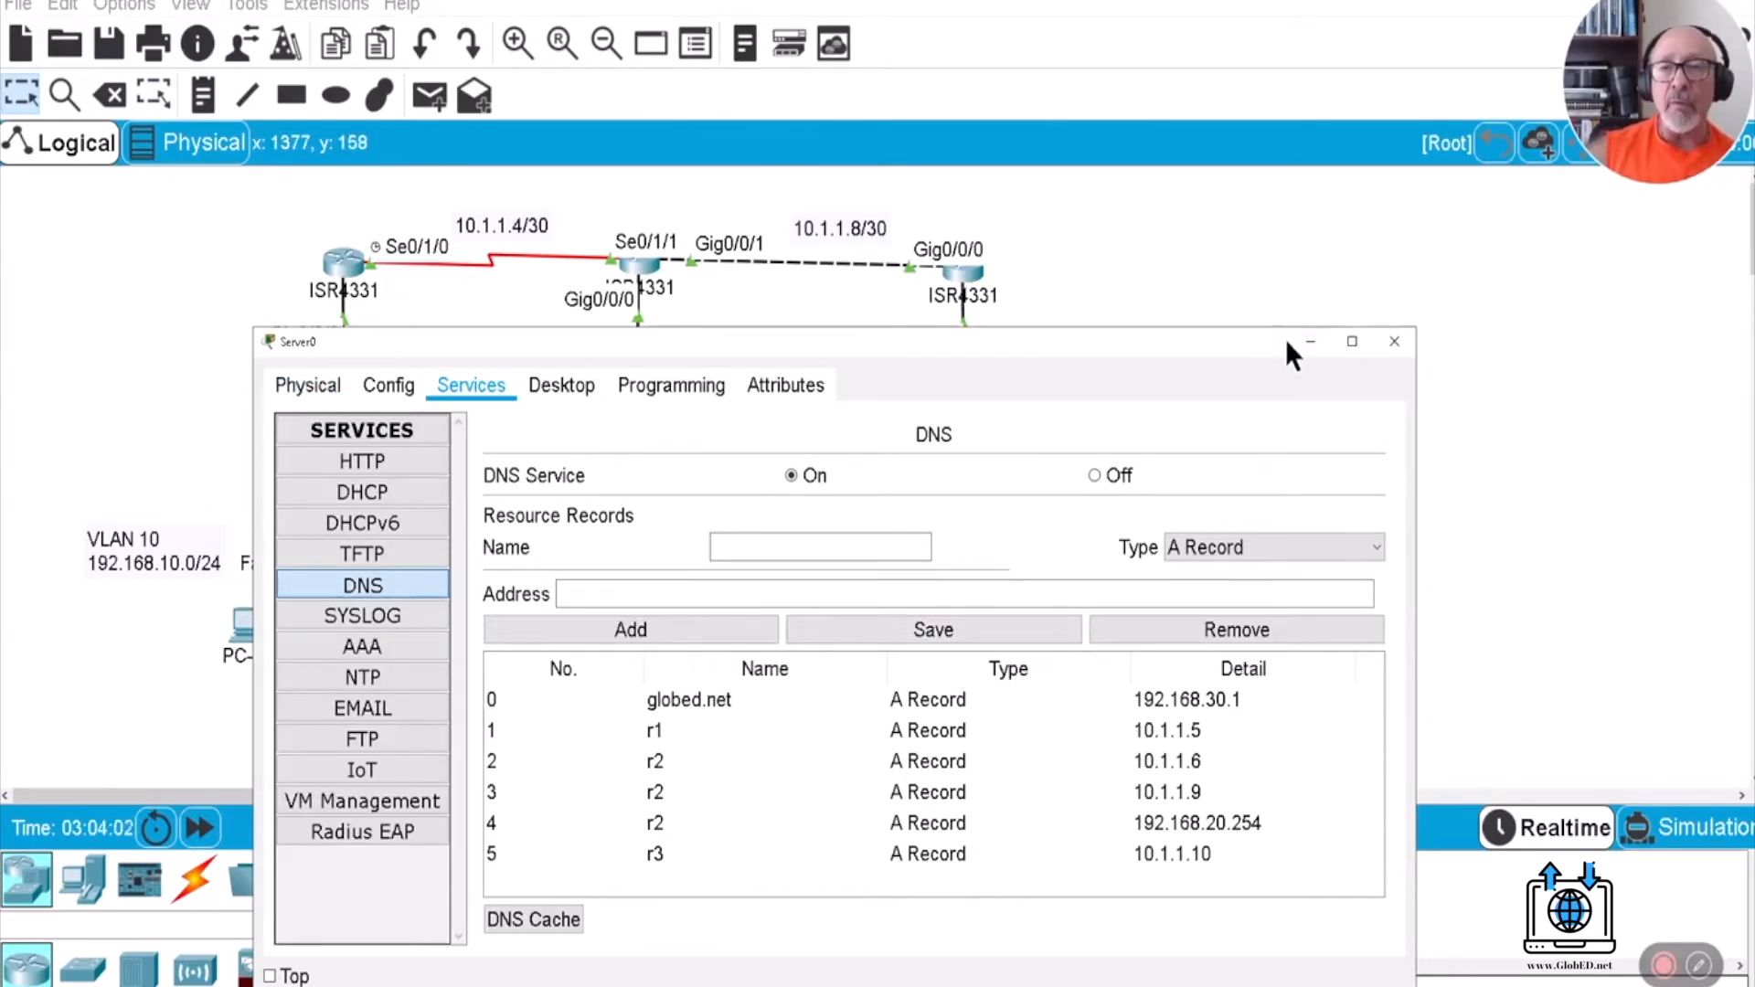
{"action": "left_click", "coordinate": [1311, 343]}
{"action": "left_click", "coordinate": [639, 267]}
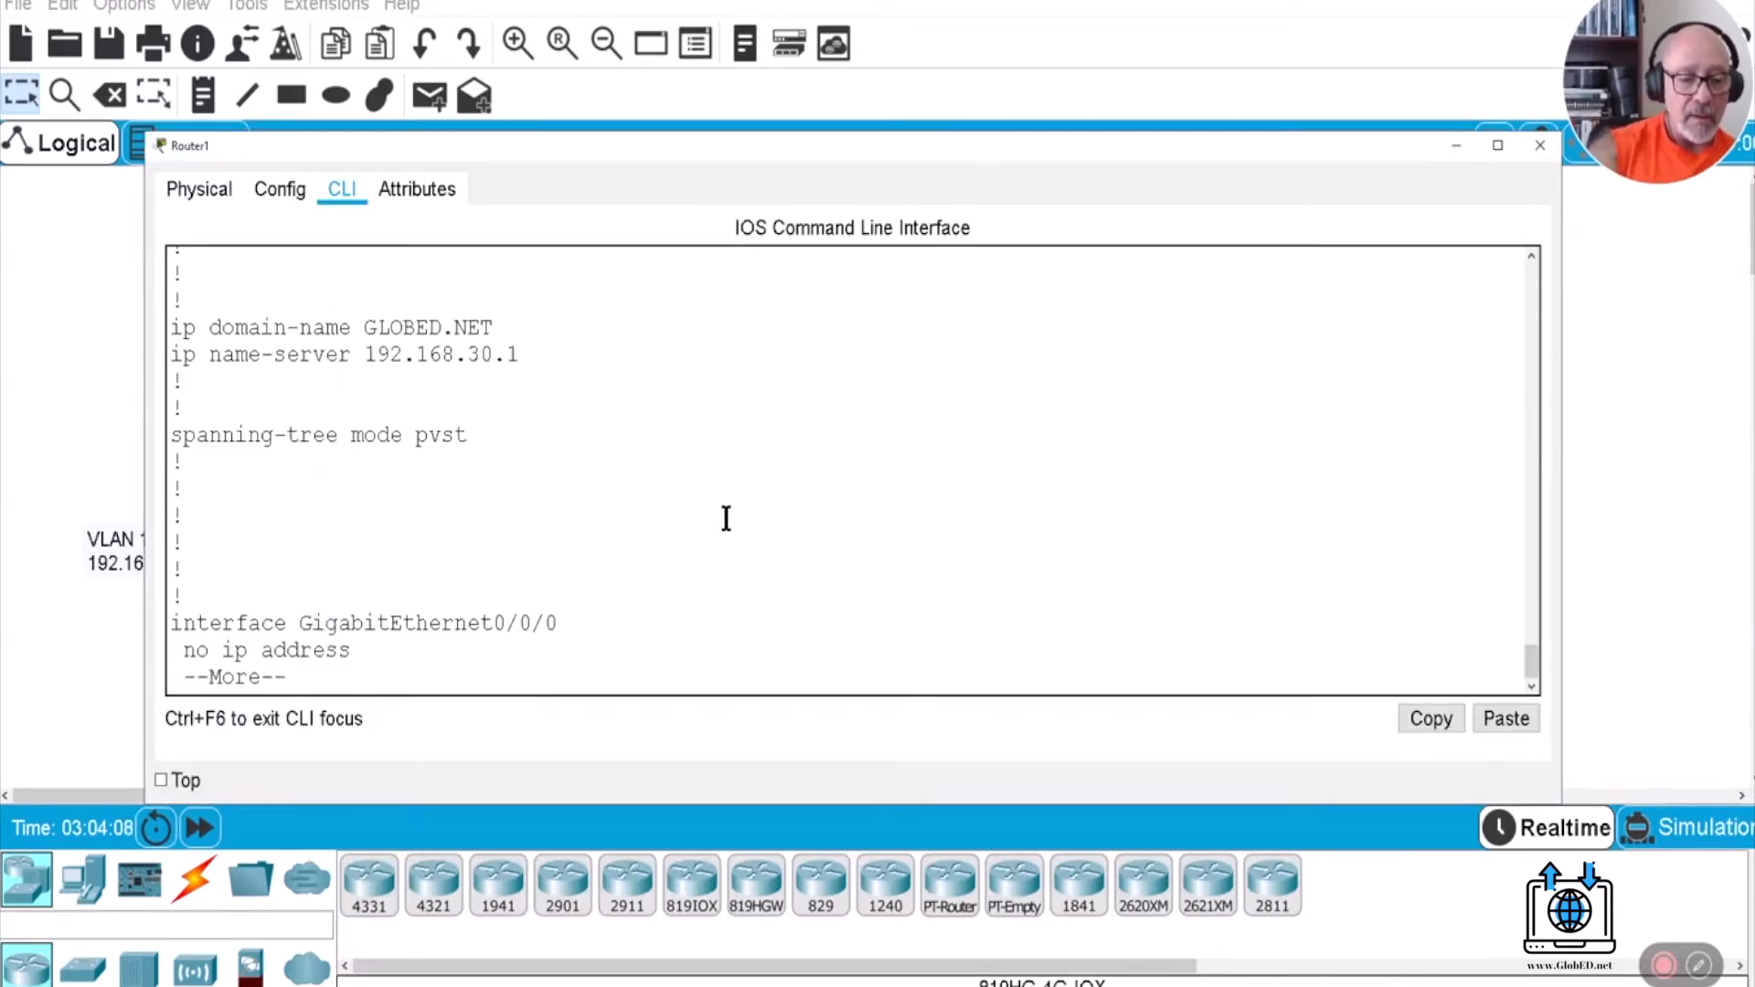
{"action": "type", "text": "q"}
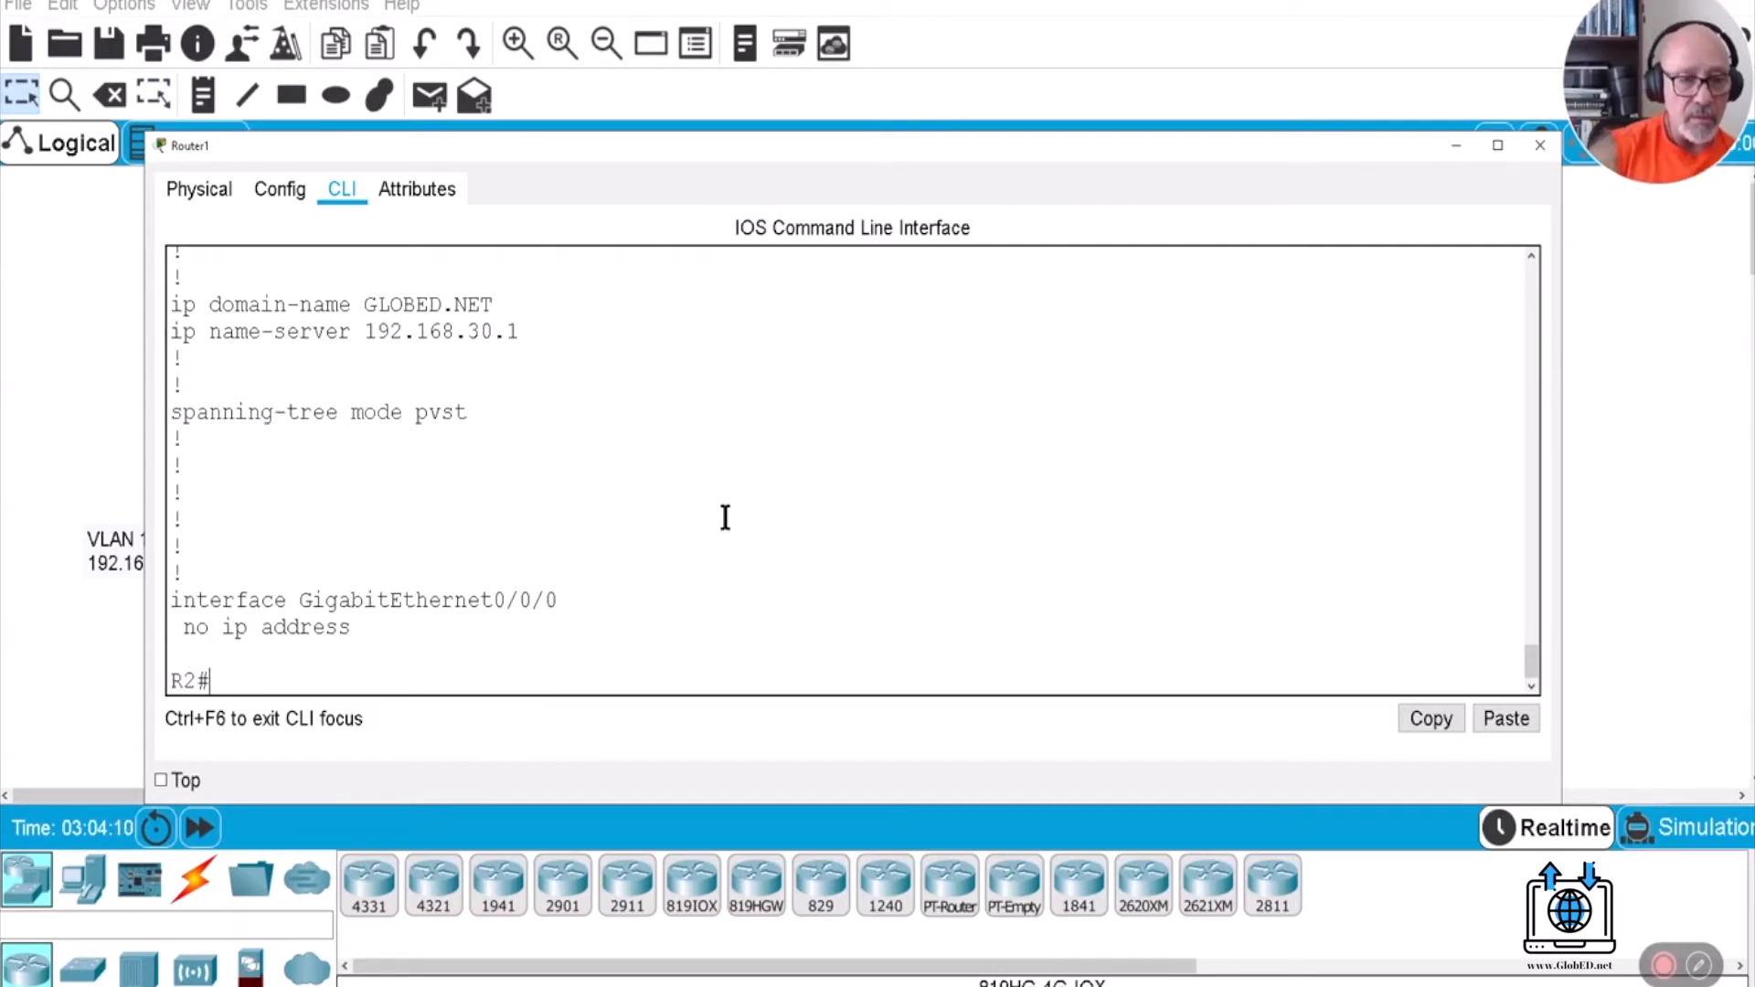
Ping R1 by name from R2 and inspect the domain server address in the output.
{"action": "type", "text": "PING R"}
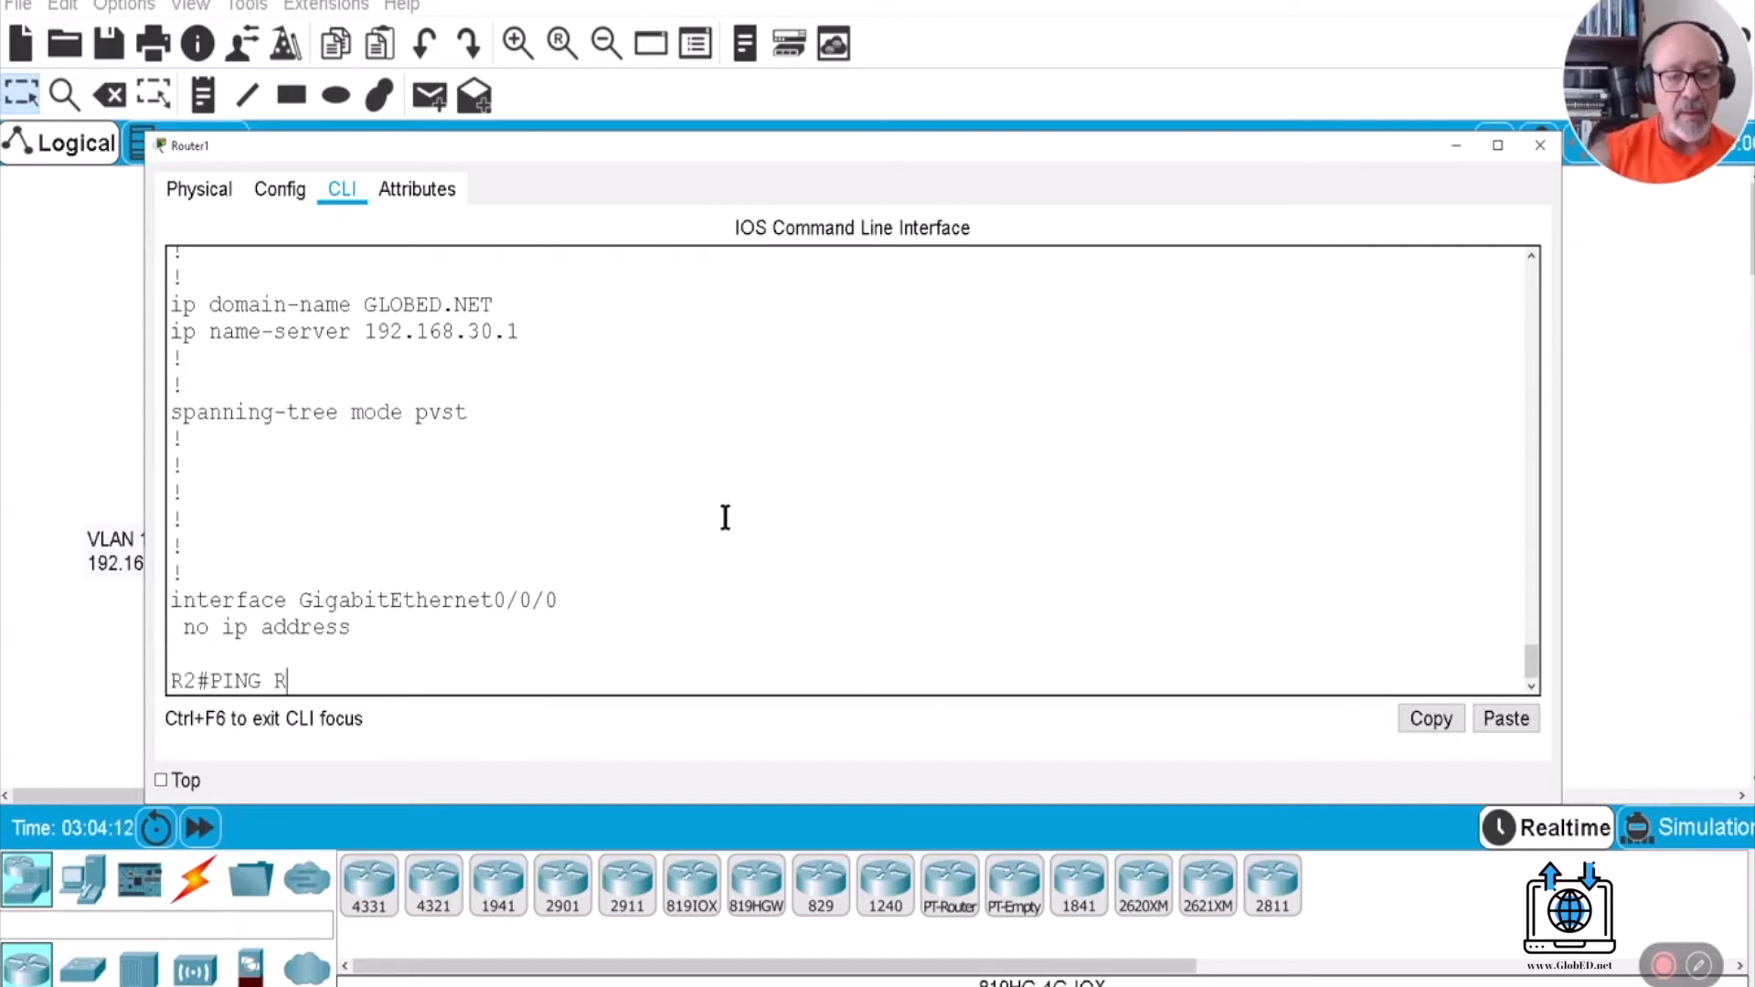
{"action": "type", "text": "1"}
{"action": "key", "text": "Return"}
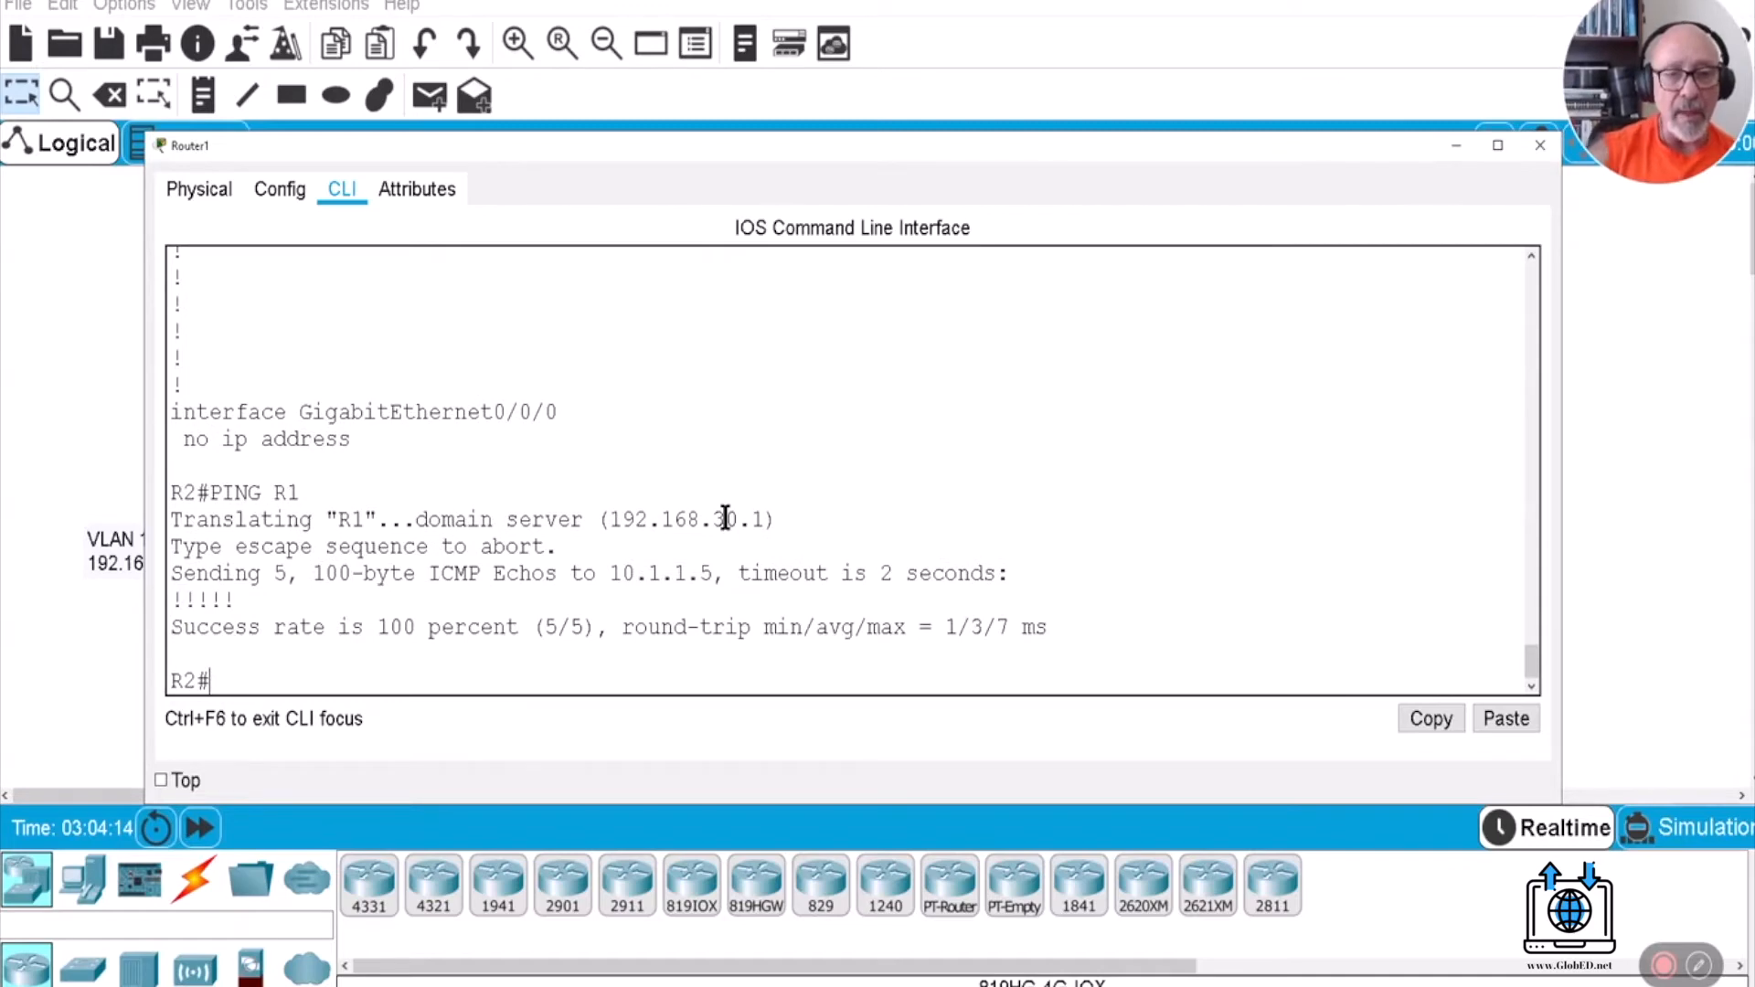
{"action": "left_click_drag", "start_coordinate": [599, 520], "coordinate": [788, 514]}
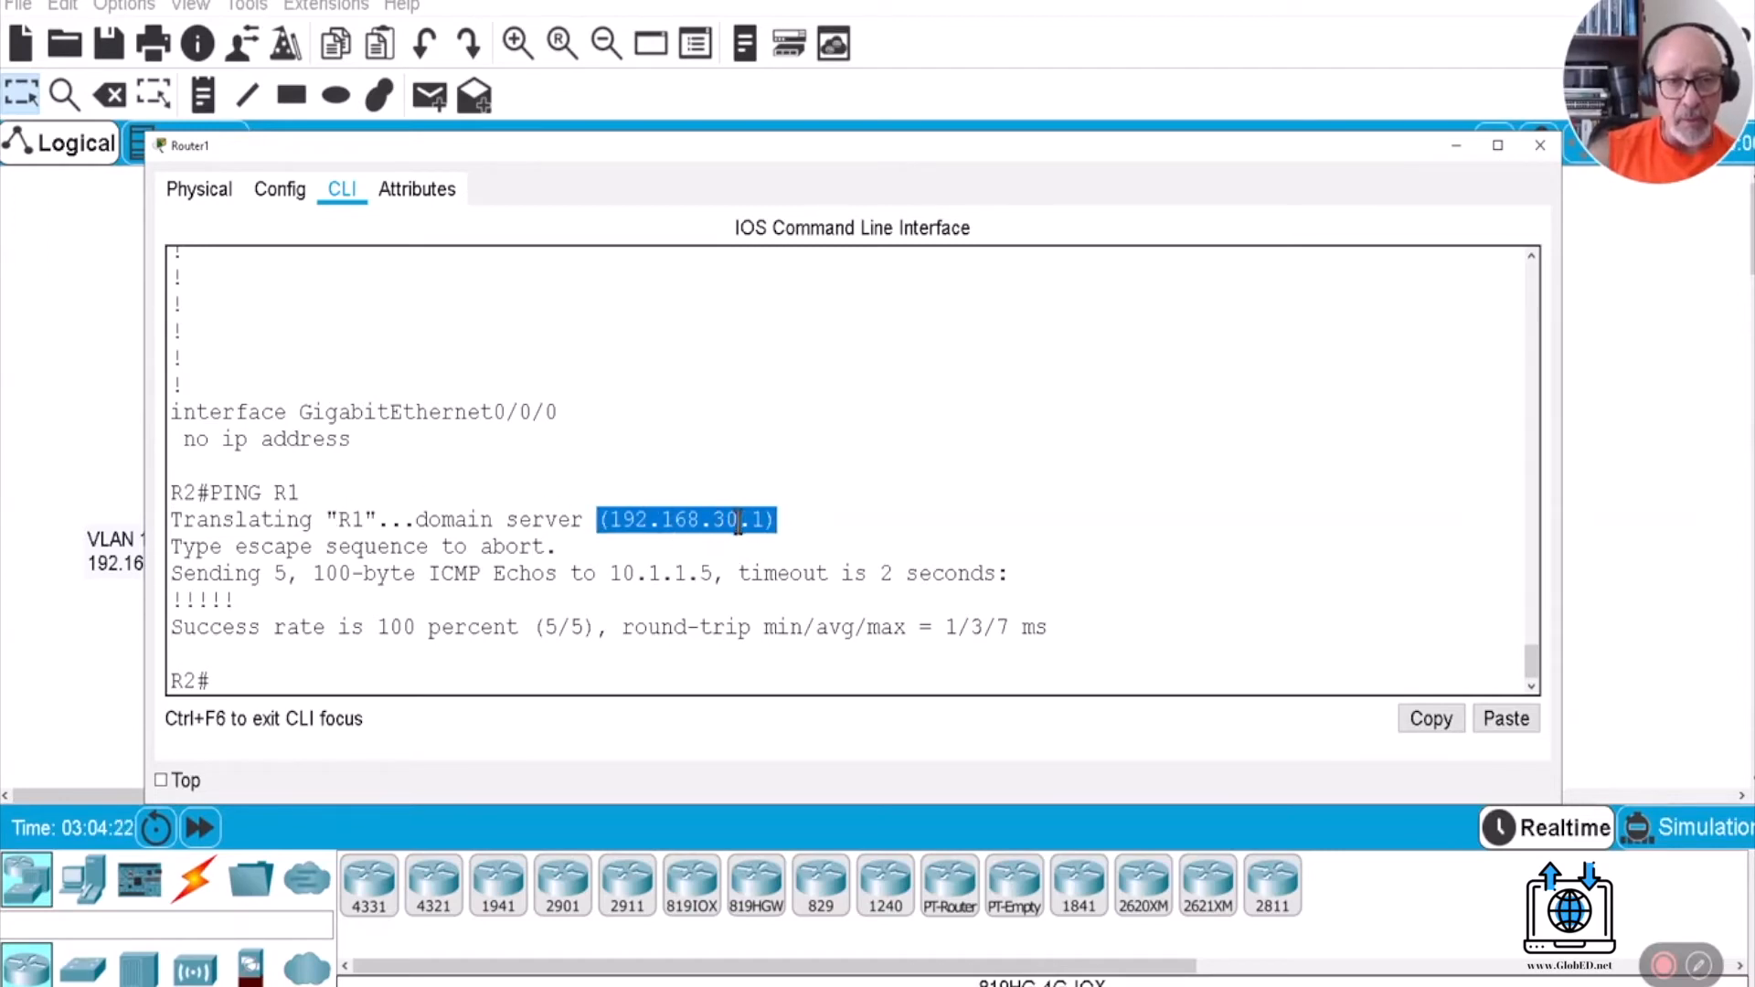
{"action": "left_click", "coordinate": [430, 668]}
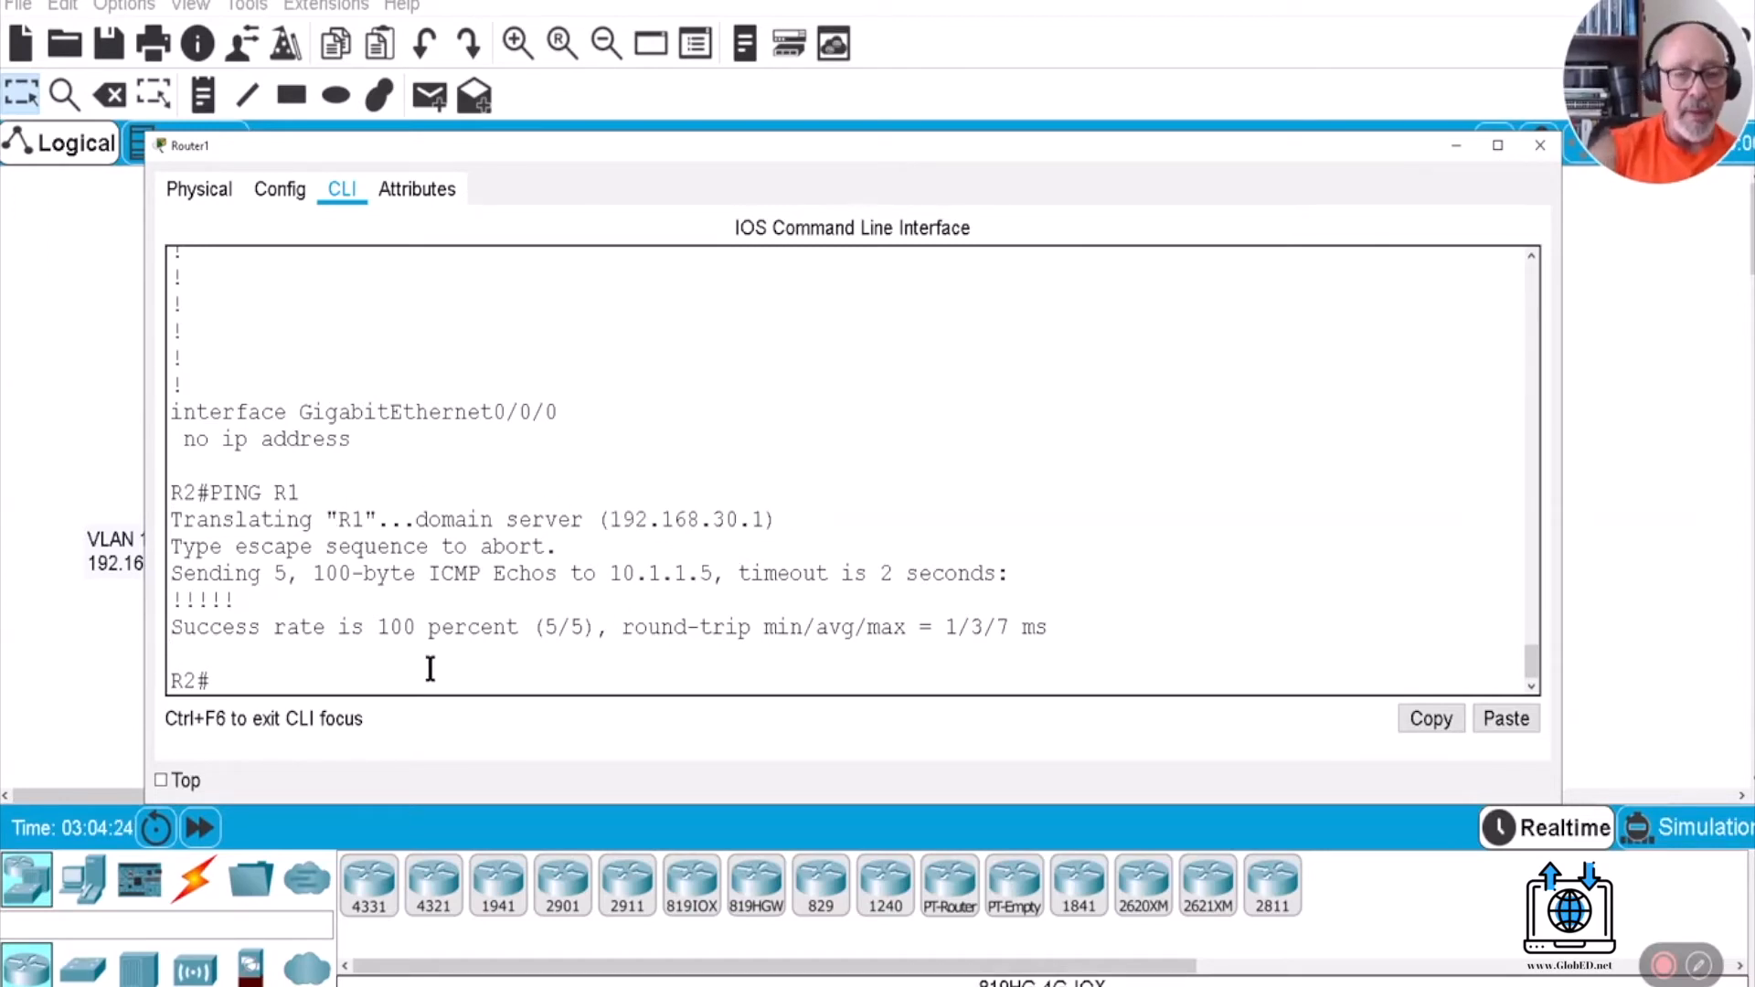
Ping R3 and R2 by name from router R2.
{"action": "type", "text": "PING R3"}
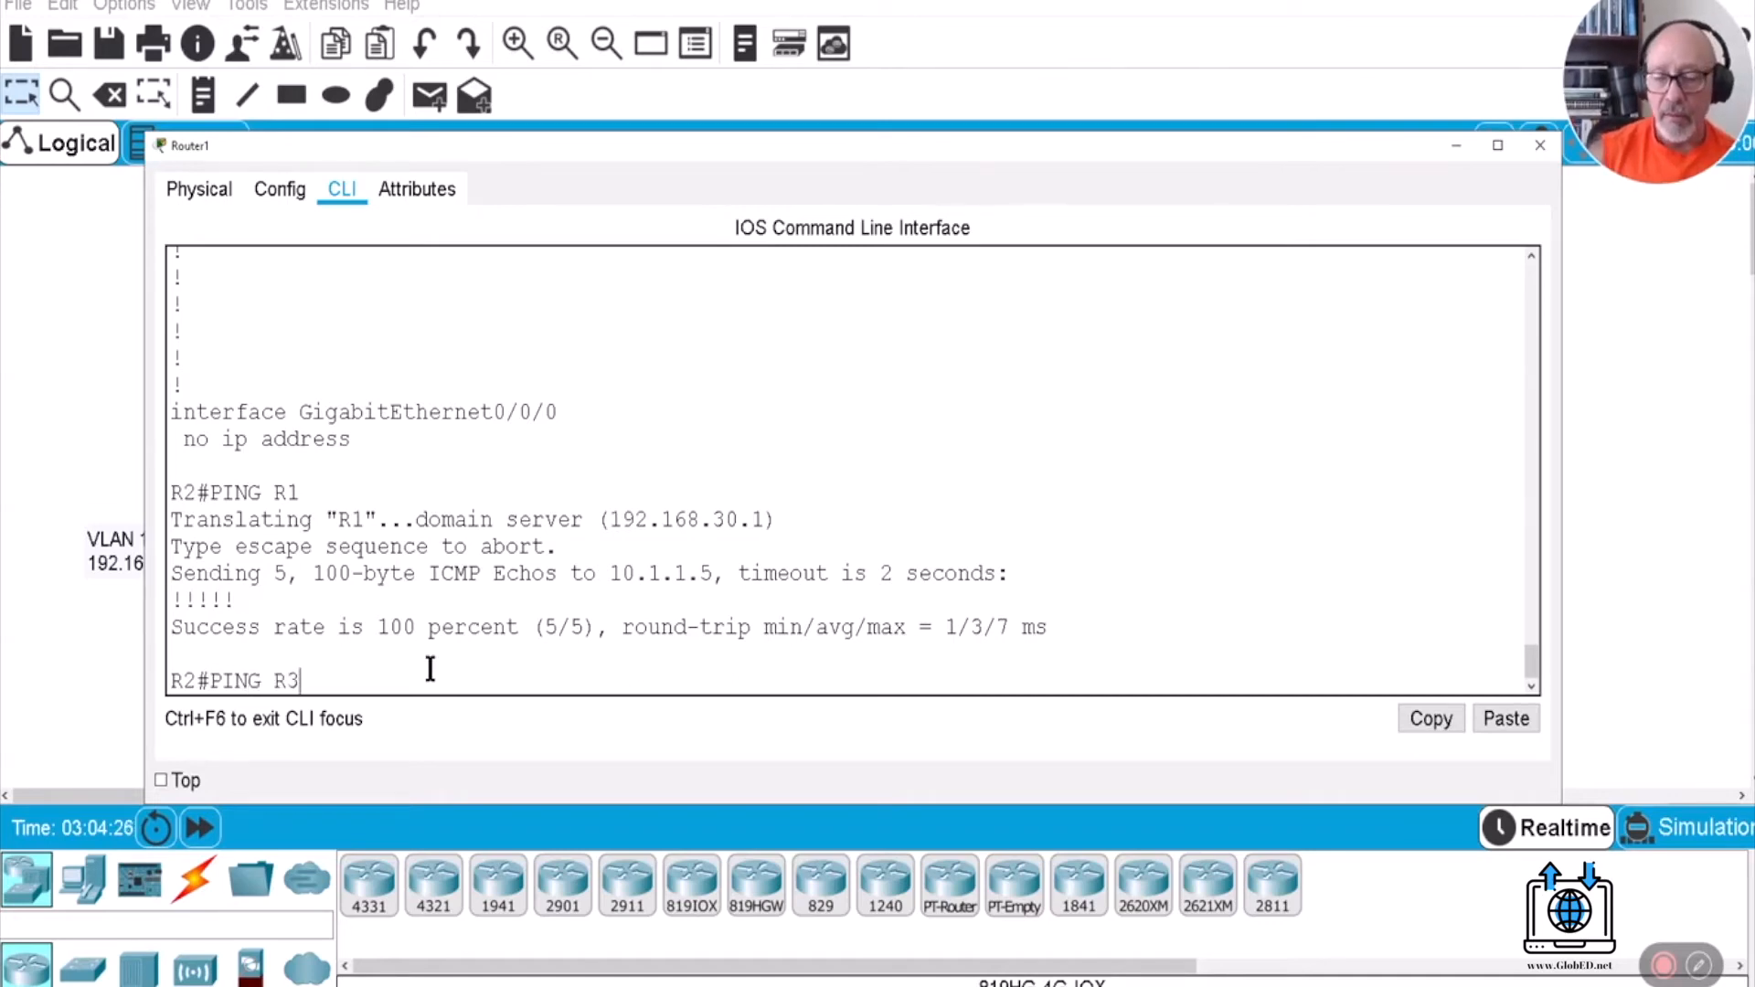
{"action": "key", "text": "Return"}
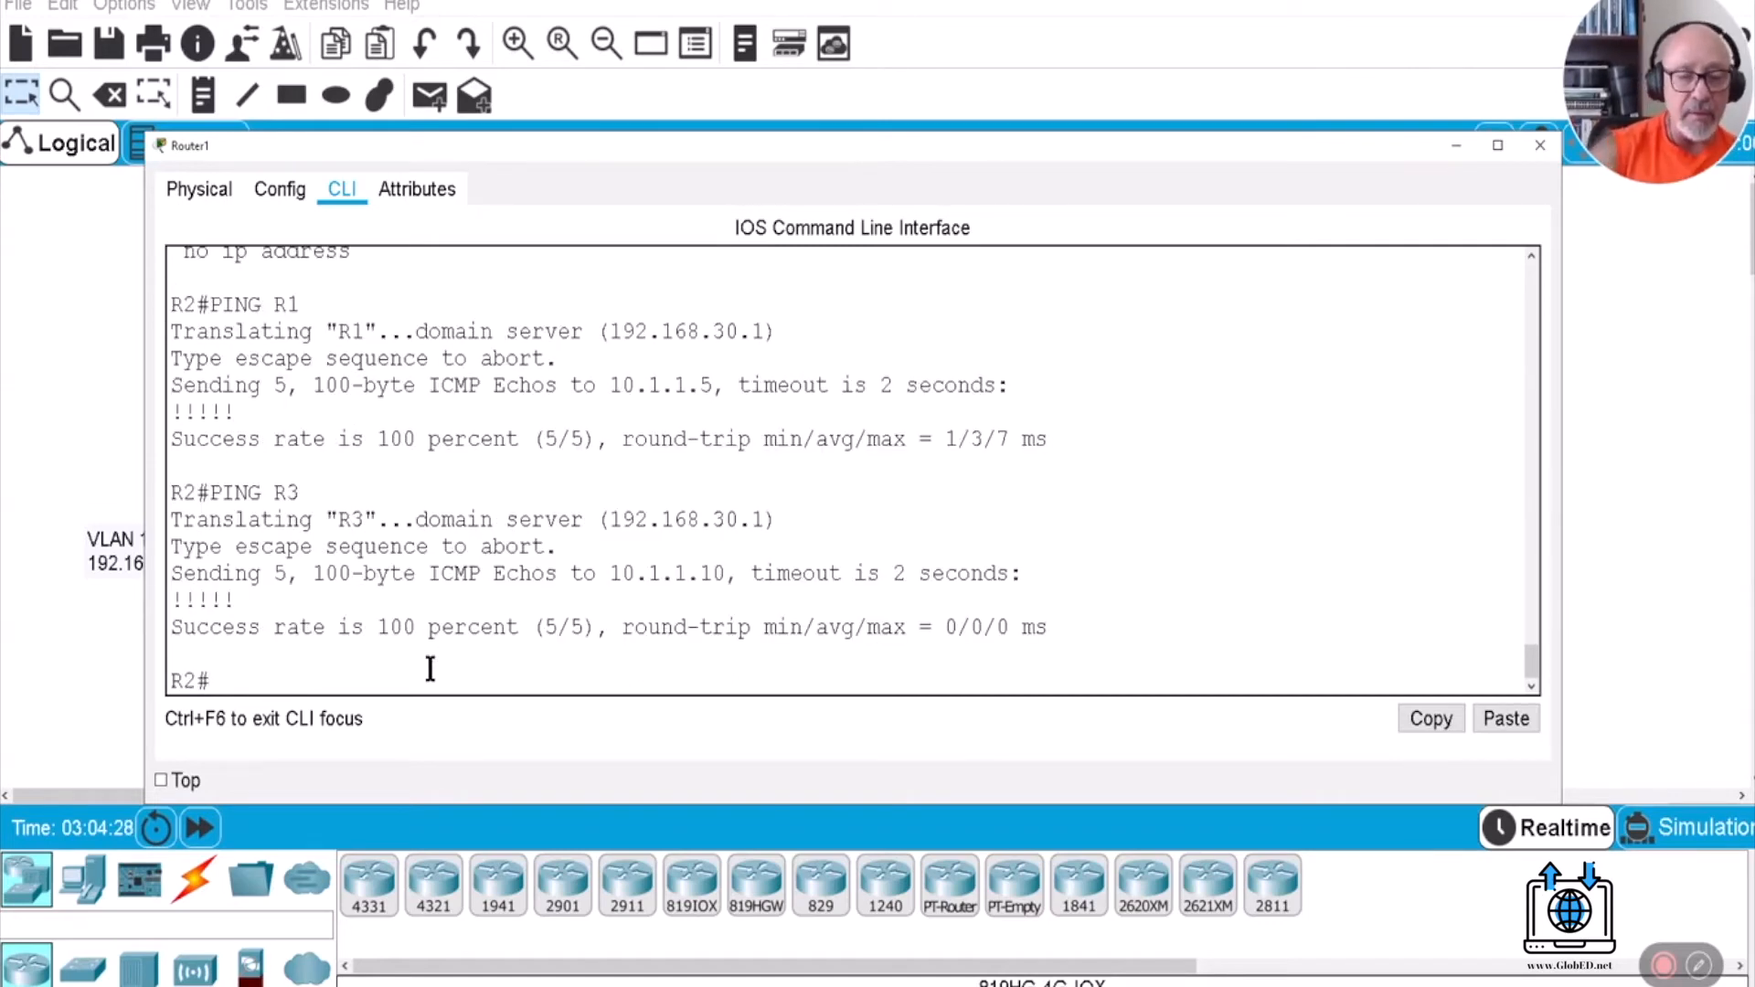
{"action": "type", "text": "PING R"}
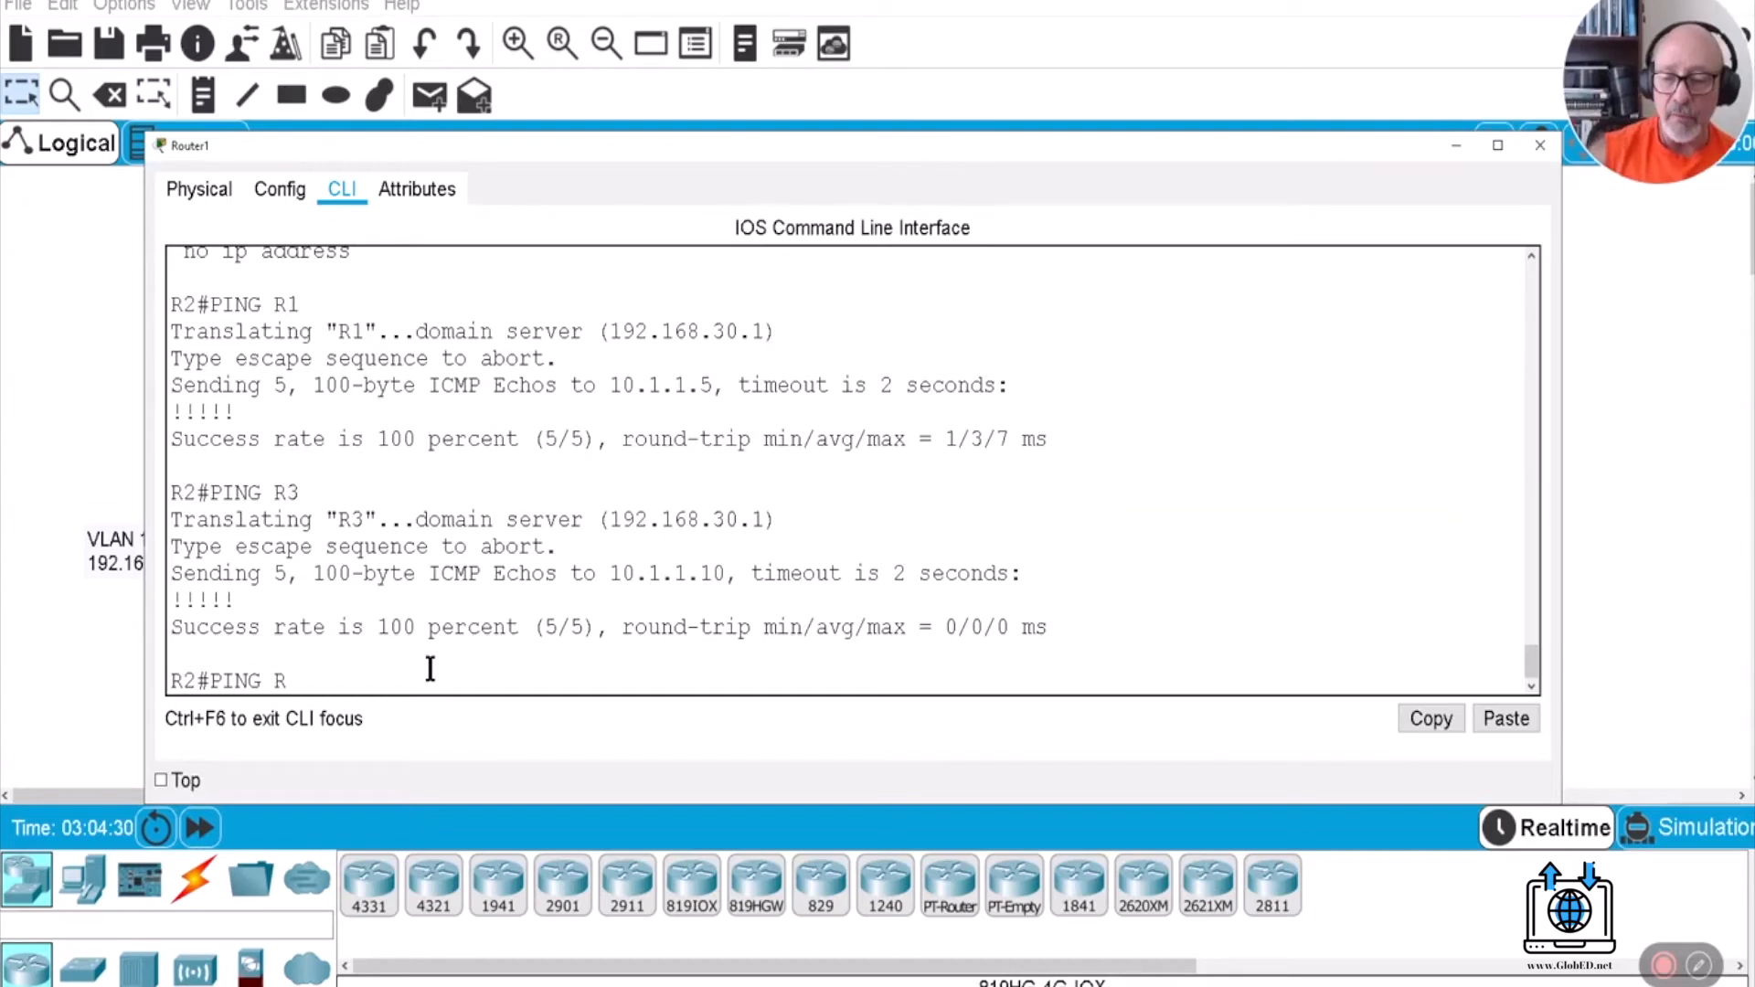
{"action": "type", "text": "2"}
{"action": "key", "text": "Return"}
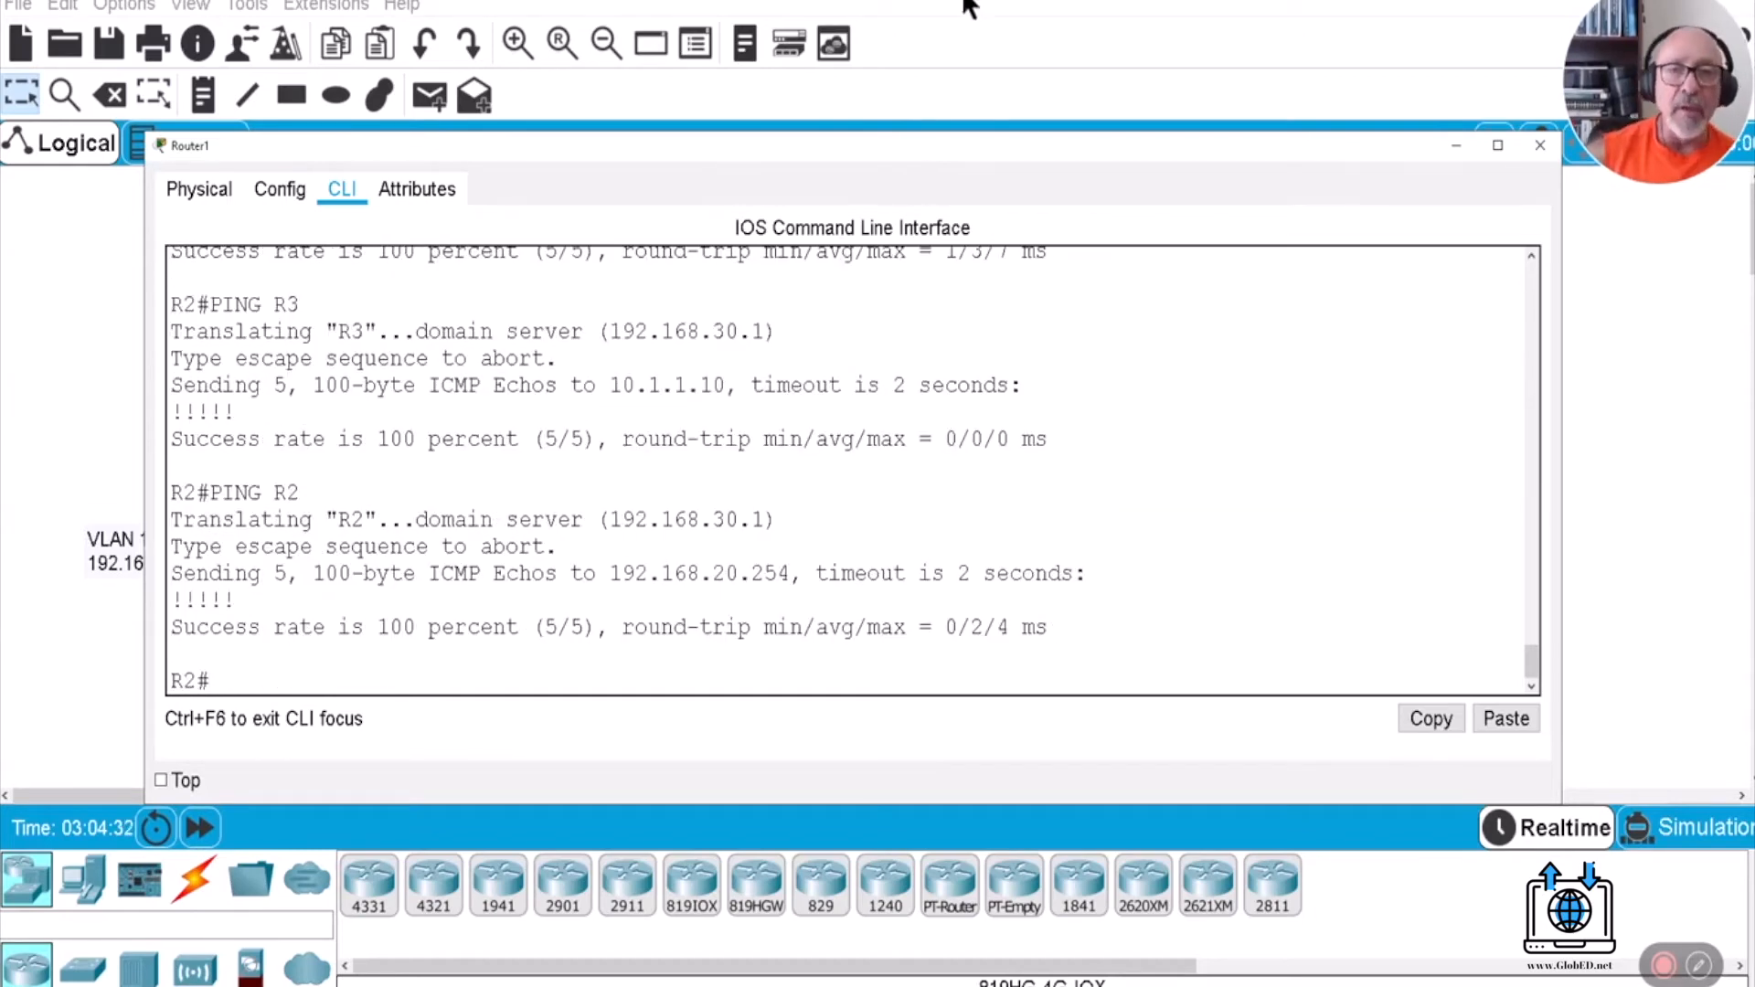
Minimize the router's window and open the web browser on the DNS/WWW server, ready for a URL.
{"action": "left_click_drag", "start_coordinate": [903, 135], "coordinate": [907, 95]}
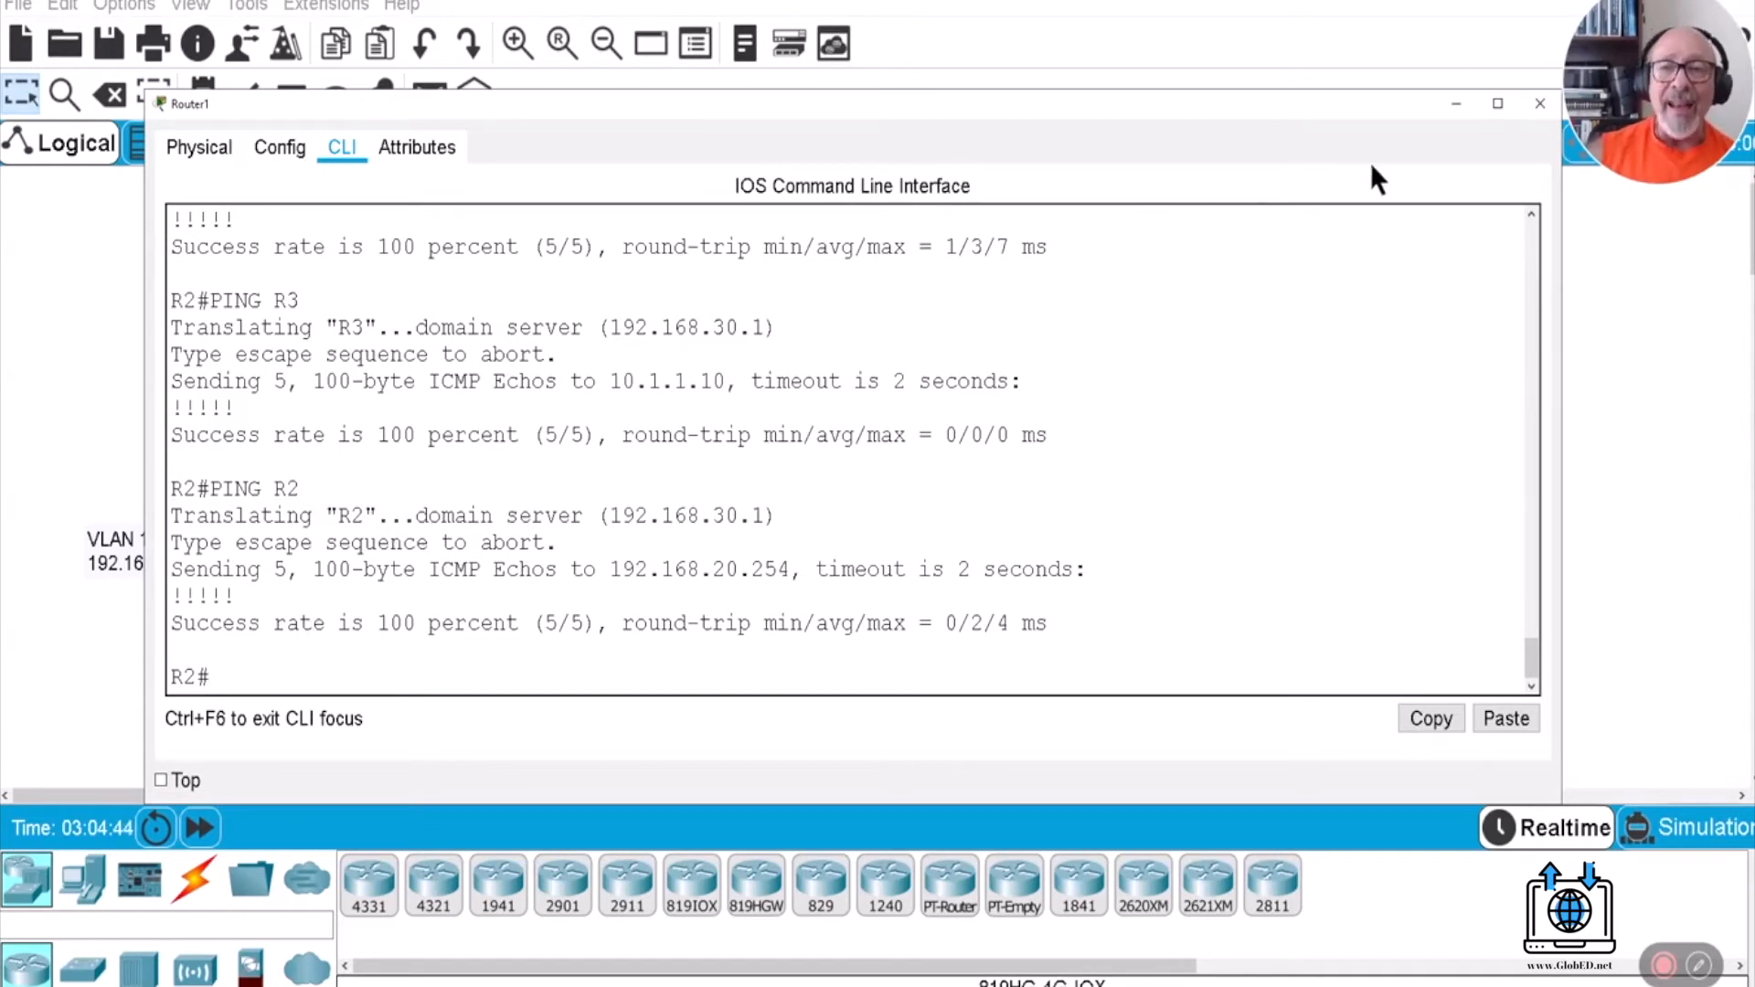
{"action": "left_click", "coordinate": [1454, 104]}
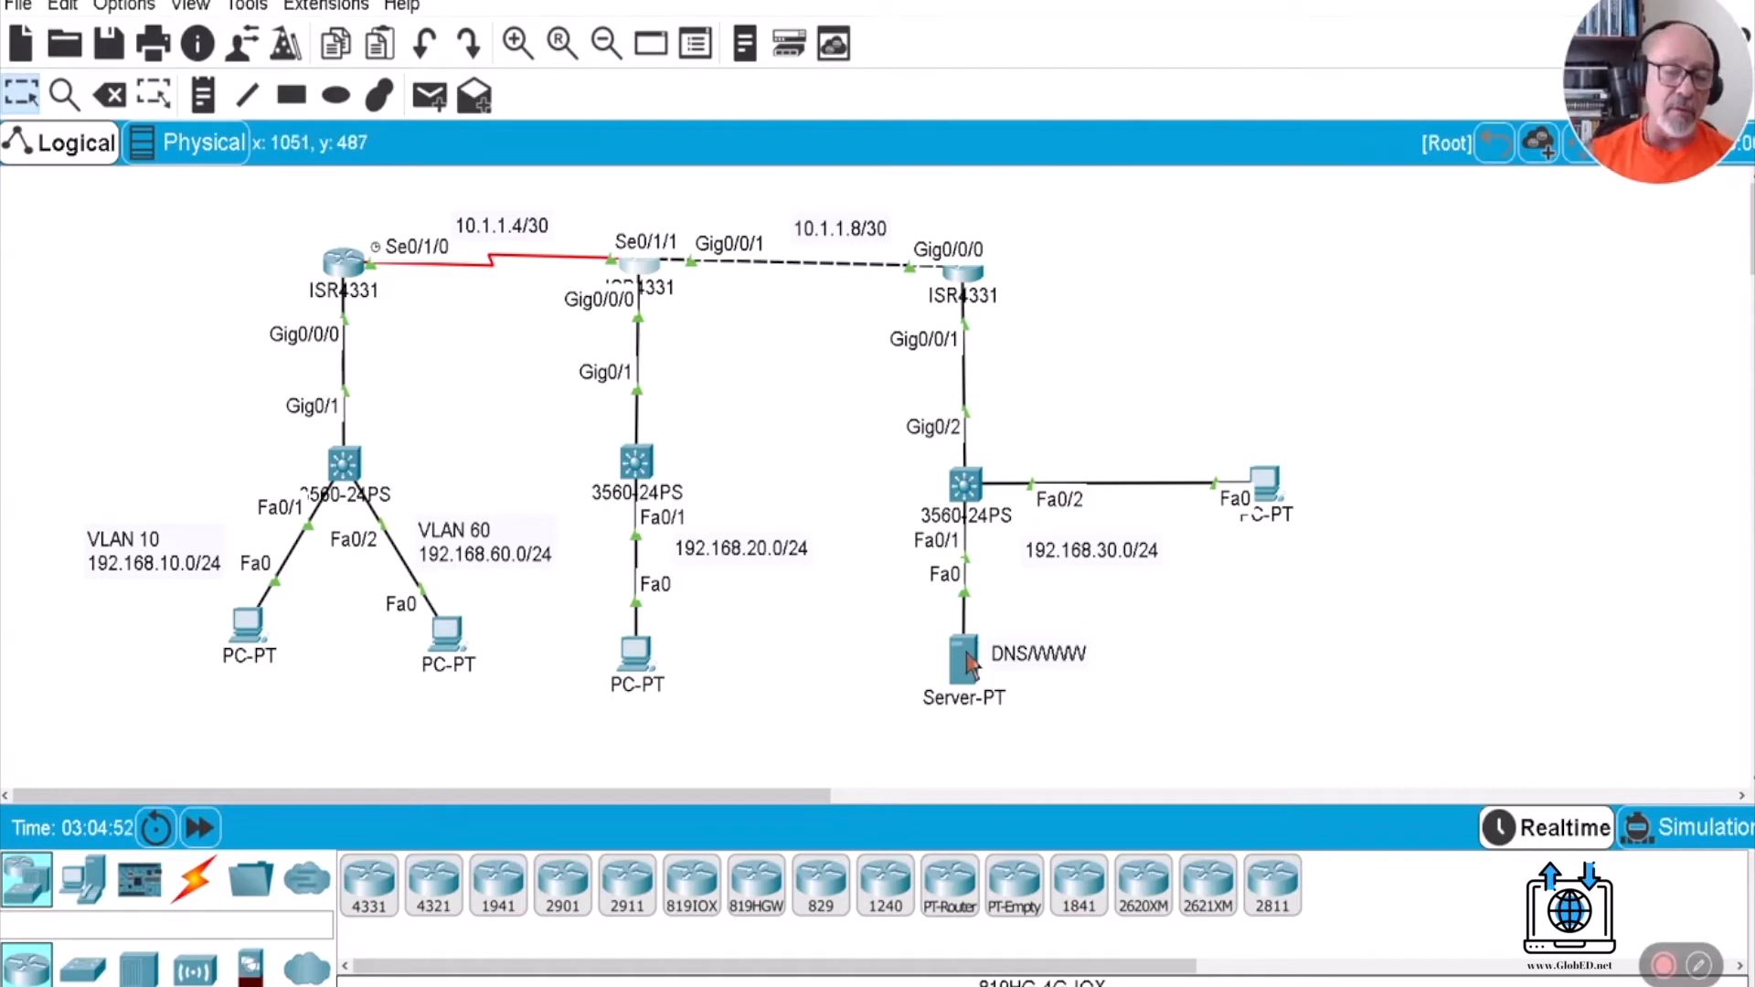
{"action": "mouse_move", "coordinate": [970, 665]}
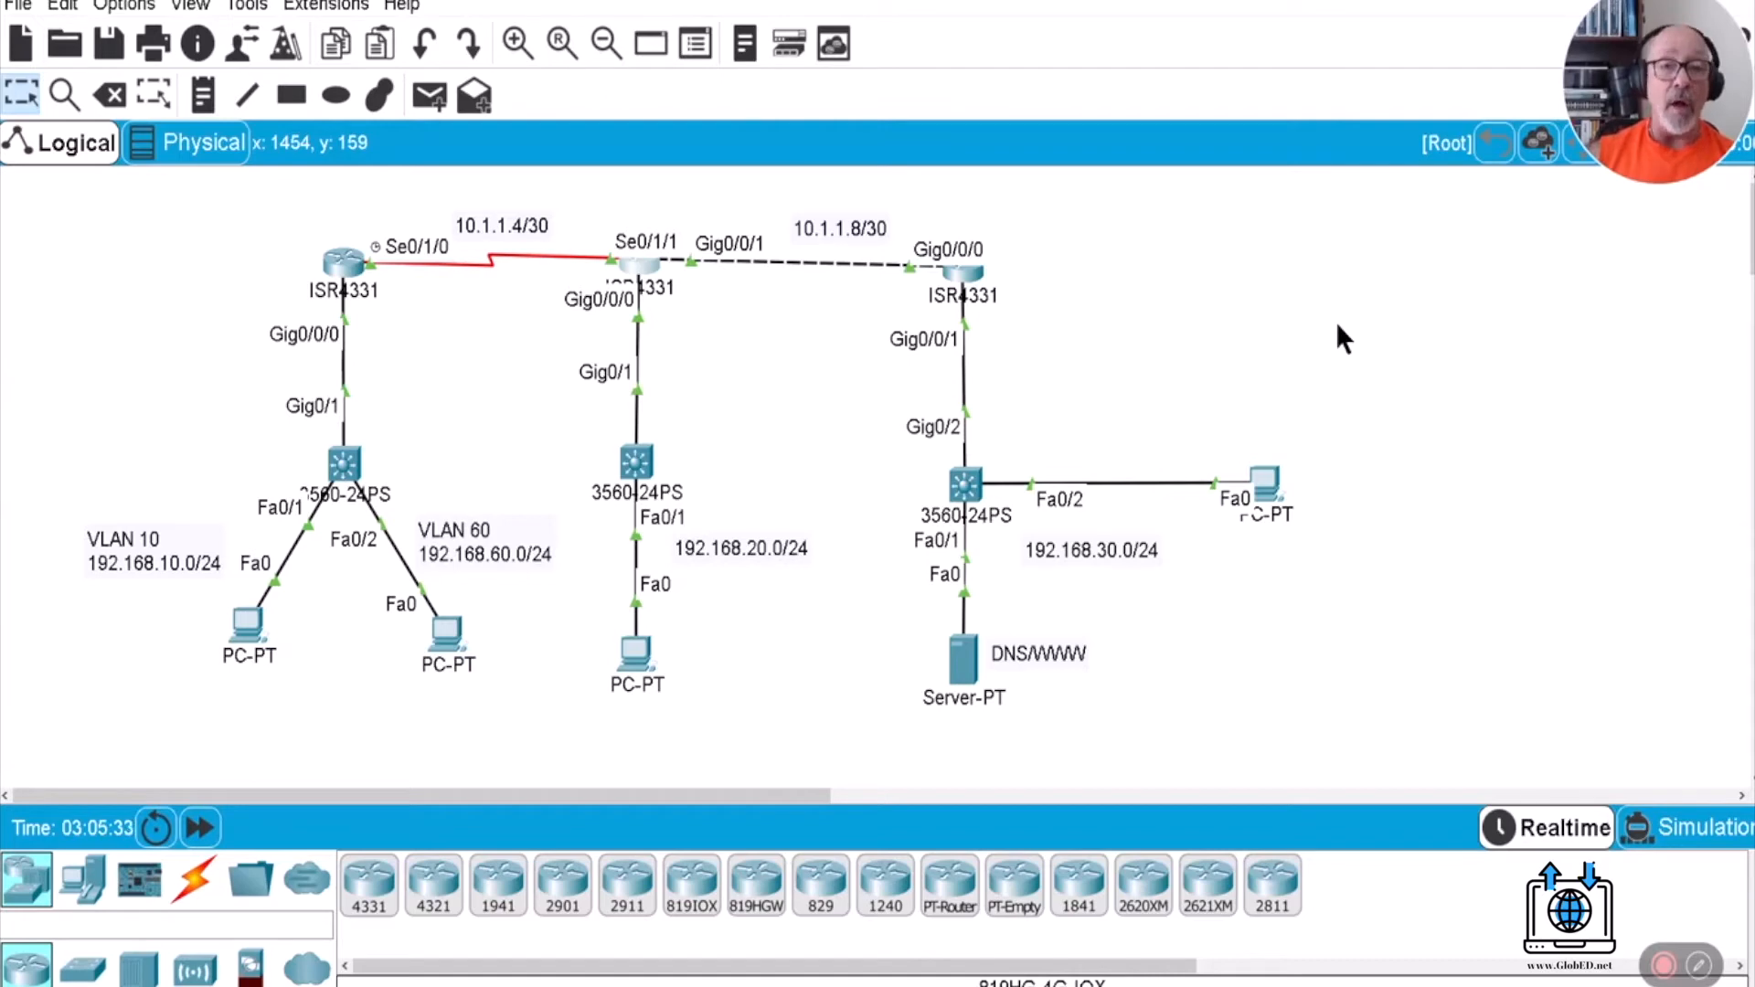
{"action": "left_click", "coordinate": [965, 674]}
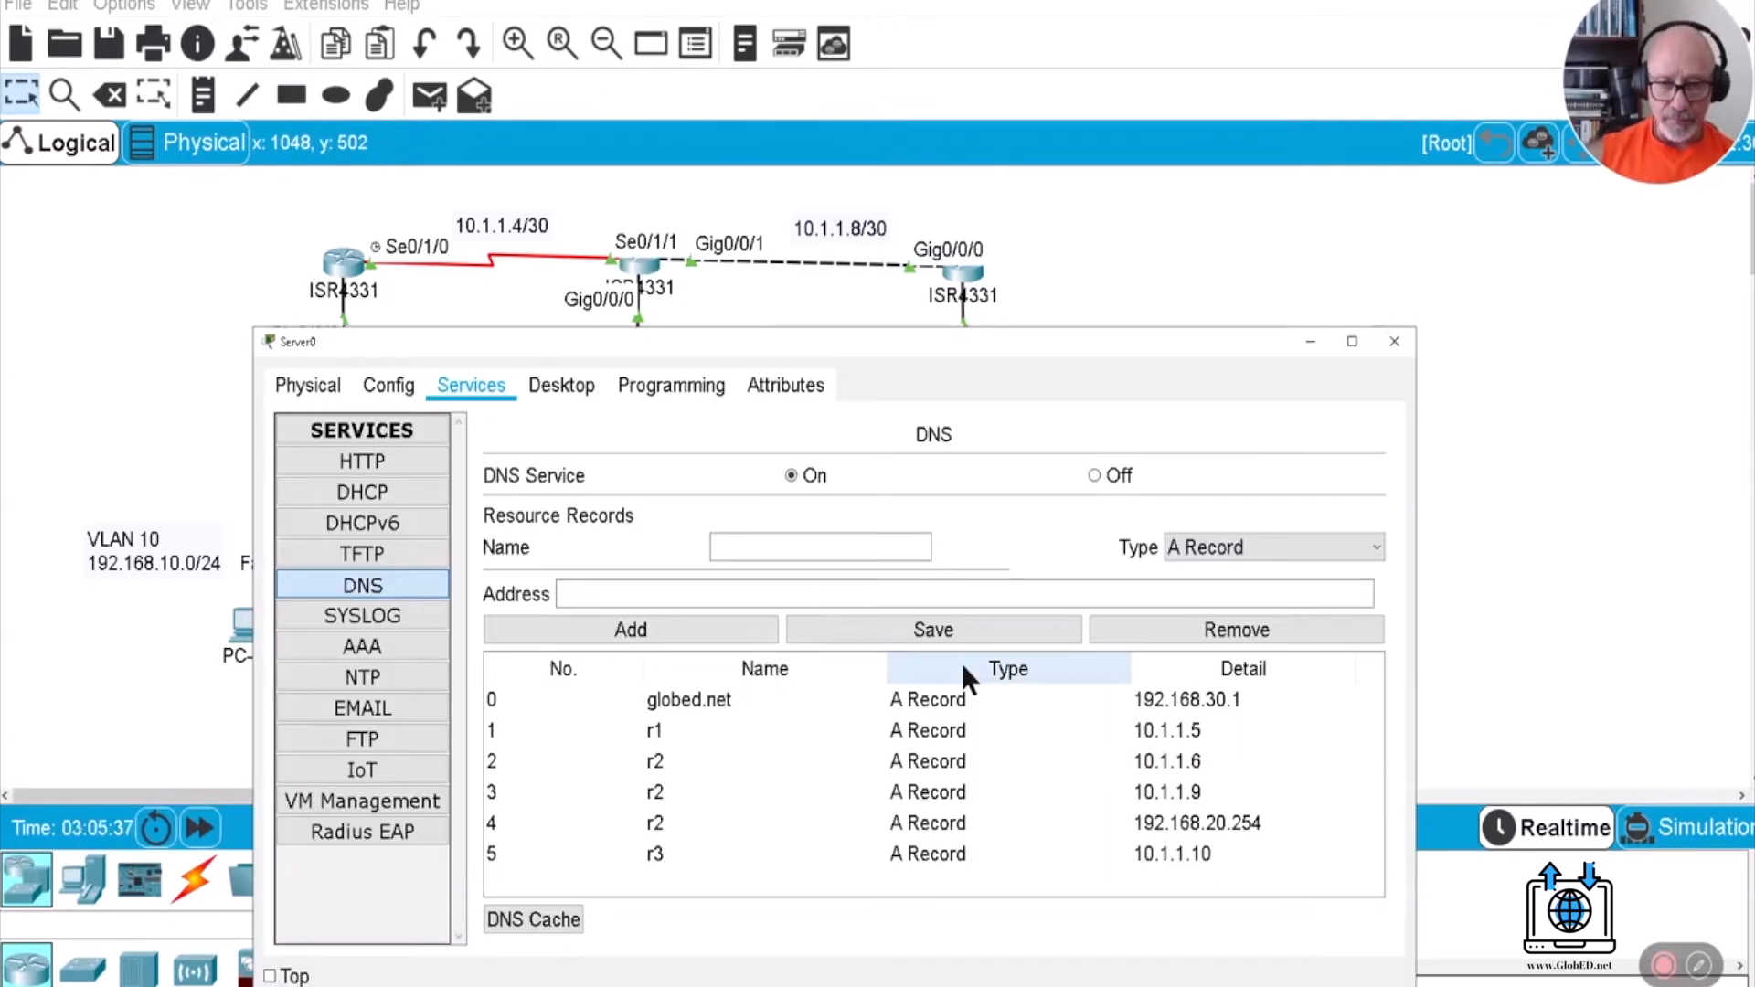
{"action": "left_click", "coordinate": [562, 385]}
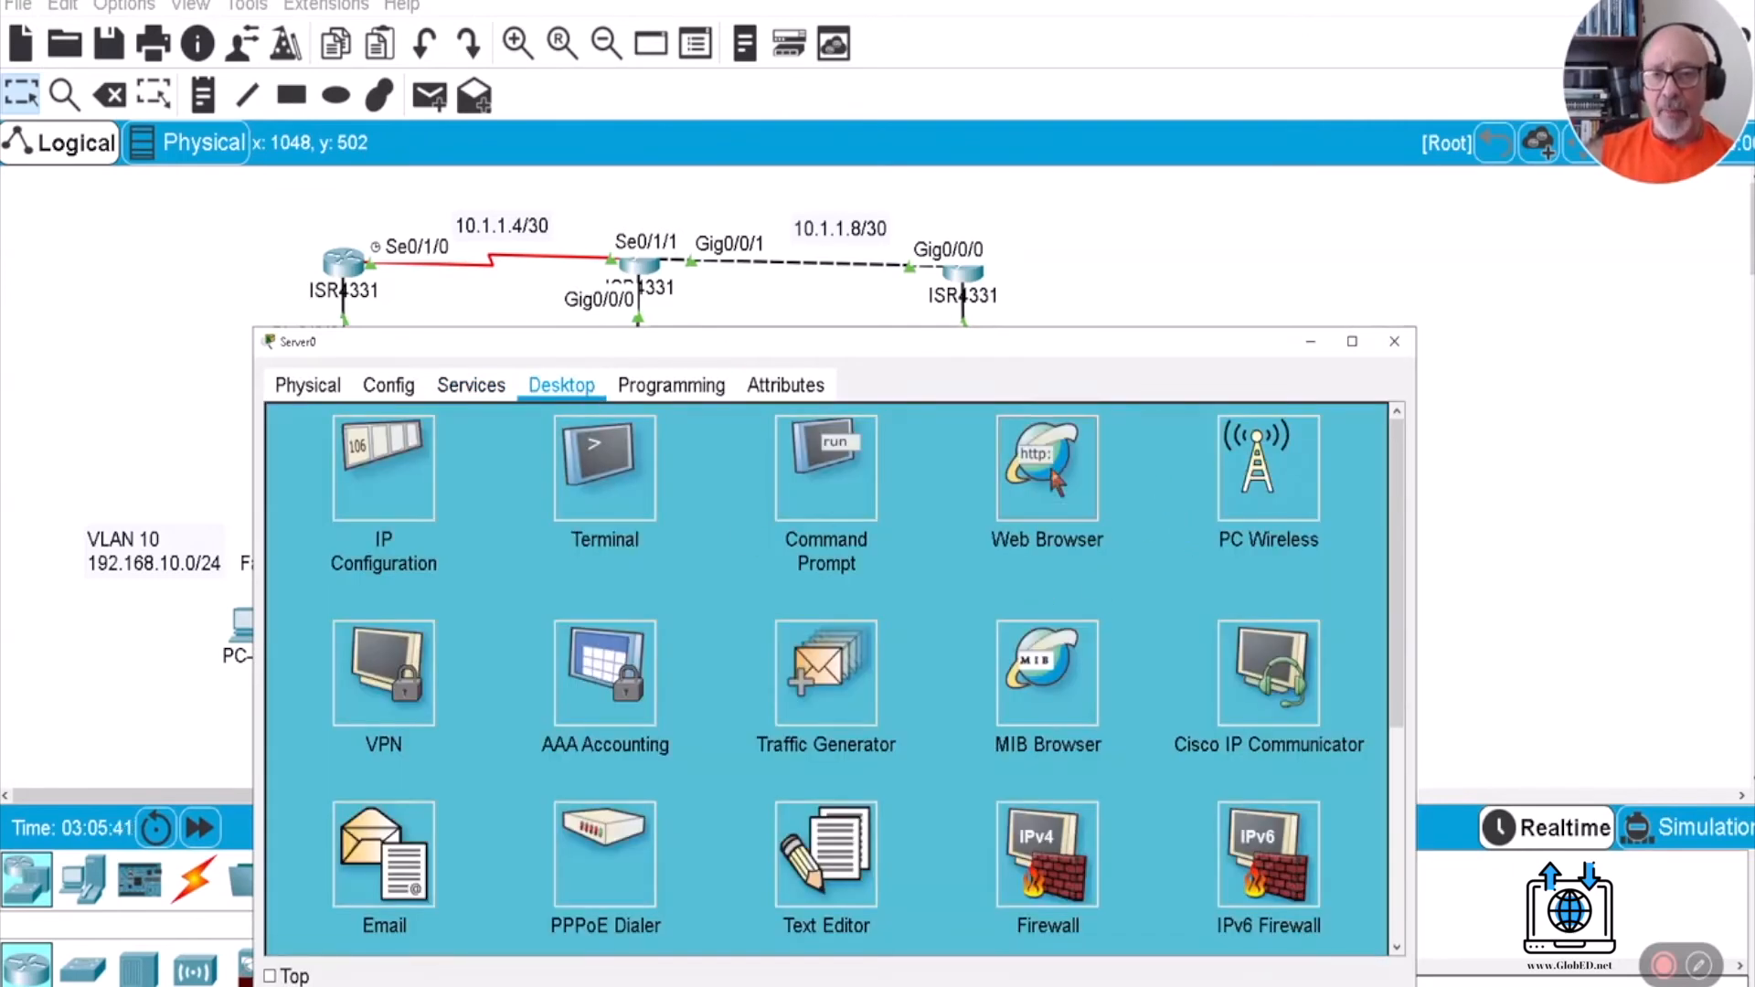
{"action": "left_click", "coordinate": [1056, 480]}
{"action": "left_click_drag", "start_coordinate": [983, 341], "coordinate": [969, 208]}
{"action": "left_click", "coordinate": [818, 322]}
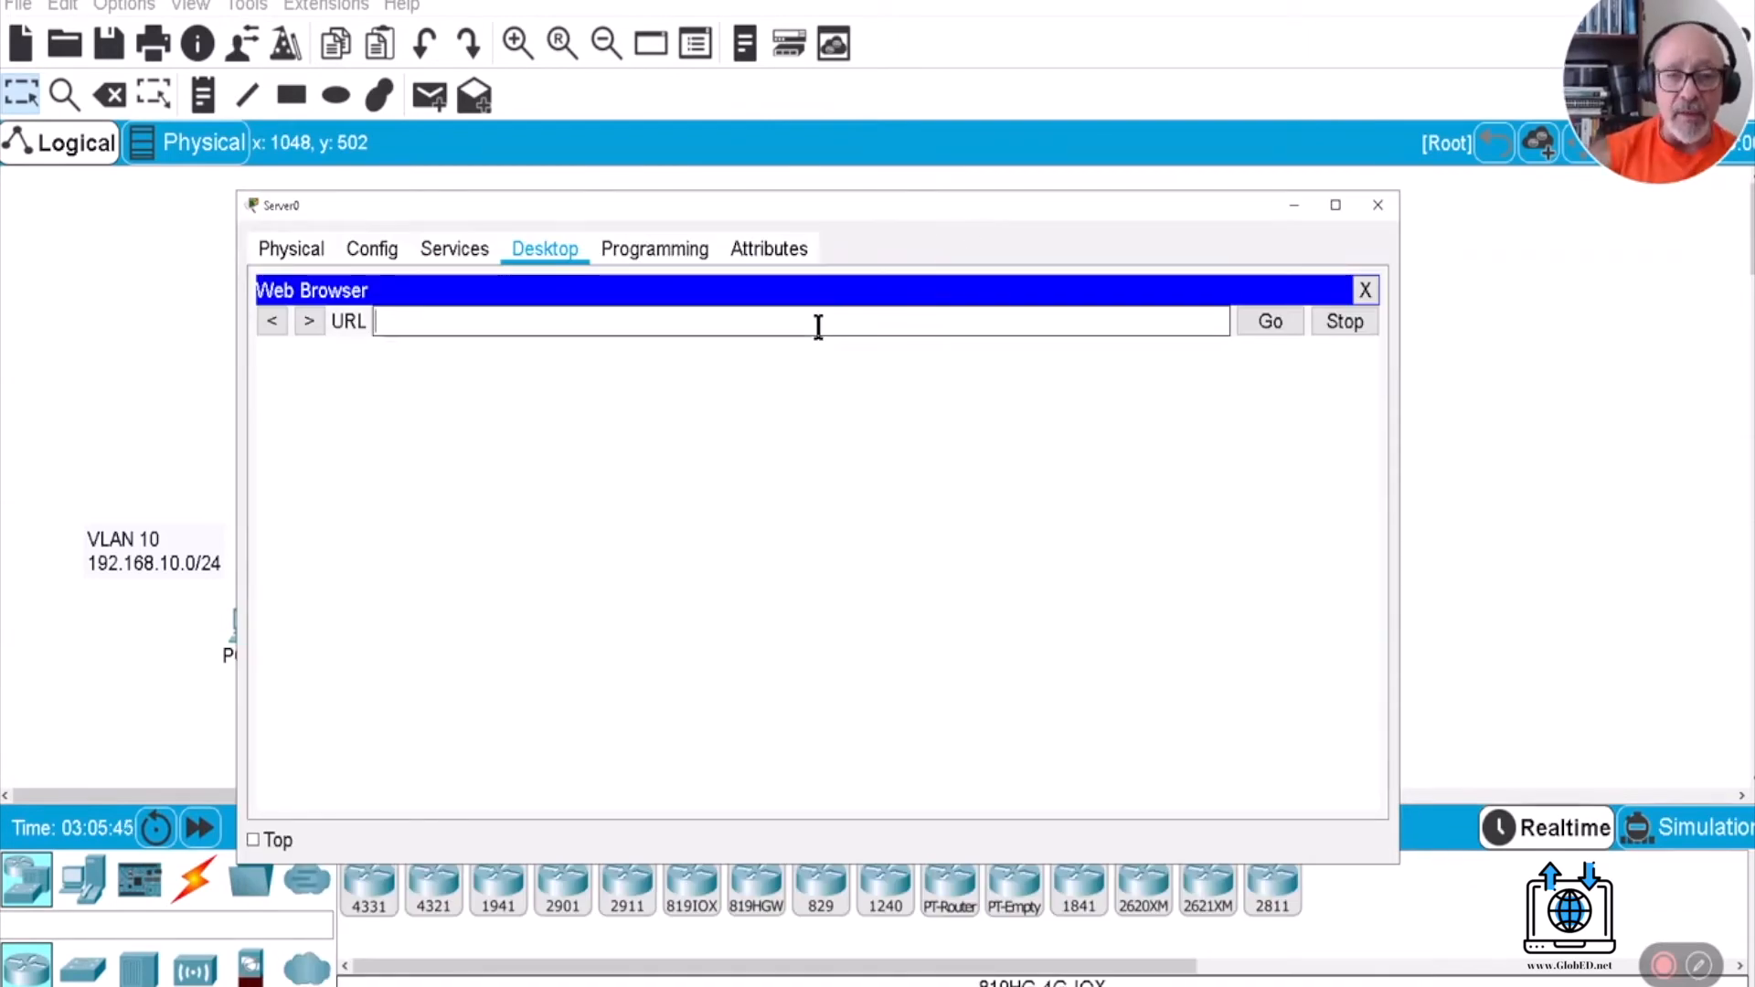
{"action": "type", "text": "WWW.GLOBED.NE"}
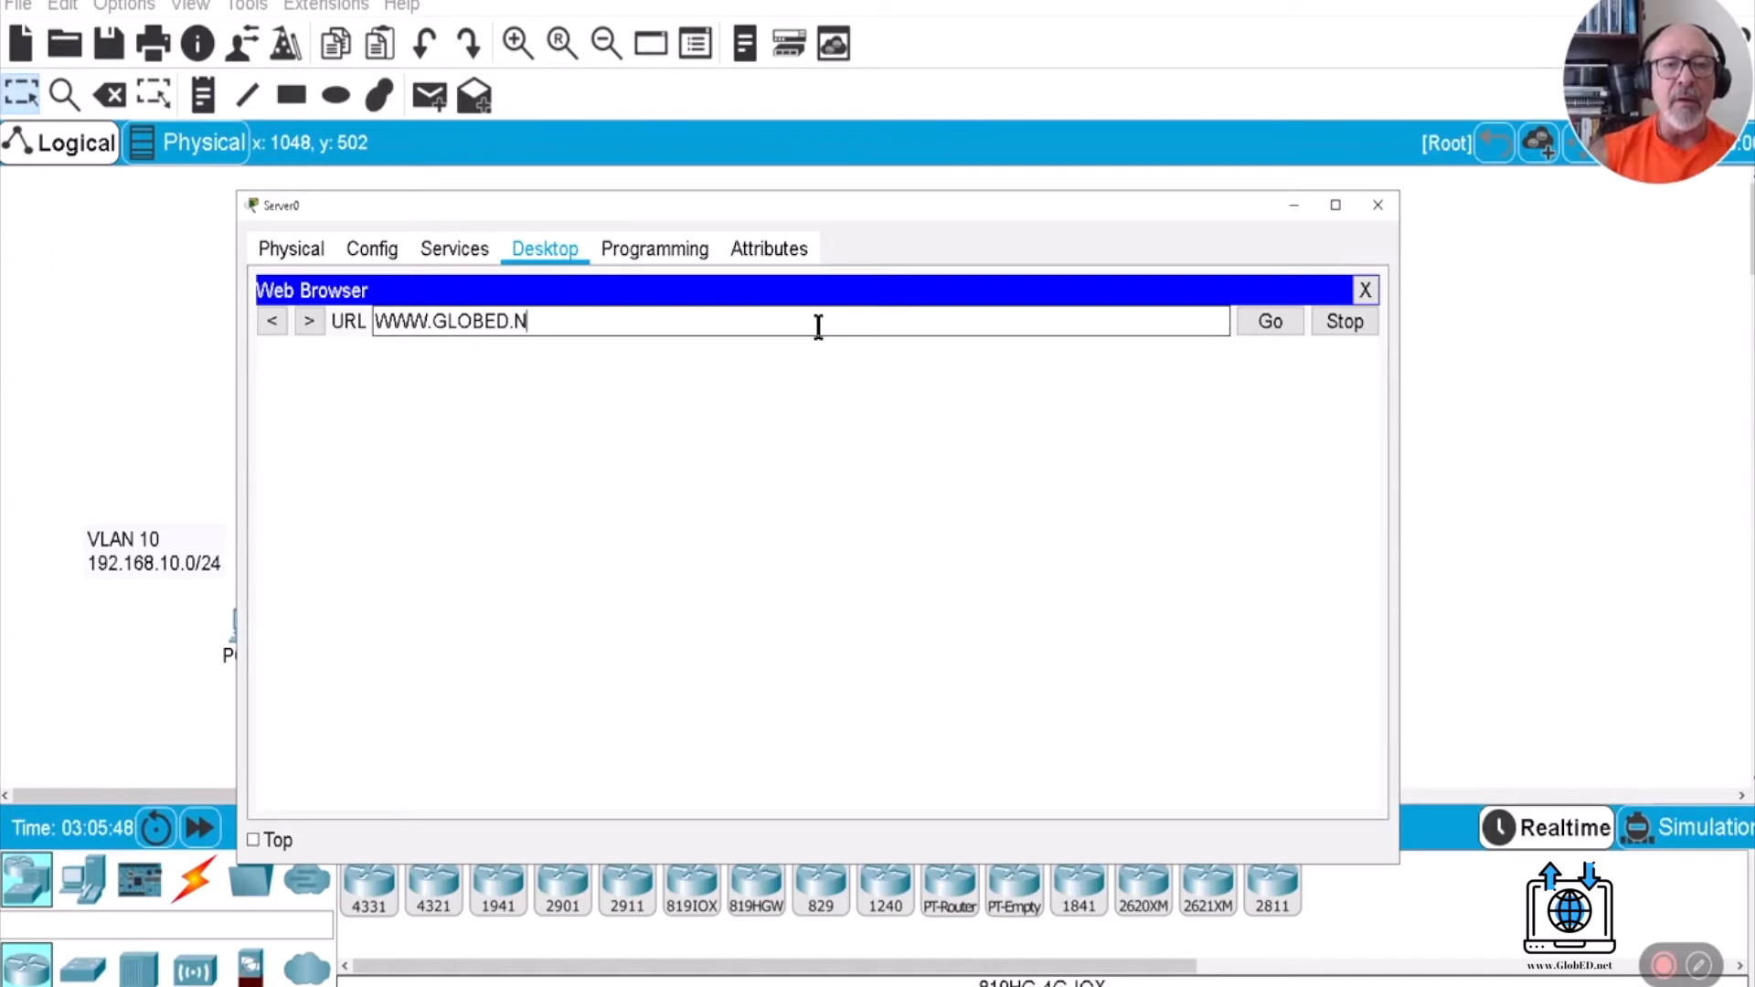
{"action": "key", "text": "BackSpace"}
{"action": "key", "text": "BackSpace"}
{"action": "key", "text": "BackSpace"}
{"action": "key", "text": "BackSpace"}
{"action": "key", "text": "BackSpace"}
{"action": "key", "text": "BackSpace"}
{"action": "key", "text": "BackSpace"}
{"action": "key", "text": "BackSpace"}
{"action": "key", "text": "BackSpace"}
{"action": "key", "text": "BackSpace"}
{"action": "key", "text": "BackSpace"}
{"action": "key", "text": "BackSpace"}
Load GLOBED.NET in the server's web browser, and close the browser after the page opens.
{"action": "type", "text": "GLBO"}
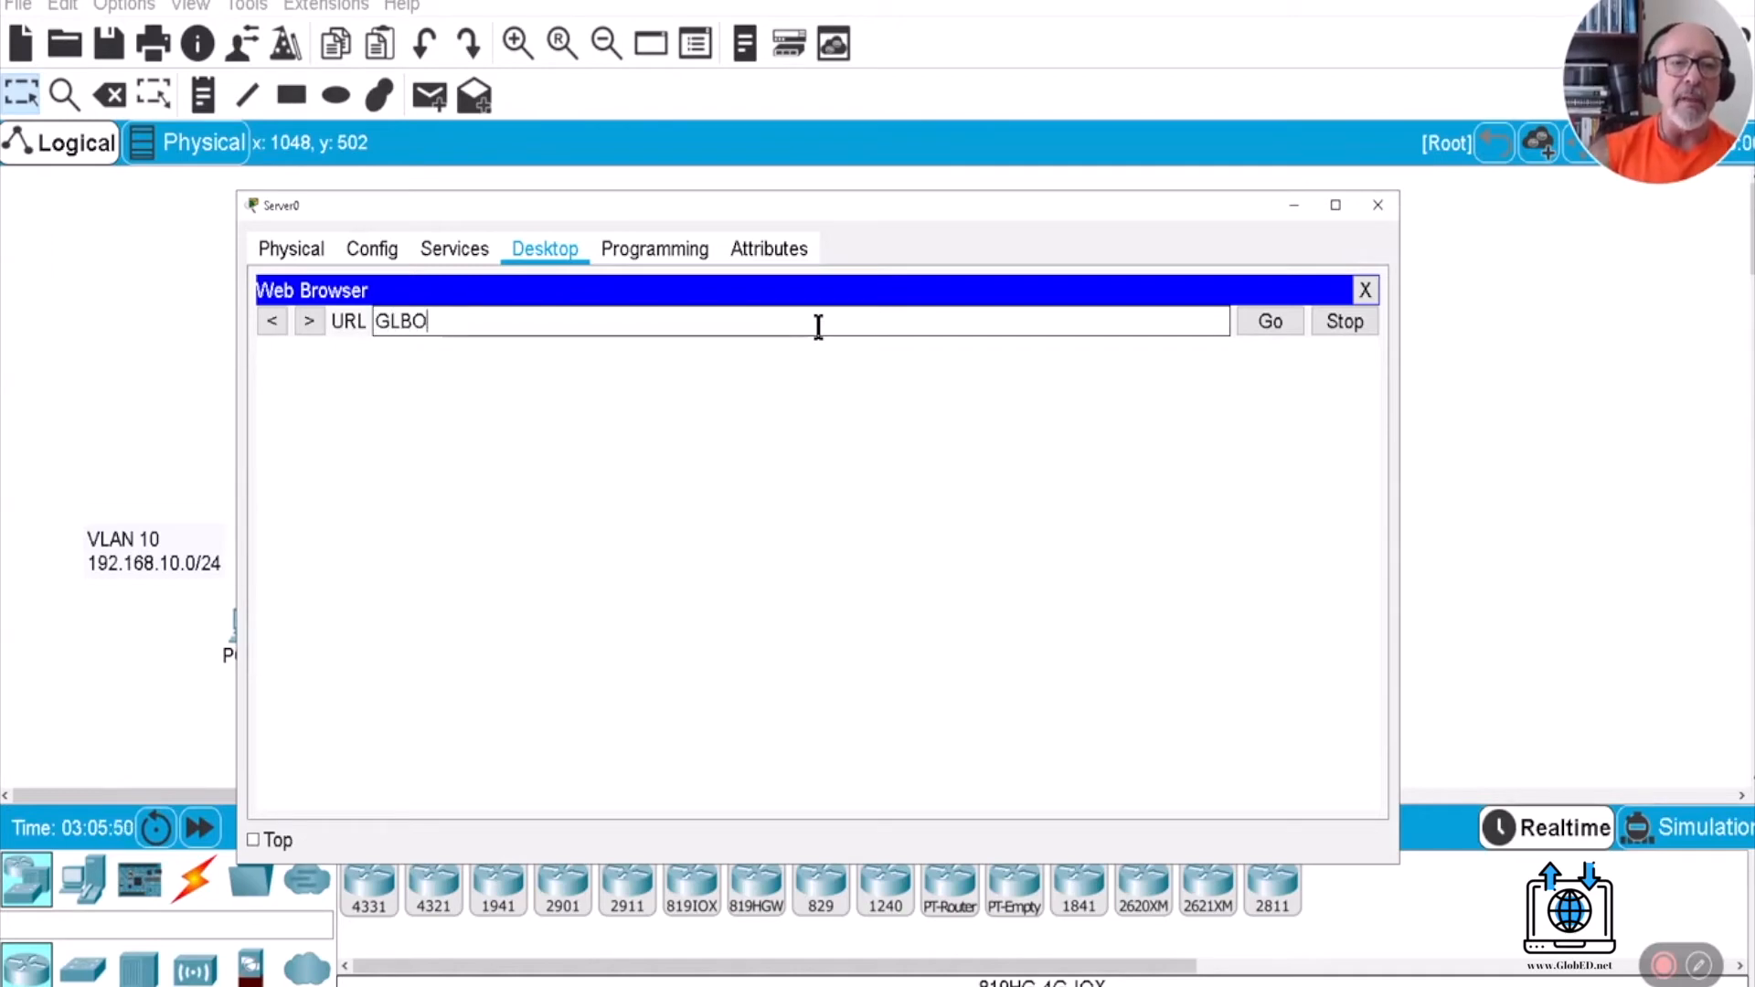
{"action": "key", "text": "BackSpace"}
{"action": "key", "text": "BackSpace"}
{"action": "type", "text": "OBED.NE"}
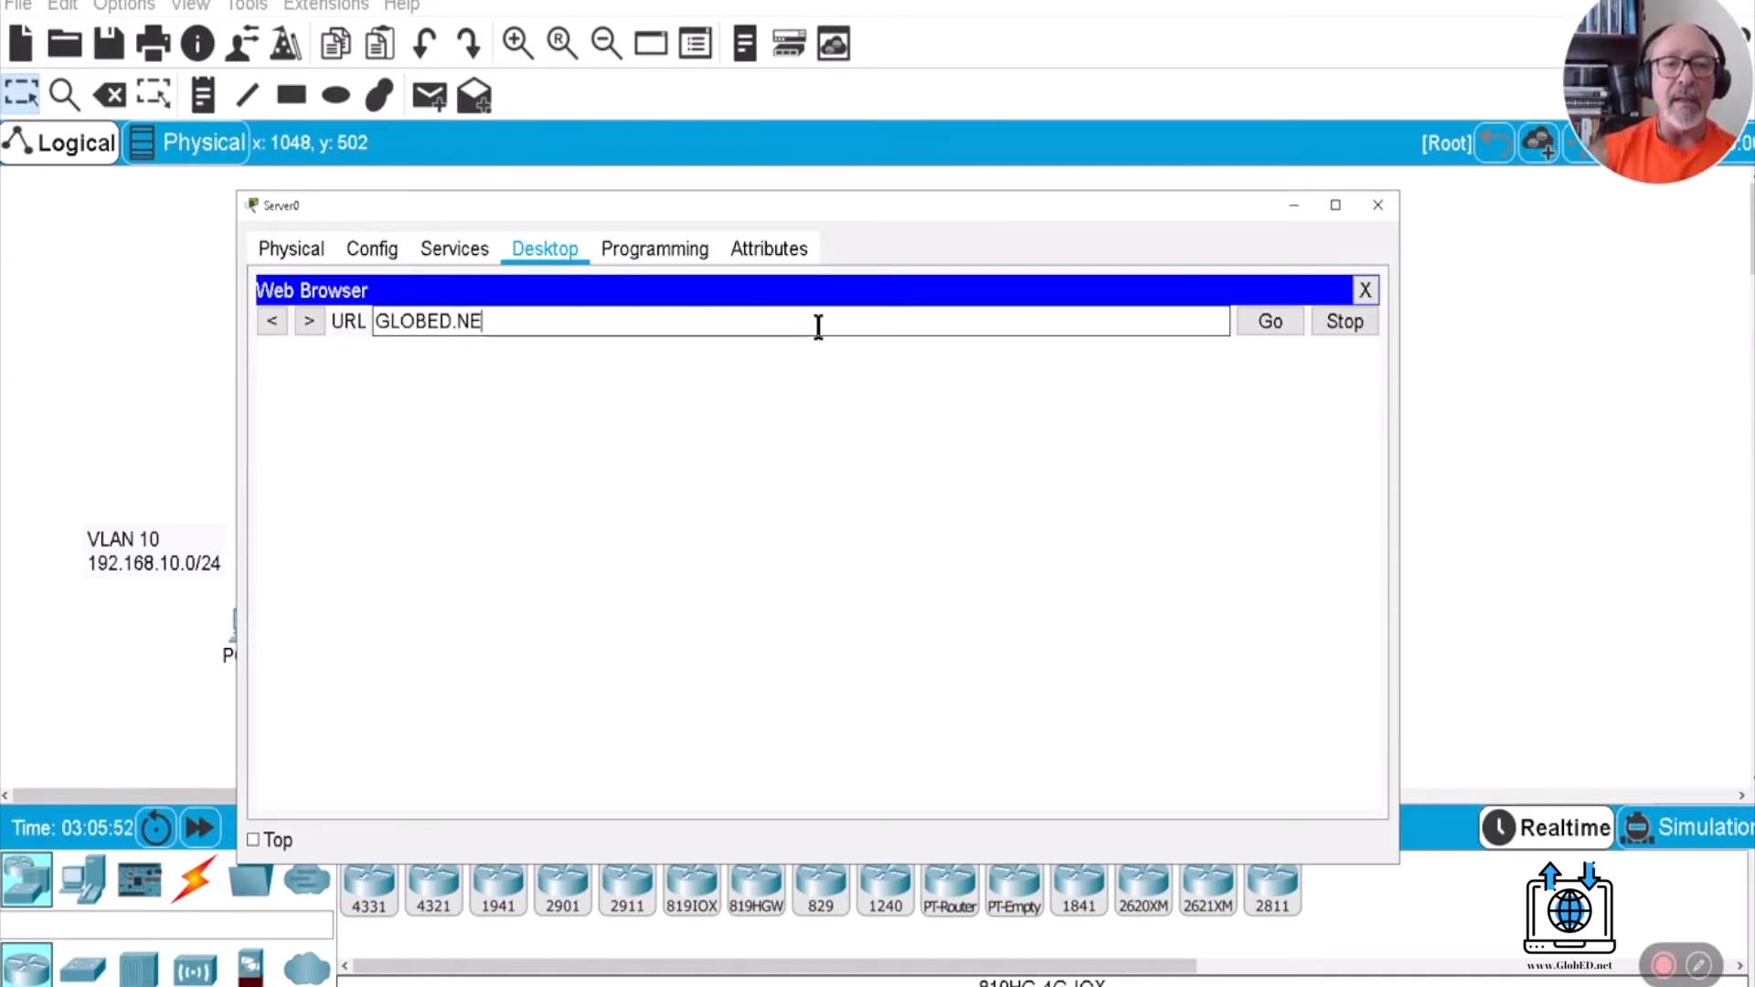
{"action": "type", "text": "T"}
{"action": "key", "text": "Return"}
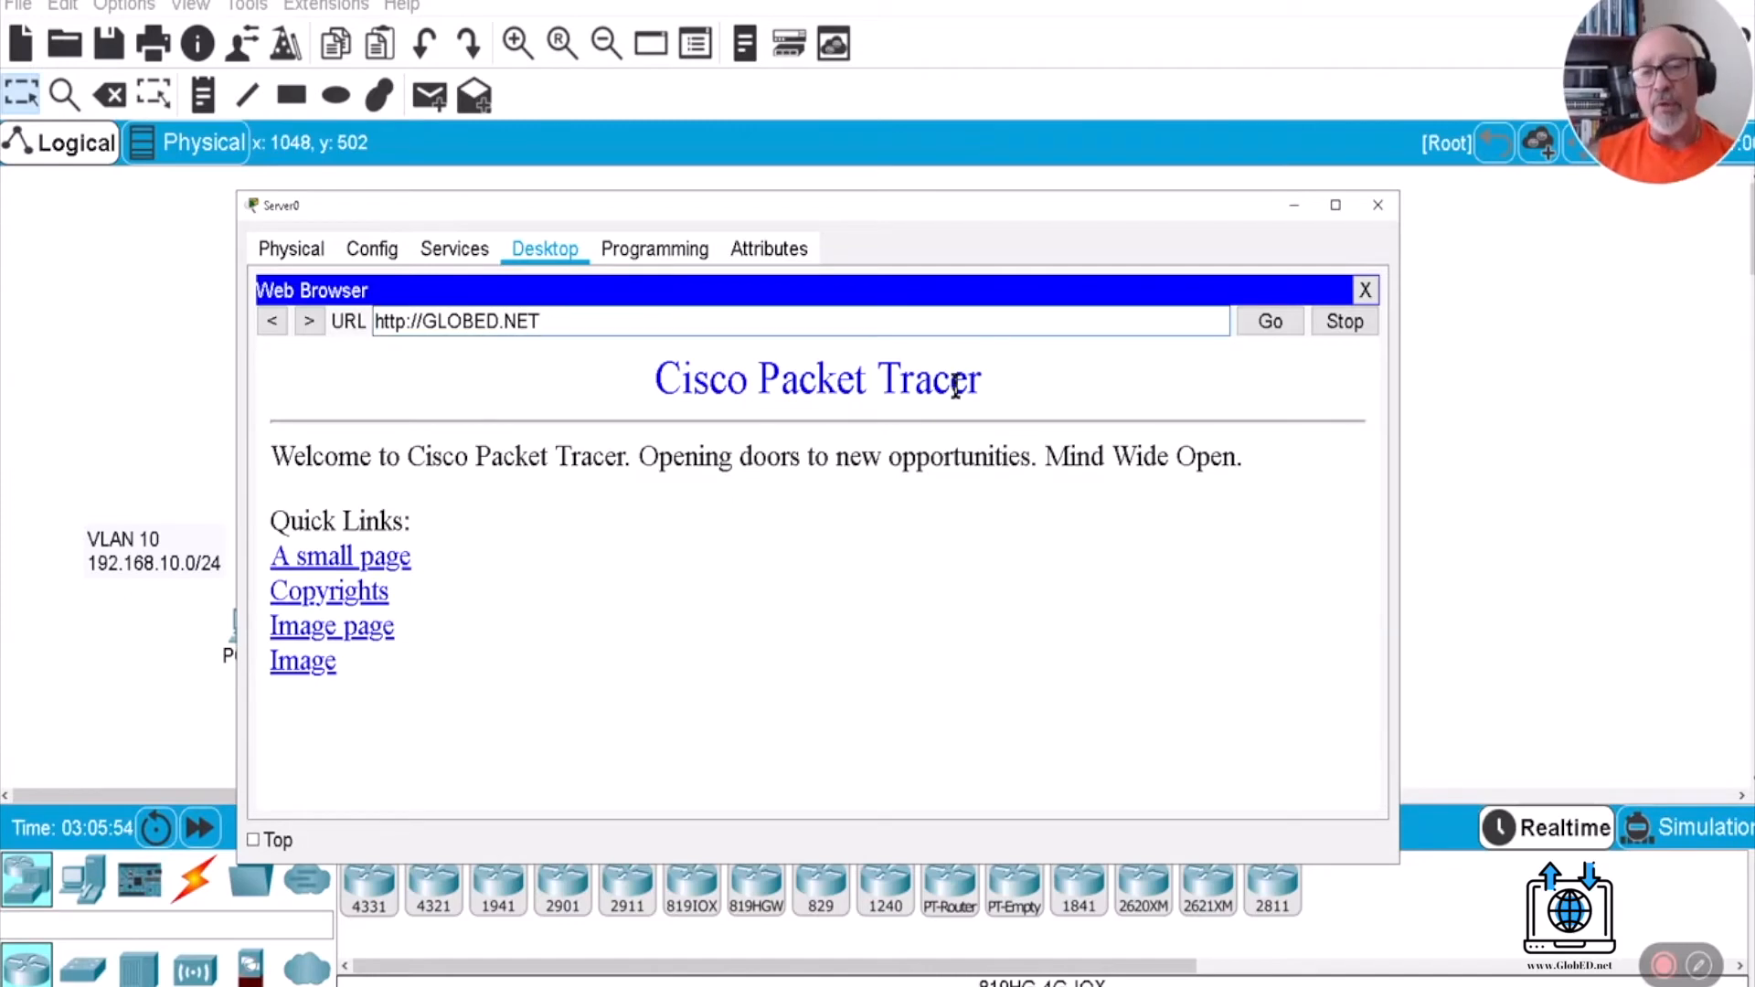
{"action": "left_click", "coordinate": [1366, 290]}
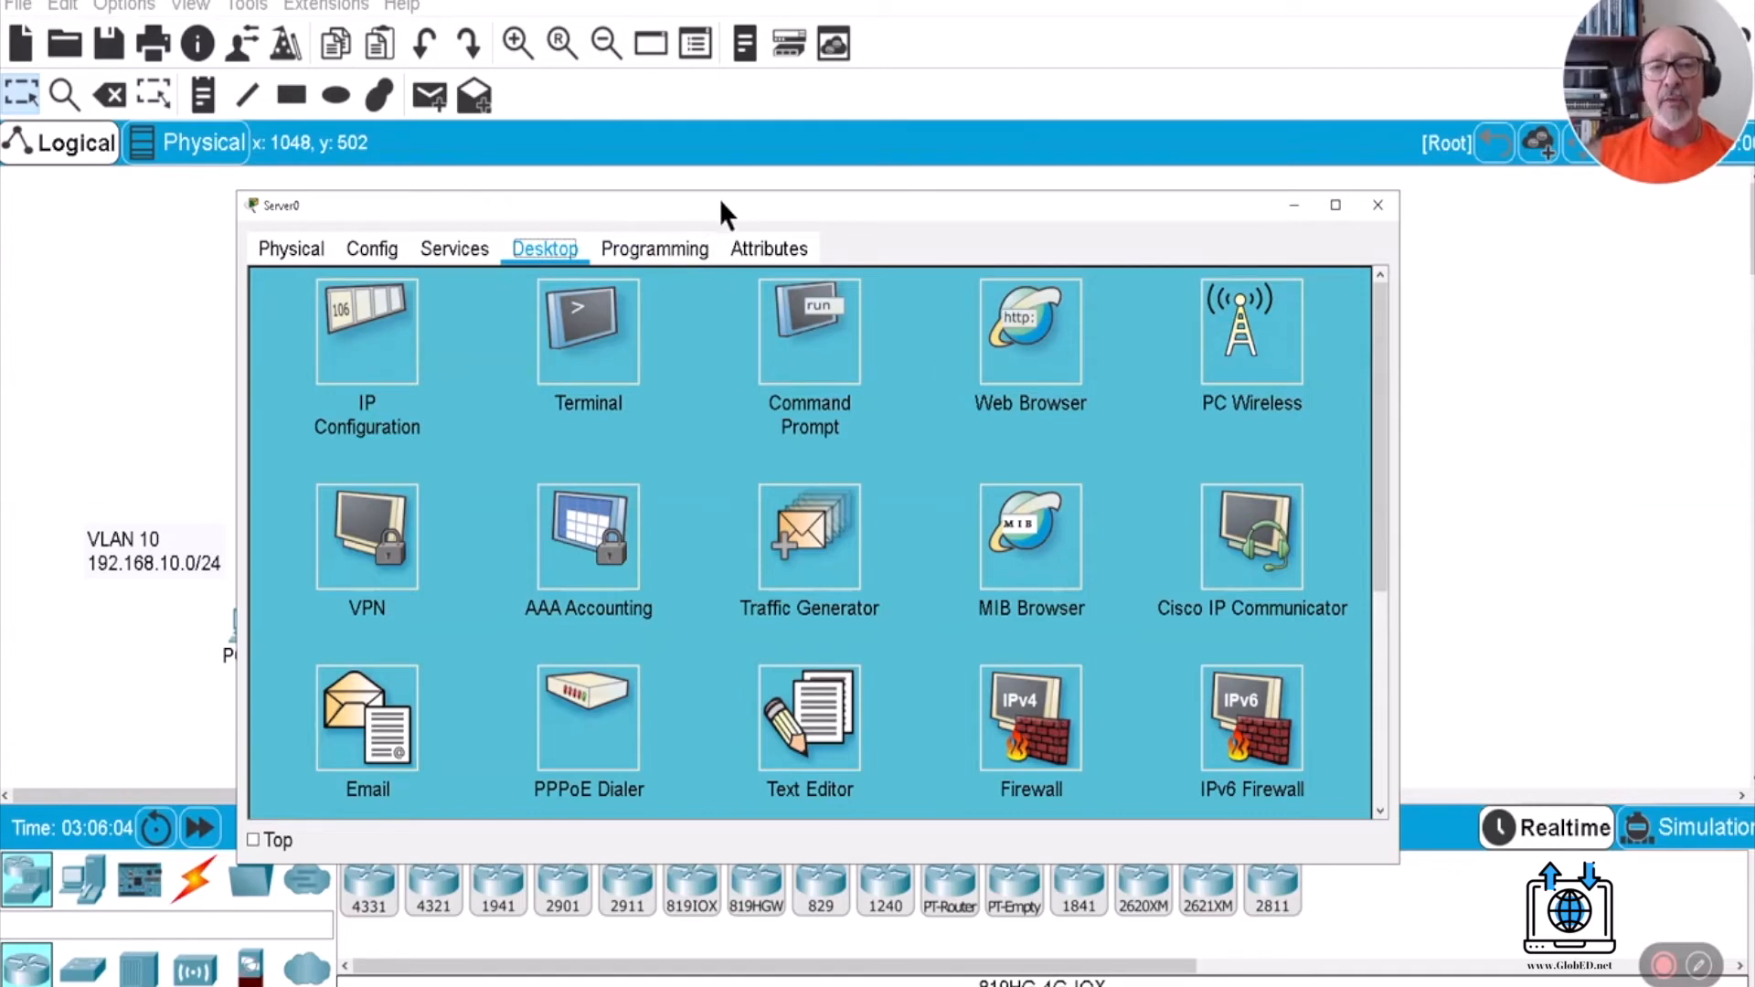
Check the DNS server address in the server's IP configuration, review its DNS records, and close the server's window.
{"action": "left_click_drag", "start_coordinate": [720, 203], "coordinate": [775, 203]}
{"action": "left_click", "coordinate": [404, 327]}
{"action": "left_click_drag", "start_coordinate": [797, 487], "coordinate": [689, 487]}
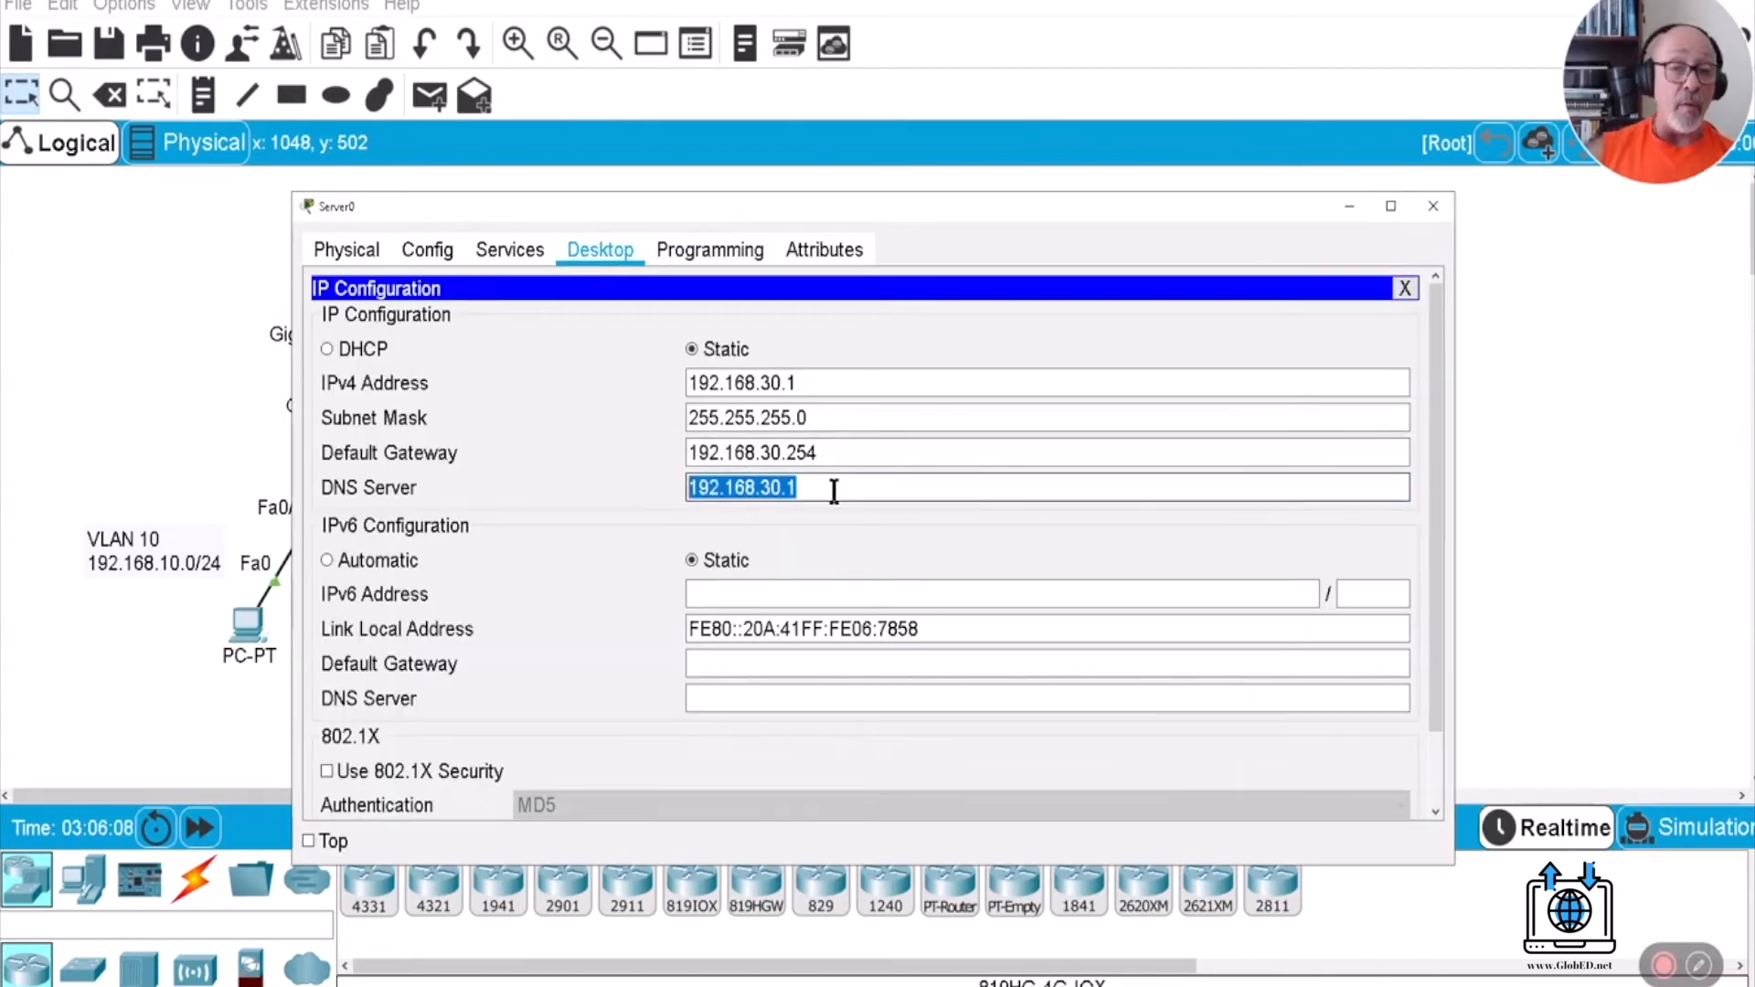
{"action": "left_click", "coordinate": [509, 251]}
{"action": "left_click", "coordinate": [768, 411]}
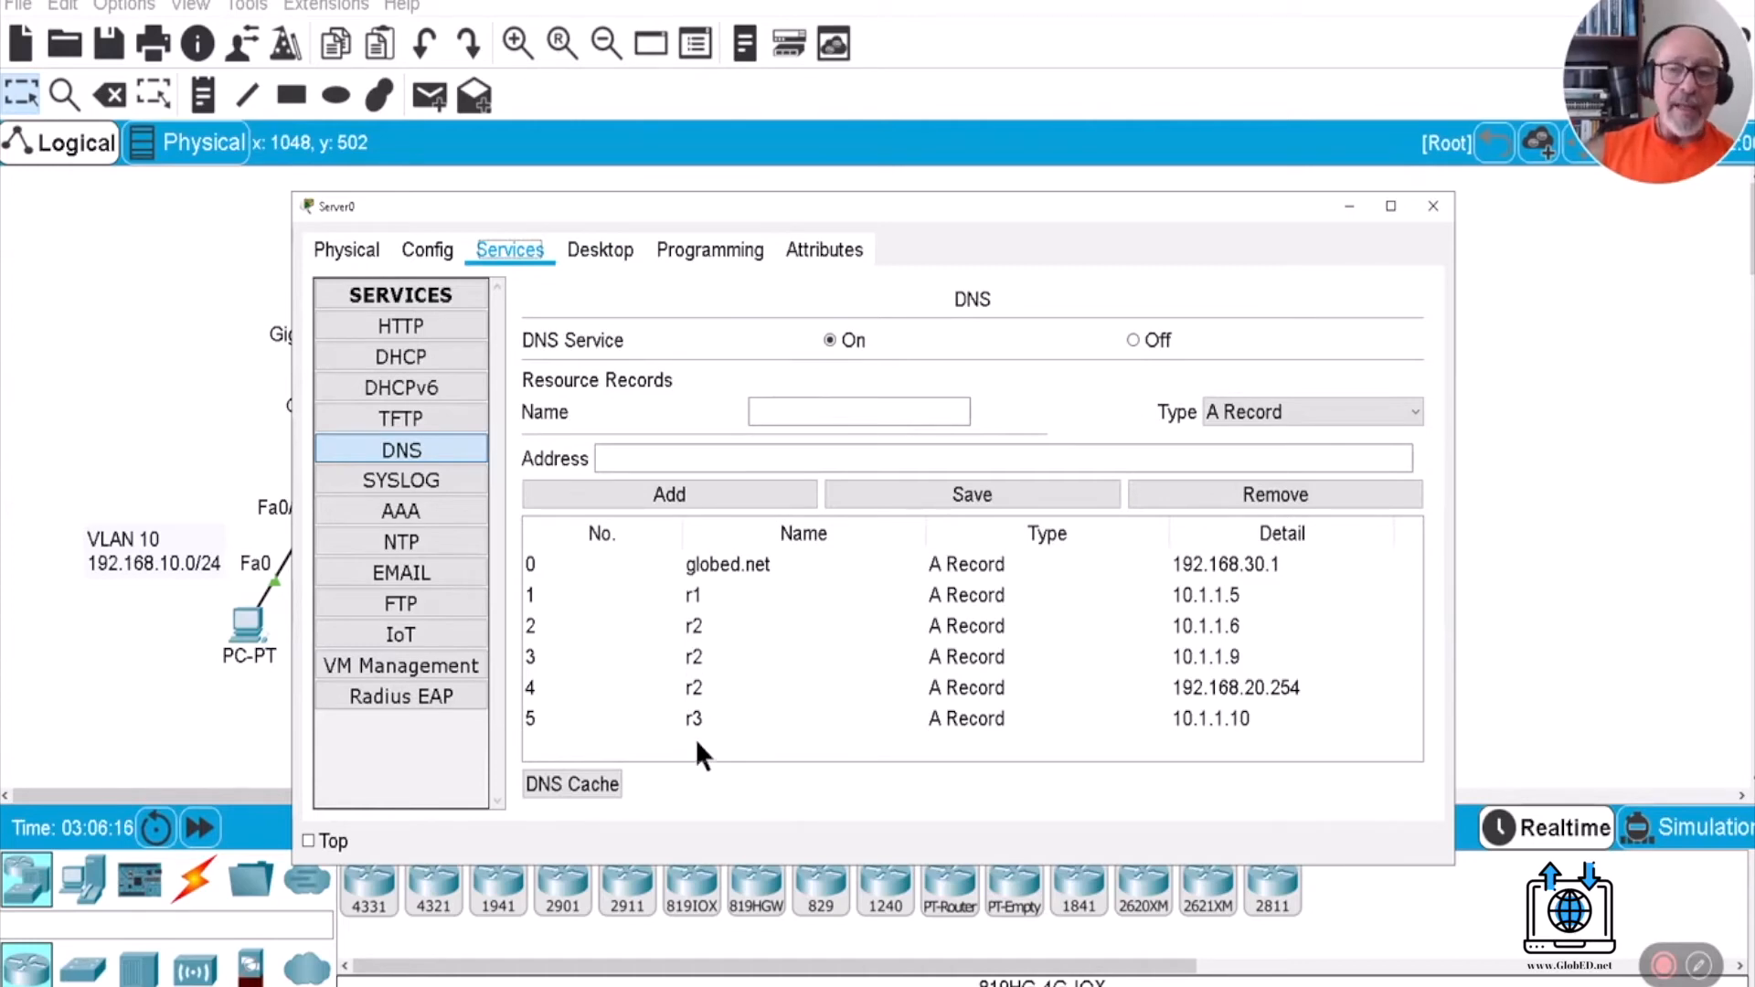
{"action": "left_click", "coordinate": [1432, 210]}
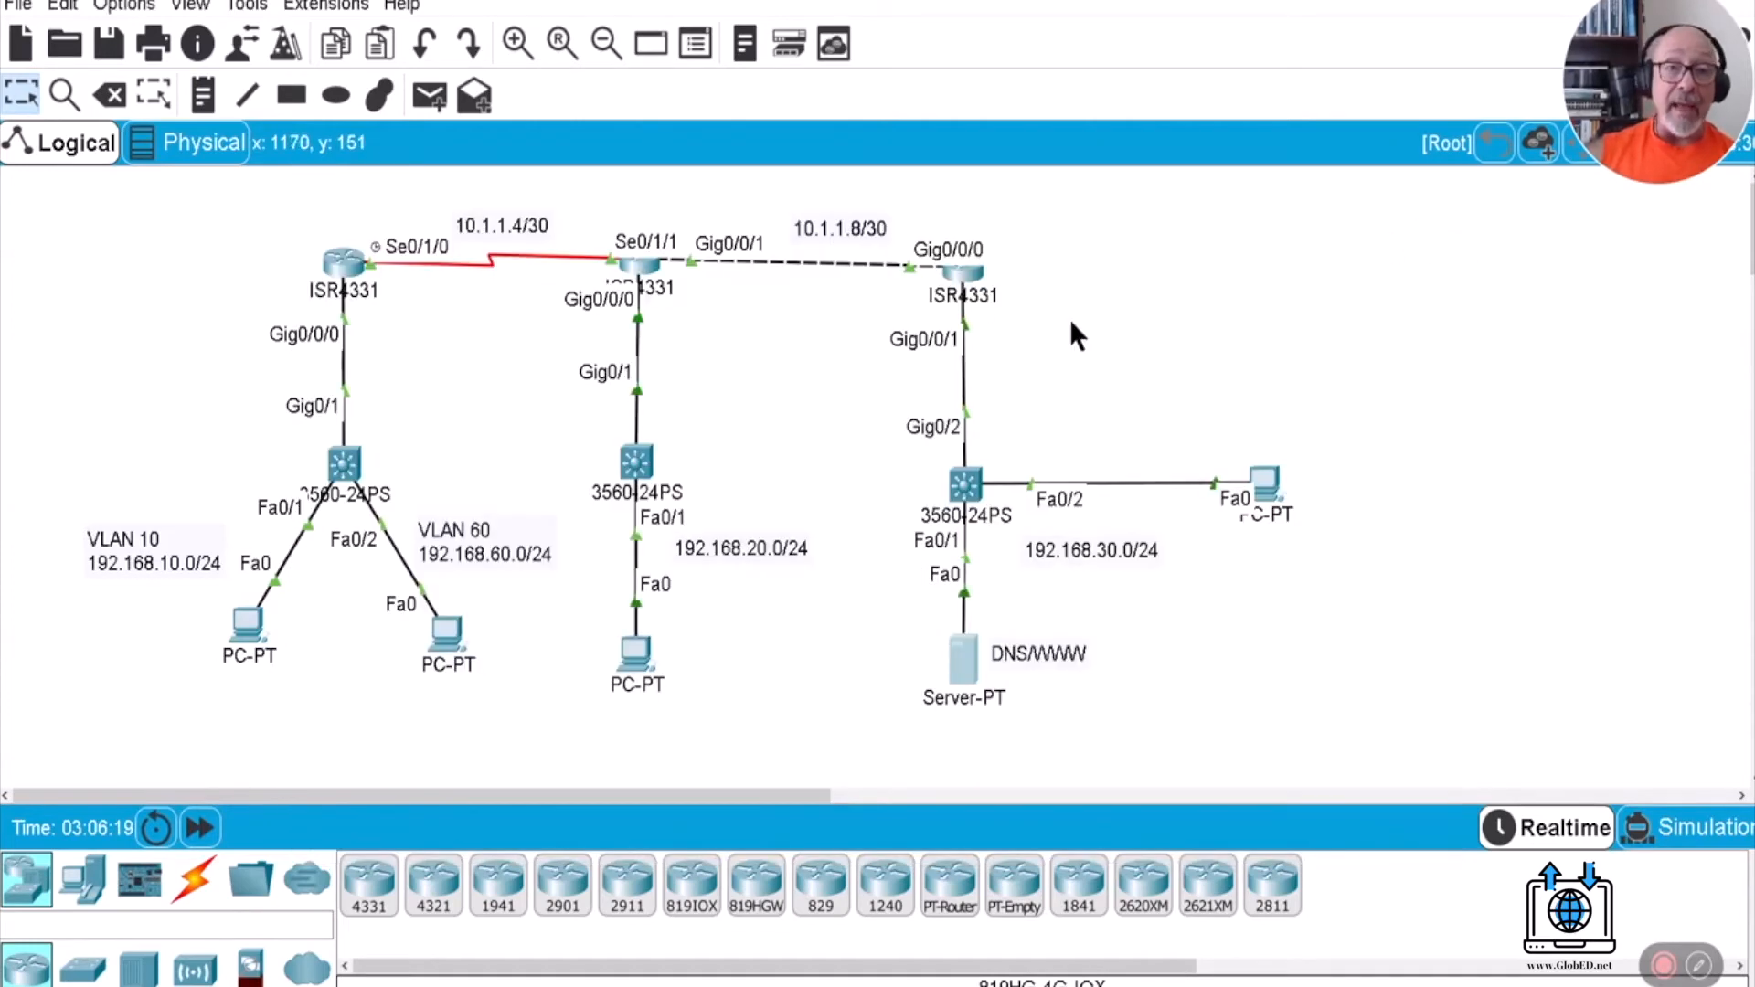
Reopen router R2's command line and review the output of the pings by name.
{"action": "left_click", "coordinate": [640, 266]}
{"action": "left_click", "coordinate": [861, 649]}
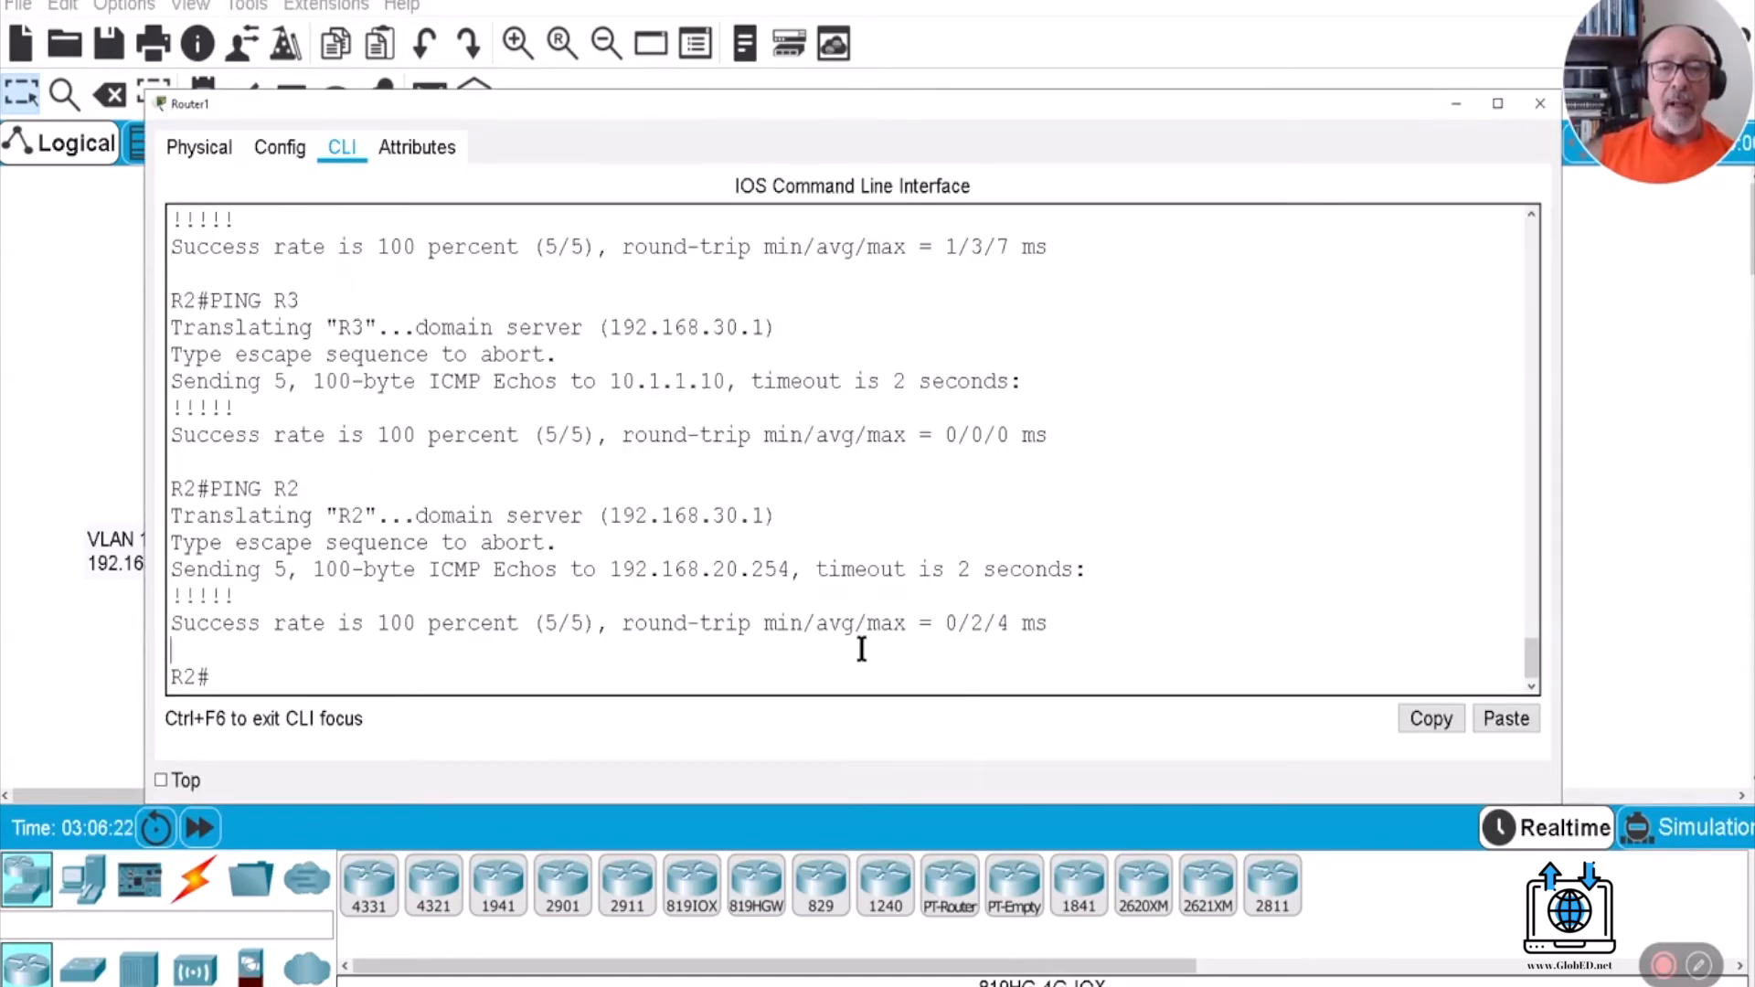
{"action": "scroll", "coordinate": [832, 646], "scroll_direction": "up", "scroll_amount": 3}
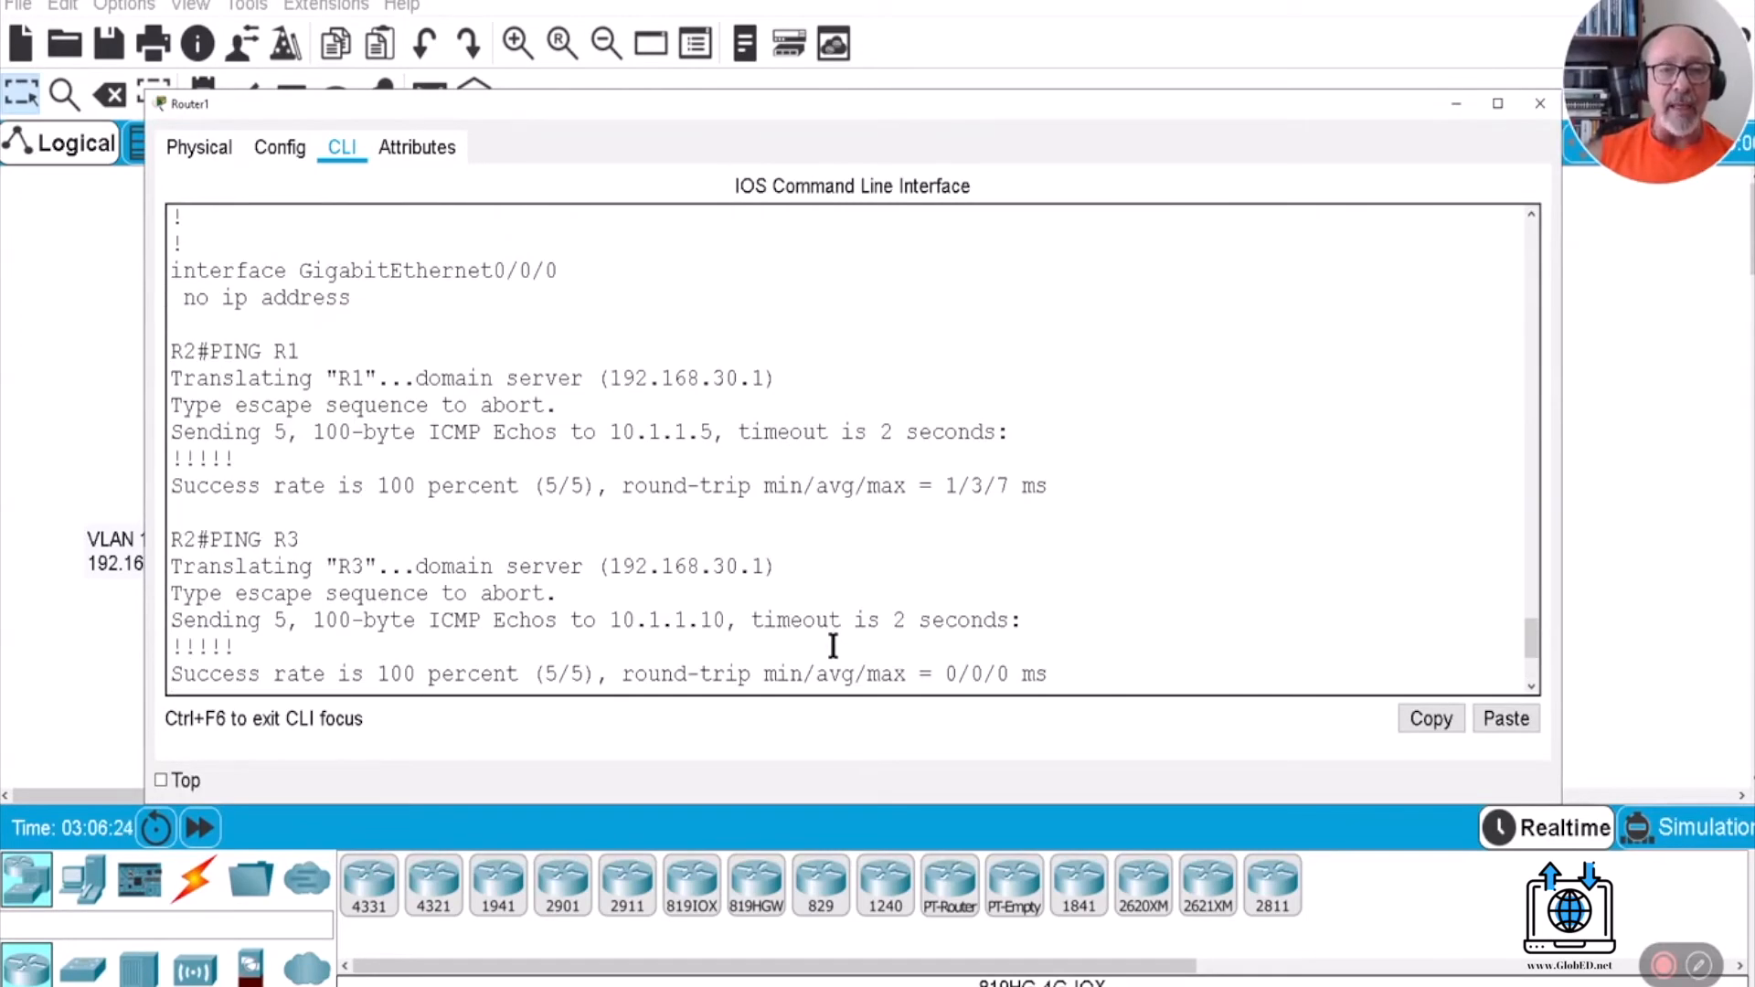
{"action": "scroll", "coordinate": [833, 645], "scroll_direction": "up", "scroll_amount": 6}
{"action": "scroll", "coordinate": [833, 645], "scroll_direction": "down", "scroll_amount": 7}
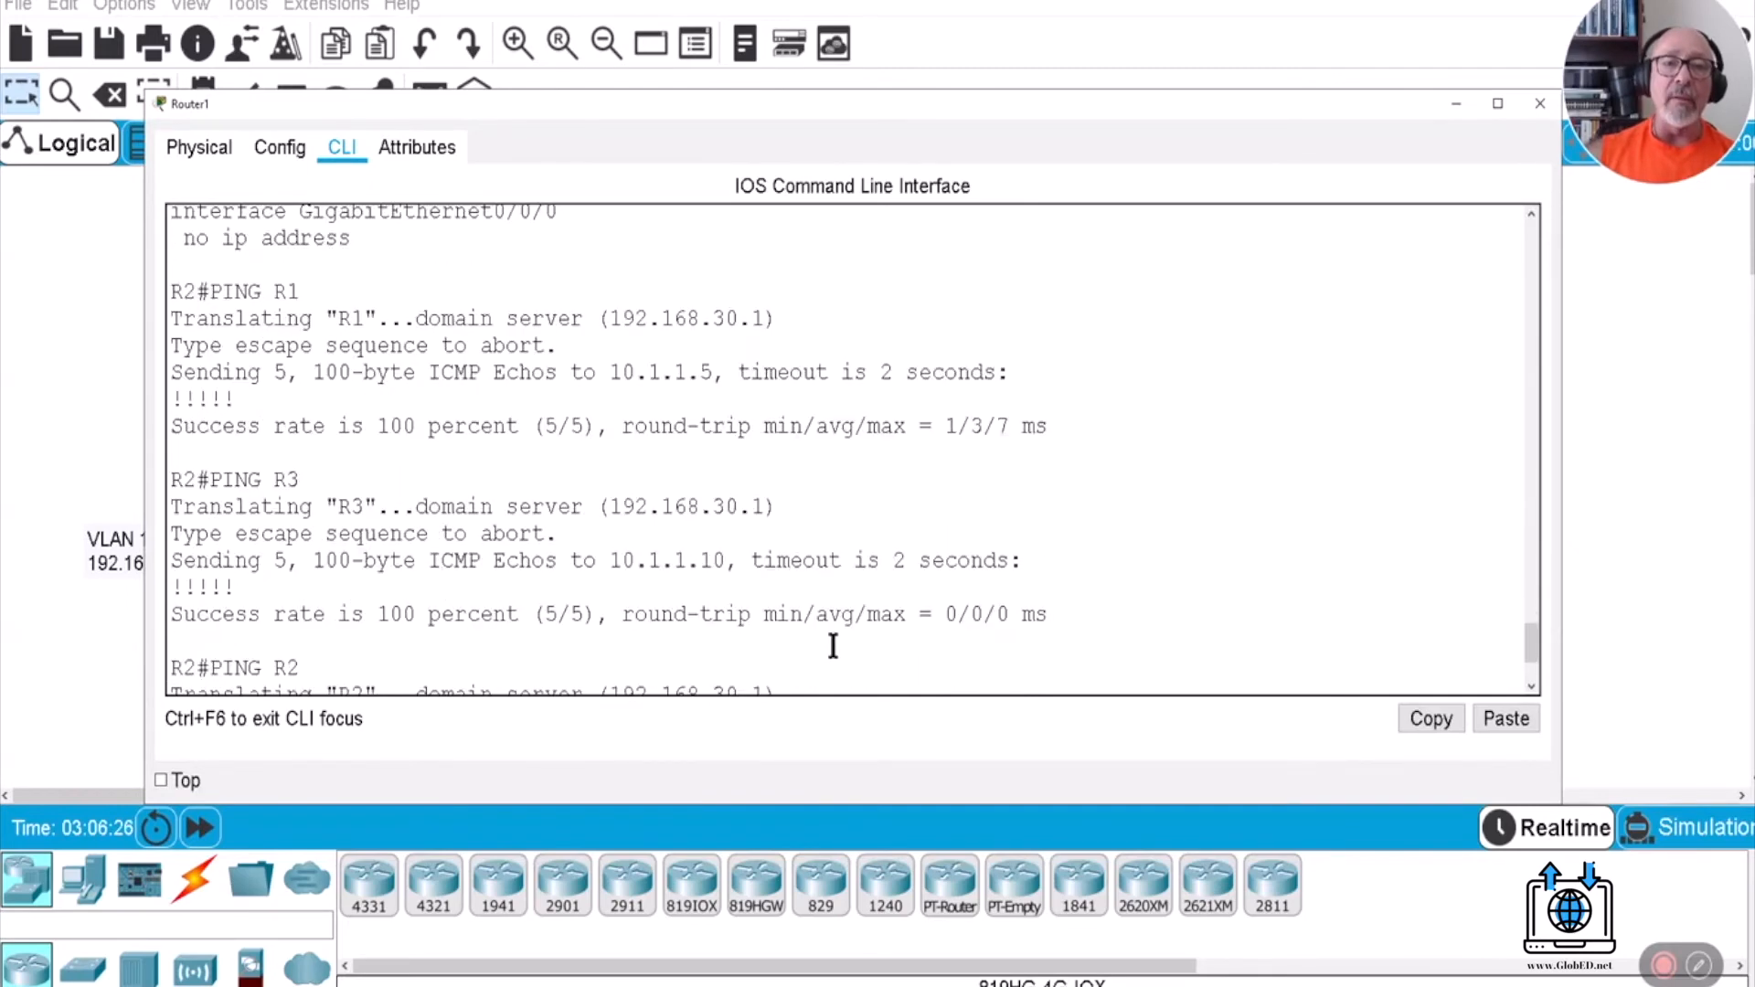
{"action": "scroll", "coordinate": [833, 646], "scroll_direction": "up", "scroll_amount": 10}
{"action": "scroll", "coordinate": [833, 646], "scroll_direction": "down", "scroll_amount": 15}
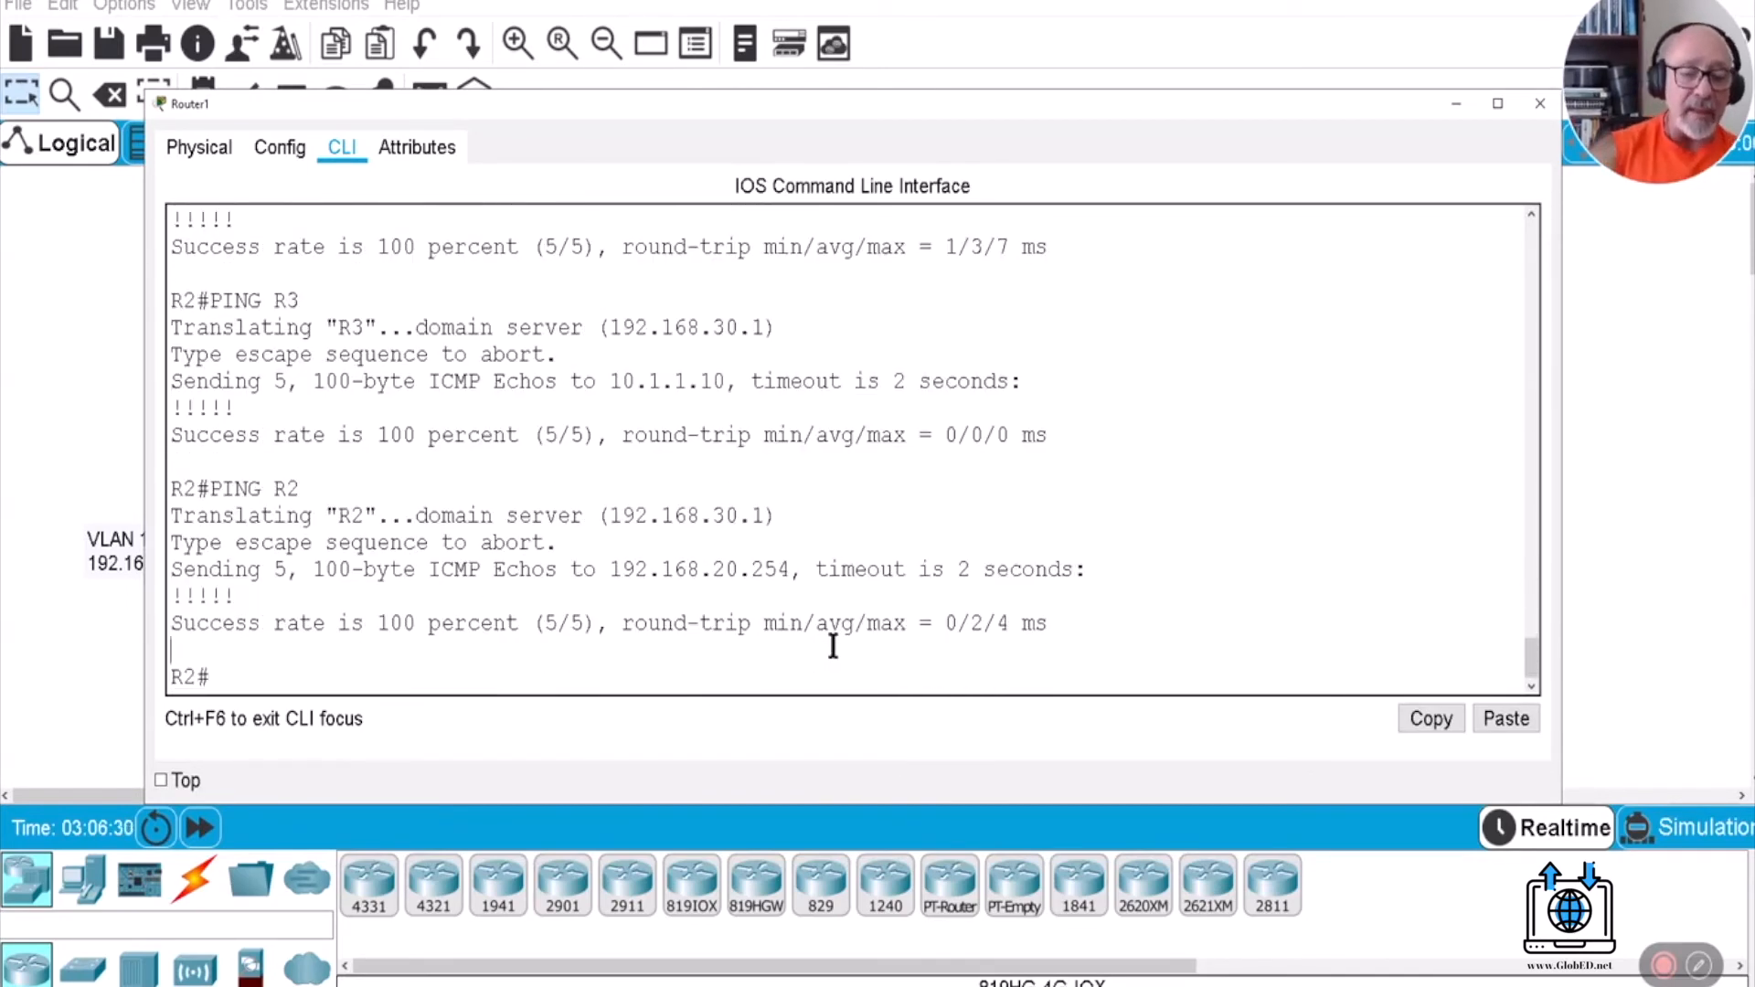
Ping R2 by name from router R2's command line, and minimize the router's window.
{"action": "type", "text": "PING"}
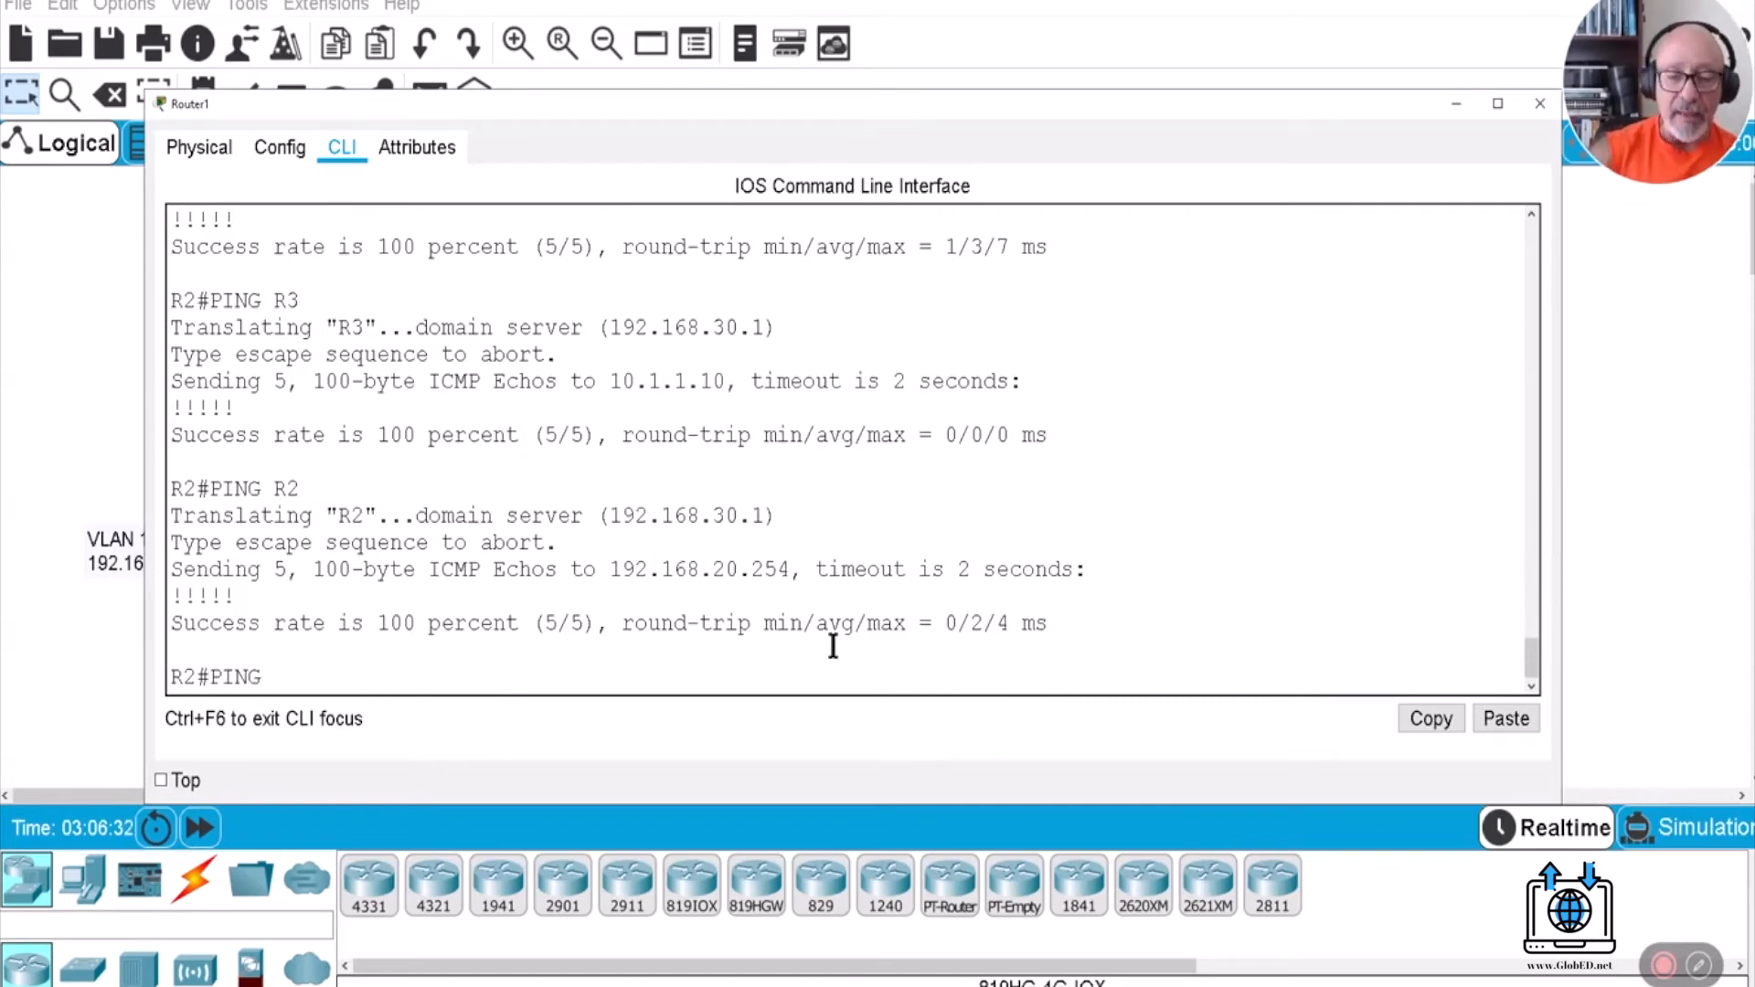
{"action": "type", "text": " R2"}
{"action": "key", "text": "Return"}
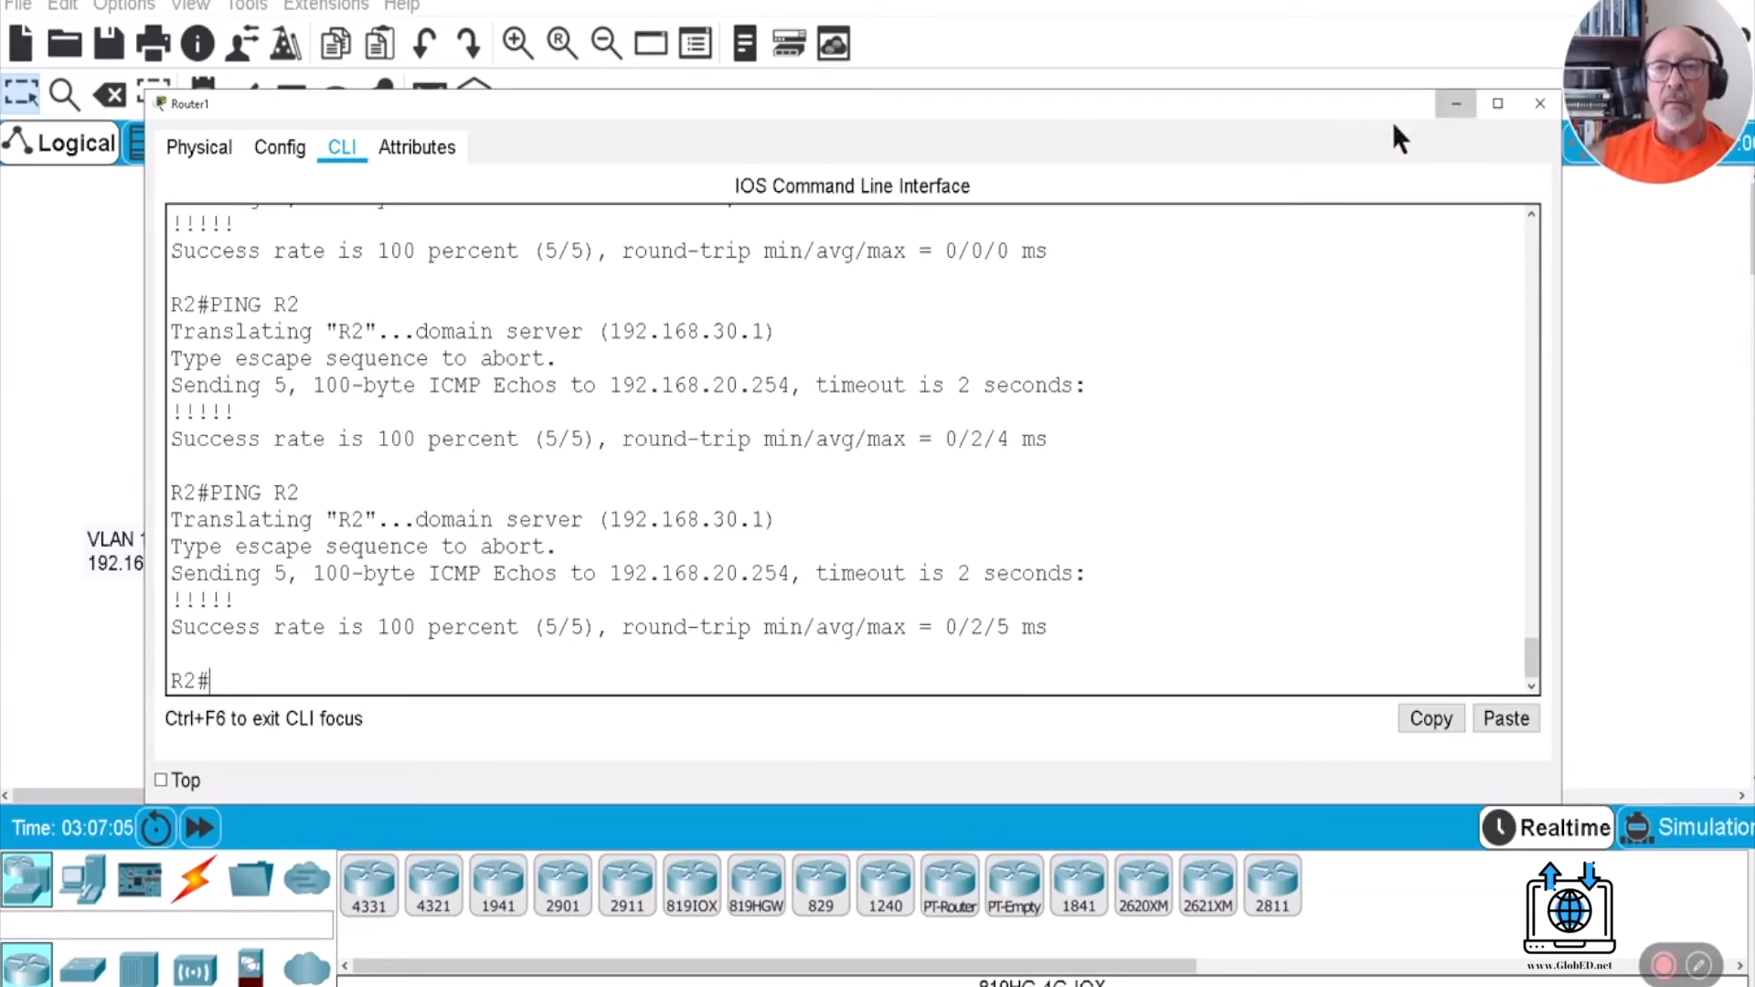
{"action": "left_click", "coordinate": [1456, 104]}
Open router R1's window, widen it, and bring up its command line via the GigabitEthernet0/0/1 configuration.
{"action": "left_click", "coordinate": [354, 270]}
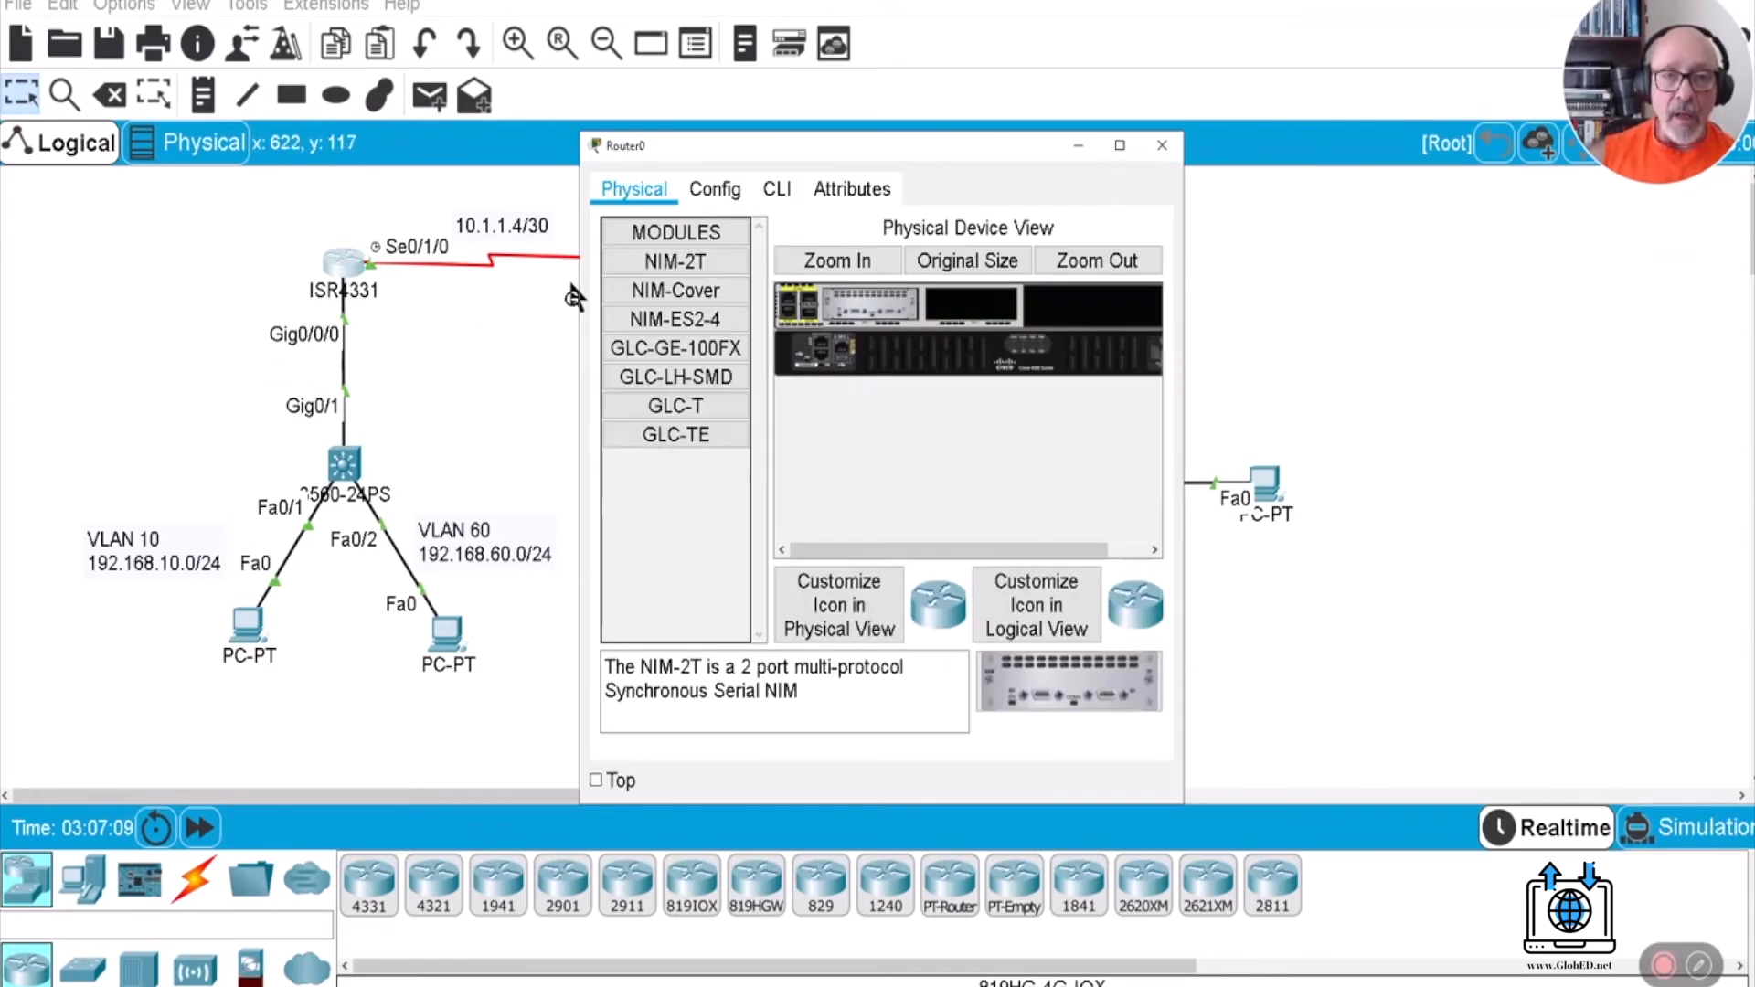
{"action": "left_click_drag", "start_coordinate": [577, 295], "coordinate": [247, 295]}
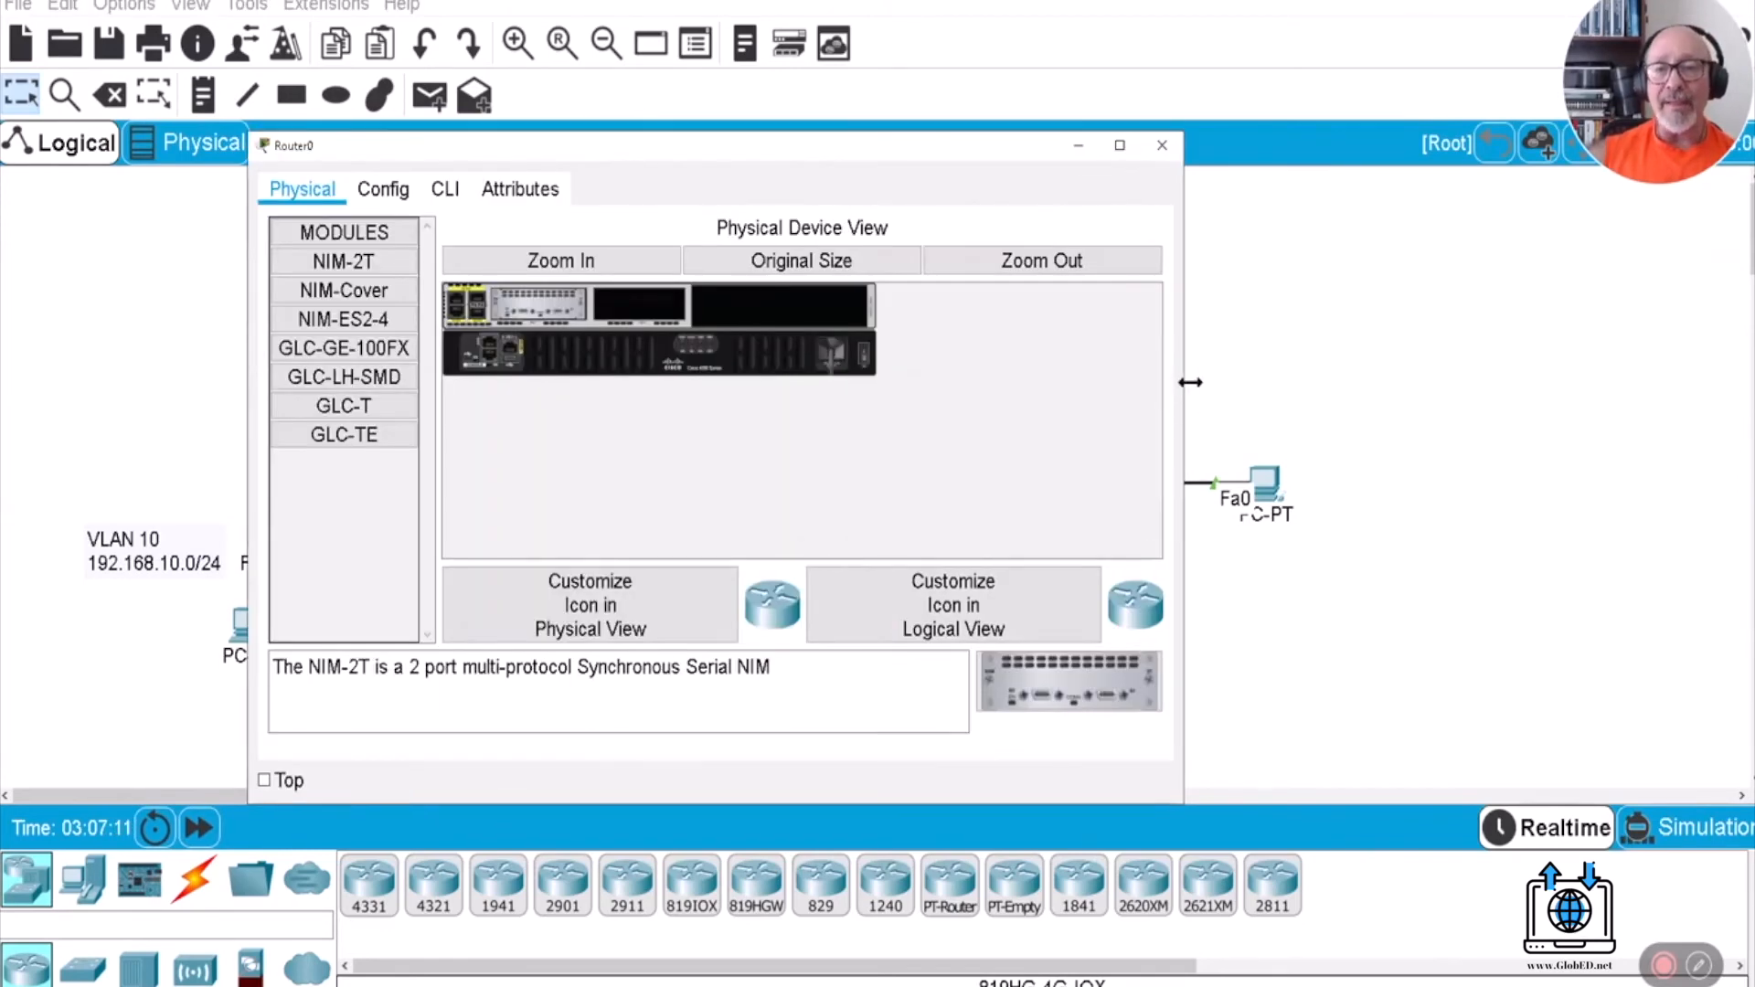
{"action": "left_click_drag", "start_coordinate": [1190, 382], "coordinate": [1405, 364]}
{"action": "left_click", "coordinate": [383, 189]}
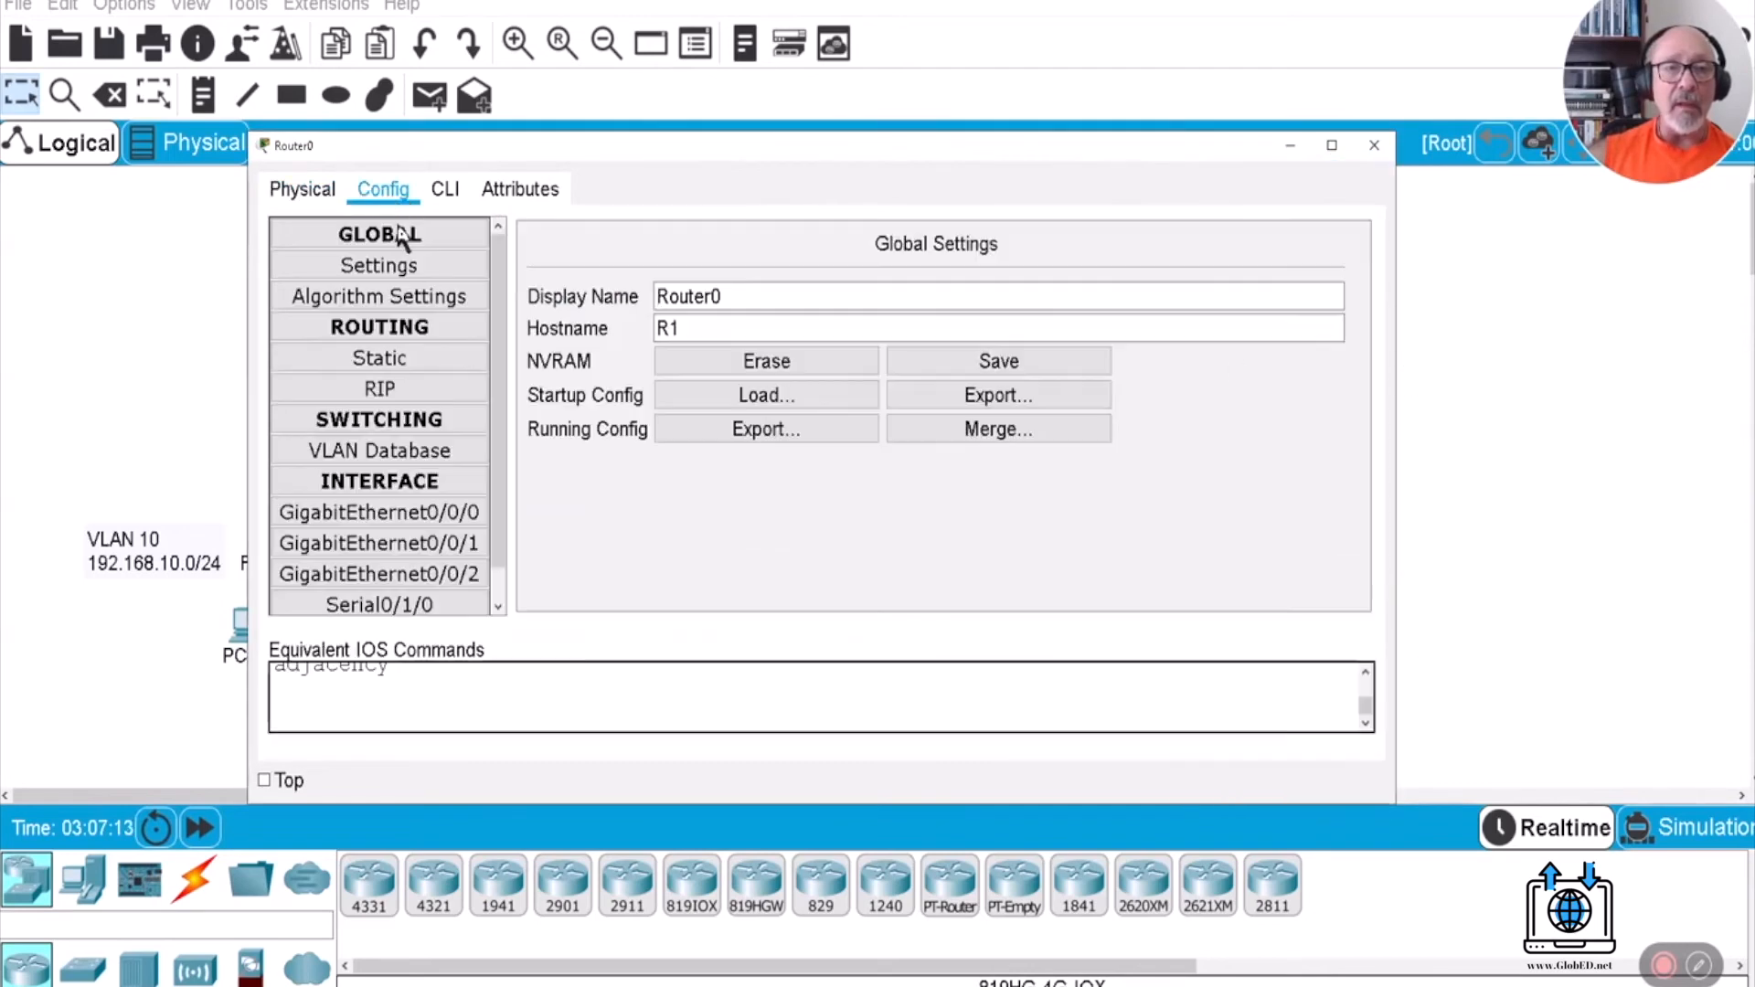
{"action": "left_click", "coordinate": [379, 540]}
{"action": "left_click", "coordinate": [445, 190]}
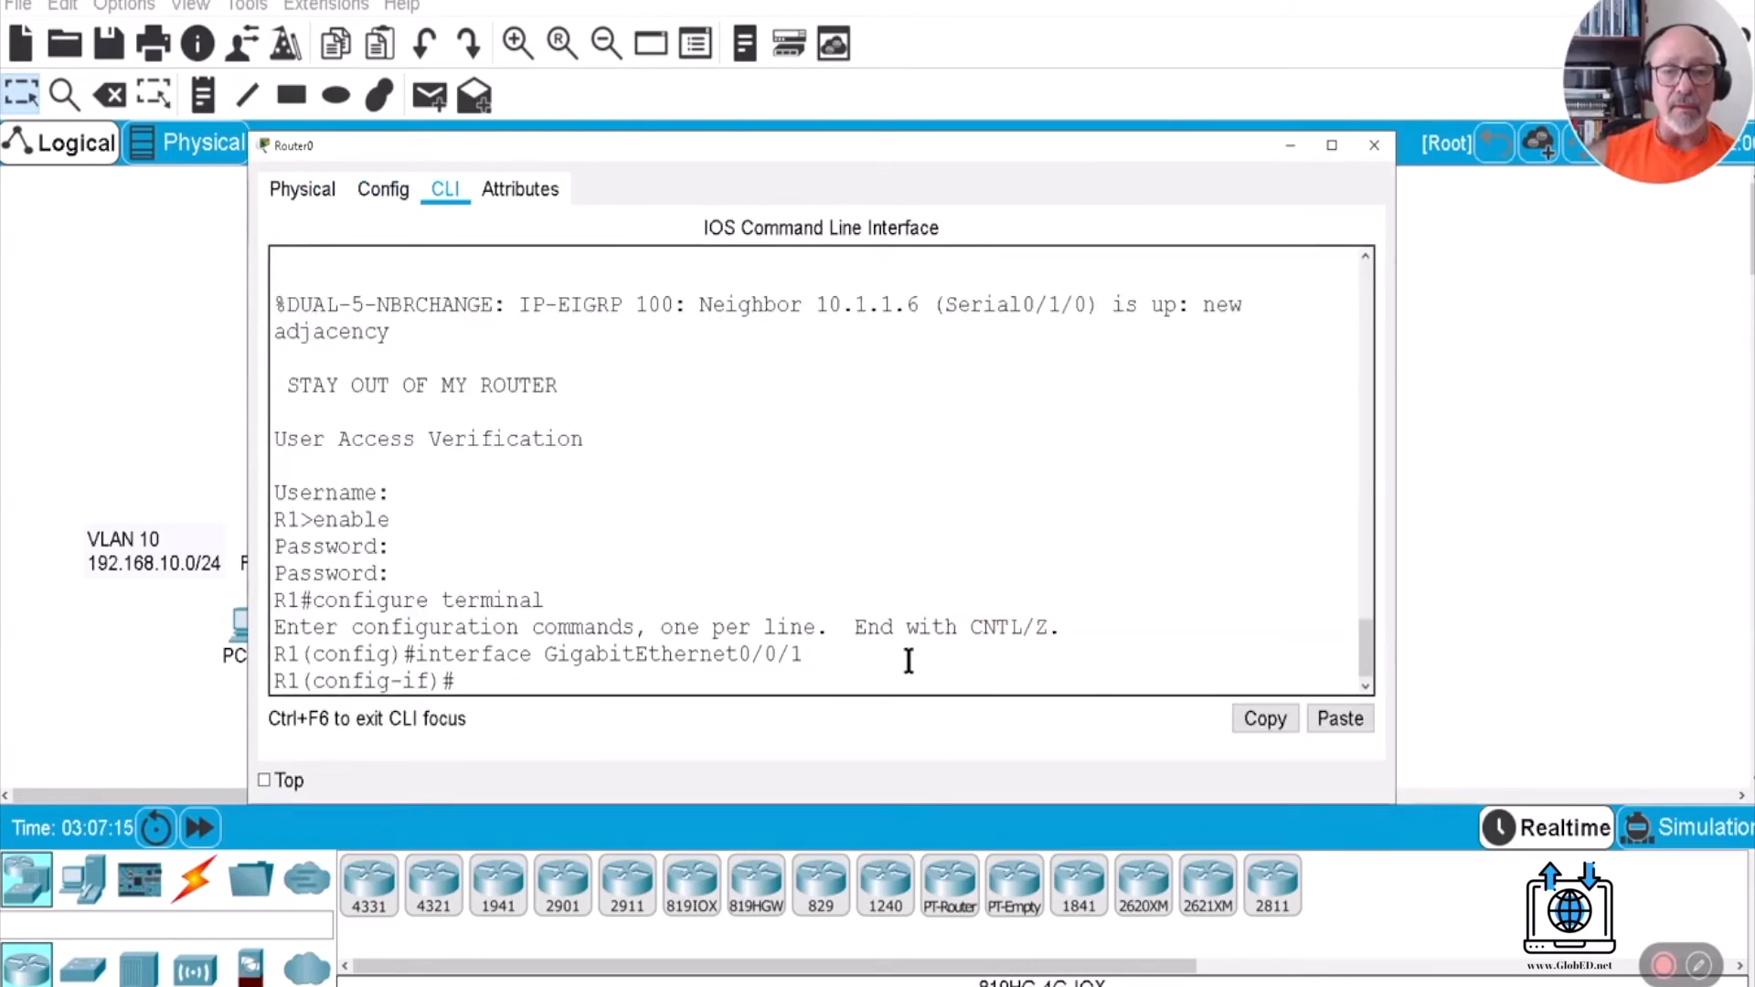
Leave interface and global configuration on R1 to return to privileged EXEC mode.
{"action": "type", "text": "EXI"}
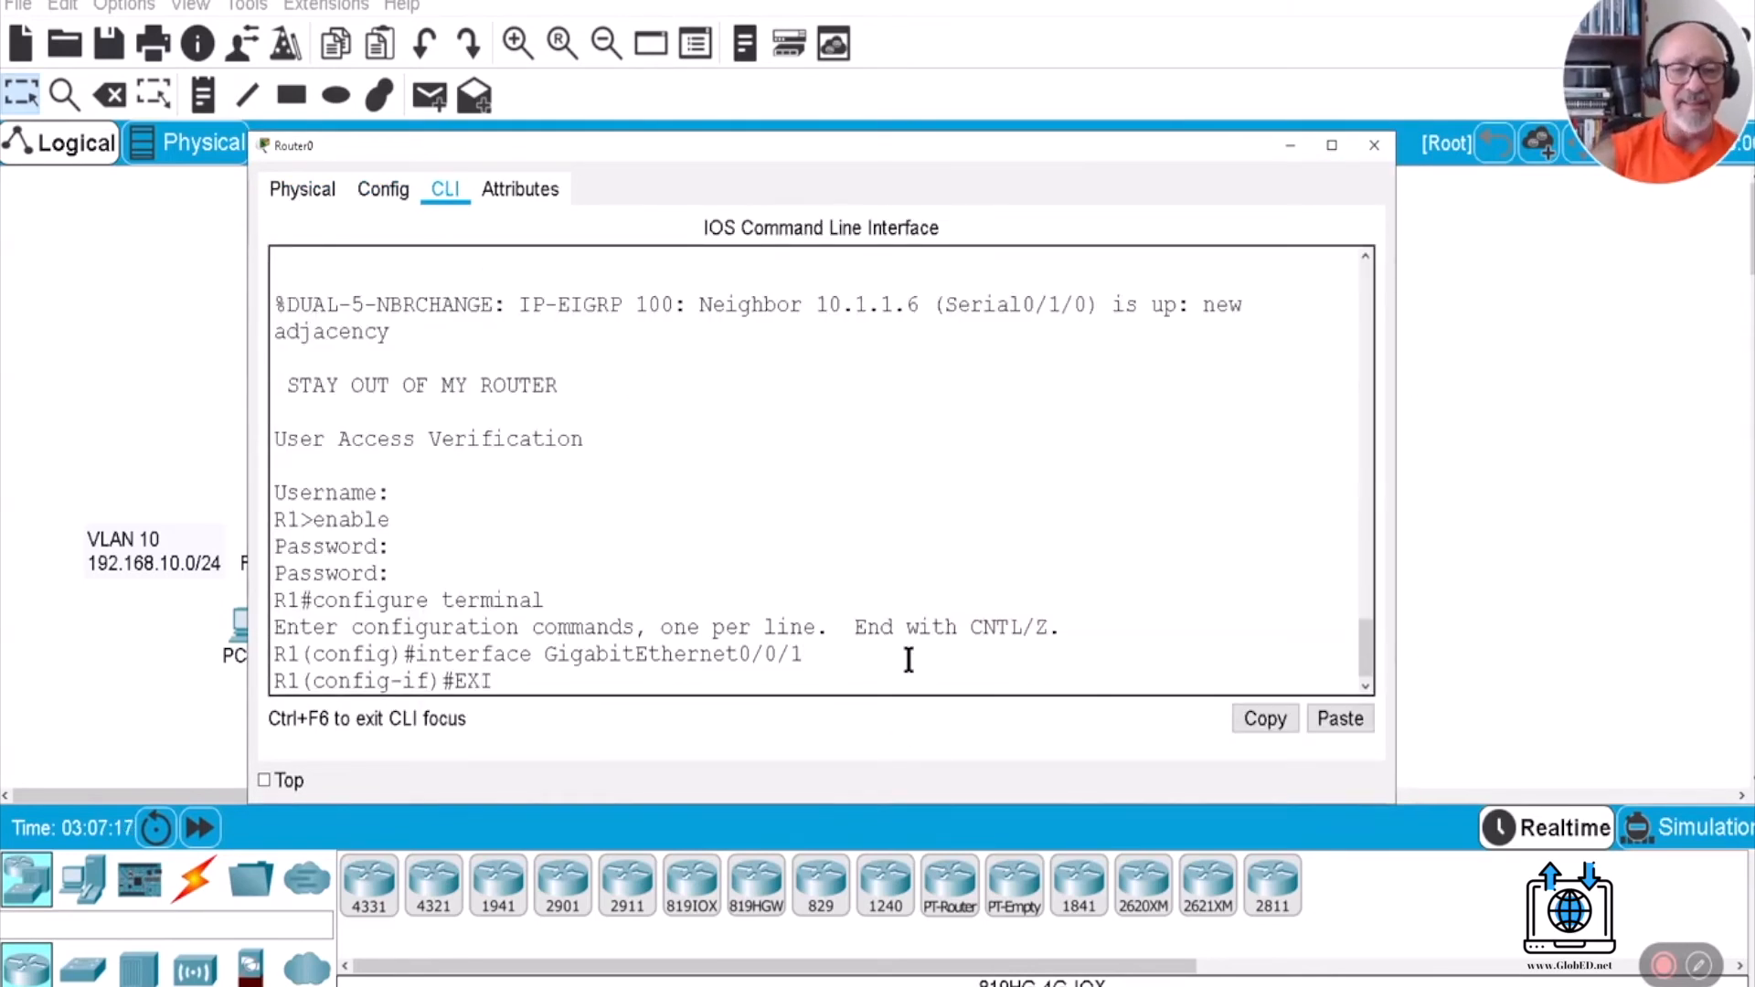
{"action": "key", "text": "Return"}
{"action": "key", "text": "Return"}
{"action": "key", "text": "Return"}
{"action": "key", "text": "Return"}
{"action": "key", "text": "Return"}
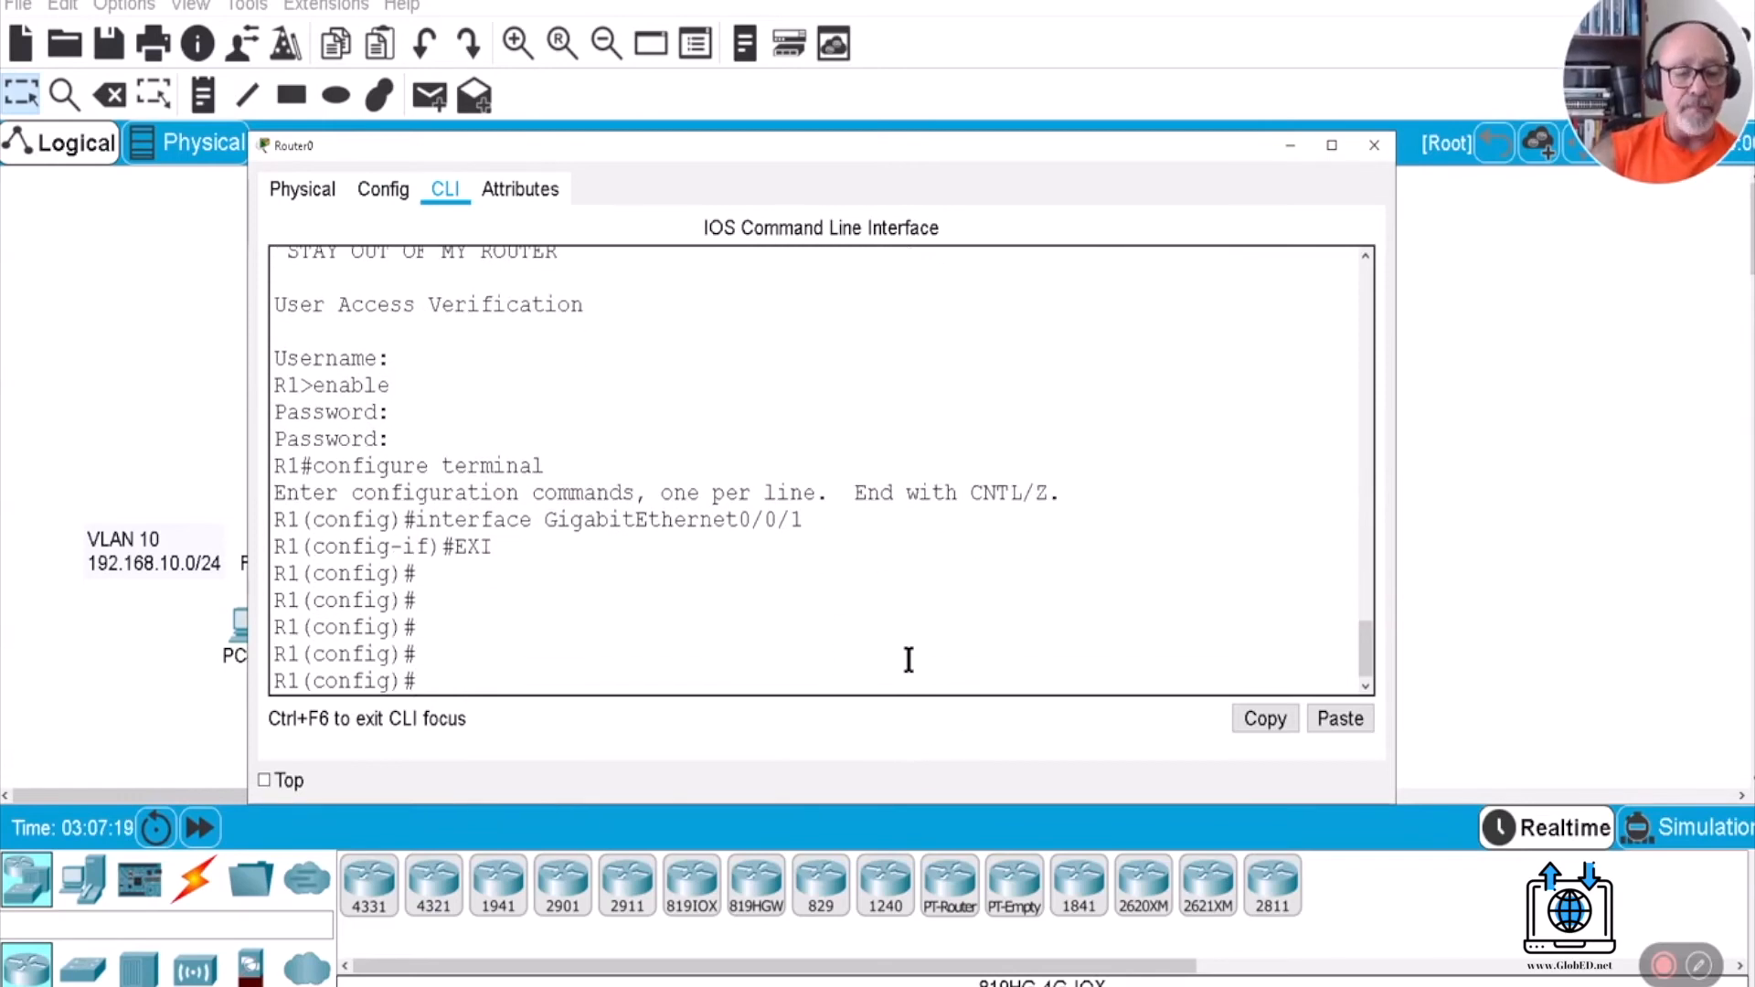
{"action": "key", "text": "Return"}
{"action": "key", "text": "Return"}
{"action": "key", "text": "ctrl+z"}
{"action": "key", "text": "Return"}
{"action": "key", "text": "Return"}
{"action": "key", "text": "Return"}
Display R1's startup configuration with SH START and examine its domain-name and name-server lines.
{"action": "type", "text": "SH START"}
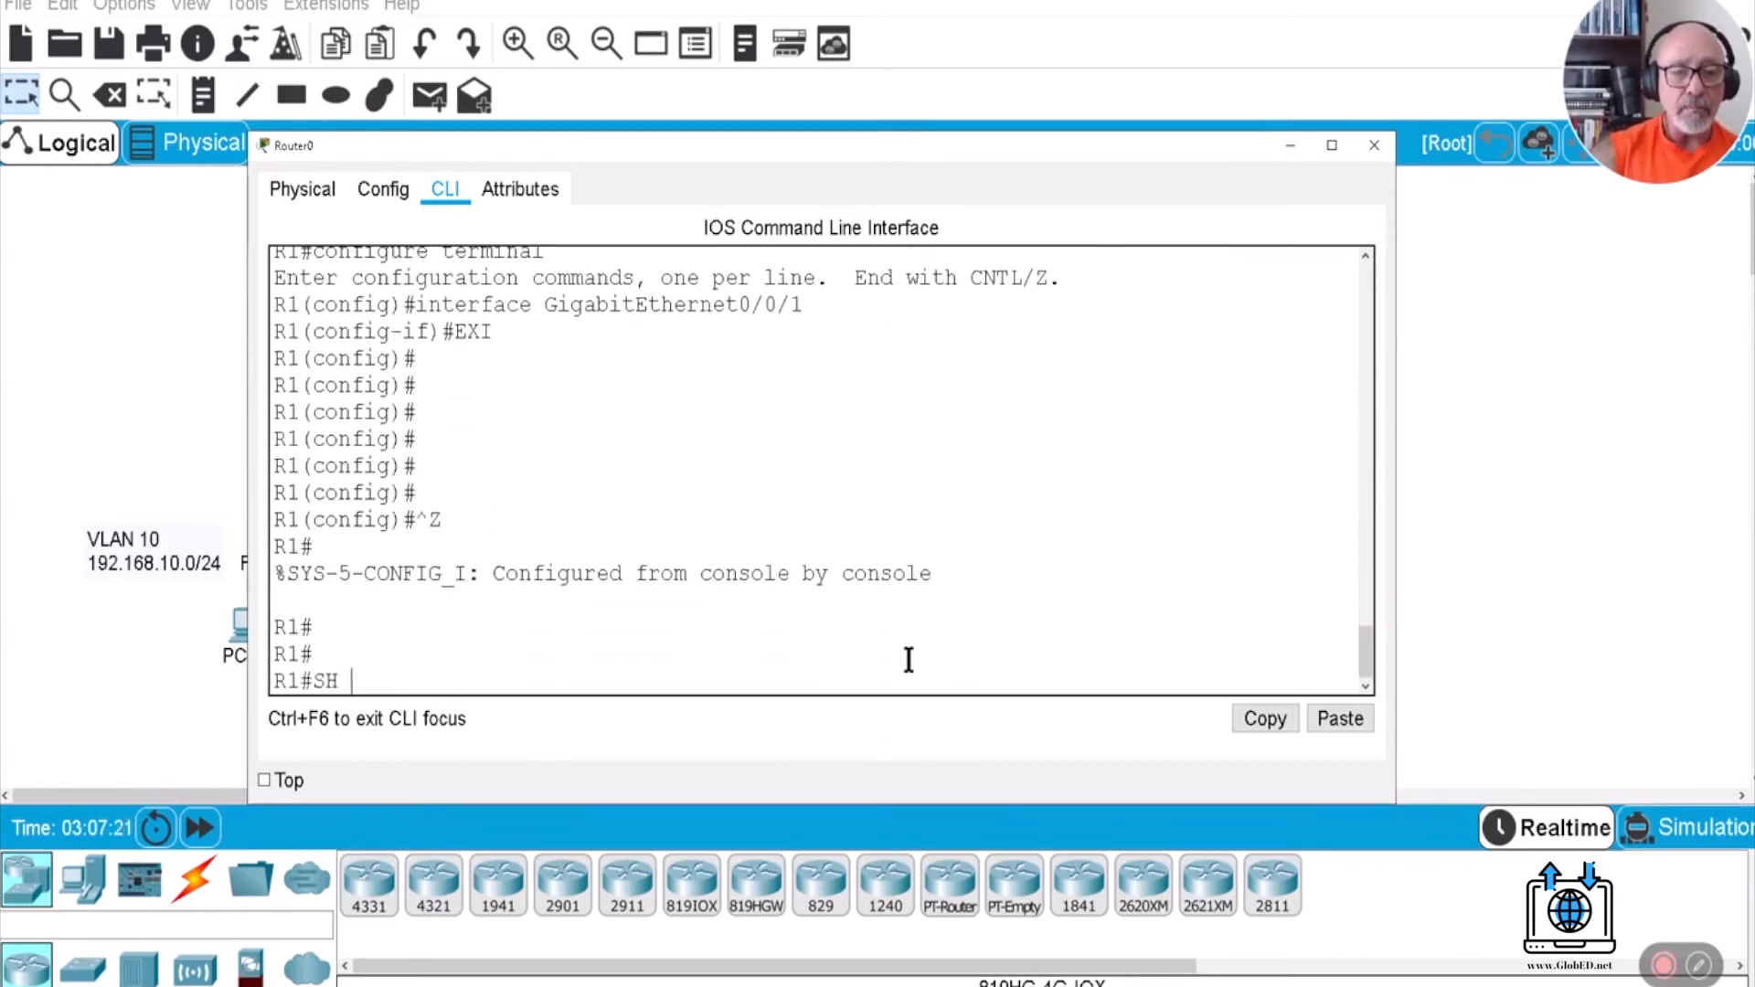
{"action": "key", "text": "Return"}
{"action": "key", "text": "Return"}
{"action": "key", "text": "Return"}
{"action": "key", "text": "Return"}
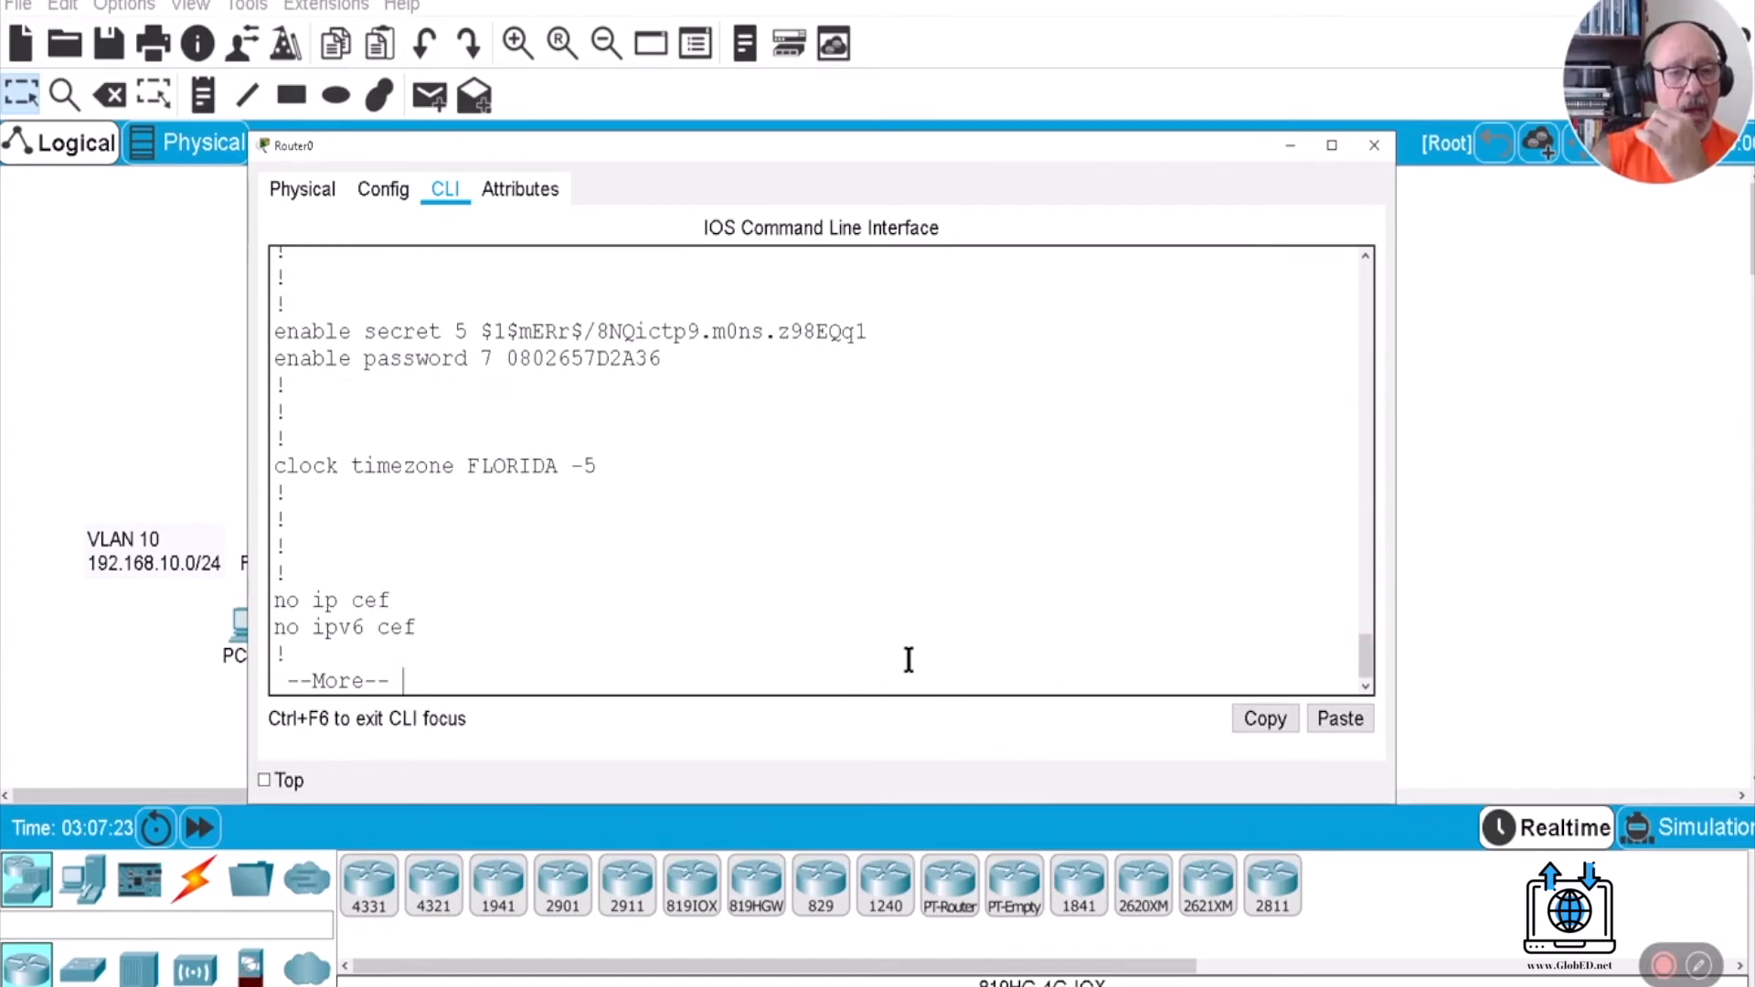
{"action": "key", "text": "Return"}
{"action": "key", "text": "Return"}
{"action": "key", "text": "Return"}
{"action": "key", "text": "Return"}
{"action": "key", "text": "Return"}
{"action": "key", "text": "Return"}
{"action": "key", "text": "Return"}
{"action": "key", "text": "Return"}
{"action": "key", "text": "Return"}
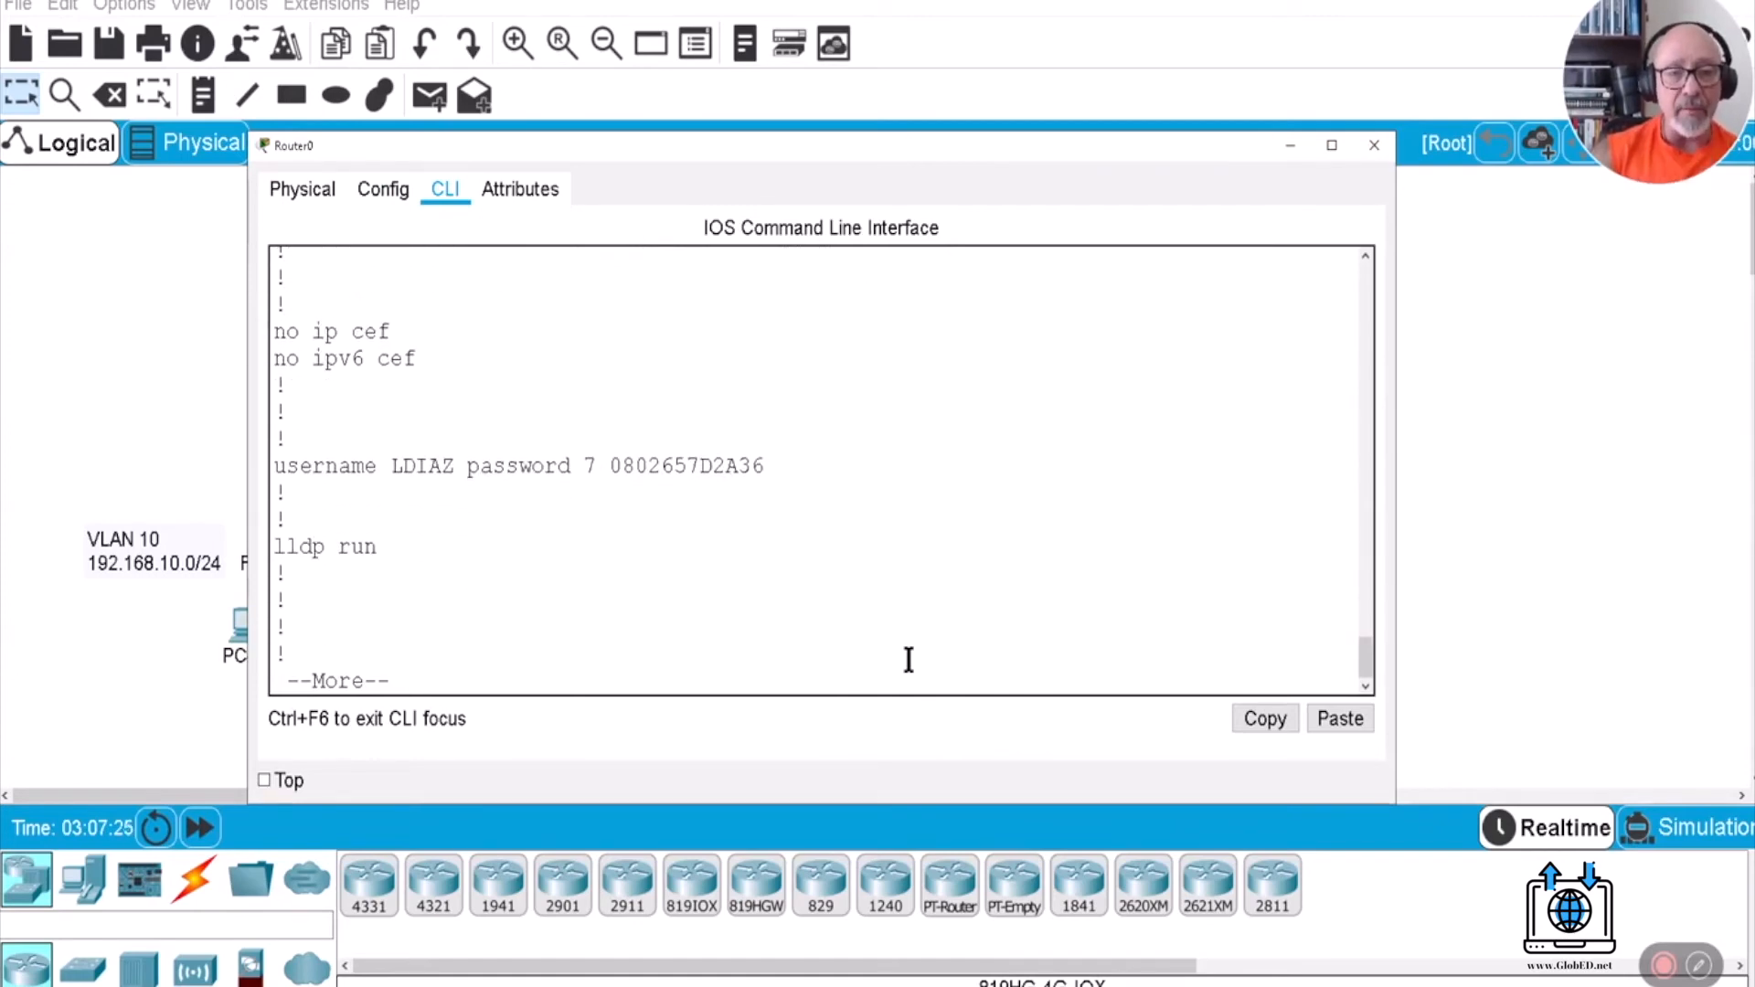
{"action": "key", "text": "Return"}
{"action": "key", "text": "Return"}
{"action": "key", "text": "Return"}
{"action": "key", "text": "Return"}
{"action": "key", "text": "Return"}
{"action": "key", "text": "Return"}
{"action": "key", "text": "Return"}
{"action": "key", "text": "Return"}
{"action": "key", "text": "Return"}
{"action": "key", "text": "Return"}
{"action": "key", "text": "Return"}
{"action": "key", "text": "Return"}
{"action": "key", "text": "Return"}
{"action": "key", "text": "Return"}
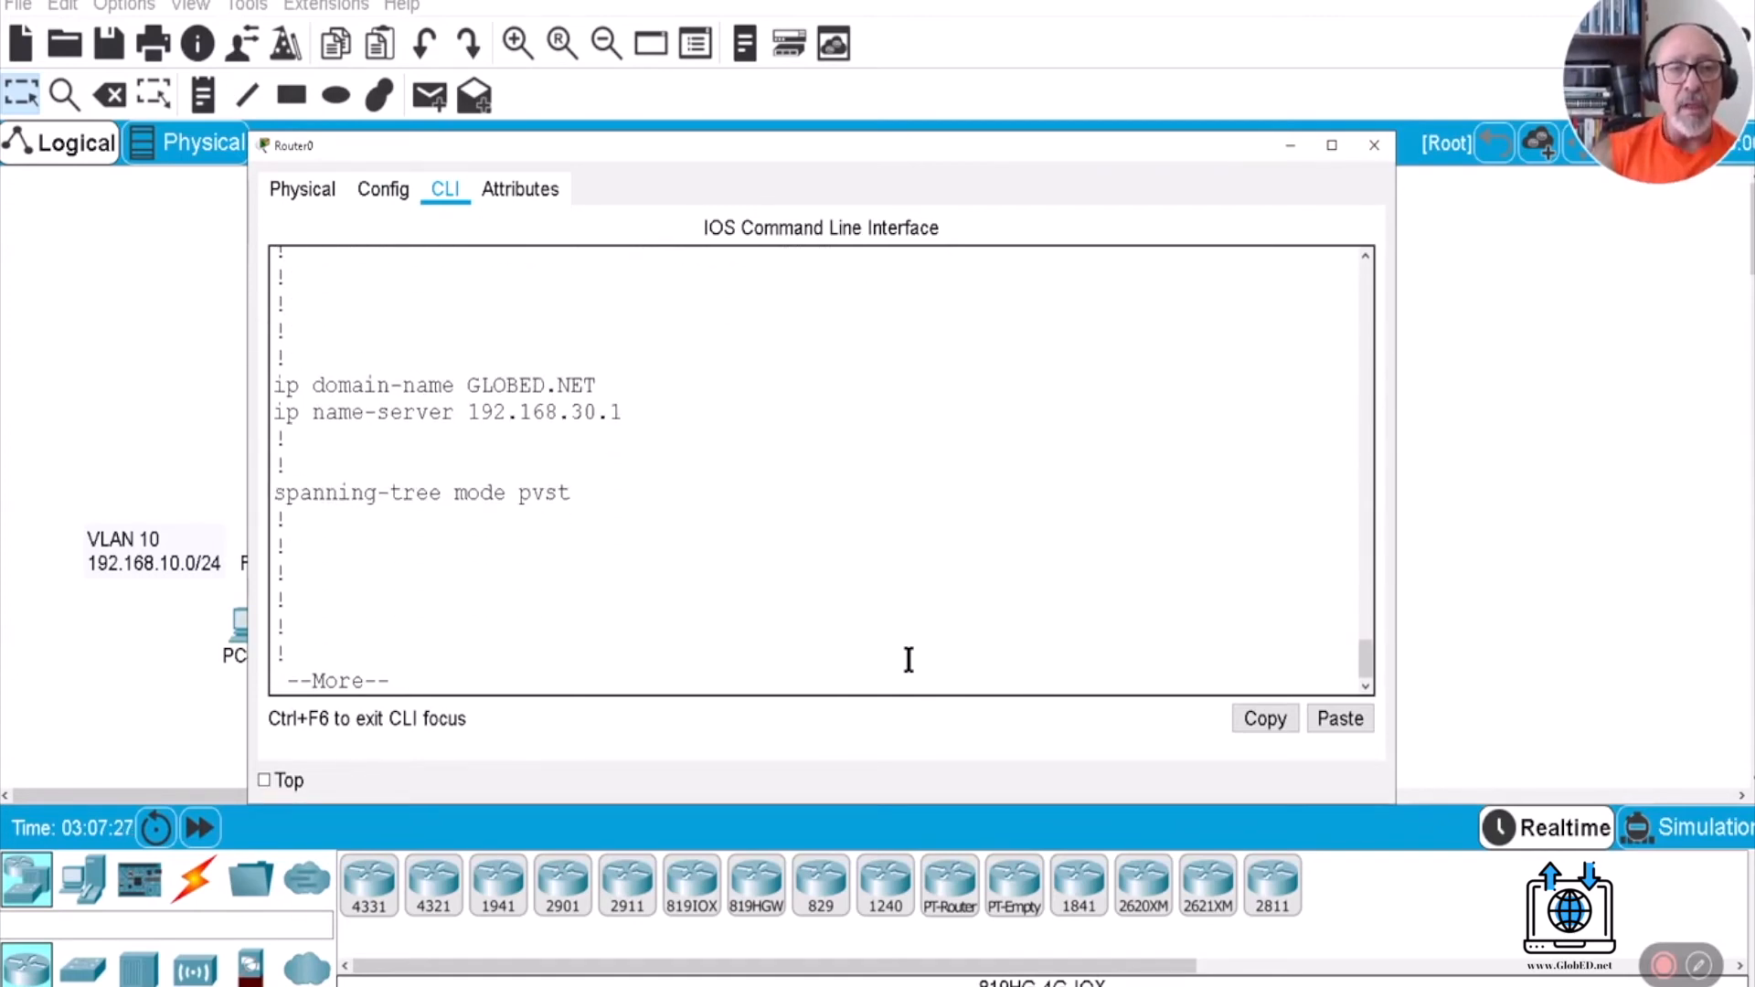
{"action": "left_click_drag", "start_coordinate": [605, 389], "coordinate": [273, 388]}
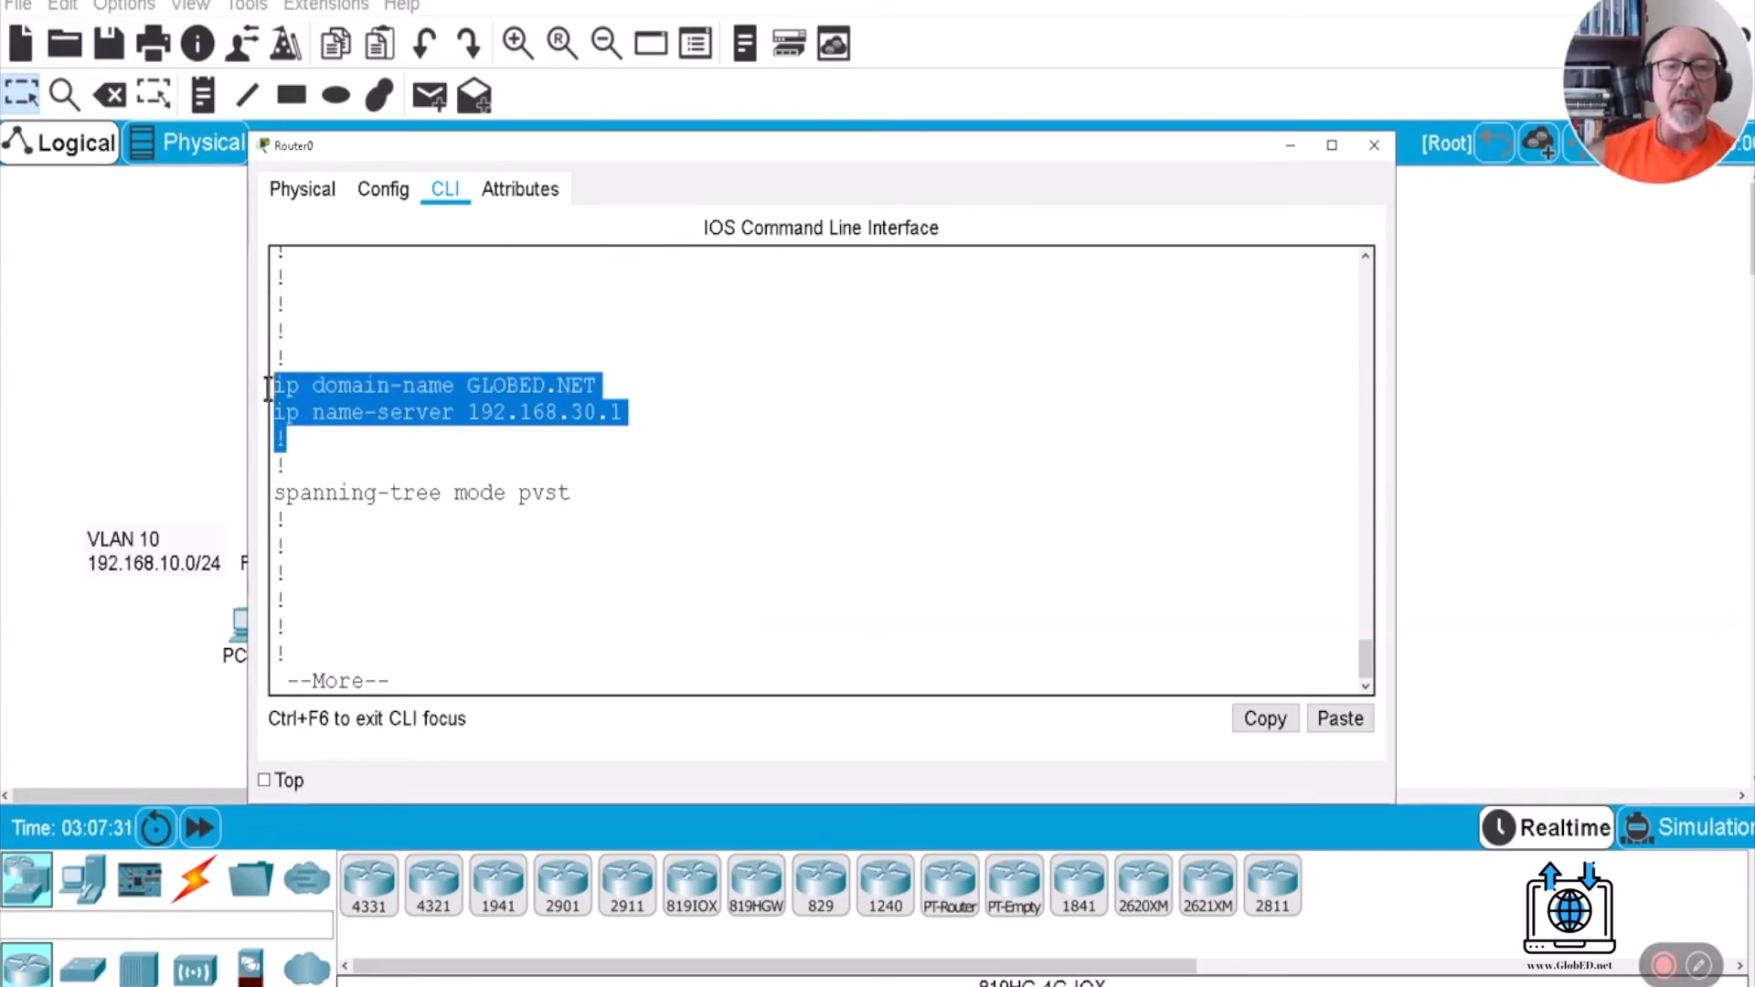
Examine the rest of R1's startup configuration, covering interfaces, EIGRP, banner and VTY line settings, through to the end.
{"action": "key", "text": "Return"}
{"action": "key", "text": "Return"}
{"action": "key", "text": "Return"}
{"action": "key", "text": "Return"}
{"action": "key", "text": "Return"}
{"action": "key", "text": "Return"}
{"action": "key", "text": "Return"}
{"action": "key", "text": "Return"}
{"action": "key", "text": "Return"}
{"action": "key", "text": "Return"}
{"action": "key", "text": "Return"}
{"action": "key", "text": "Return"}
{"action": "key", "text": "Return"}
{"action": "key", "text": "Return"}
{"action": "key", "text": "Return"}
{"action": "key", "text": "Return"}
{"action": "key", "text": "Return"}
{"action": "key", "text": "Return"}
{"action": "key", "text": "Return"}
{"action": "key", "text": "Return"}
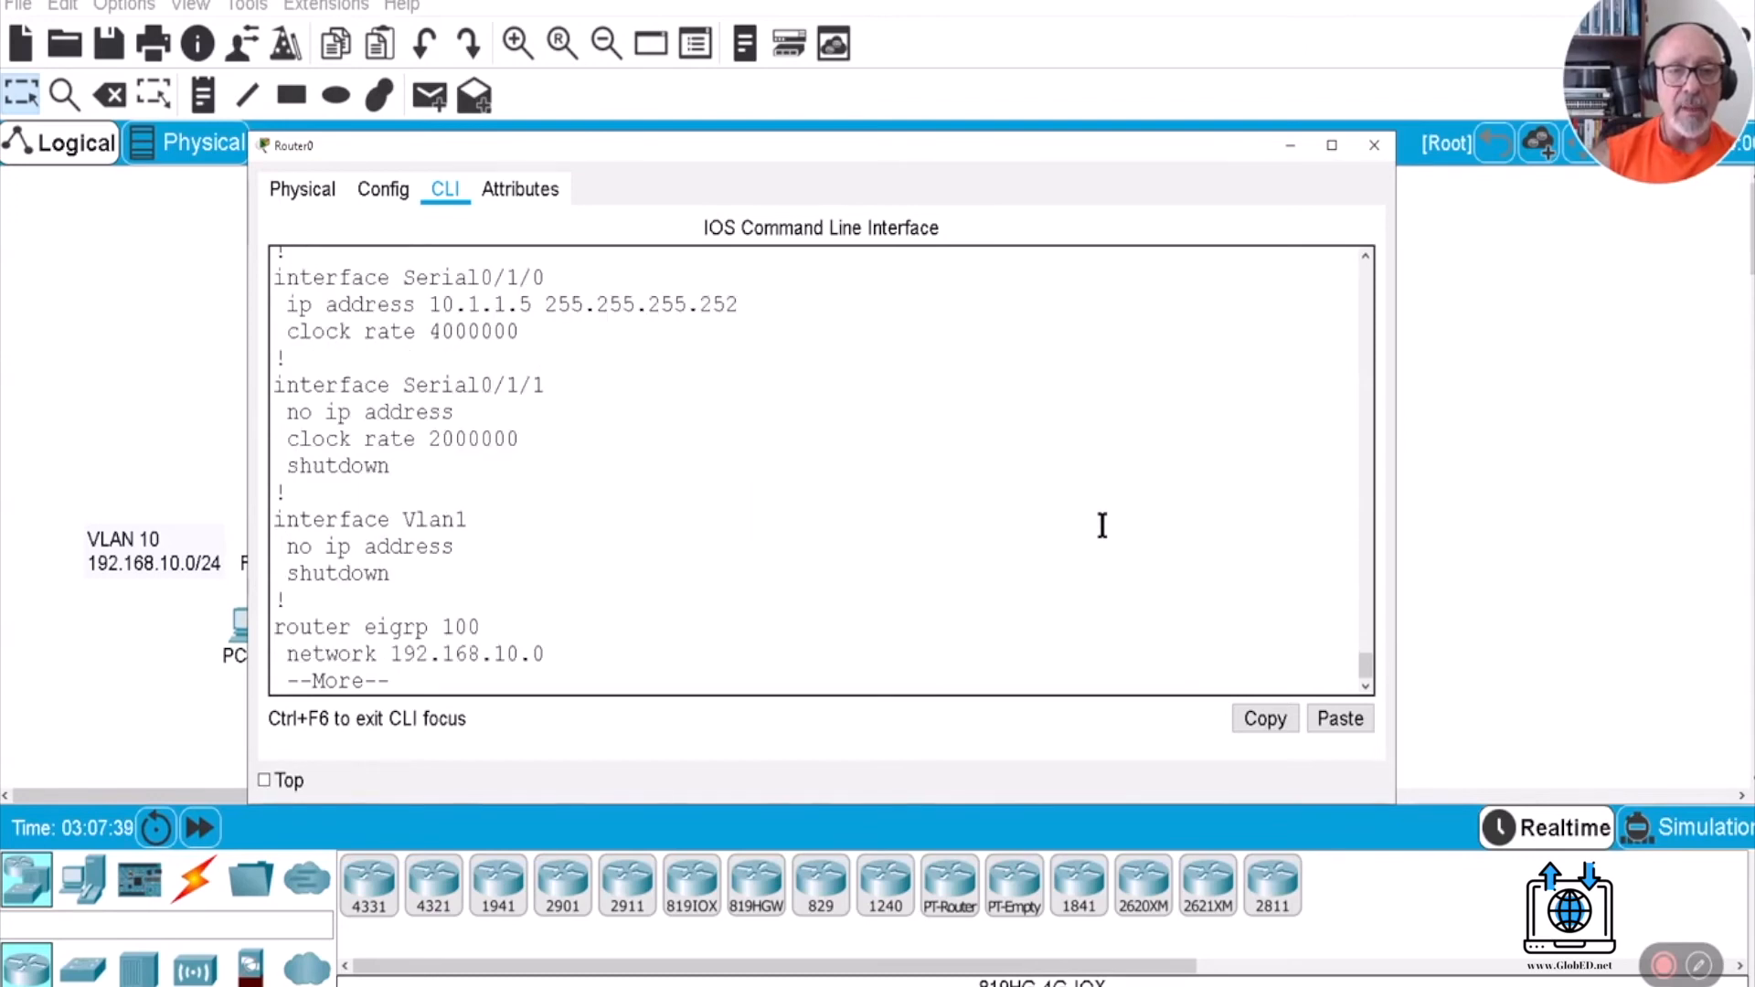
{"action": "key", "text": "Return"}
{"action": "key", "text": "Return"}
{"action": "key", "text": "Return"}
{"action": "key", "text": "Return"}
{"action": "key", "text": "Return"}
{"action": "key", "text": "Return"}
{"action": "key", "text": "Return"}
{"action": "key", "text": "Return"}
{"action": "key", "text": "Return"}
{"action": "key", "text": "Return"}
{"action": "key", "text": "Return"}
{"action": "key", "text": "Return"}
{"action": "key", "text": "Return"}
{"action": "key", "text": "Return"}
{"action": "key", "text": "Return"}
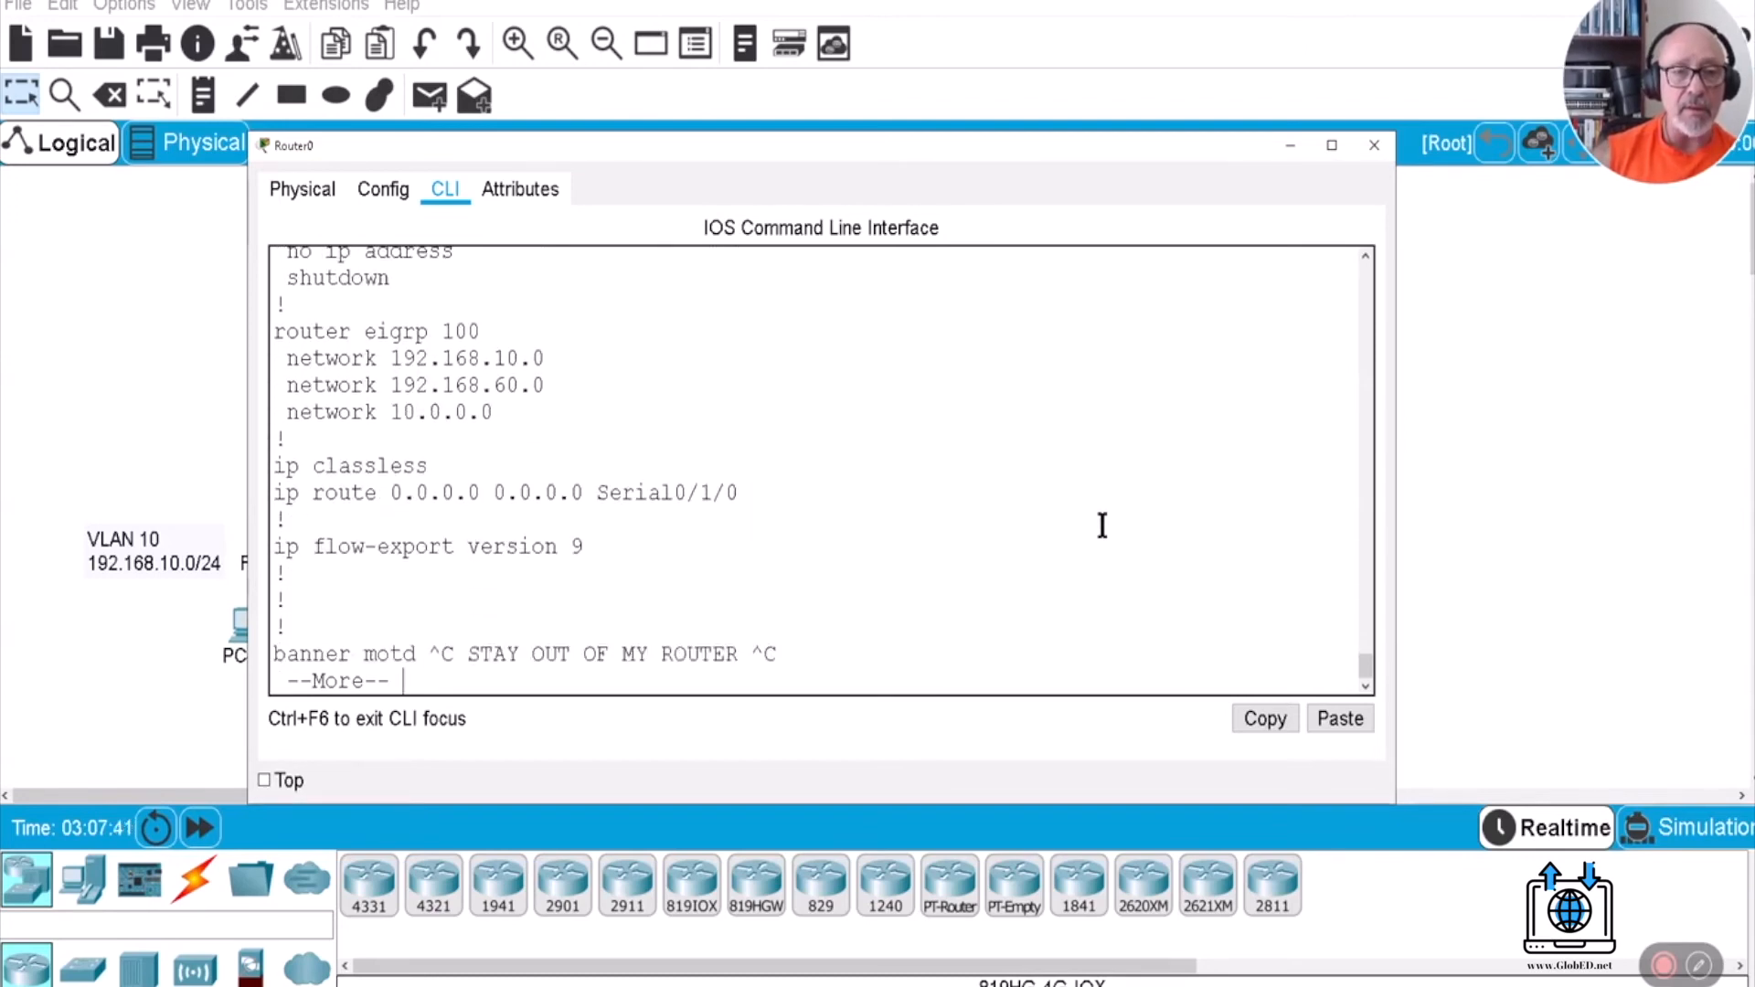
{"action": "key", "text": "Return"}
{"action": "key", "text": "Return"}
{"action": "key", "text": "Return"}
{"action": "key", "text": "Return"}
{"action": "key", "text": "Return"}
{"action": "key", "text": "Return"}
{"action": "key", "text": "Return"}
{"action": "key", "text": "Return"}
{"action": "key", "text": "Return"}
{"action": "key", "text": "Return"}
{"action": "key", "text": "Return"}
{"action": "key", "text": "Return"}
{"action": "key", "text": "Return"}
{"action": "key", "text": "Return"}
{"action": "key", "text": "Return"}
{"action": "key", "text": "Return"}
{"action": "key", "text": "Return"}
{"action": "key", "text": "Return"}
{"action": "key", "text": "Return"}
{"action": "key", "text": "Return"}
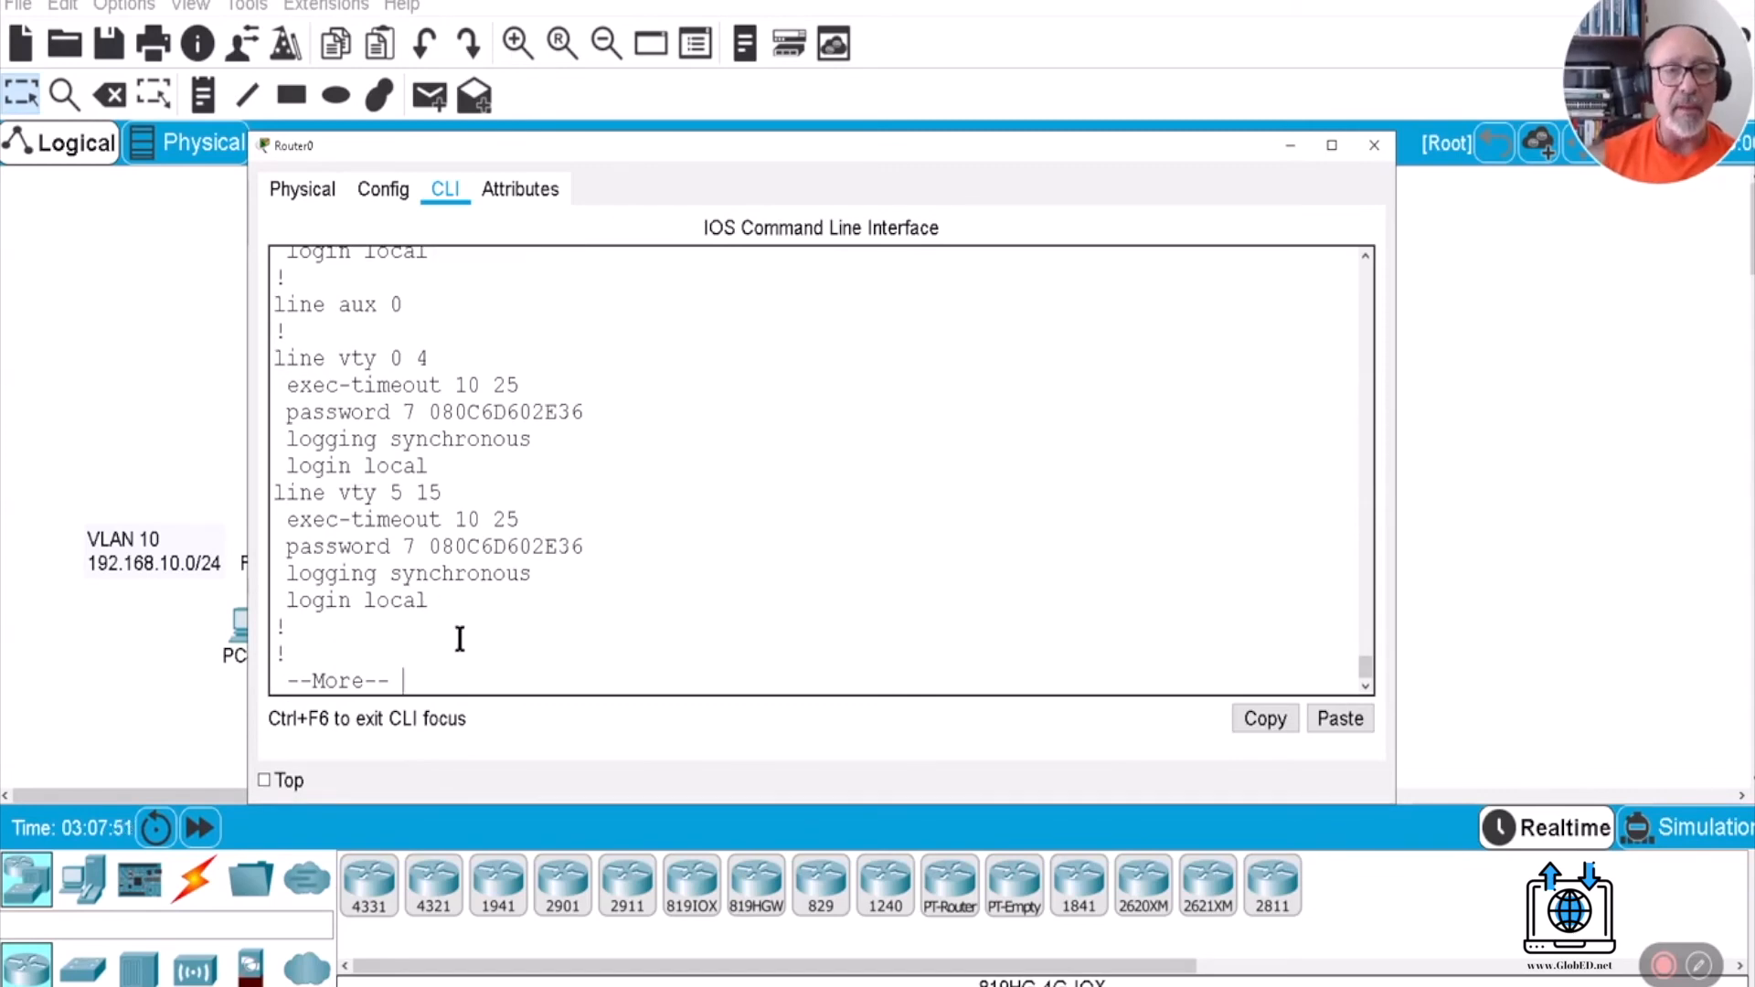
{"action": "scroll", "coordinate": [460, 638], "scroll_direction": "up", "scroll_amount": 2}
{"action": "key", "text": "Return"}
{"action": "key", "text": "Return"}
{"action": "key", "text": "Return"}
{"action": "key", "text": "Return"}
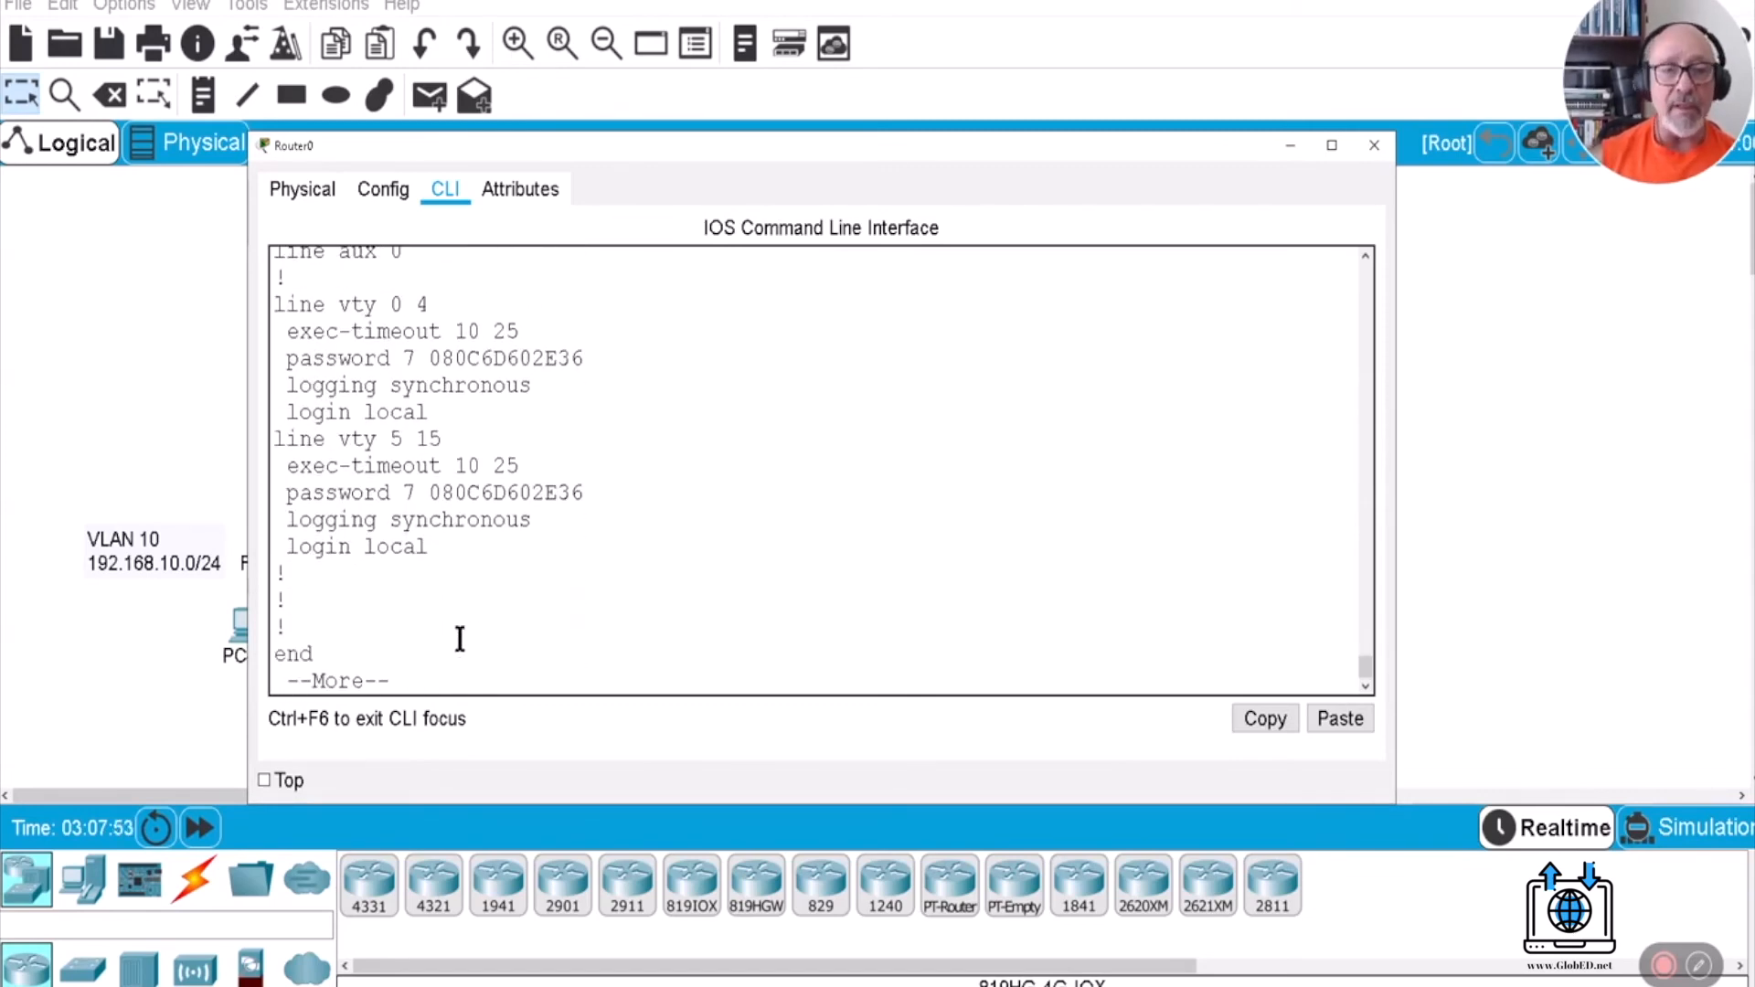
{"action": "key", "text": "Return"}
{"action": "key", "text": "Return"}
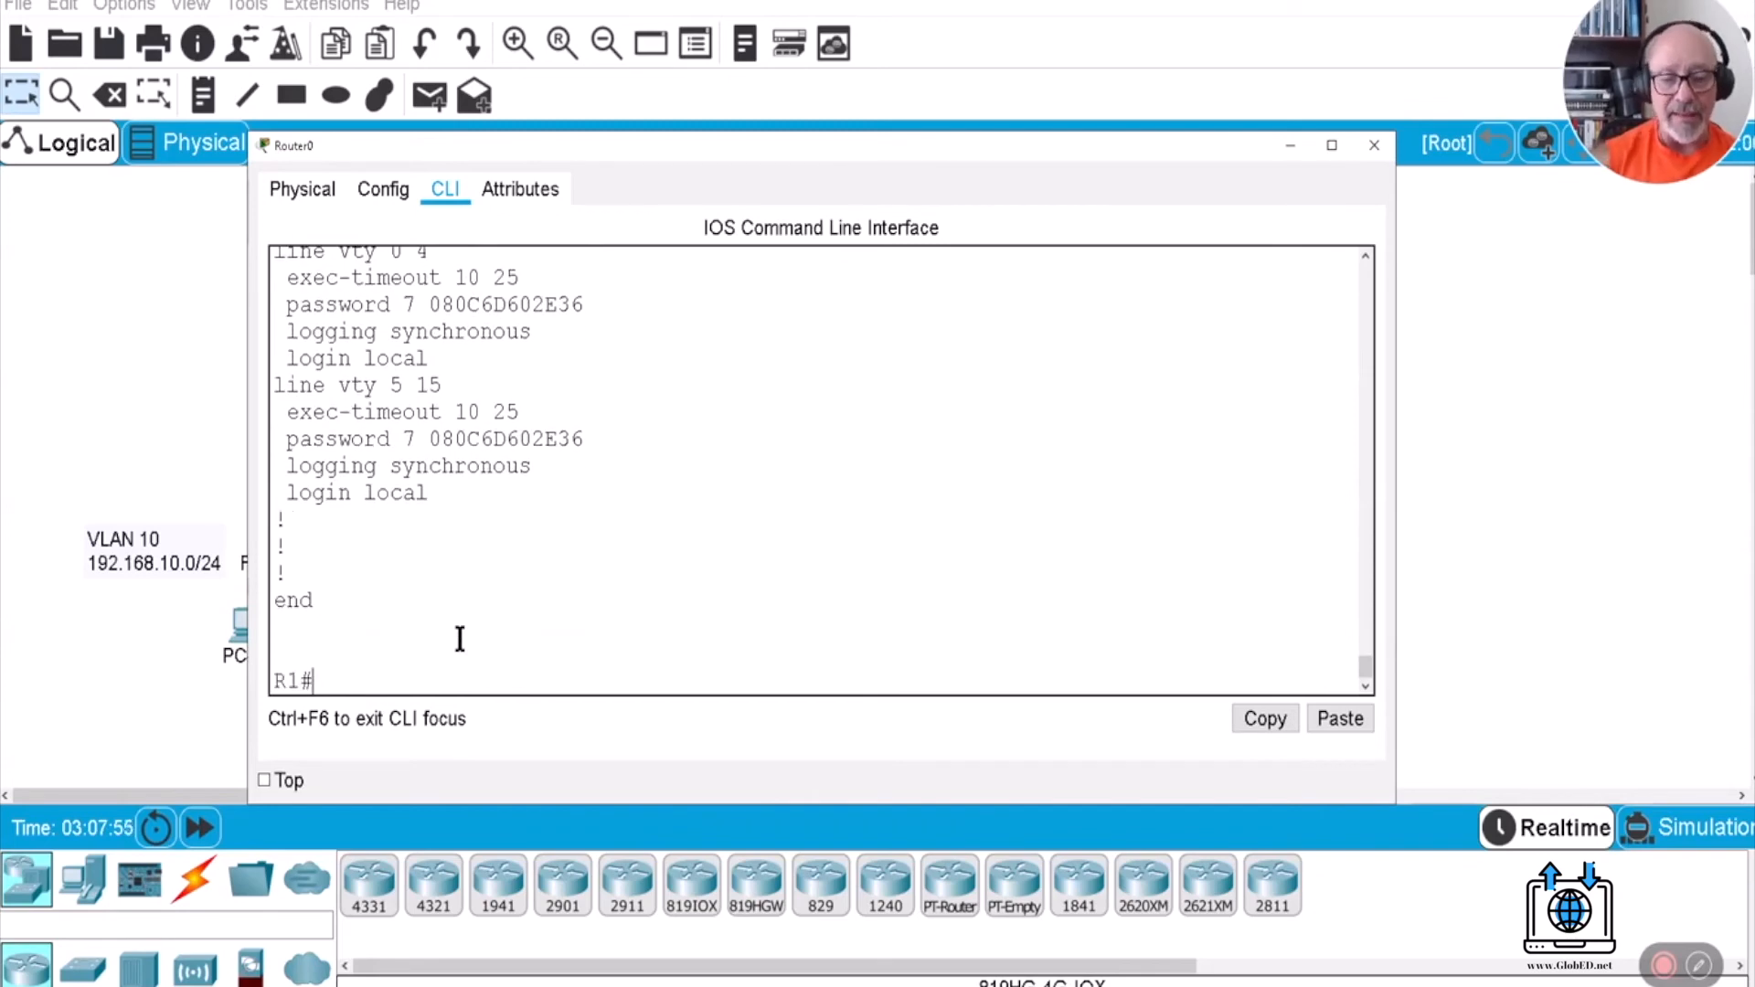
Enter global configuration mode on R1 and set the SSH authentication retries to 3.
{"action": "type", "text": "CONFIG T"}
{"action": "key", "text": "Return"}
{"action": "key", "text": "Return"}
{"action": "key", "text": "Return"}
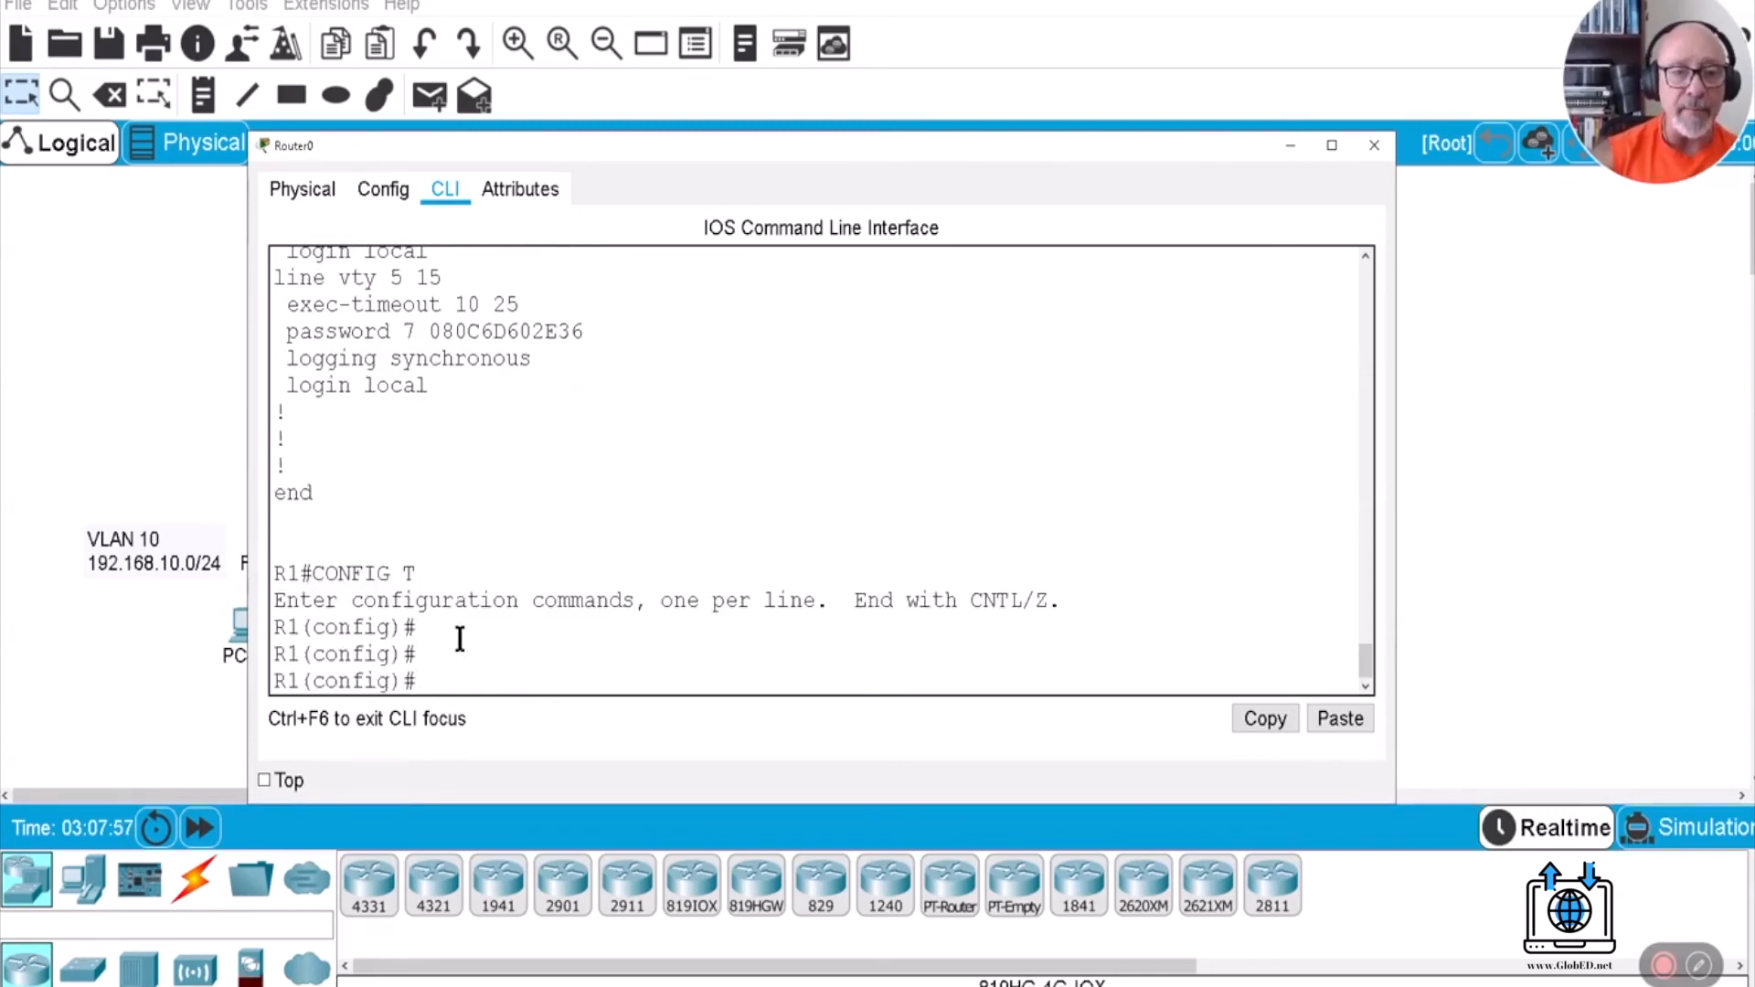
{"action": "type", "text": "IP SSH"}
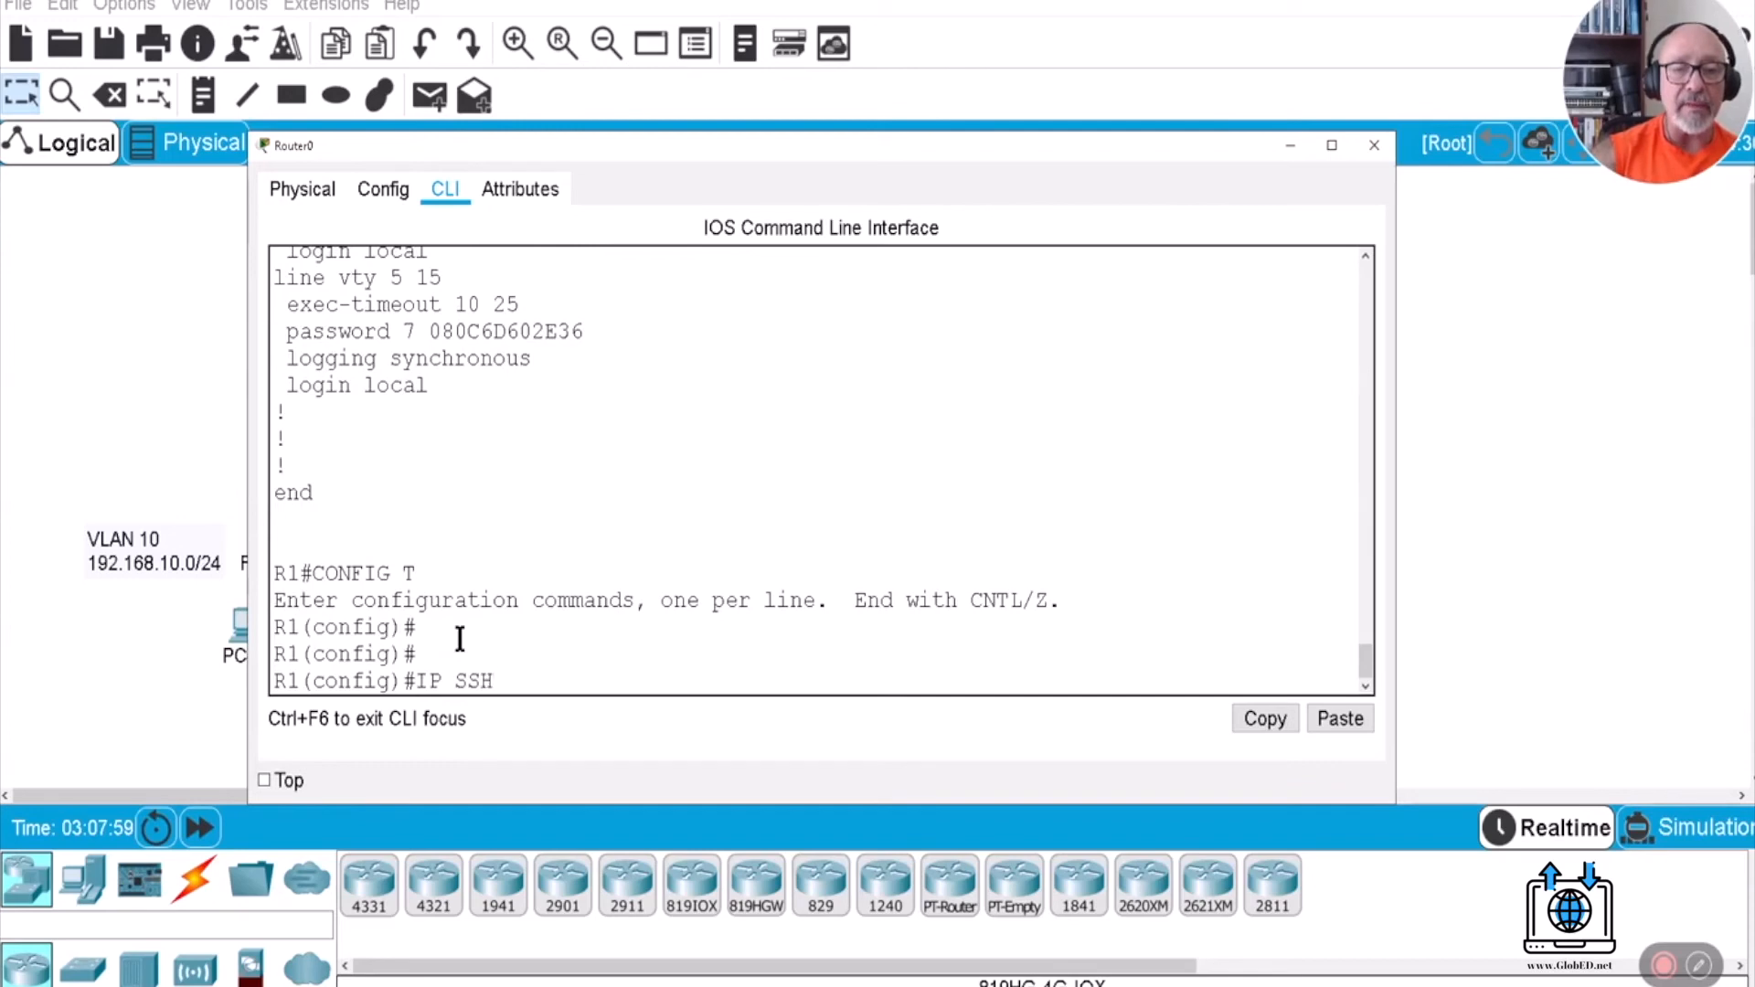
{"action": "key", "text": "Tab"}
{"action": "type", "text": "A"}
{"action": "key", "text": "Tab"}
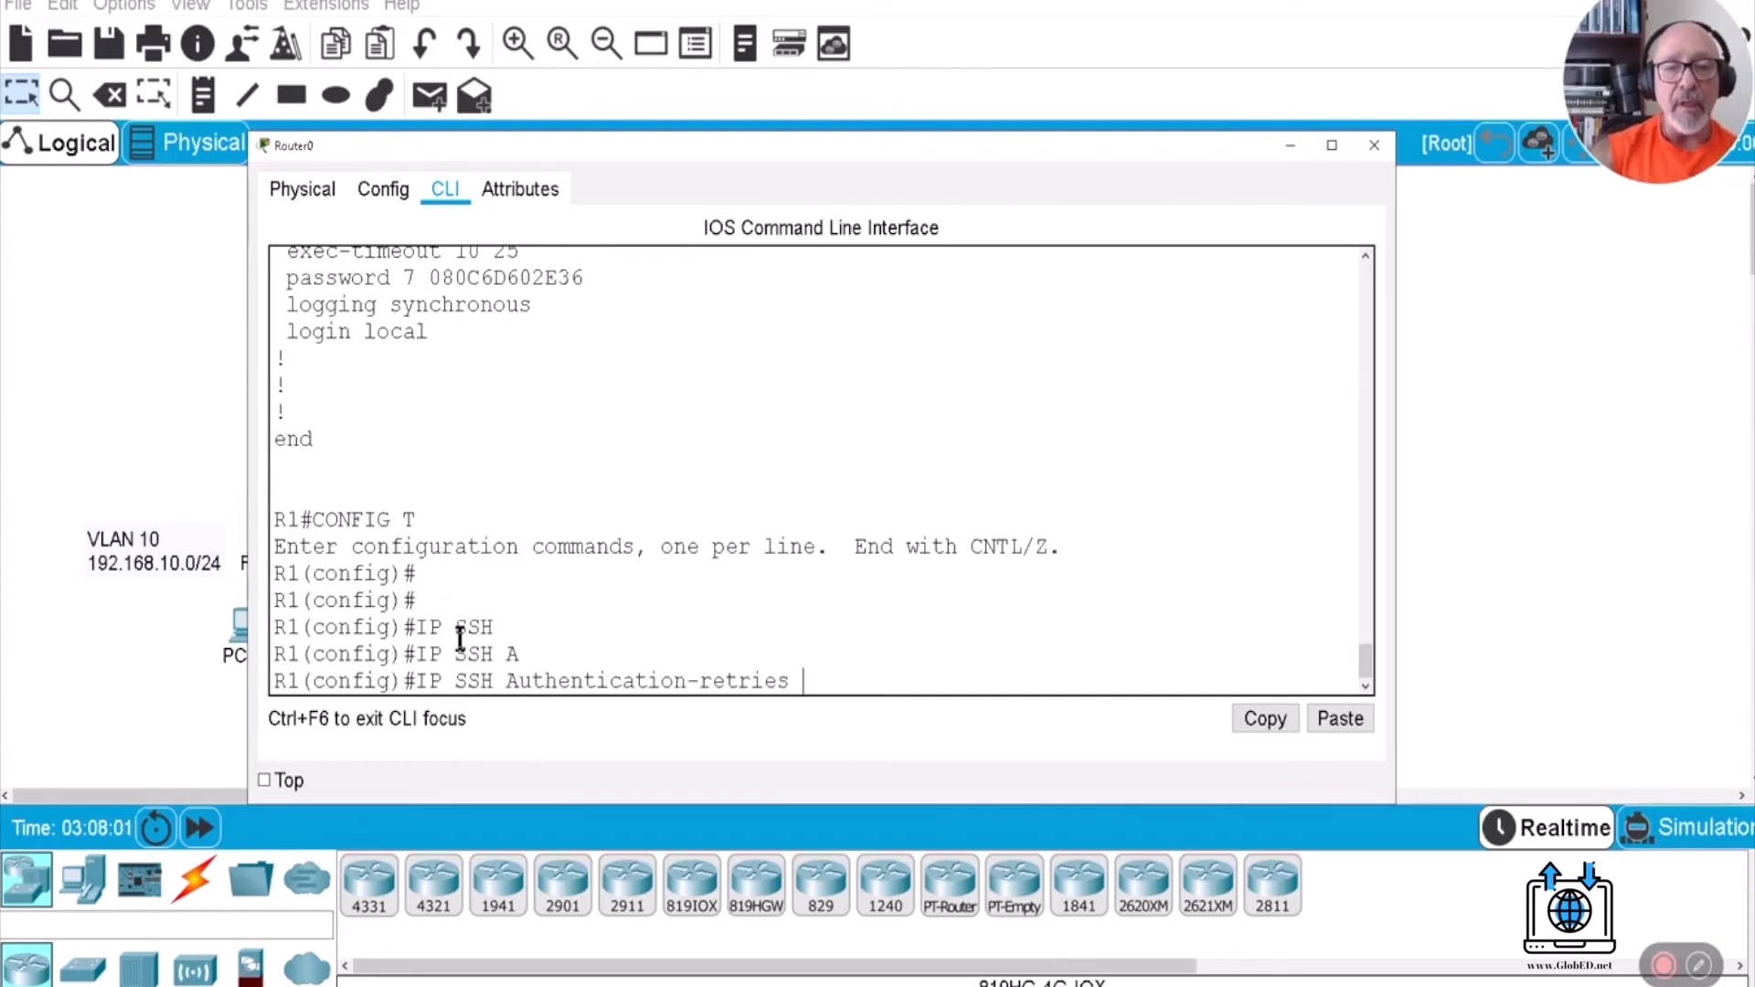
{"action": "type", "text": "3"}
{"action": "key", "text": "Return"}
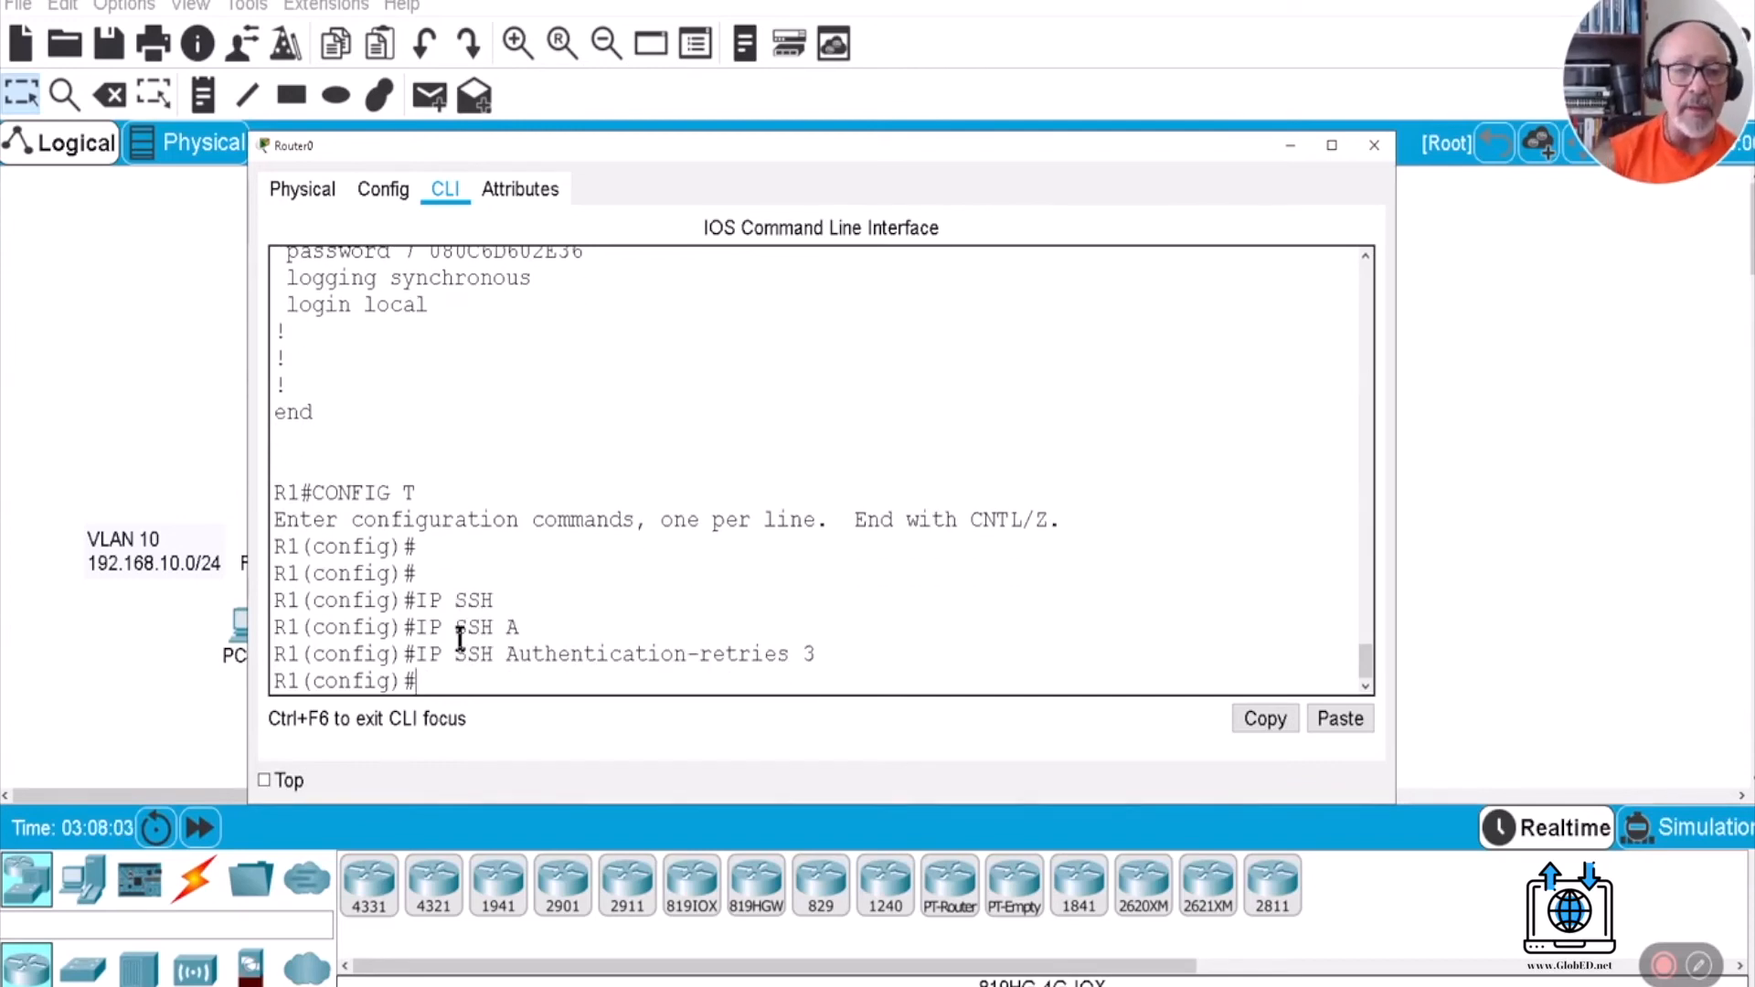
Set the SSH time-out on R1 to 120.
{"action": "type", "text": "IP SSH T"}
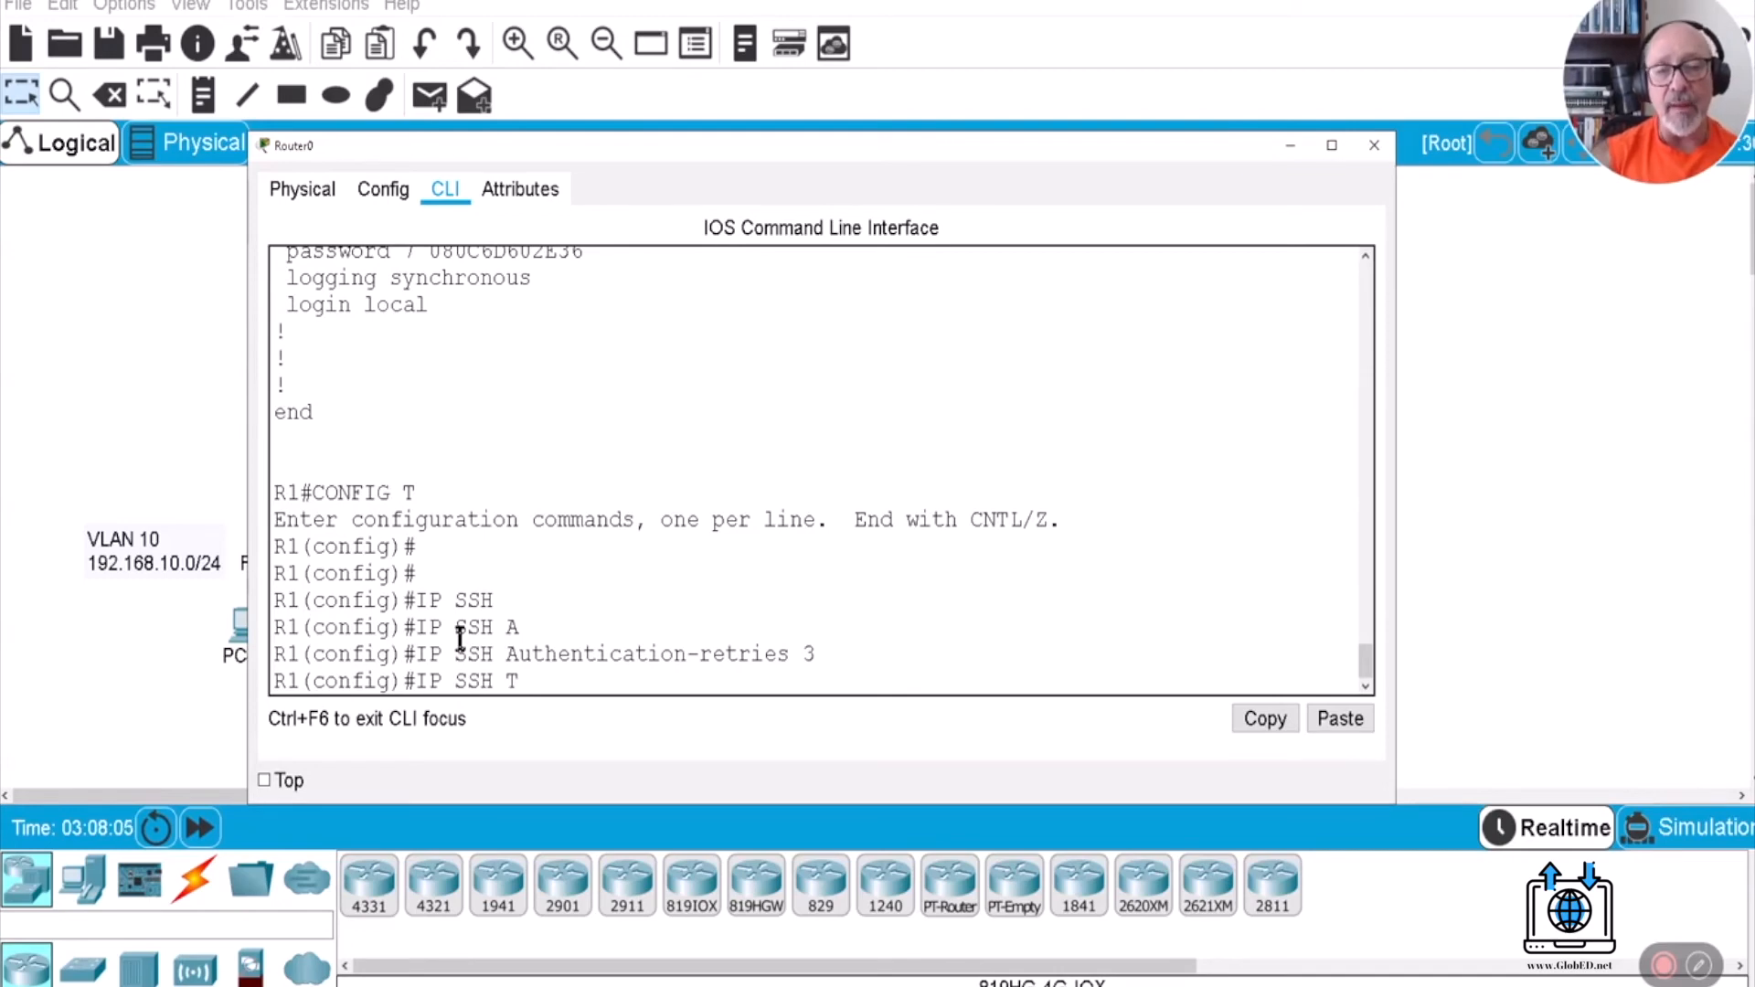
{"action": "key", "text": "Tab"}
{"action": "type", "text": "12"}
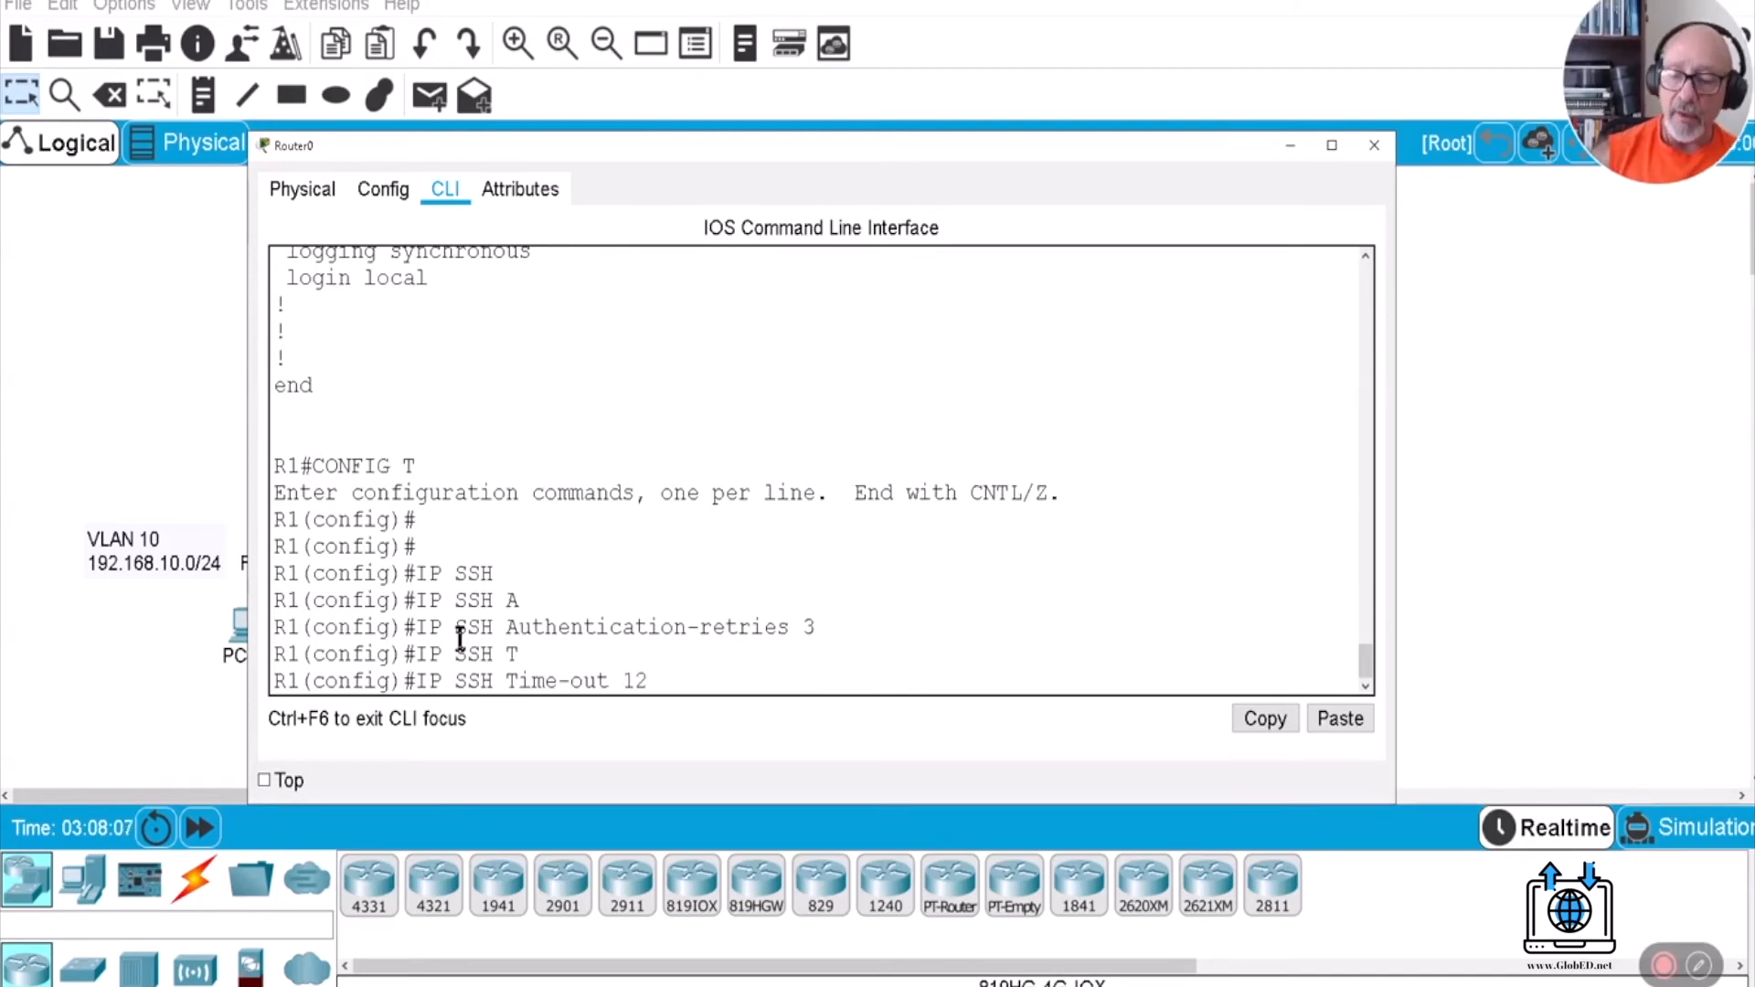
{"action": "type", "text": "0"}
{"action": "key", "text": "Return"}
{"action": "key", "text": "Return"}
{"action": "key", "text": "Return"}
{"action": "key", "text": "Return"}
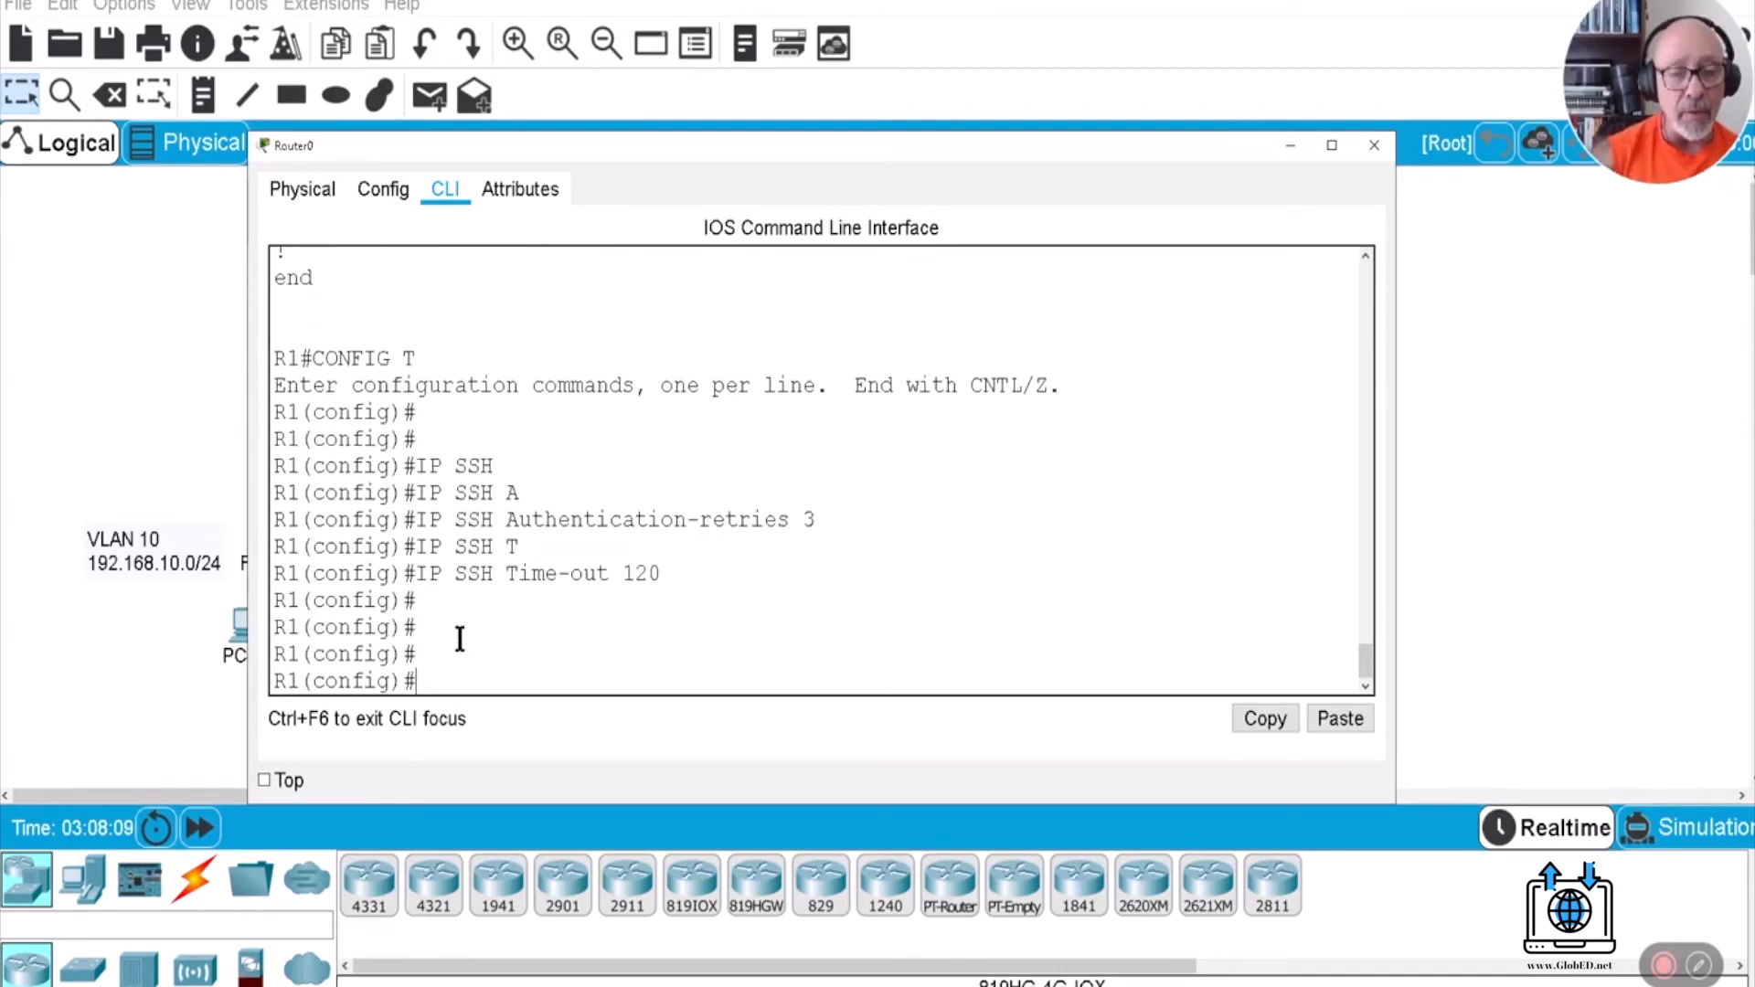
{"action": "type", "text": "LINE "}
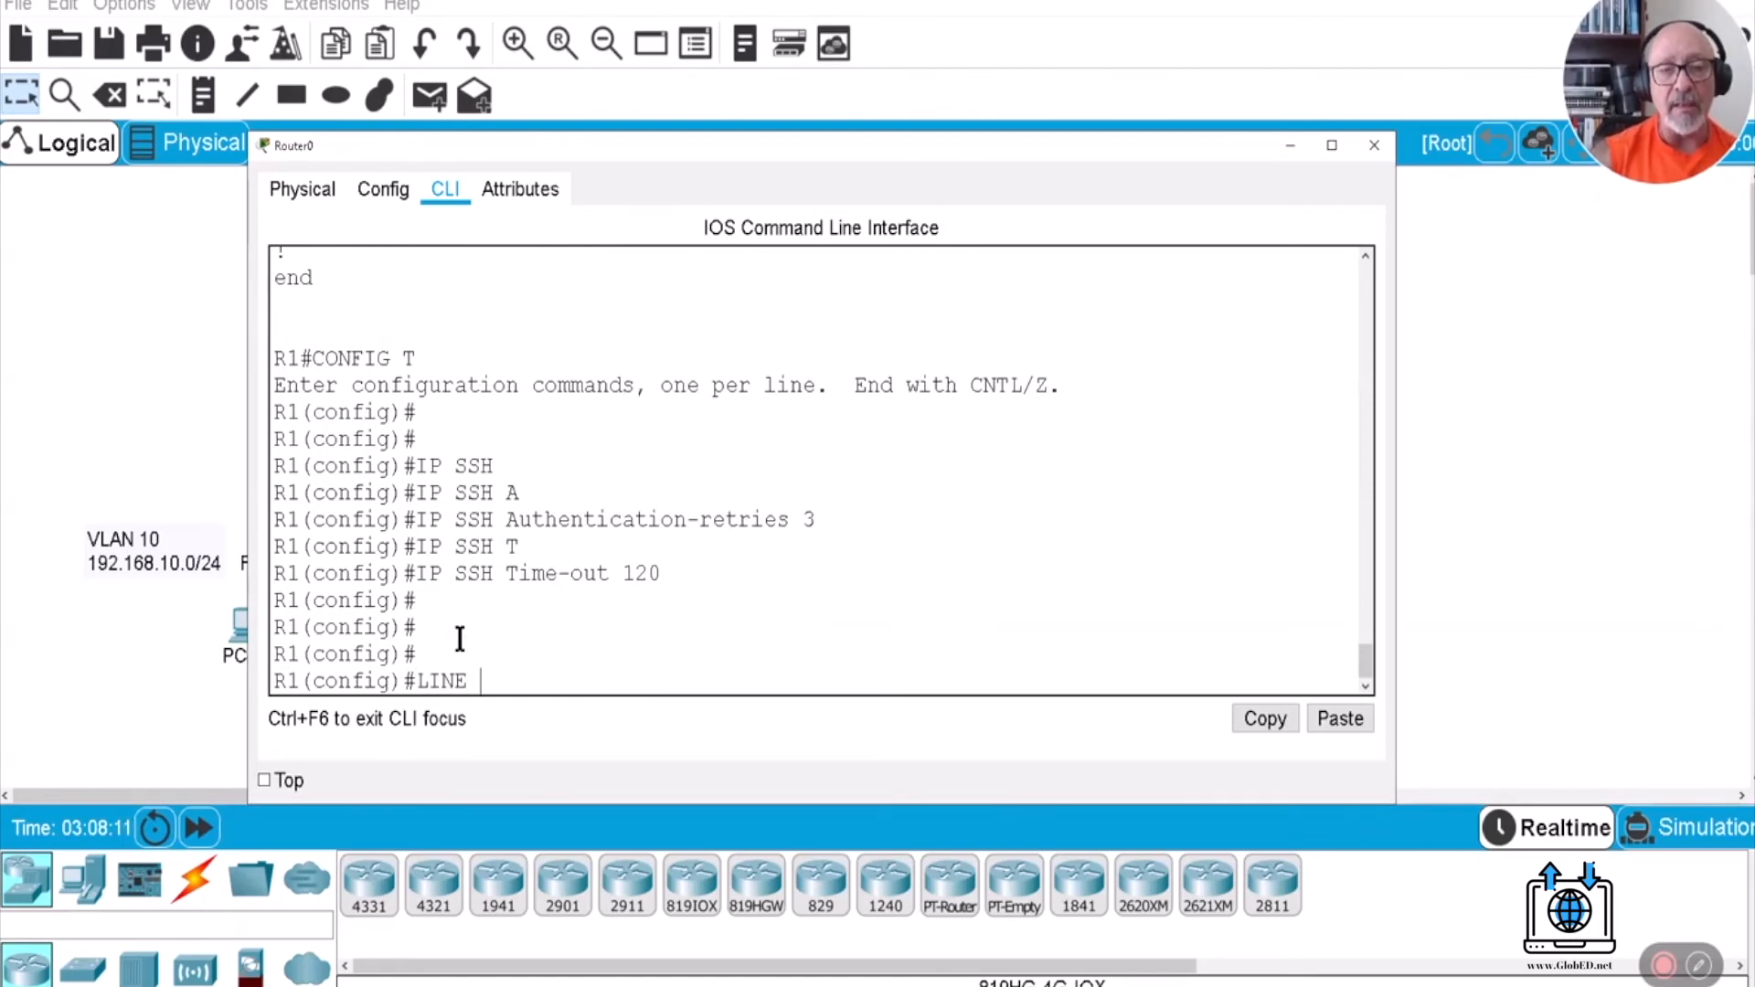
{"action": "type", "text": "VTY 0 15"}
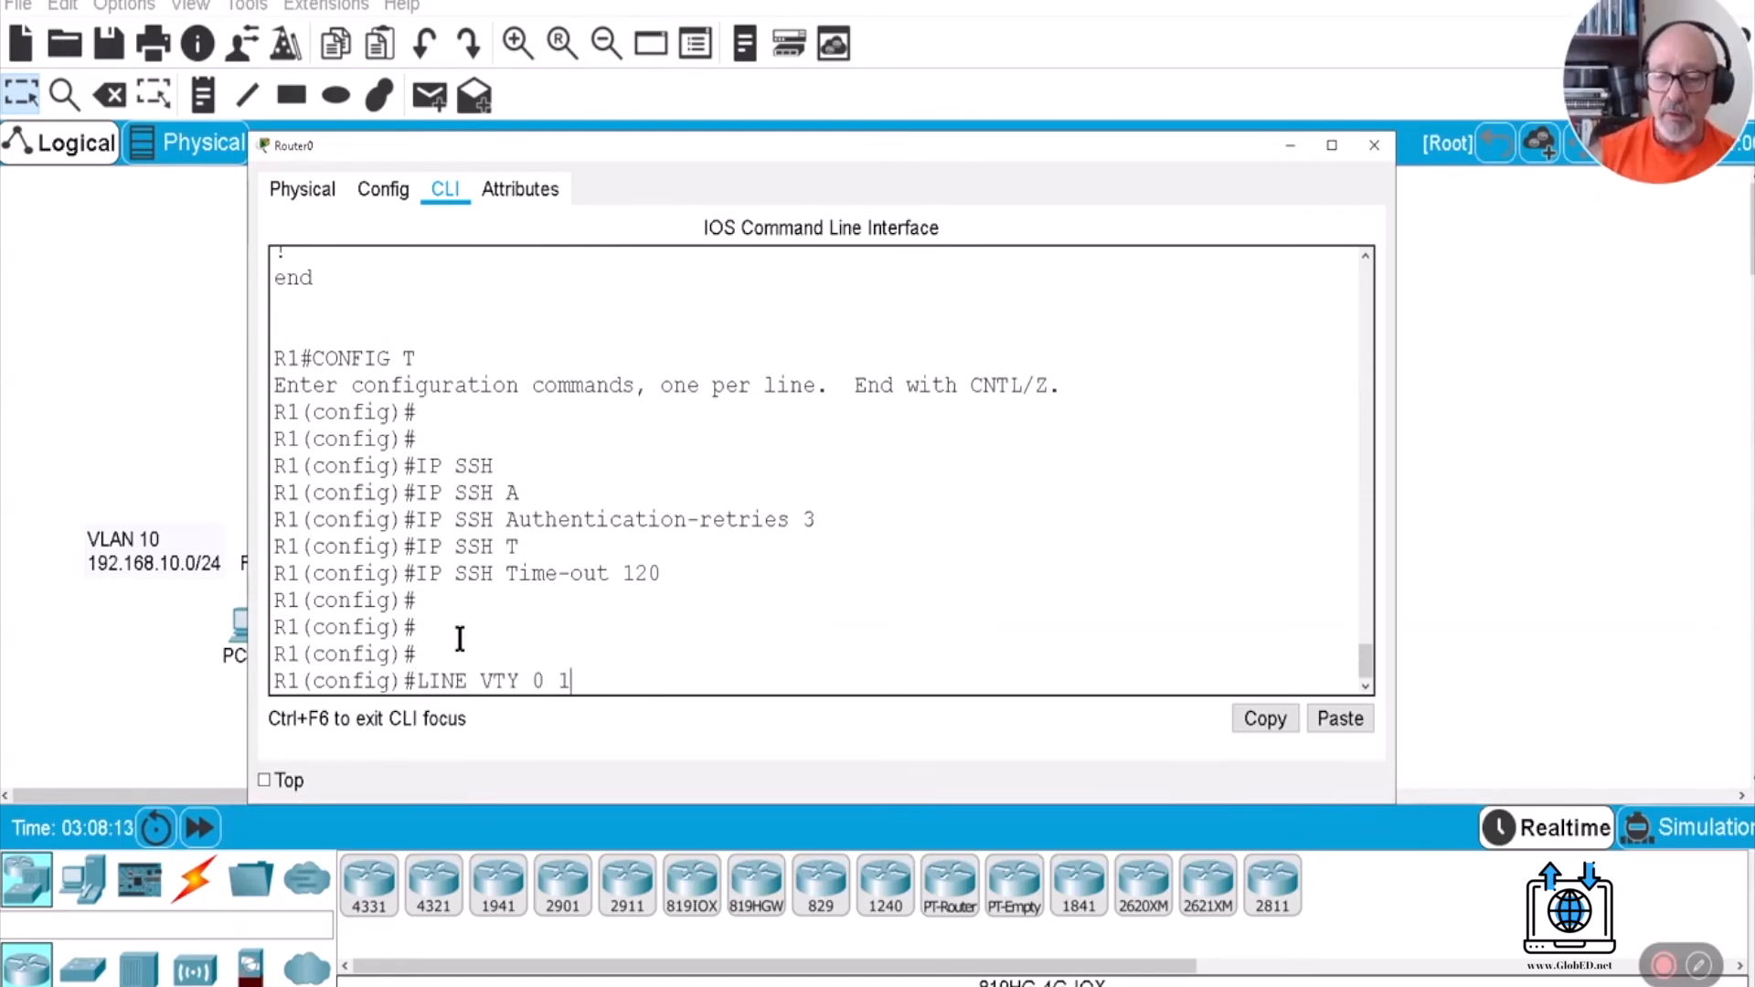
{"action": "key", "text": "BackSpace"}
{"action": "key", "text": "BackSpace"}
{"action": "key", "text": "BackSpace"}
{"action": "key", "text": "BackSpace"}
{"action": "key", "text": "BackSpace"}
{"action": "key", "text": "BackSpace"}
{"action": "key", "text": "BackSpace"}
{"action": "key", "text": "BackSpace"}
{"action": "key", "text": "BackSpace"}
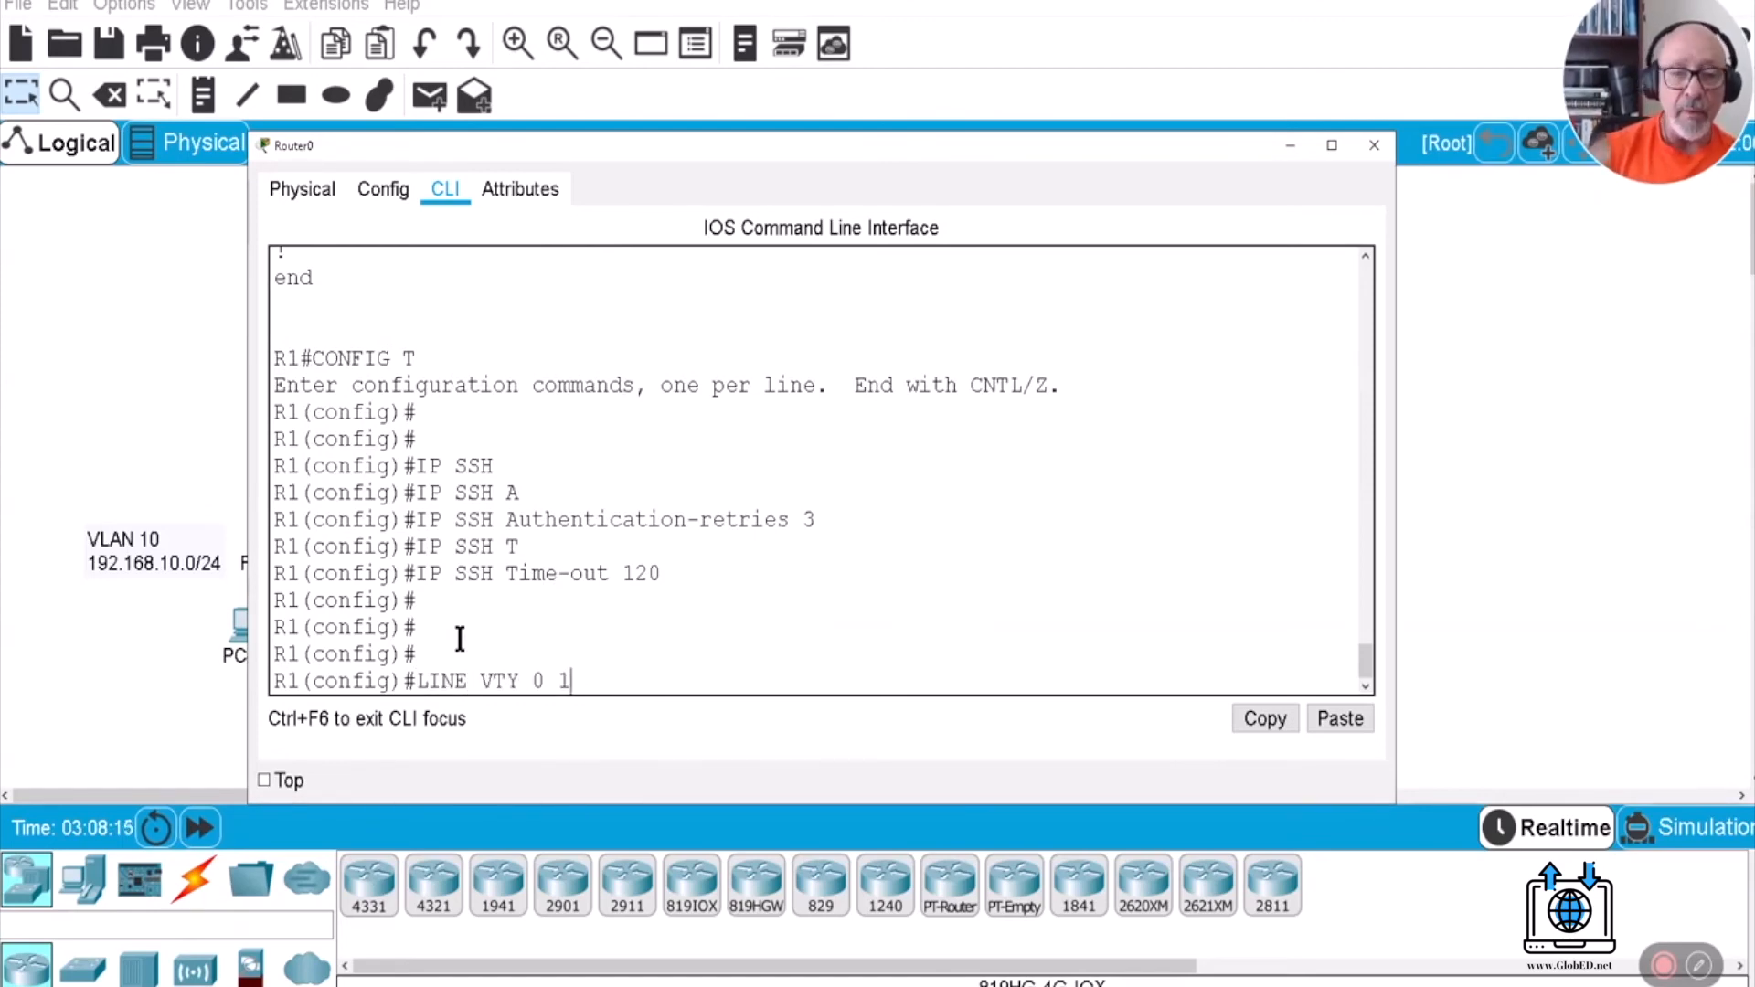
{"action": "key", "text": "BackSpace"}
{"action": "key", "text": "BackSpace"}
{"action": "key", "text": "BackSpace"}
{"action": "key", "text": "BackSpace"}
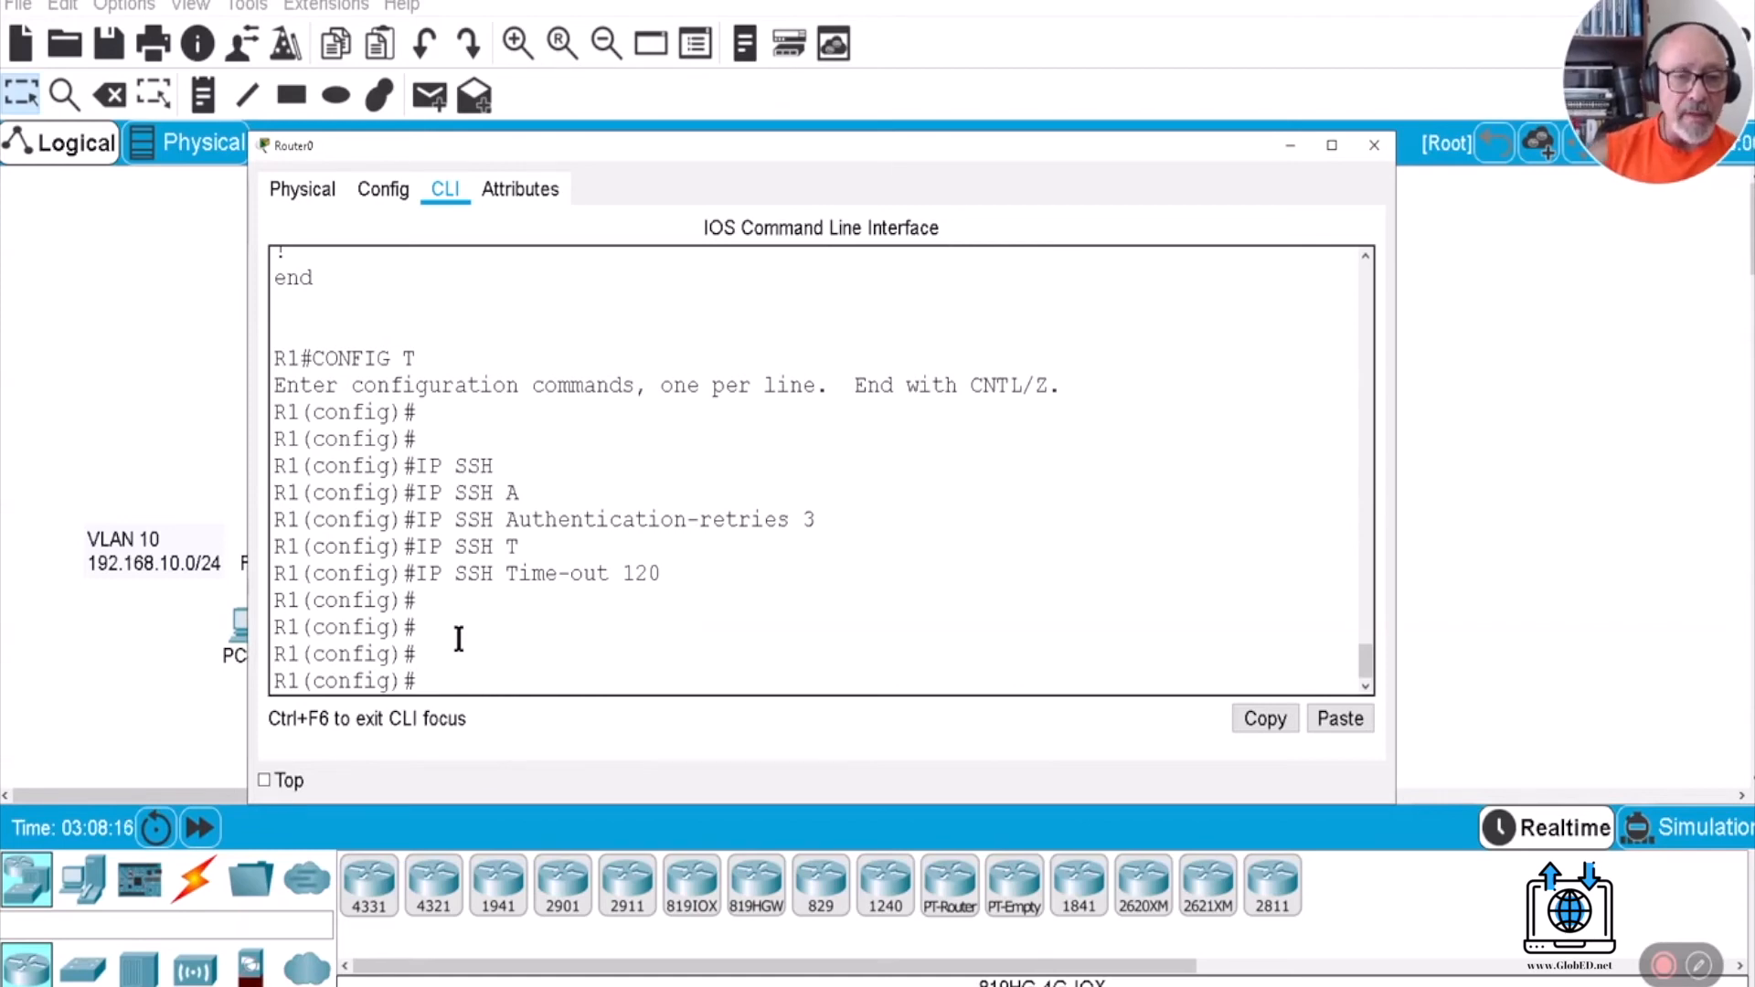
Start RSA key generation on R1 with CRYPTO KEY GENERATE RSA and agree to replace the existing keys.
{"action": "left_click_drag", "start_coordinate": [300, 681], "coordinate": [263, 681]}
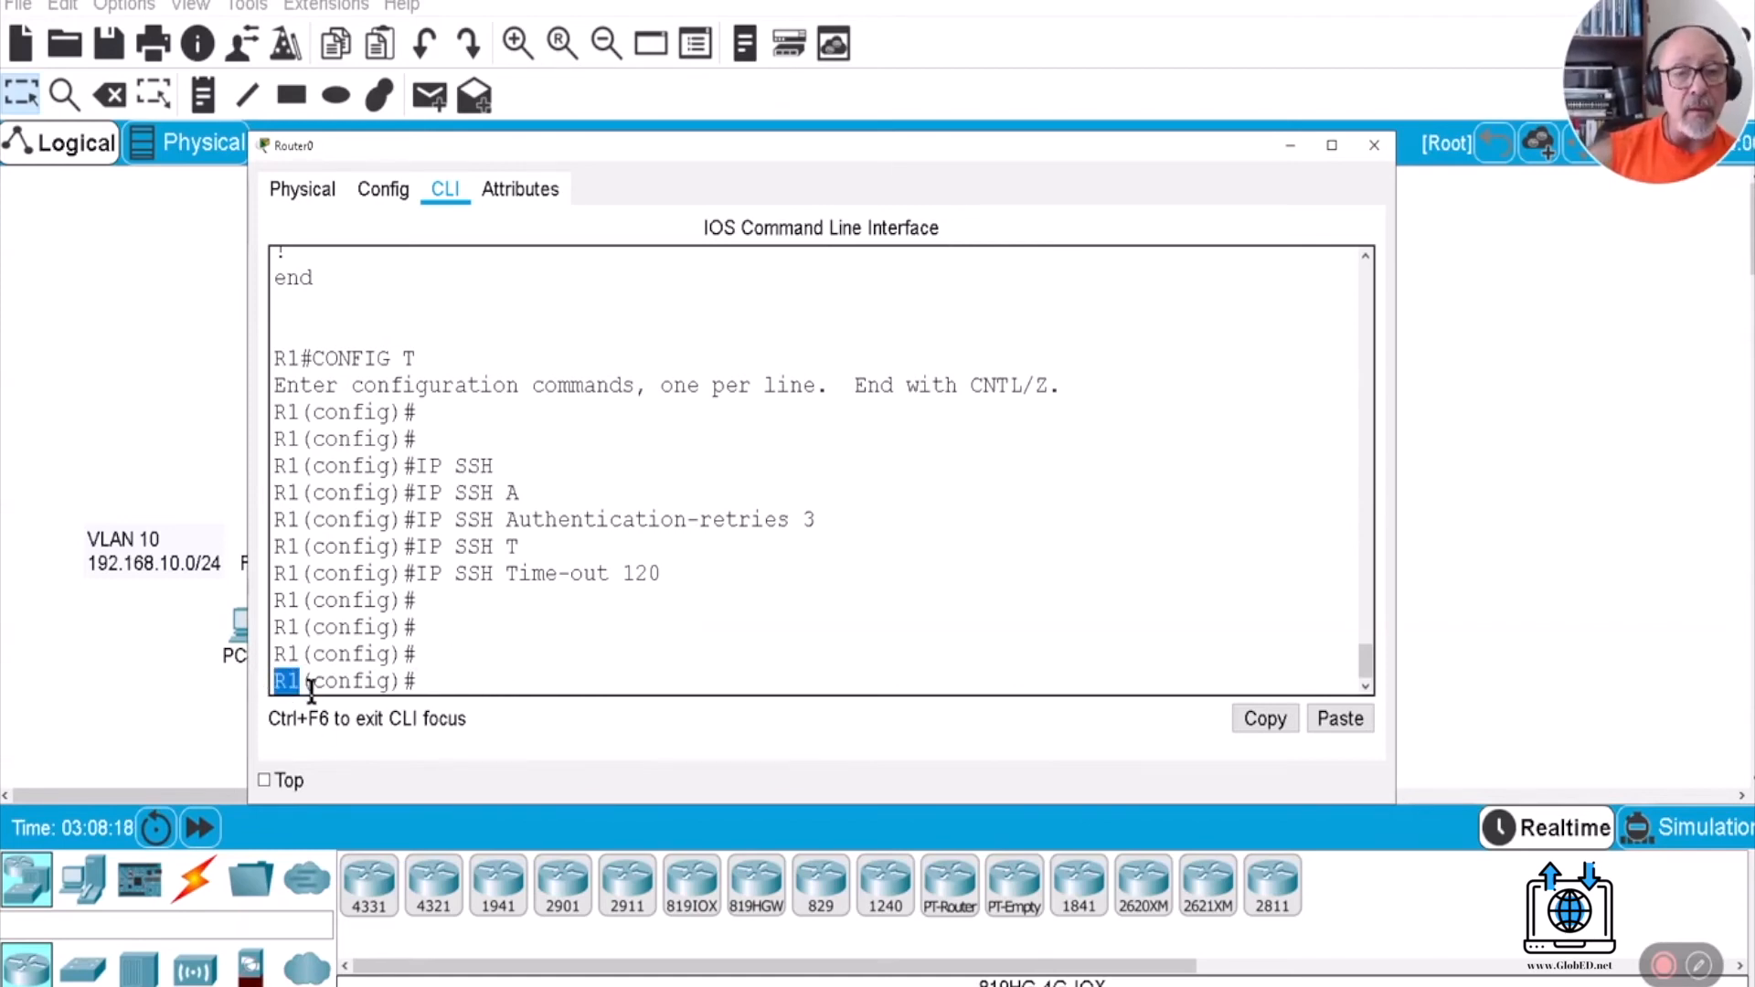
{"action": "left_click", "coordinate": [484, 676]}
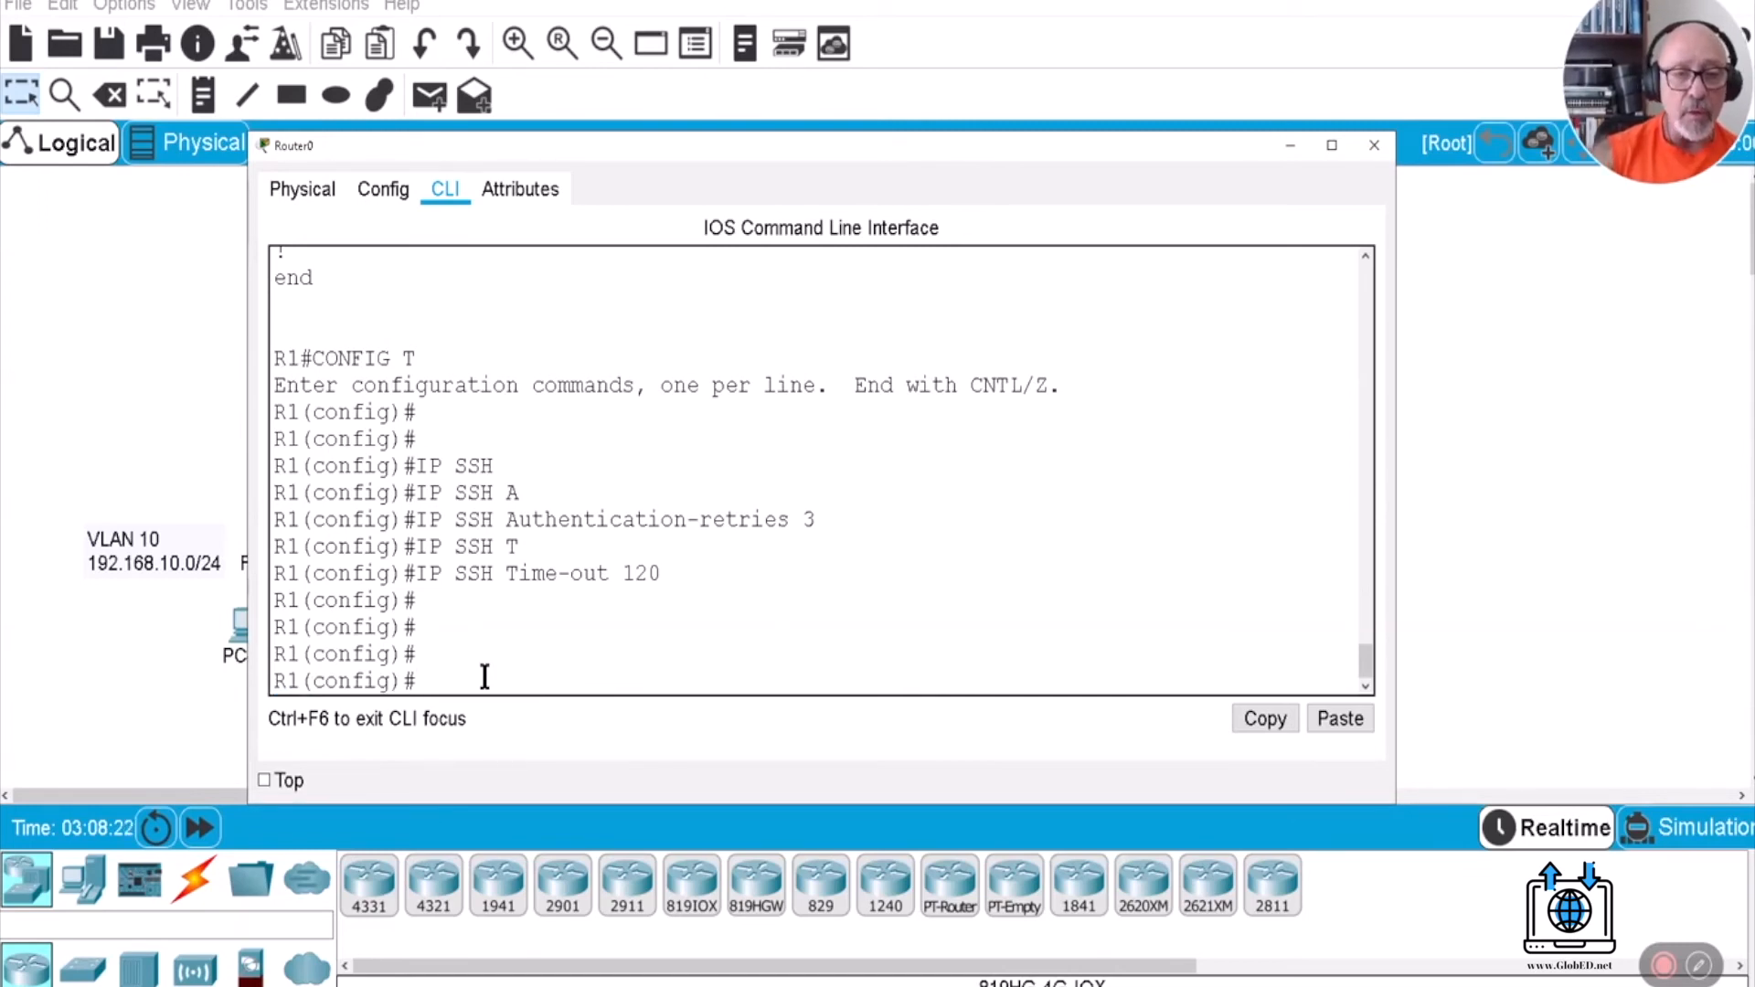
{"action": "type", "text": "CRYPTO"}
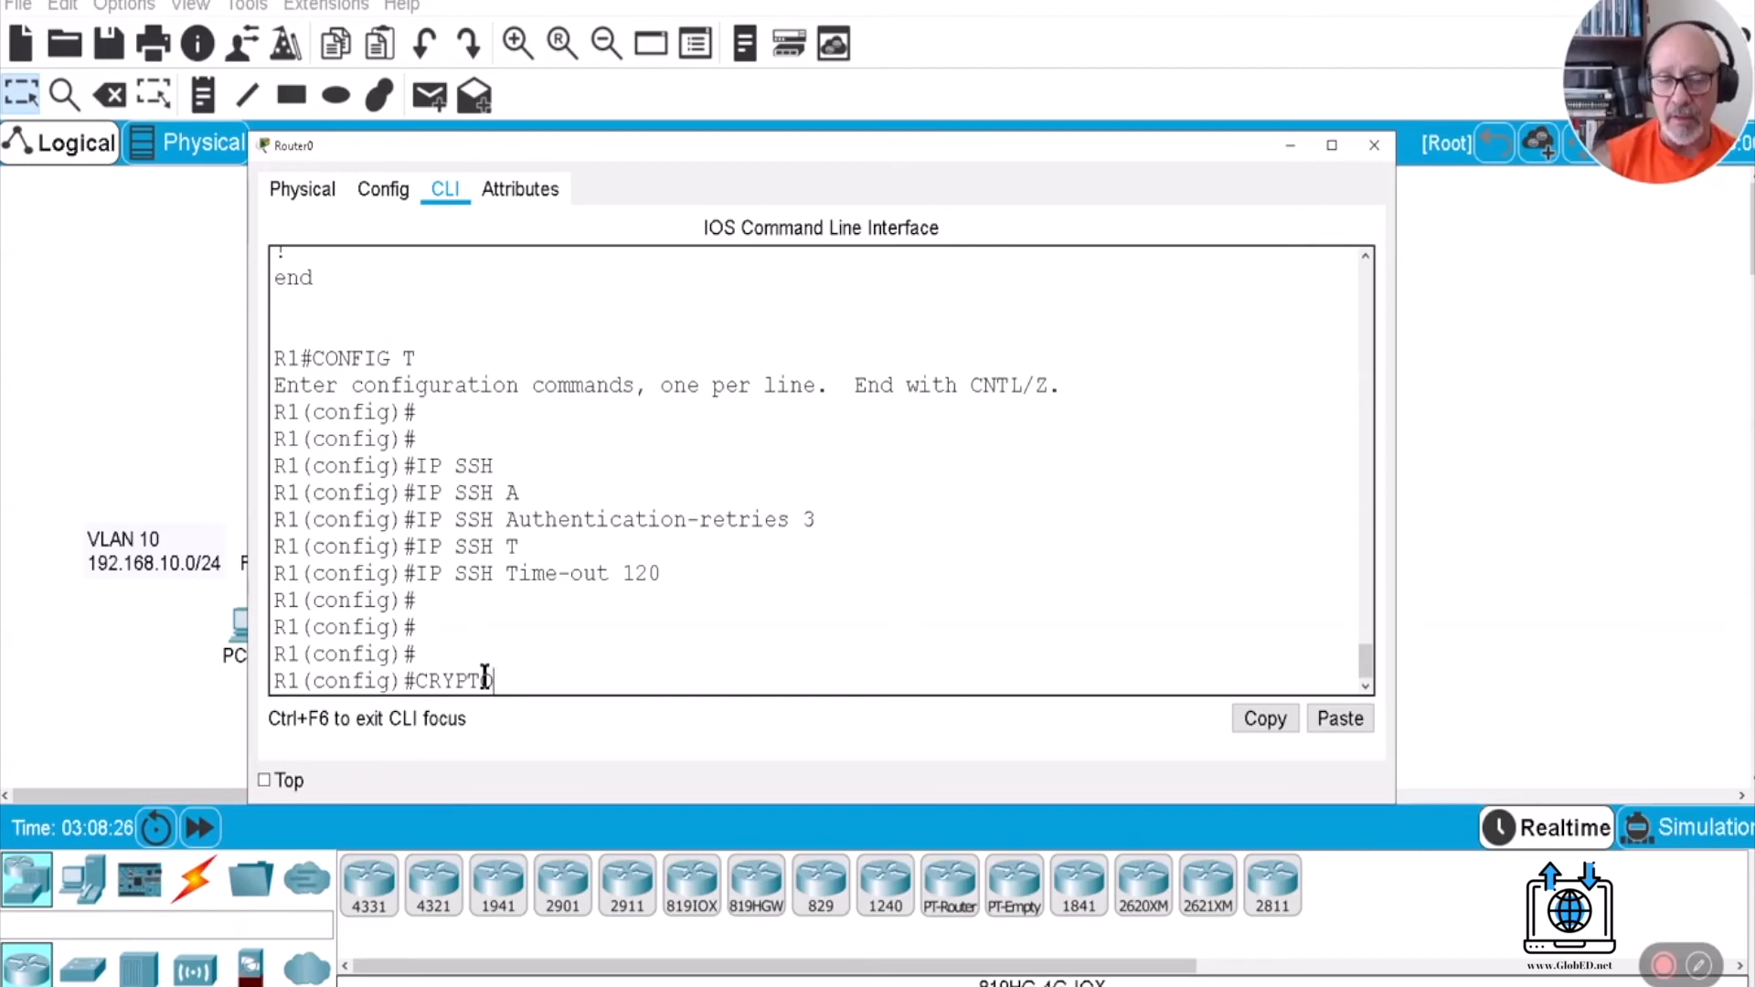
{"action": "type", "text": " KEY"}
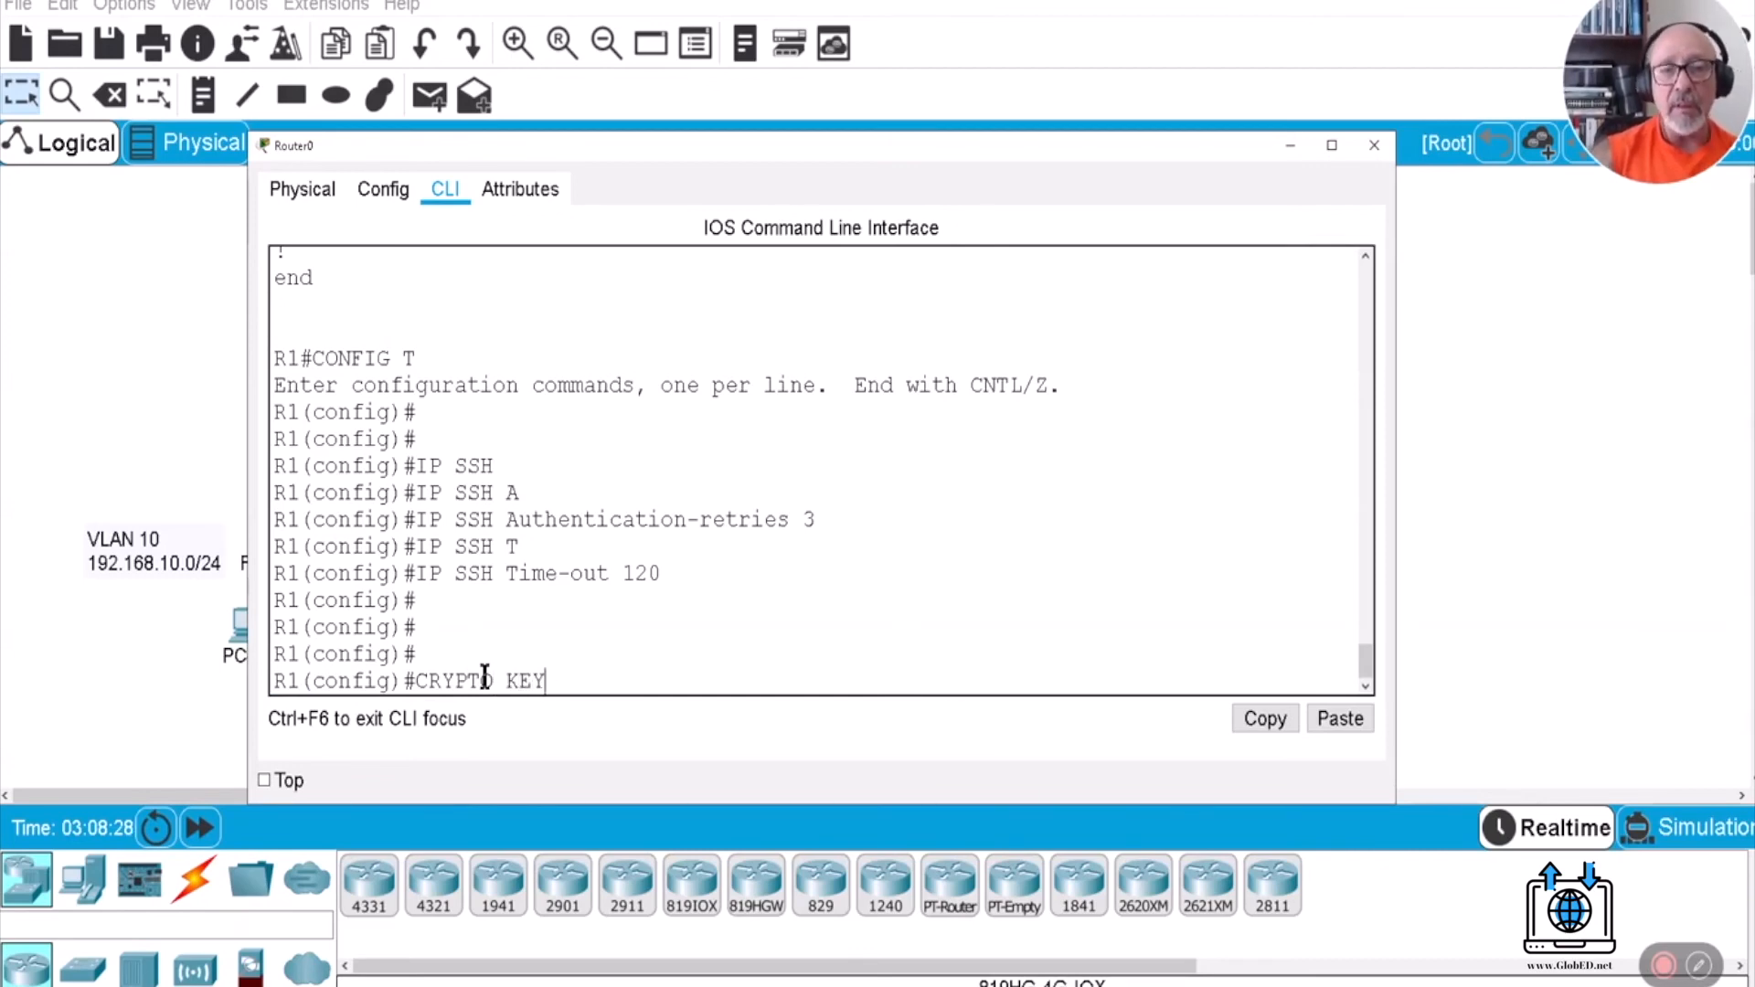
{"action": "type", "text": " GENERA"}
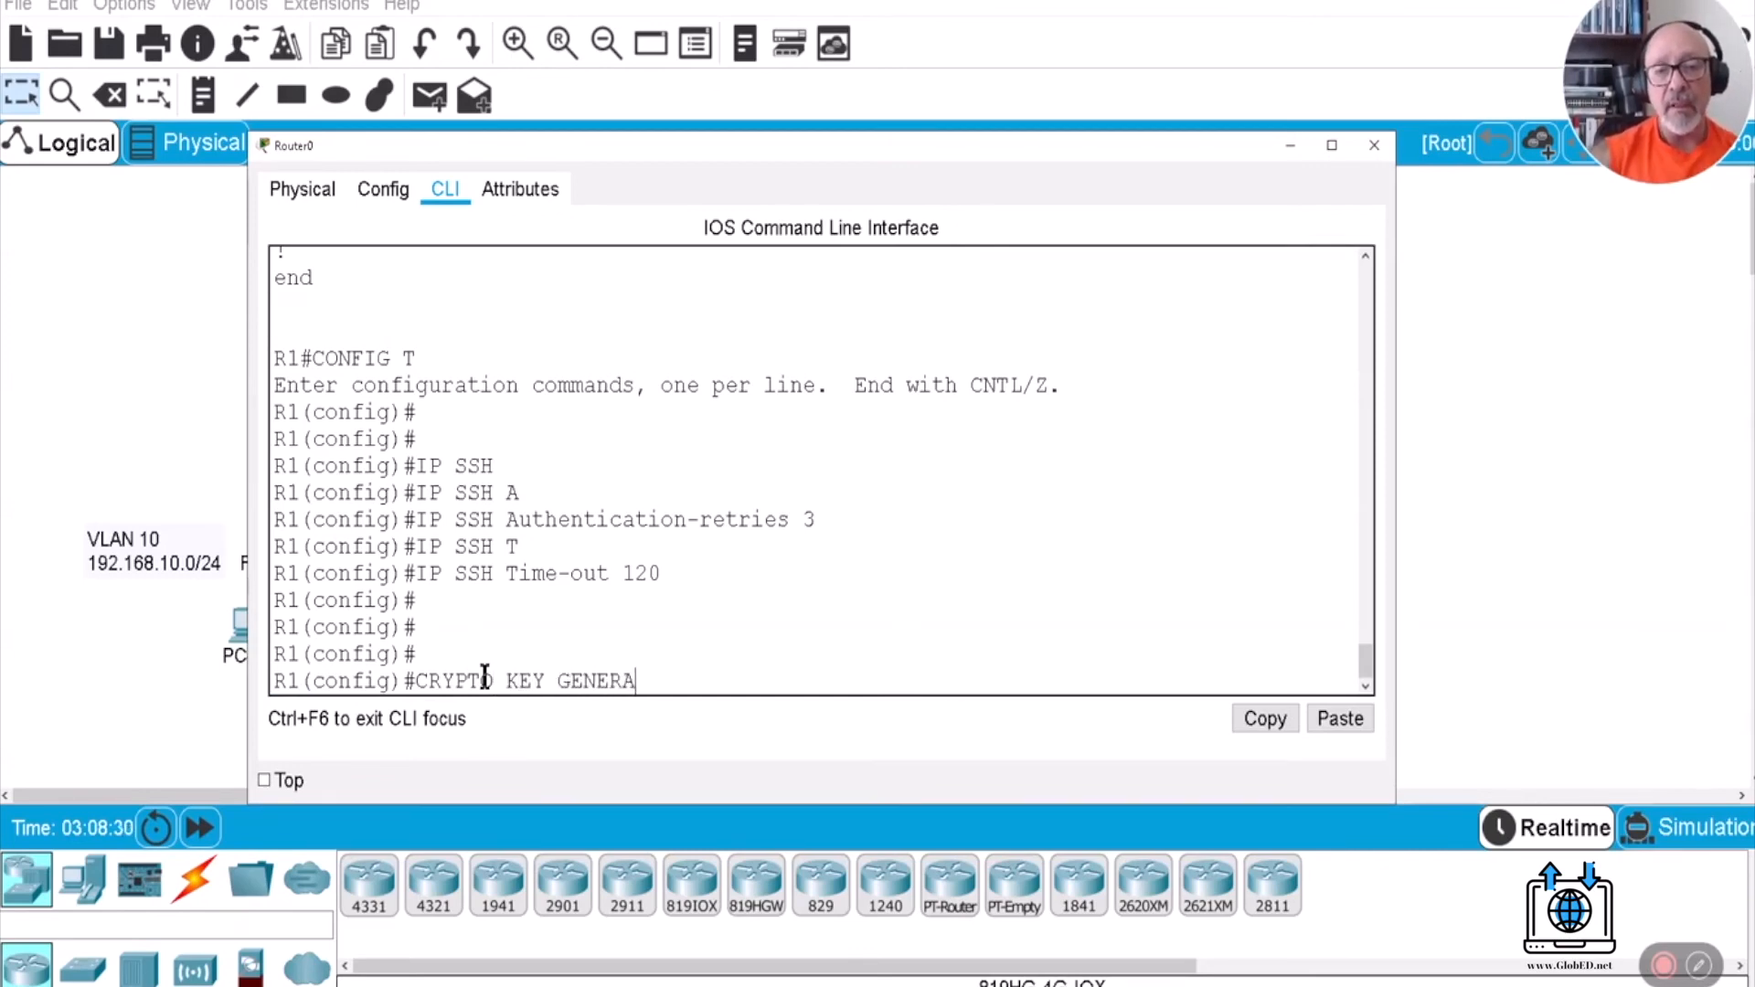
{"action": "type", "text": "TE RSA"}
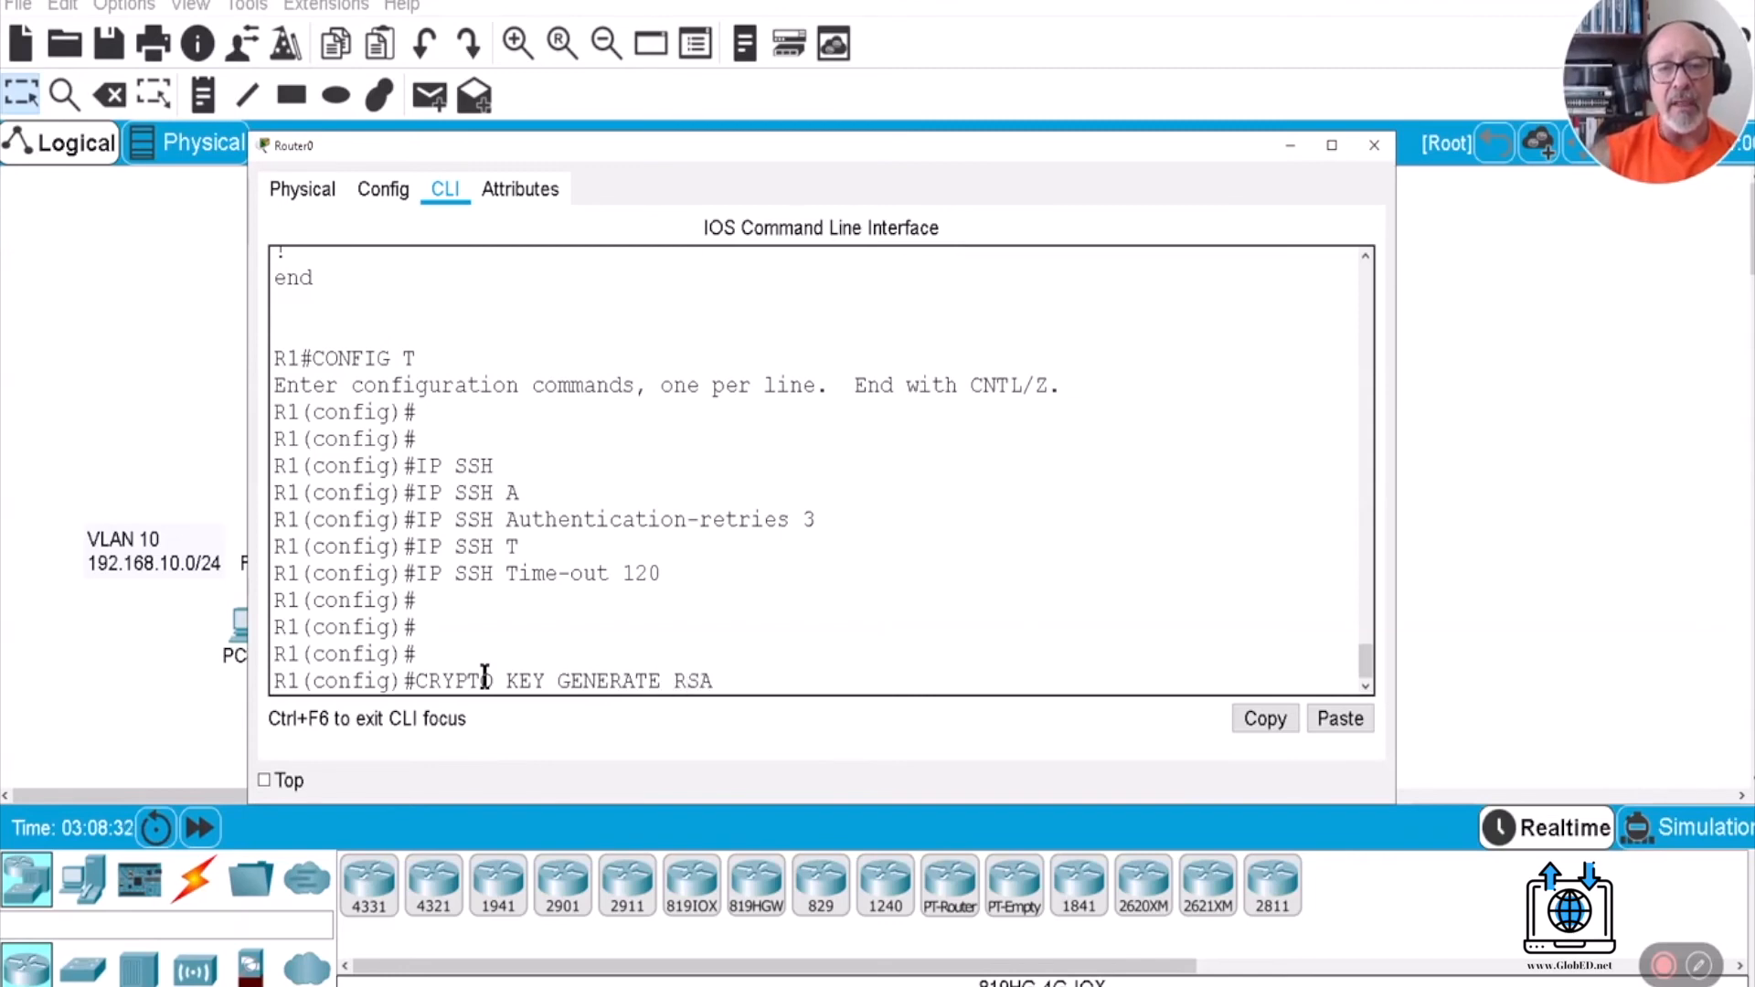
{"action": "key", "text": "Return"}
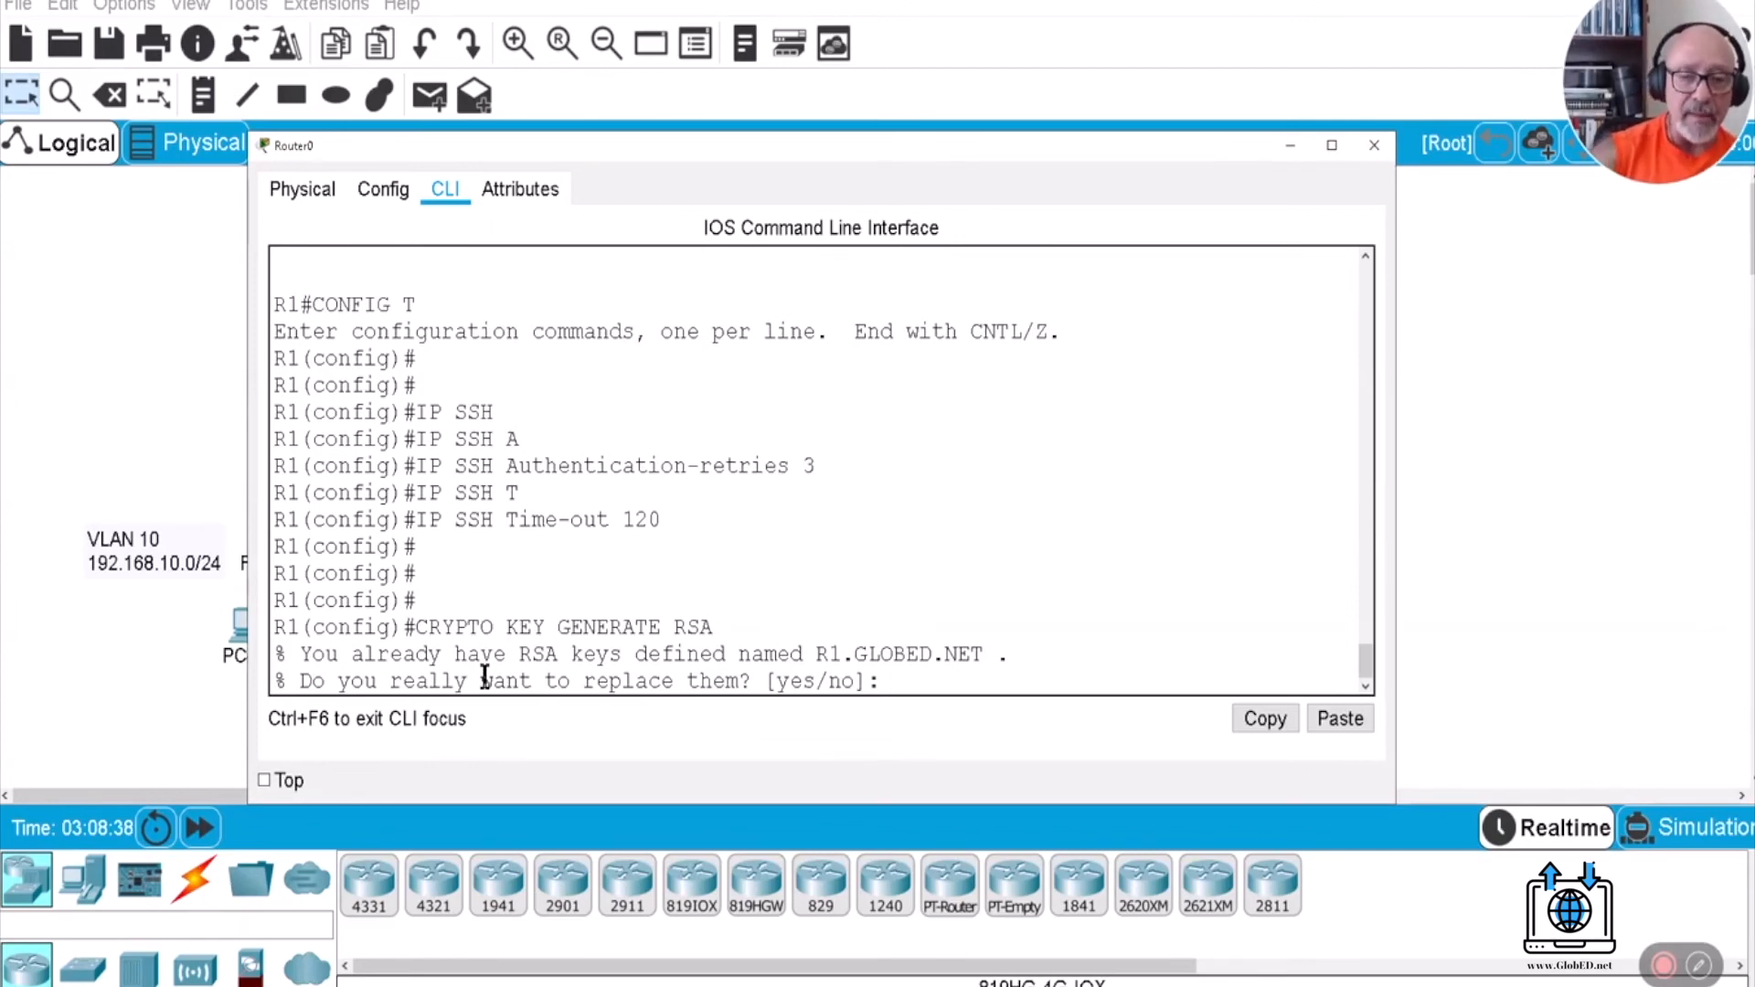
{"action": "type", "text": "Y"}
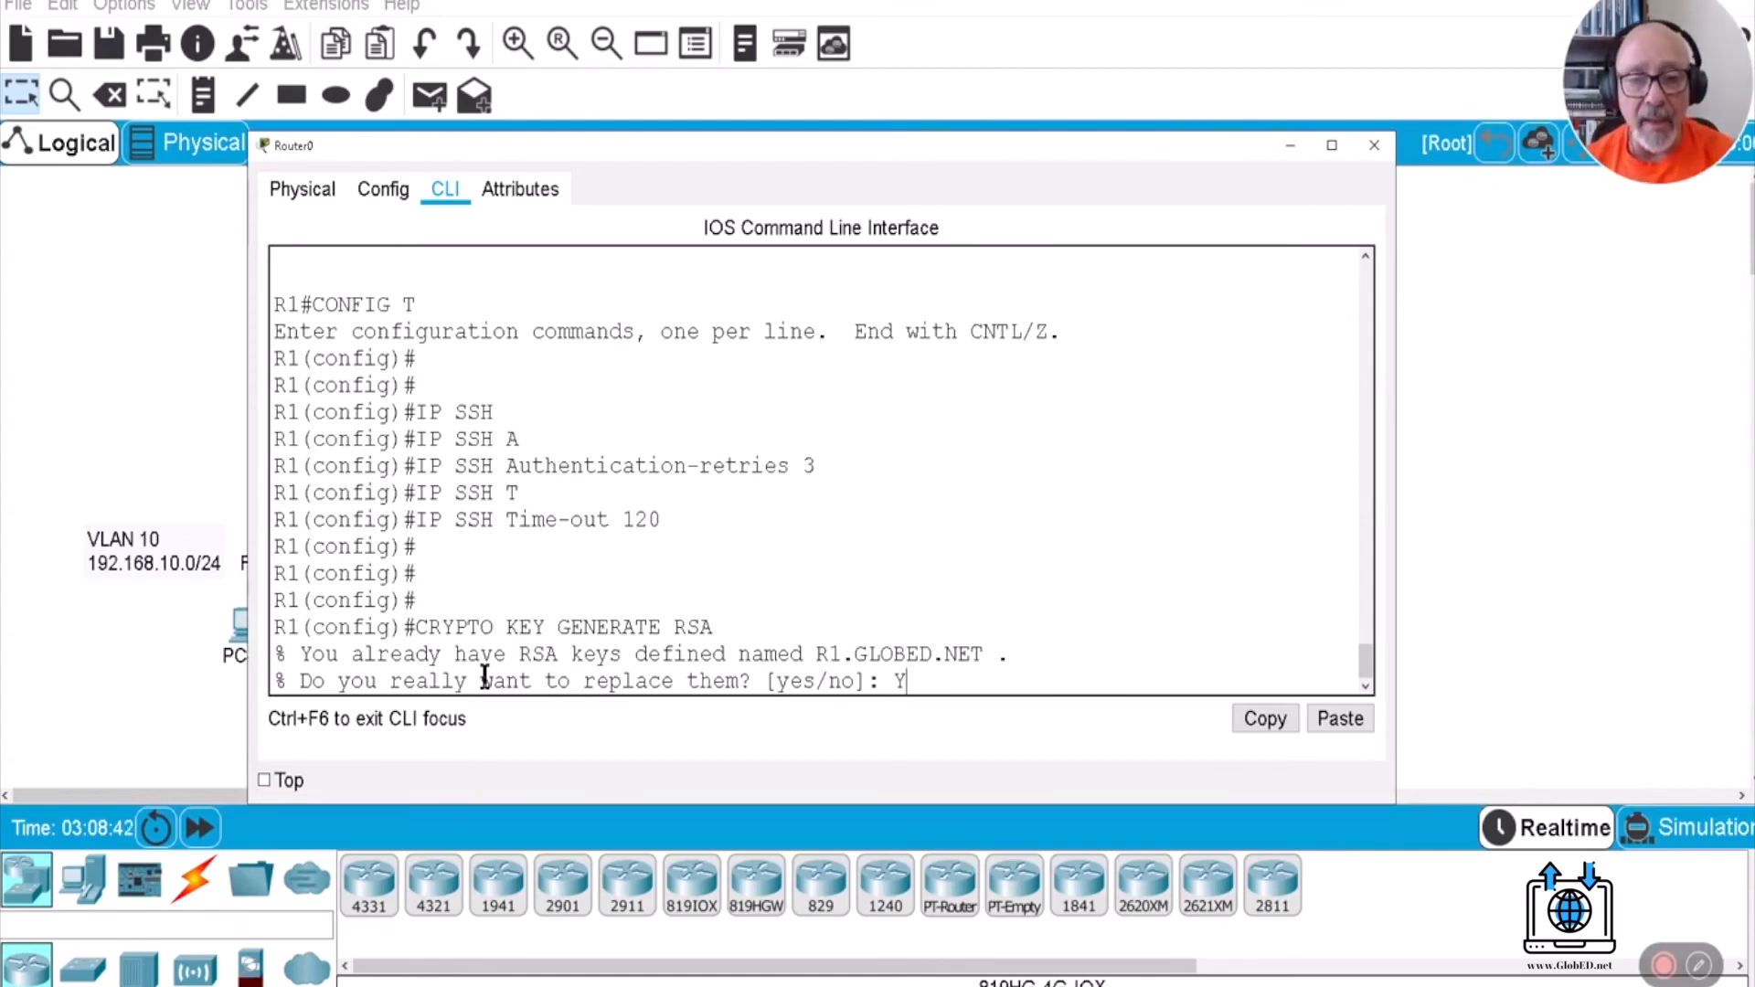
{"action": "key", "text": "Return"}
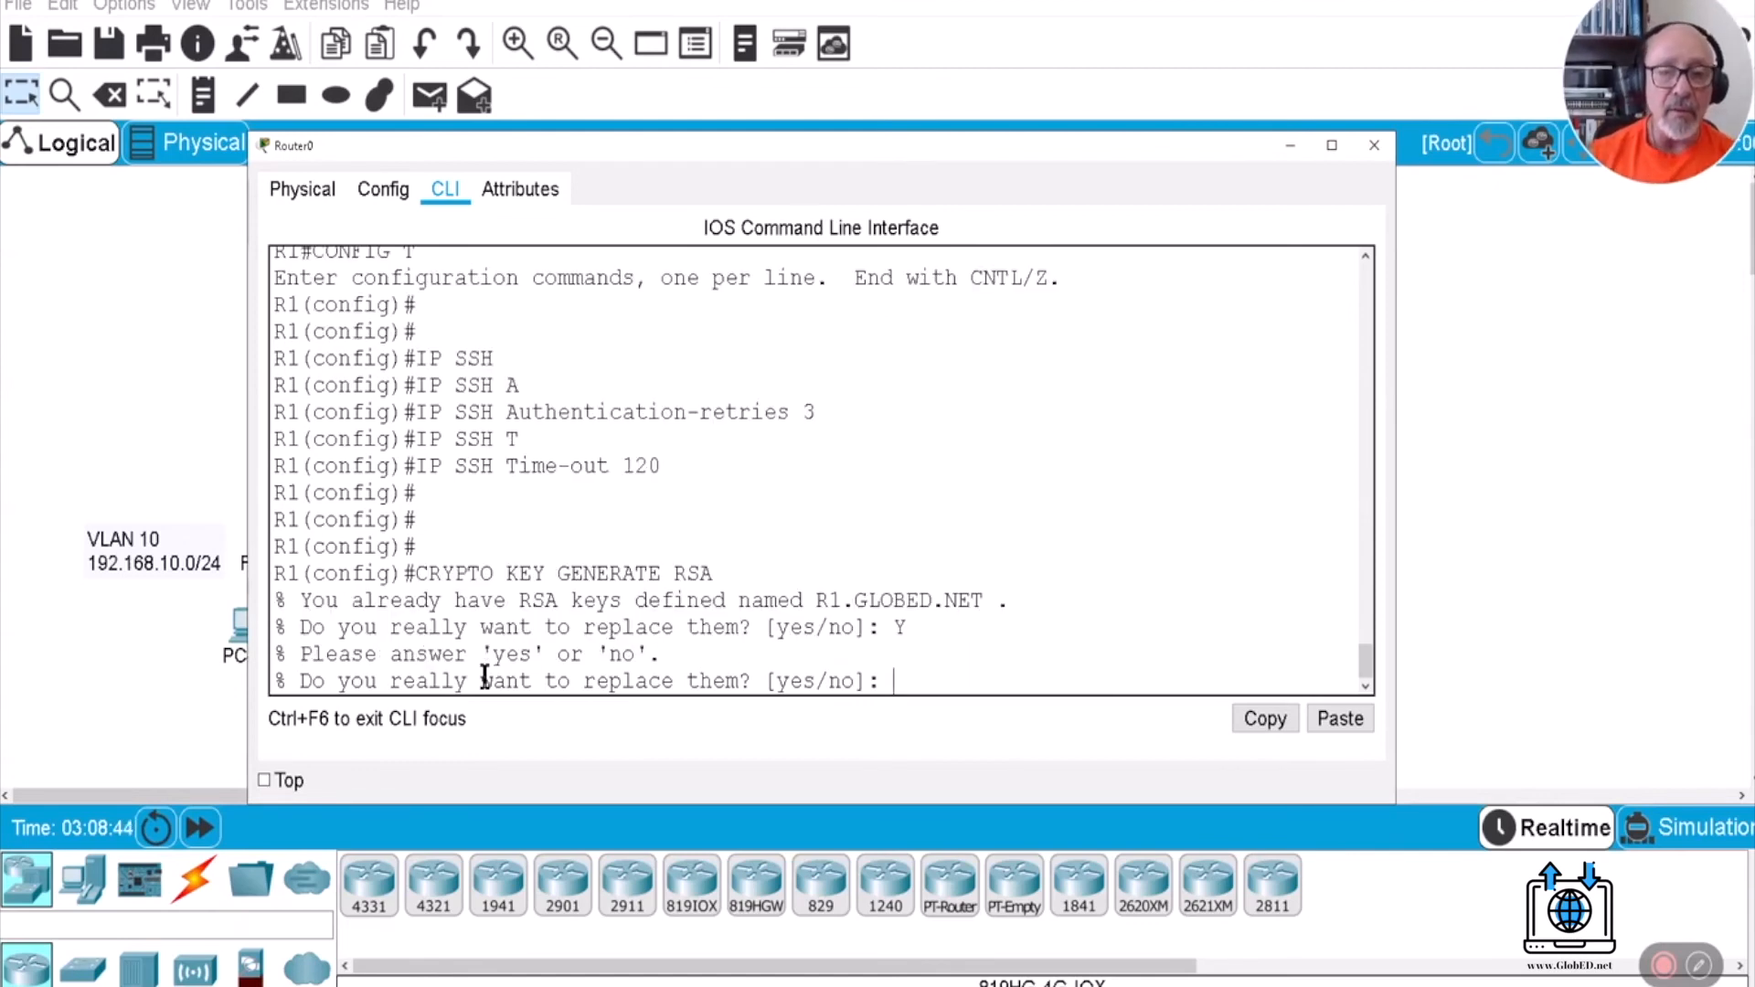
{"action": "type", "text": "yes"}
{"action": "key", "text": "Return"}
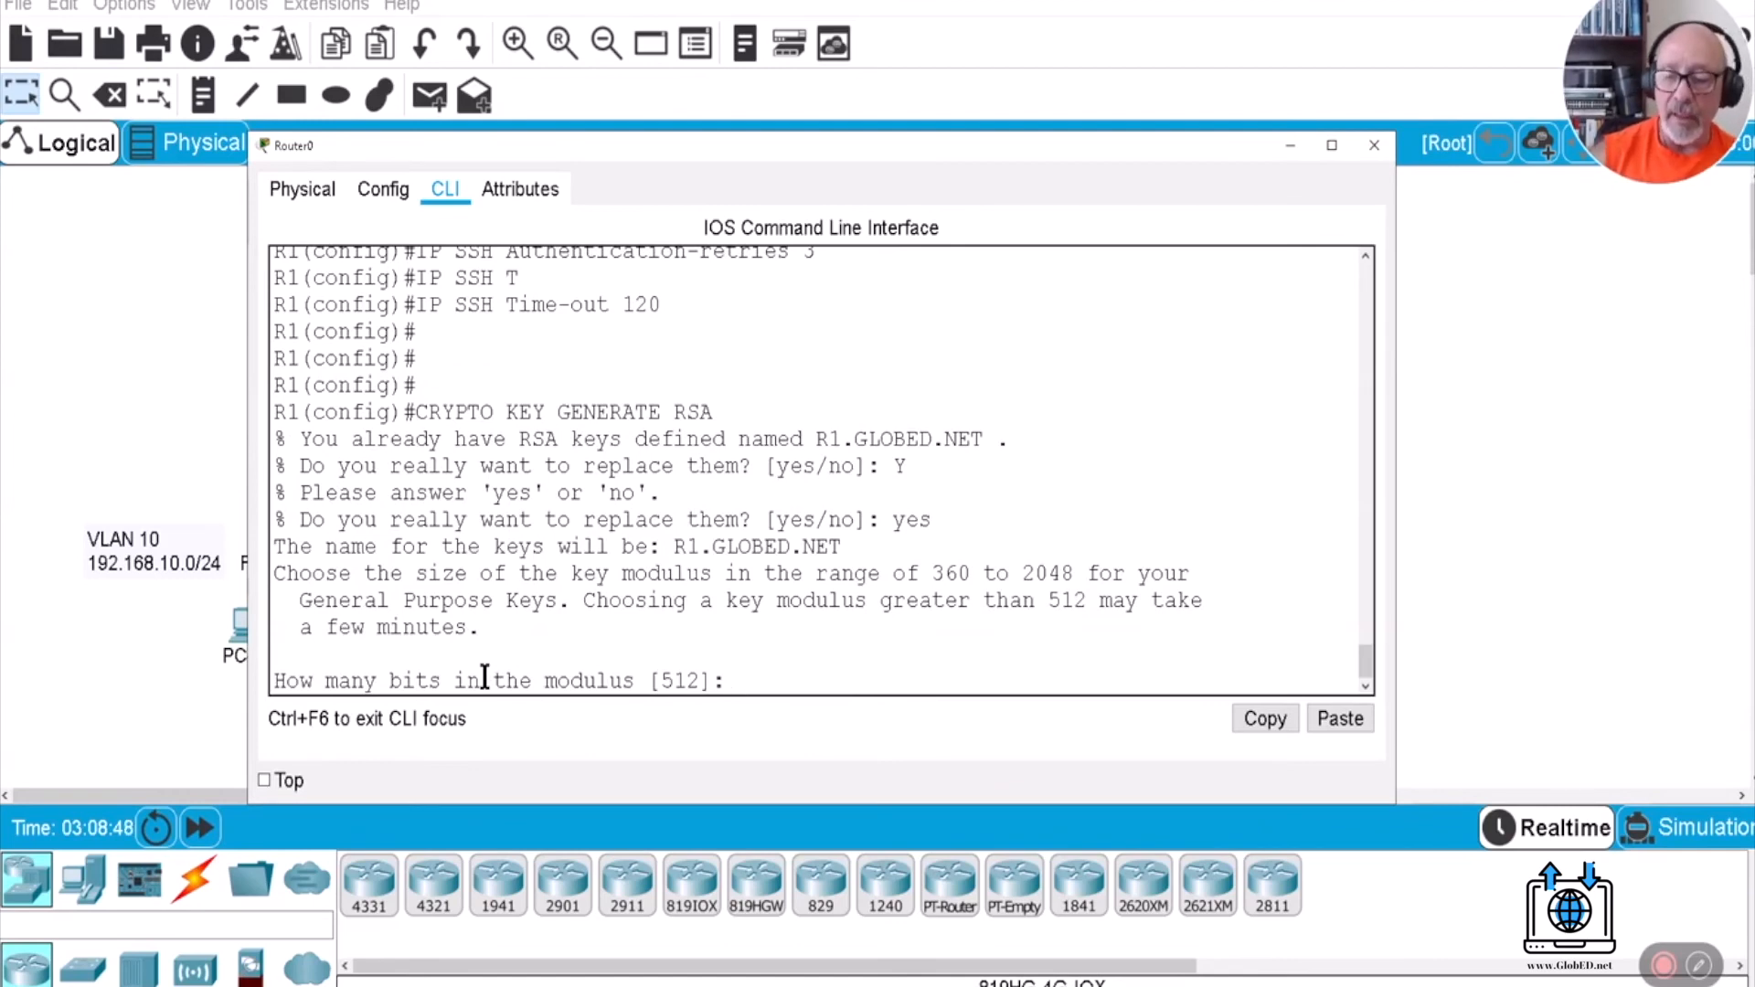
Set the RSA key modulus to 1024 bits and generate the keys.
{"action": "key", "text": "BackSpace"}
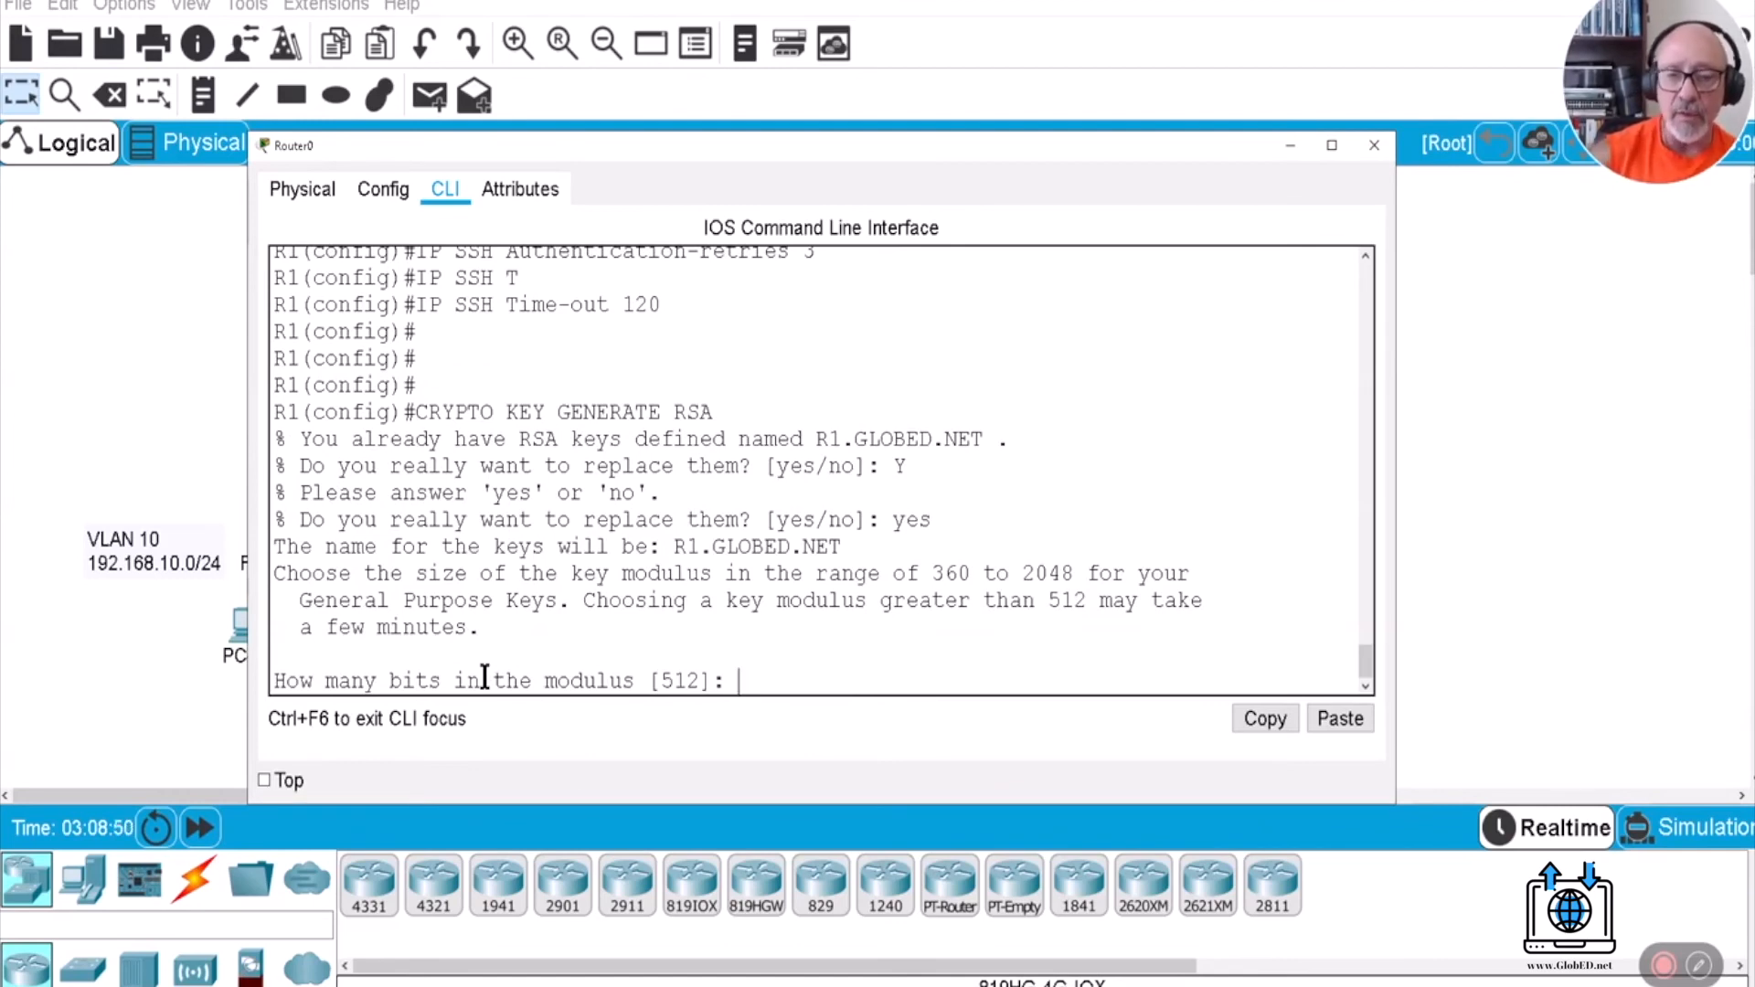
{"action": "type", "text": "1024"}
{"action": "key", "text": "Return"}
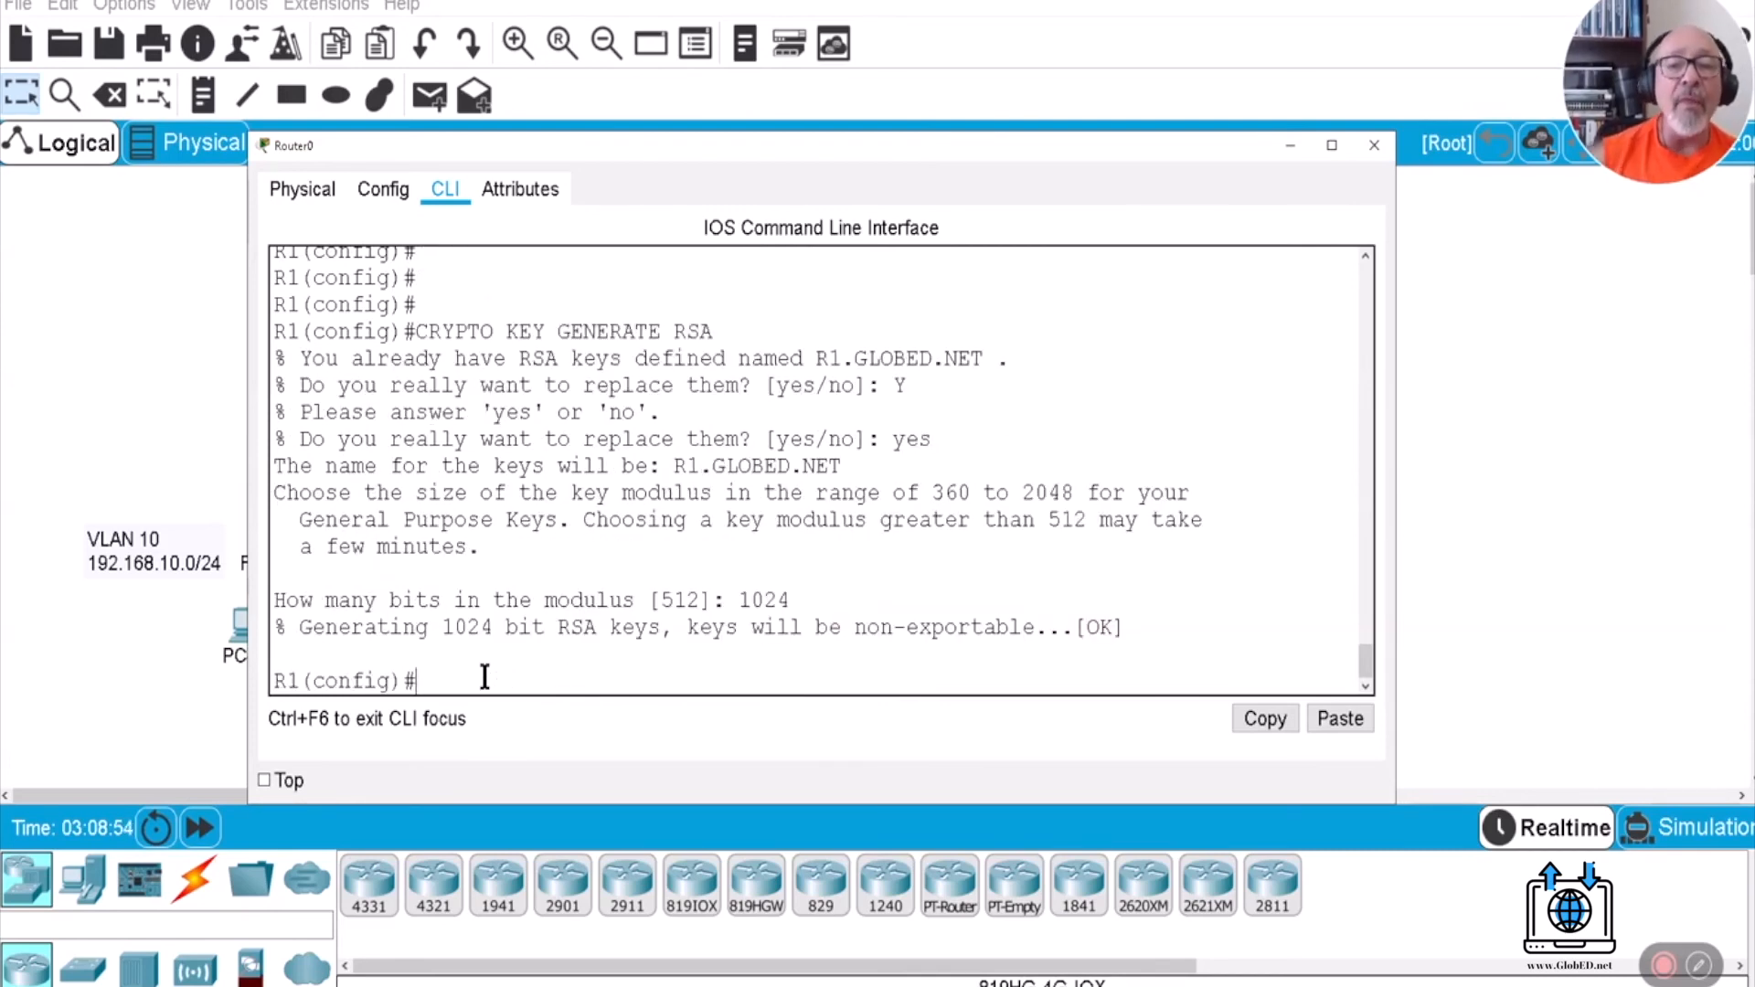
Examine the hostname and domain parts of the RSA key name, and close R1's window to return to the topology.
{"action": "left_click_drag", "start_coordinate": [670, 467], "coordinate": [843, 467]}
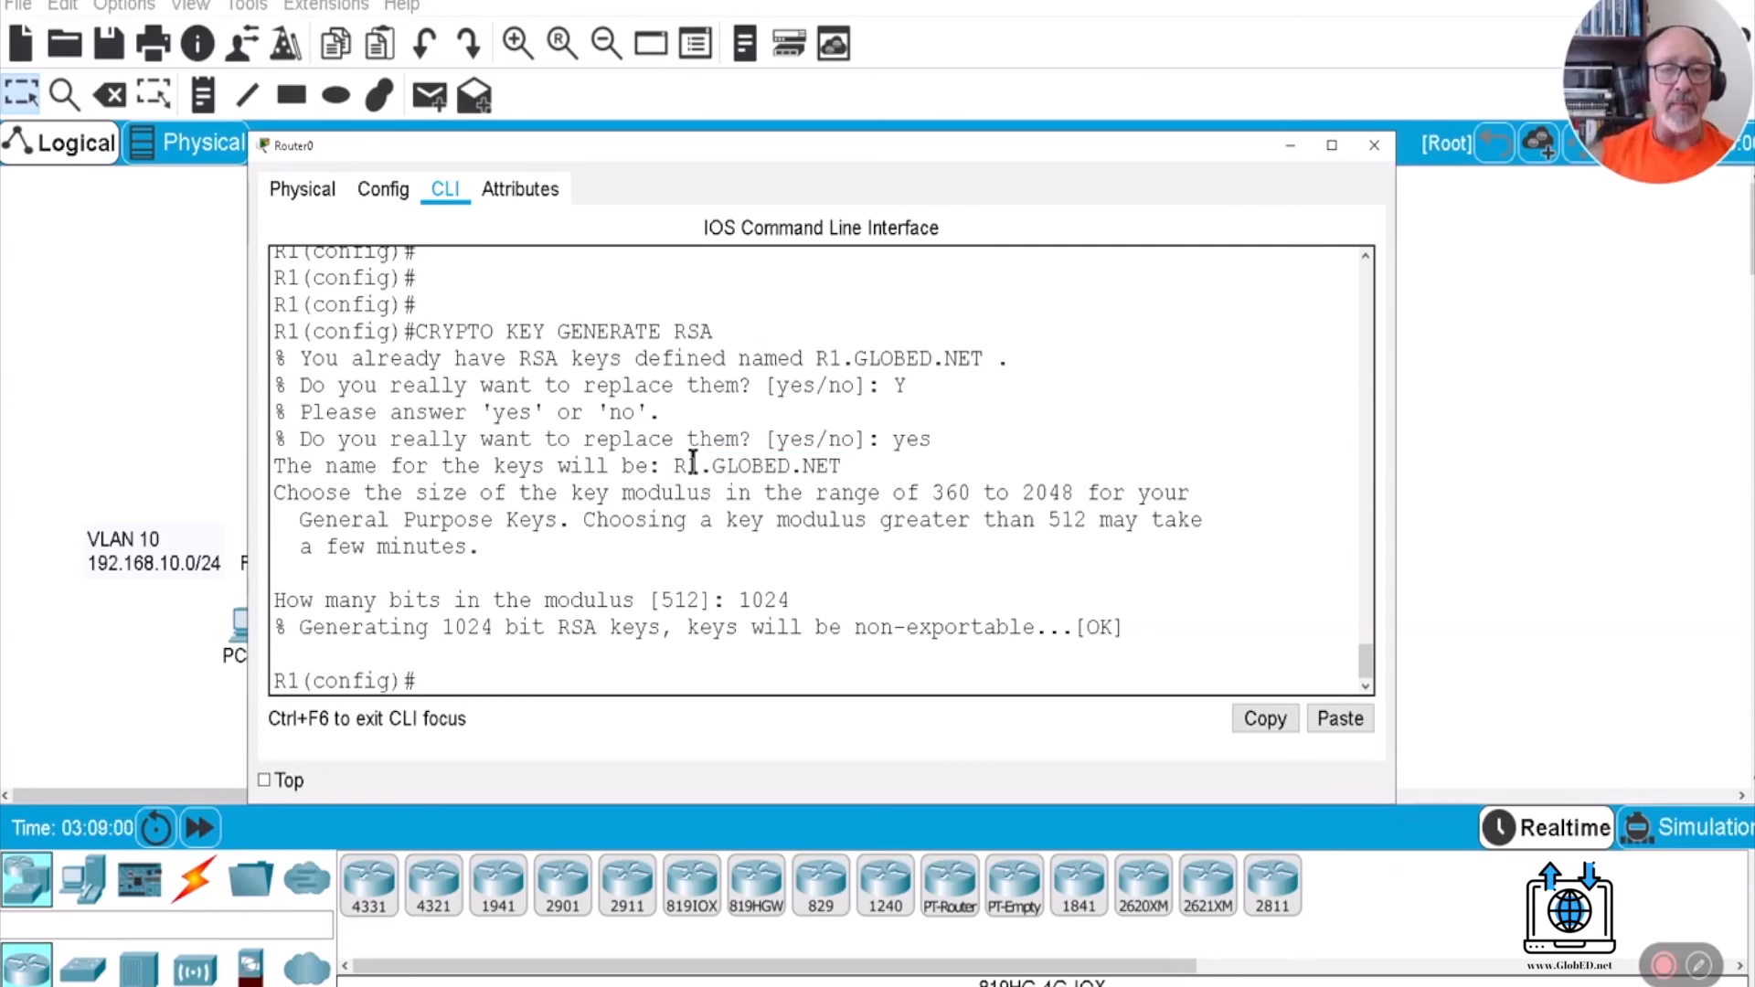
{"action": "left_click_drag", "start_coordinate": [701, 466], "coordinate": [673, 467]}
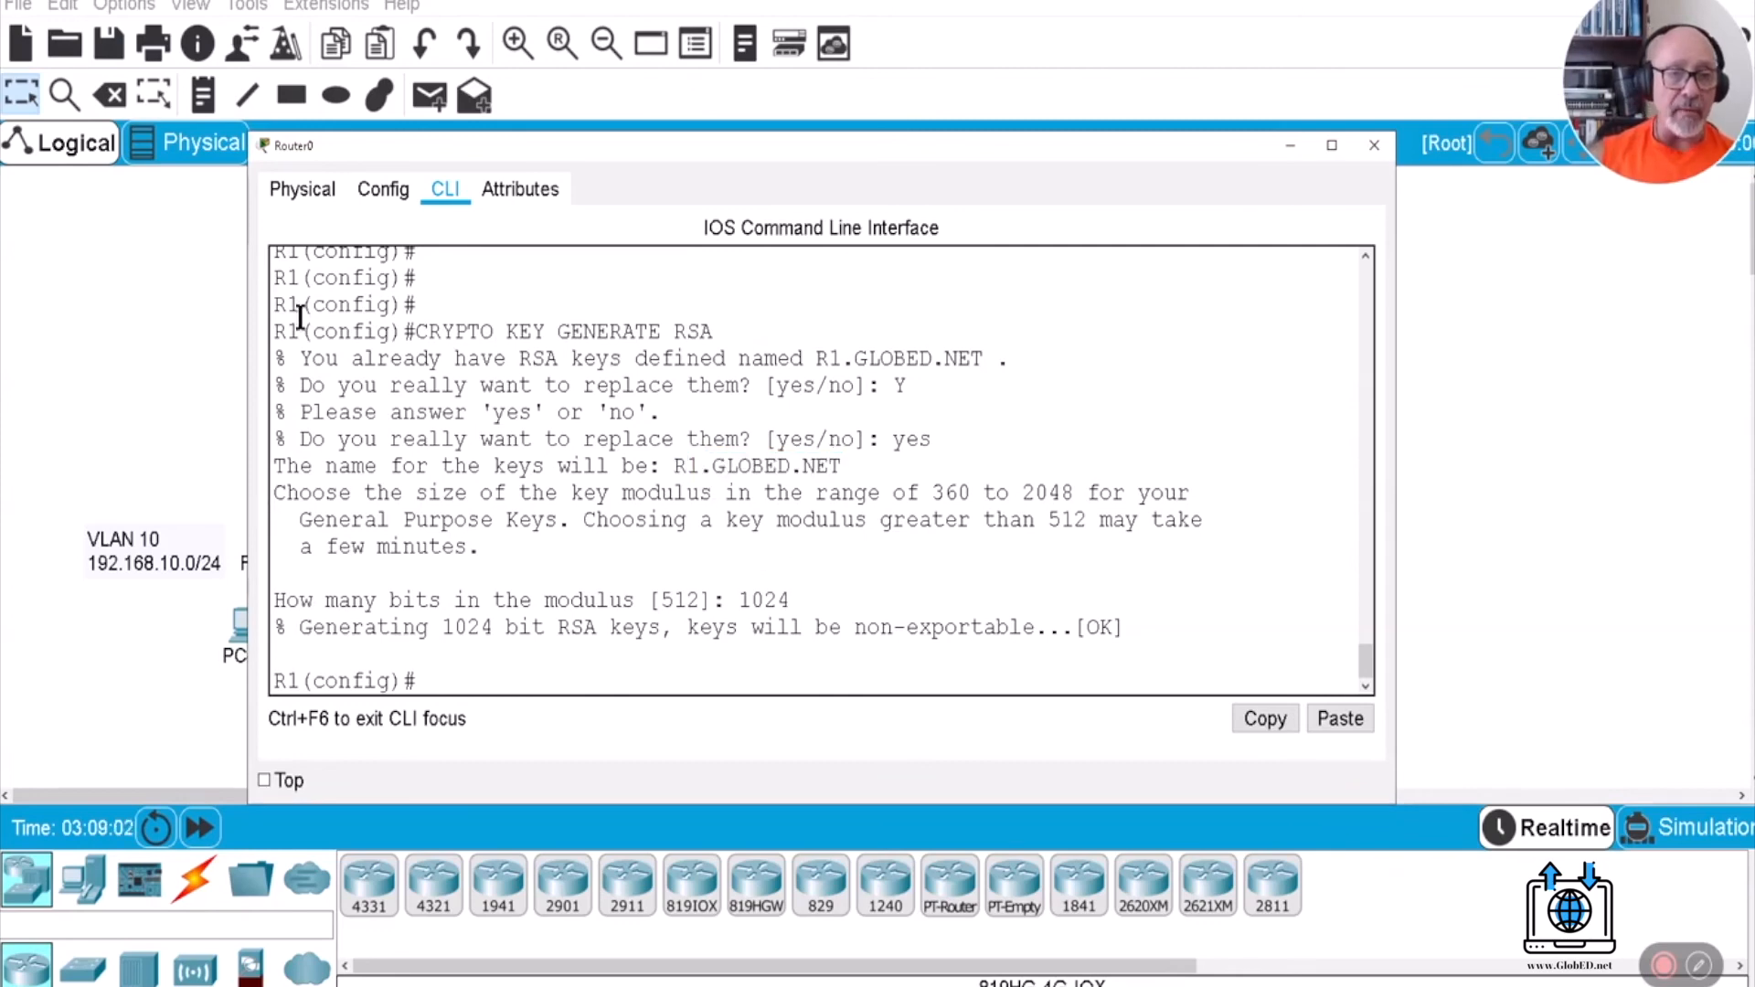
{"action": "left_click_drag", "start_coordinate": [301, 306], "coordinate": [421, 305]}
{"action": "left_click_drag", "start_coordinate": [714, 461], "coordinate": [876, 475]}
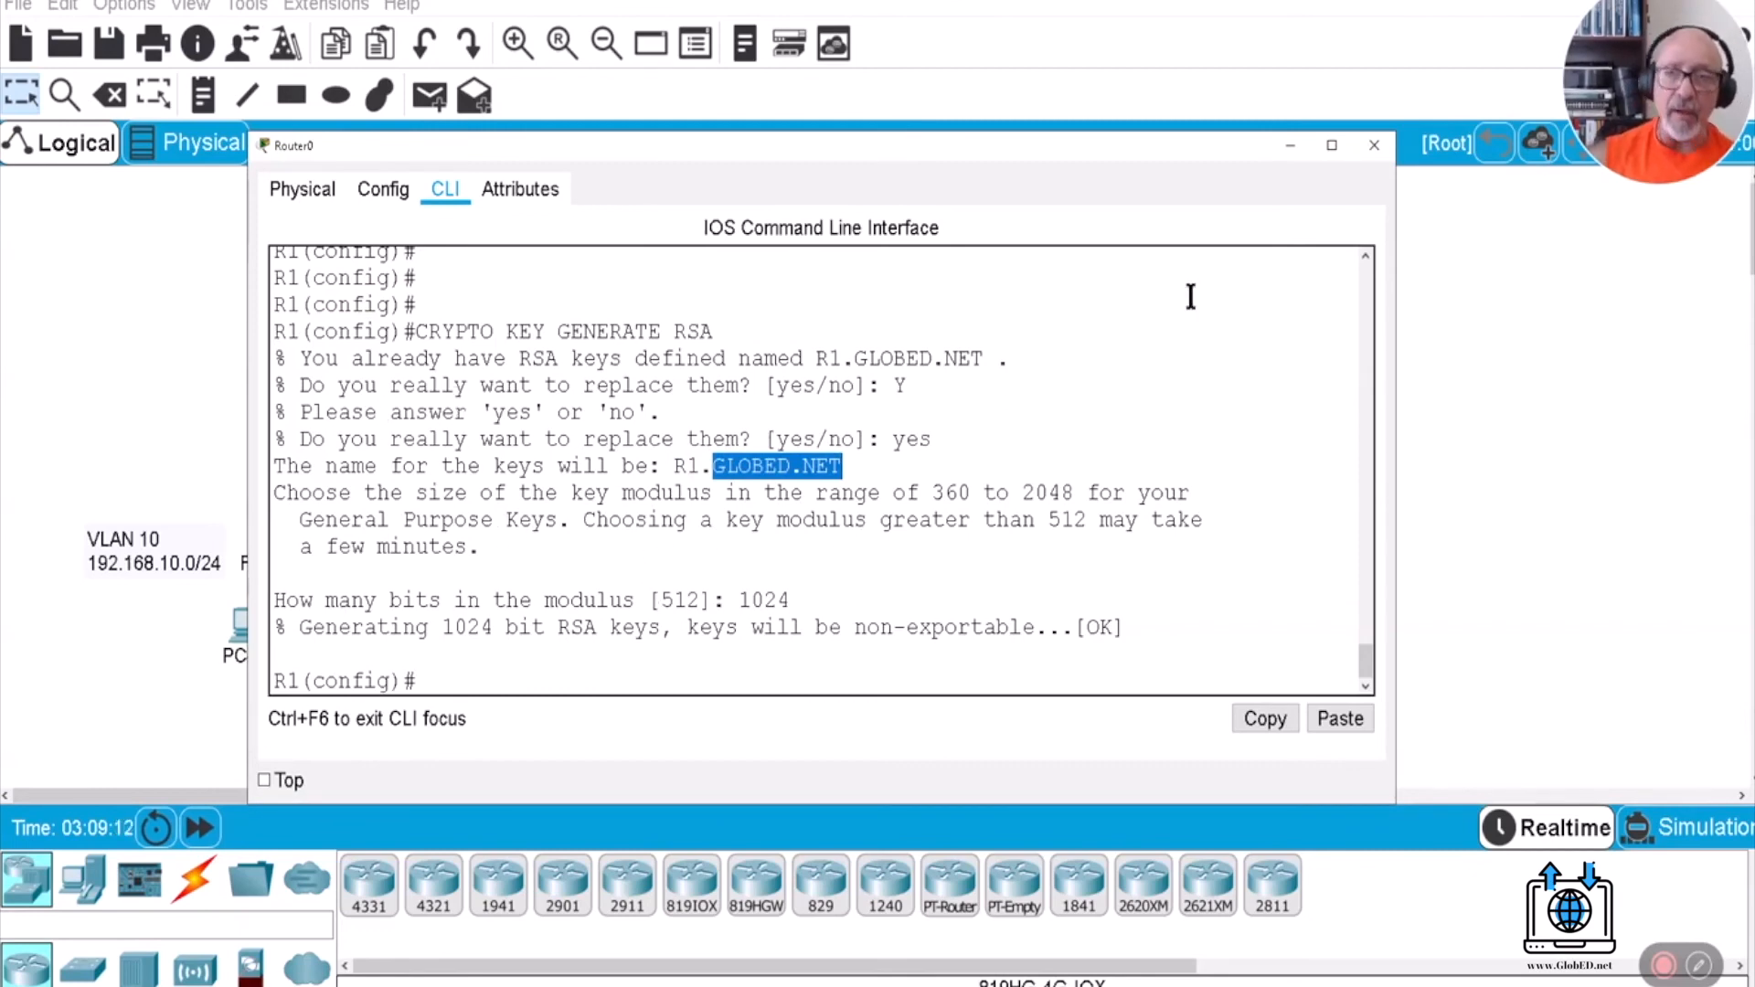
{"action": "left_click", "coordinate": [1373, 146]}
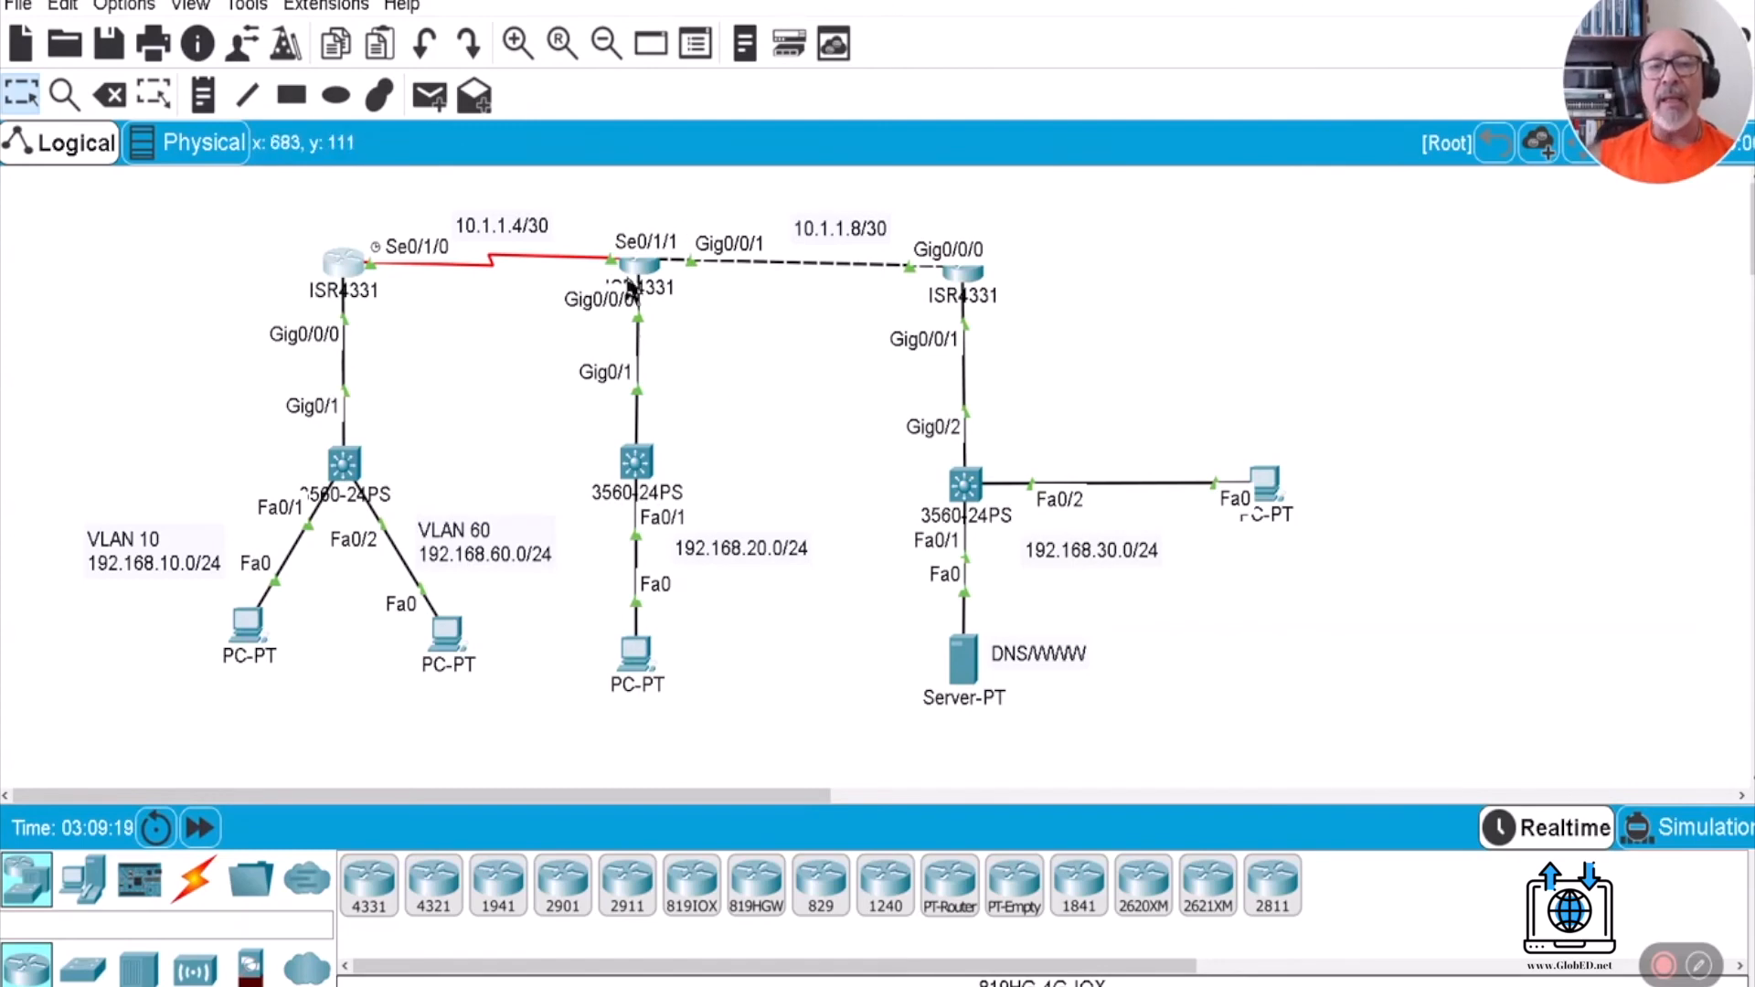
{"action": "mouse_move", "coordinate": [632, 264]}
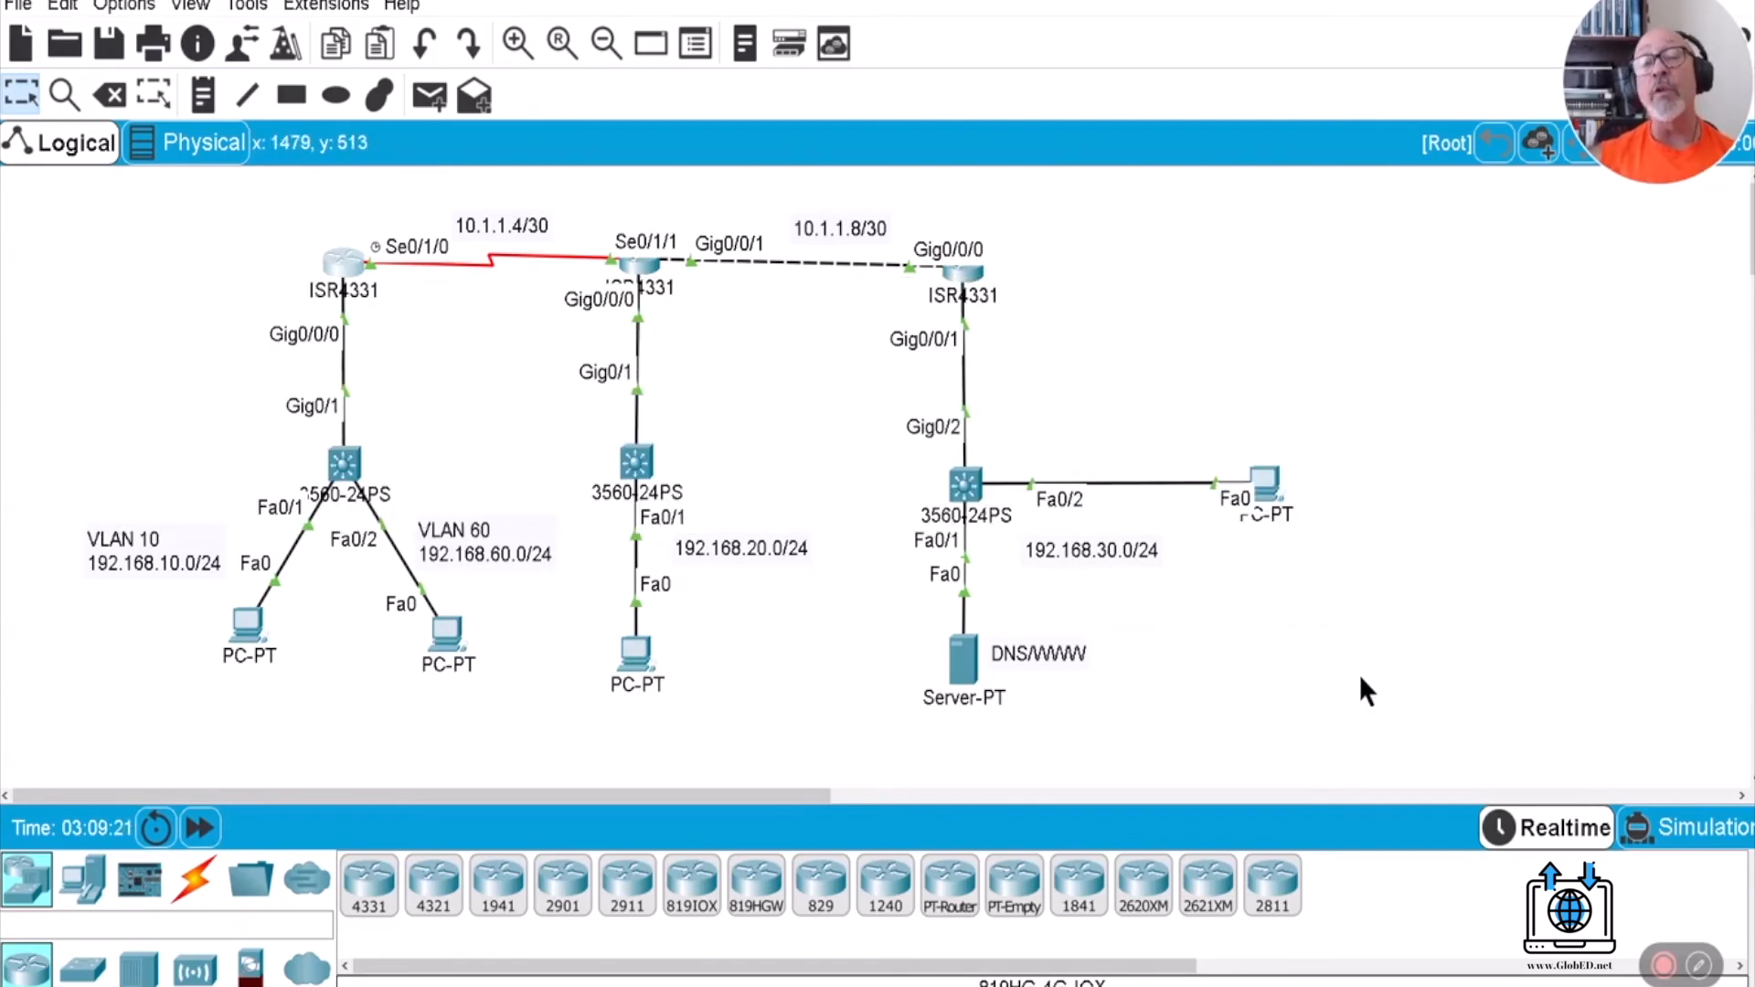
{"action": "mouse_move", "coordinate": [961, 682]}
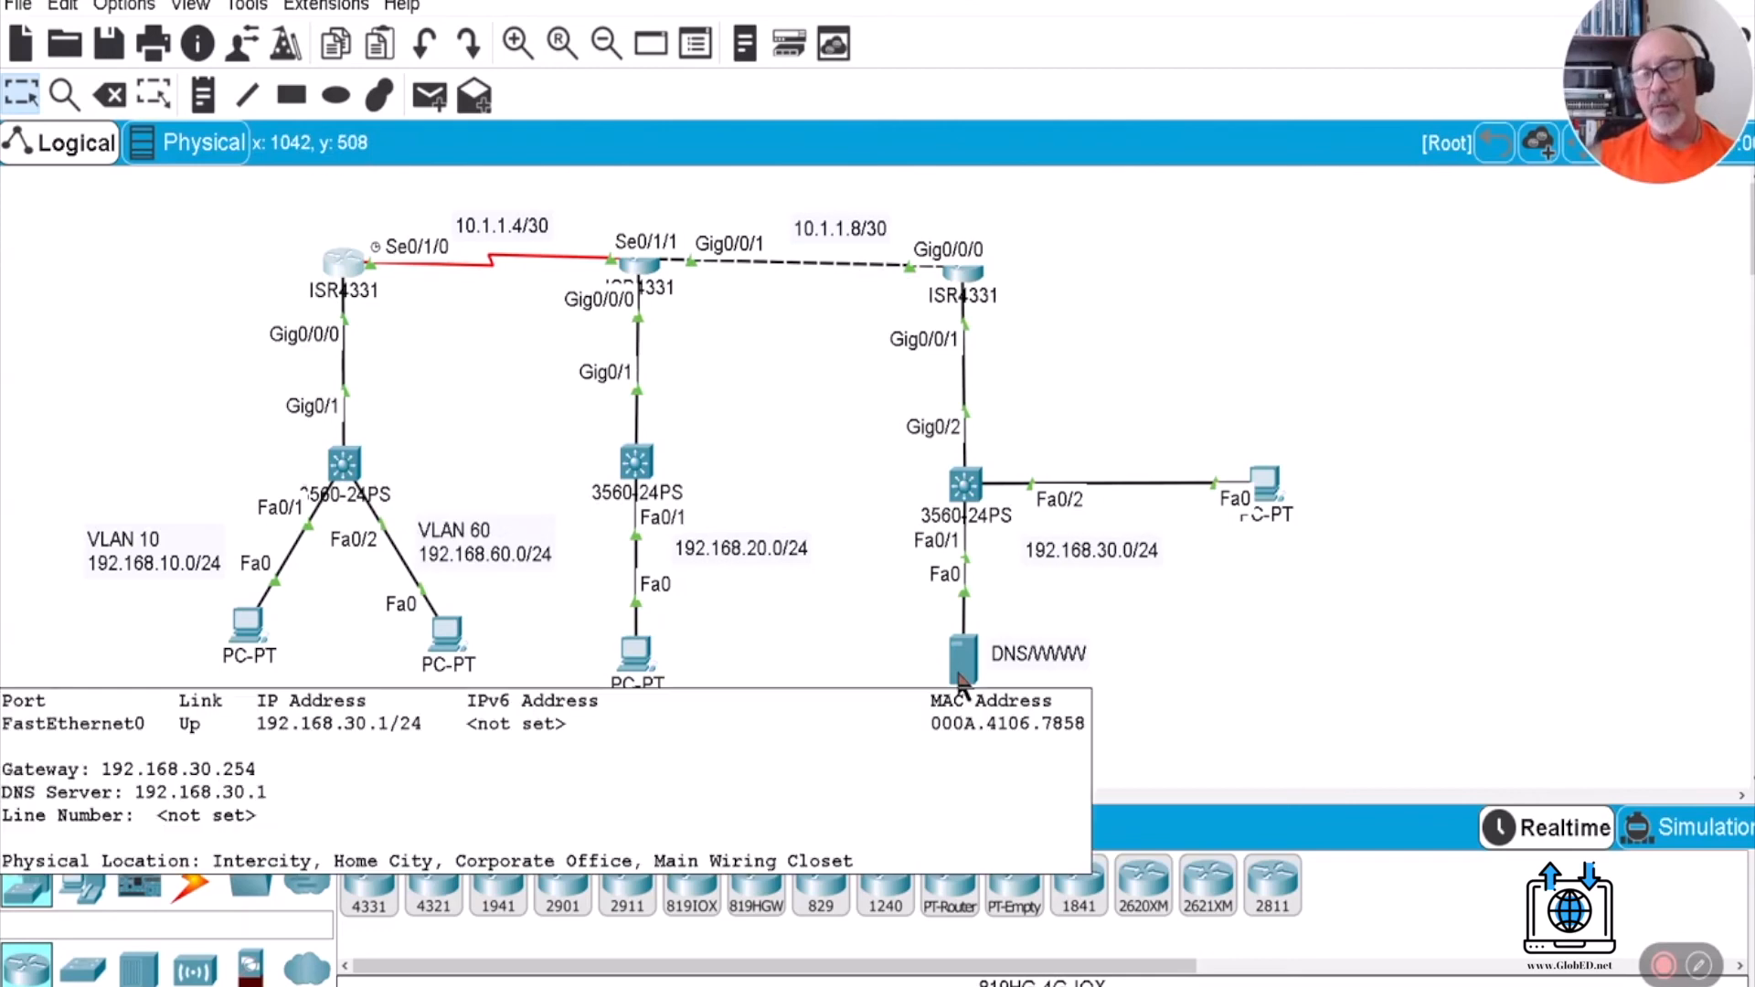